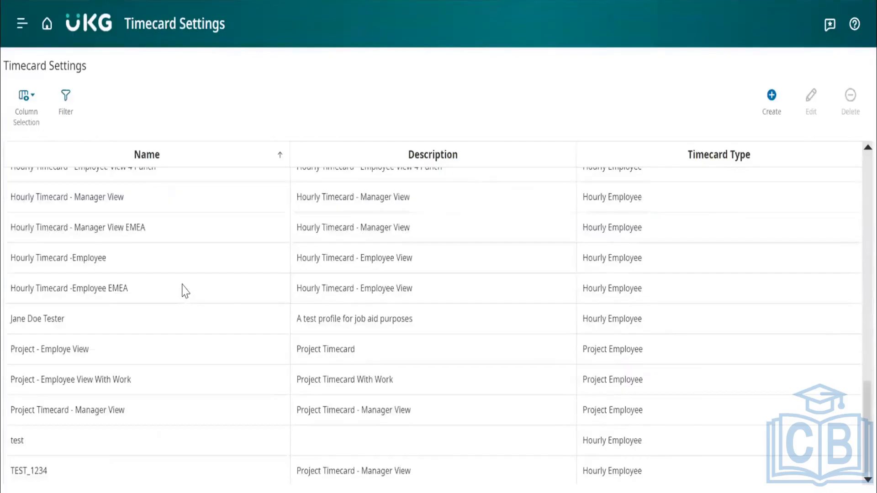
Start creating a new timecard setting from the Timecard Settings list.
{"action": "scroll", "coordinate": [185, 291], "scroll_direction": "up", "scroll_amount": 10}
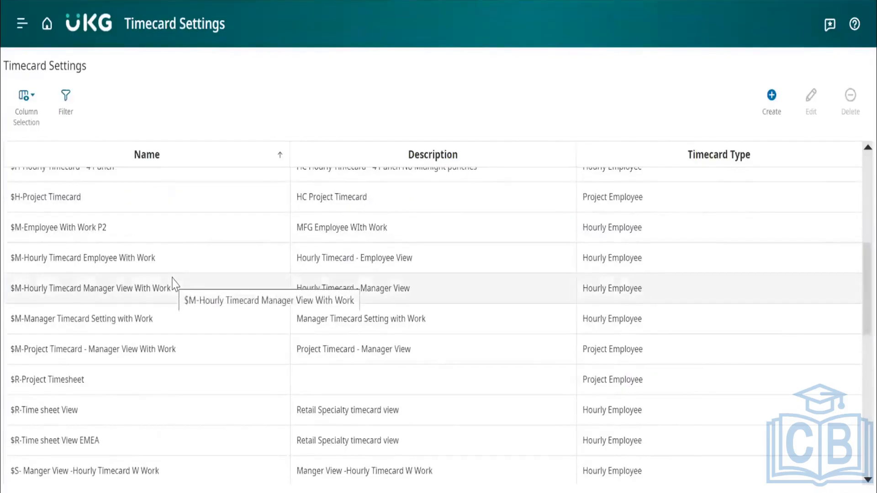
{"action": "left_click", "coordinate": [88, 197]}
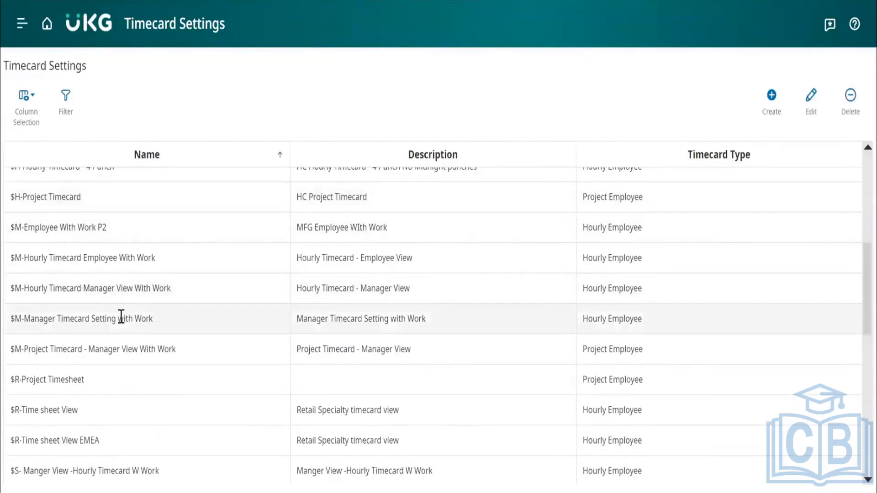
{"action": "left_click", "coordinate": [771, 95]}
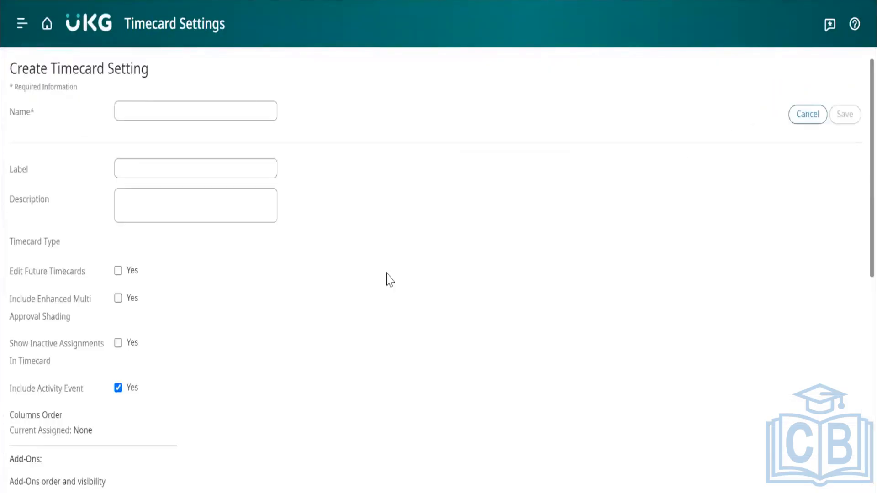
Examine the new timecard setting's options, from Timecard Type and the Include checkboxes down to Allow Rounded Punch Toggle and Columns Order.
{"action": "scroll", "coordinate": [211, 364], "scroll_direction": "down", "scroll_amount": 1}
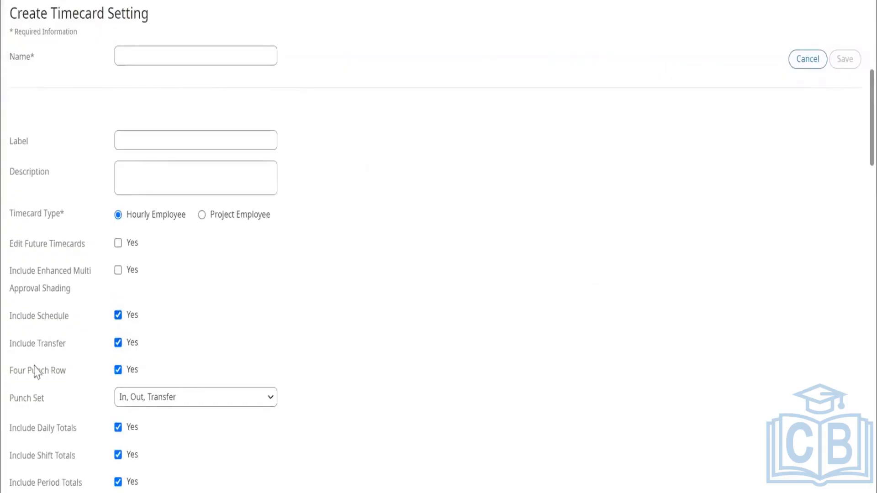
{"action": "scroll", "coordinate": [66, 381], "scroll_direction": "down", "scroll_amount": 1}
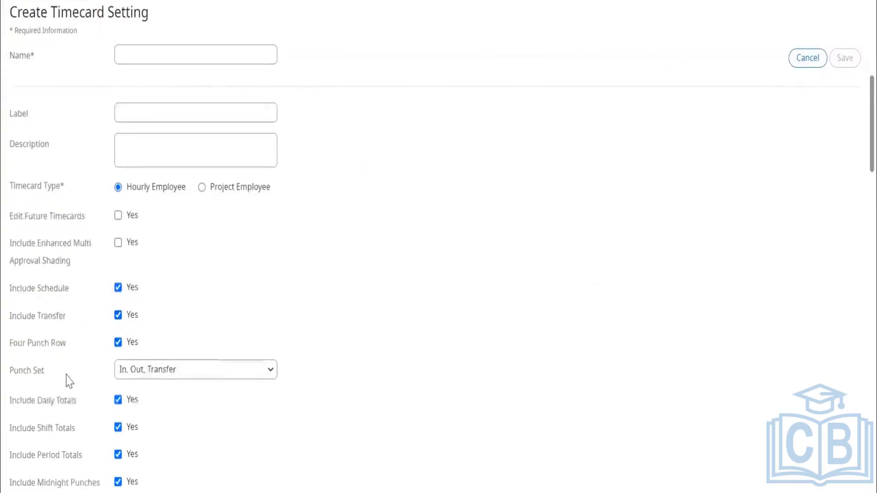
{"action": "scroll", "coordinate": [65, 401], "scroll_direction": "down", "scroll_amount": 2}
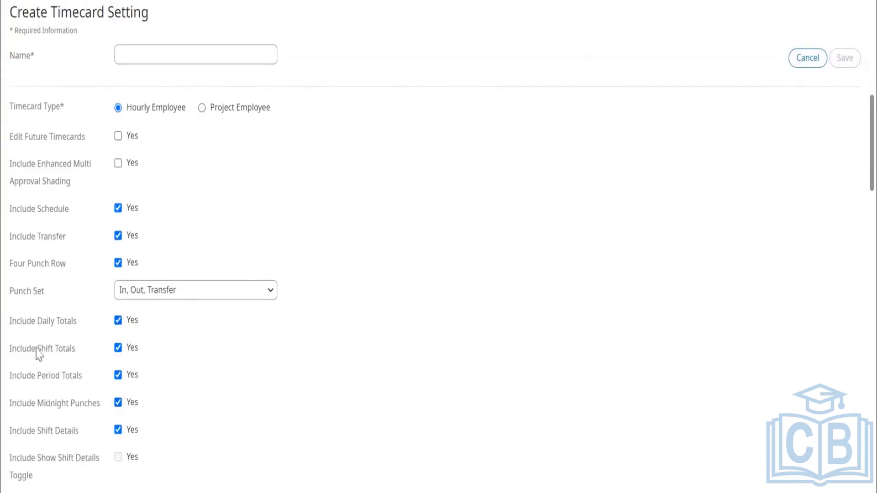
{"action": "scroll", "coordinate": [88, 363], "scroll_direction": "down", "scroll_amount": 1}
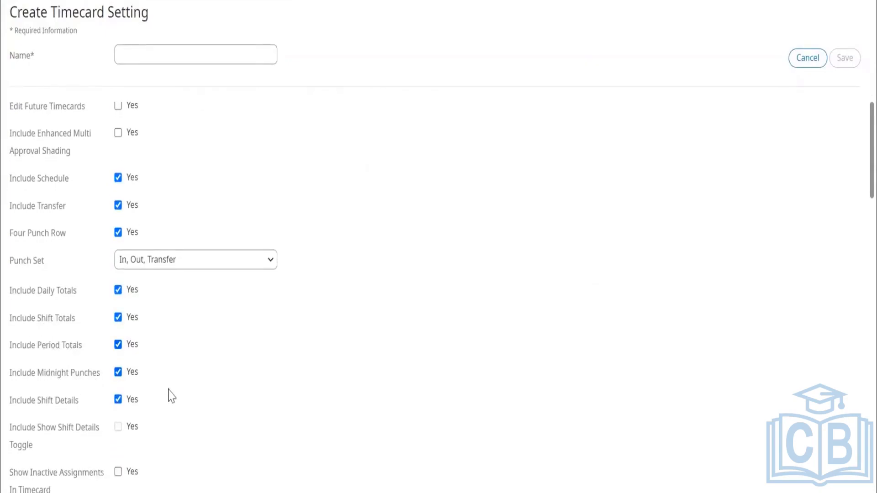
{"action": "scroll", "coordinate": [169, 394], "scroll_direction": "down", "scroll_amount": 2}
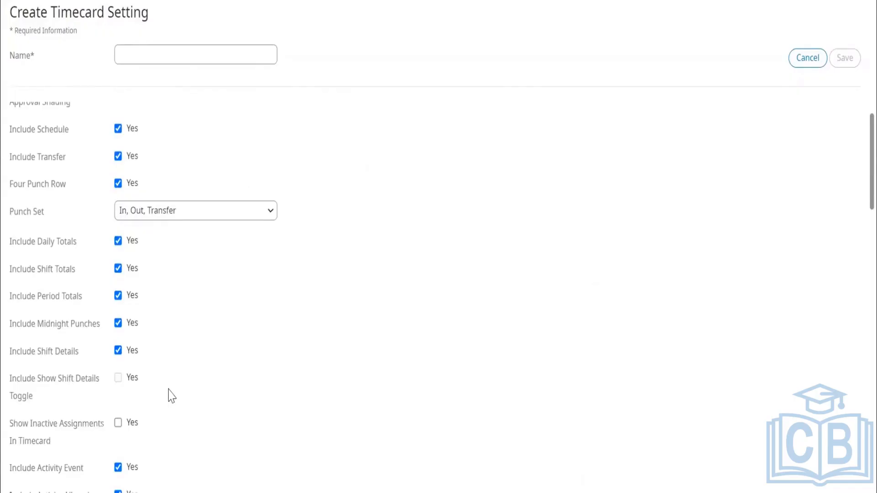
{"action": "scroll", "coordinate": [169, 396], "scroll_direction": "down", "scroll_amount": 1}
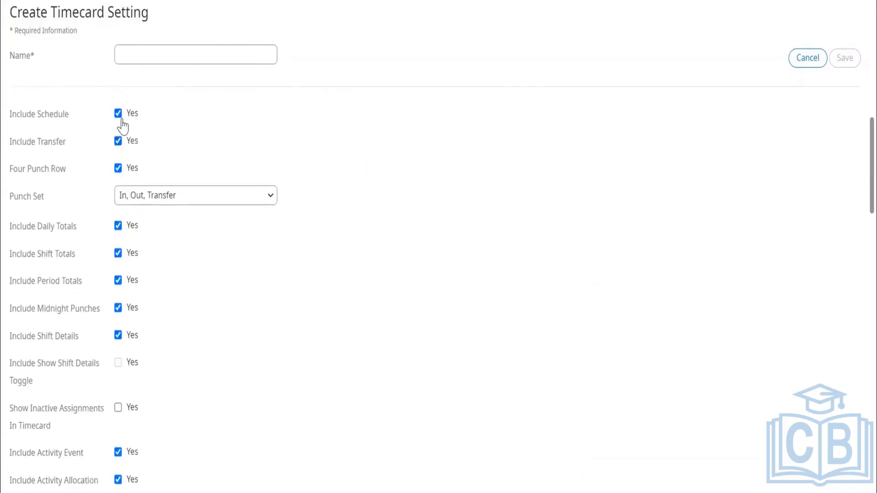
{"action": "left_click", "coordinate": [118, 336]}
{"action": "scroll", "coordinate": [182, 372], "scroll_direction": "down", "scroll_amount": 4}
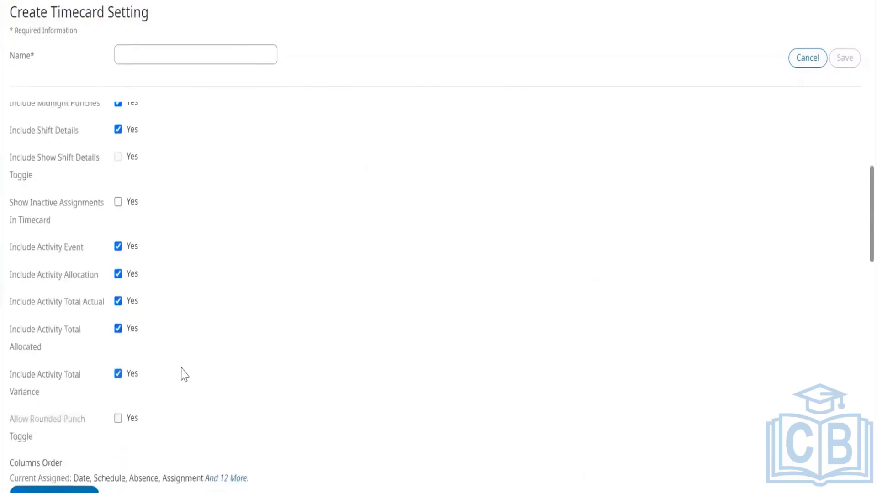
{"action": "scroll", "coordinate": [182, 371], "scroll_direction": "down", "scroll_amount": 4}
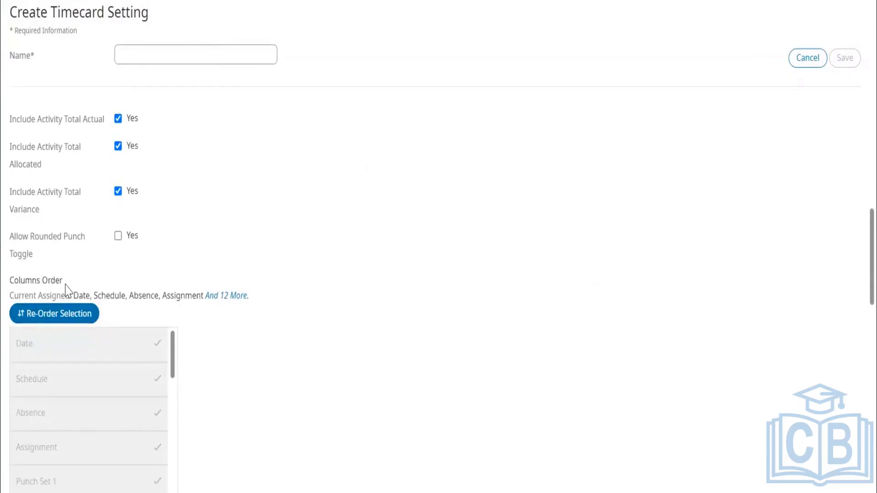
{"action": "left_click_drag", "start_coordinate": [25, 283], "coordinate": [9, 281]}
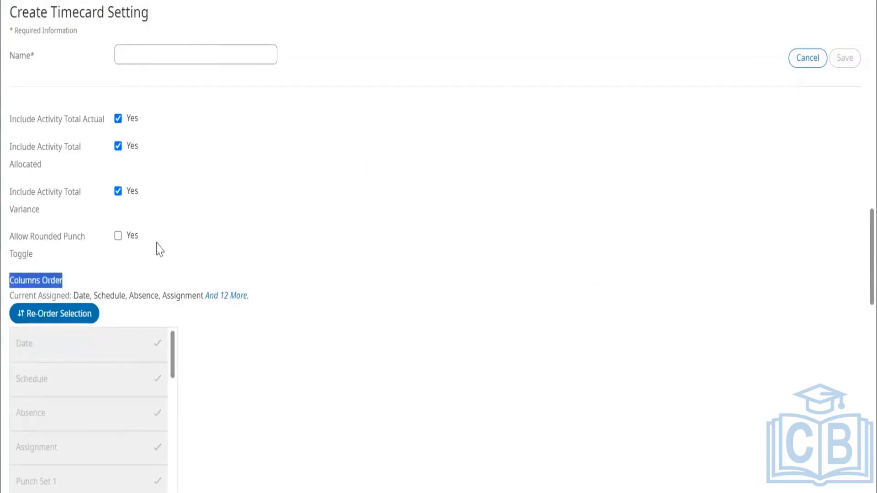
{"action": "scroll", "coordinate": [160, 129], "scroll_direction": "up", "scroll_amount": 2}
{"action": "scroll", "coordinate": [128, 142], "scroll_direction": "up", "scroll_amount": 8}
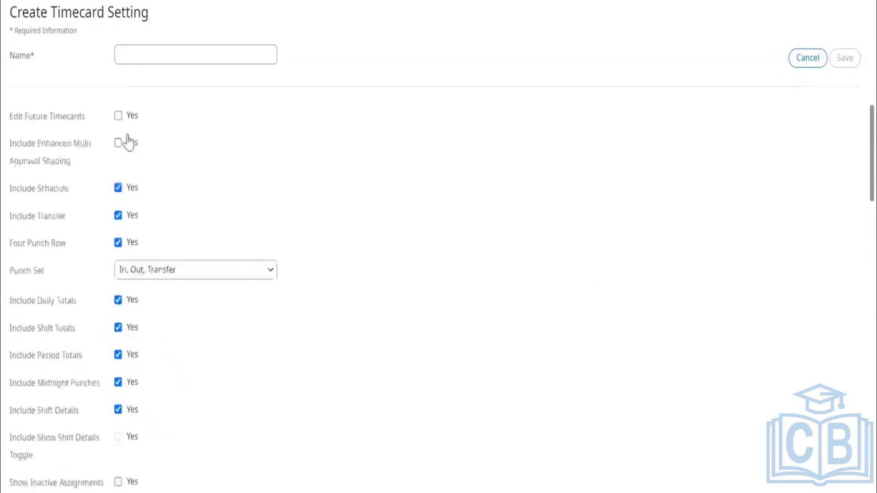
Open the re-order list for the assigned columns, look through it, and close it without saving.
{"action": "scroll", "coordinate": [129, 141], "scroll_direction": "down", "scroll_amount": 12}
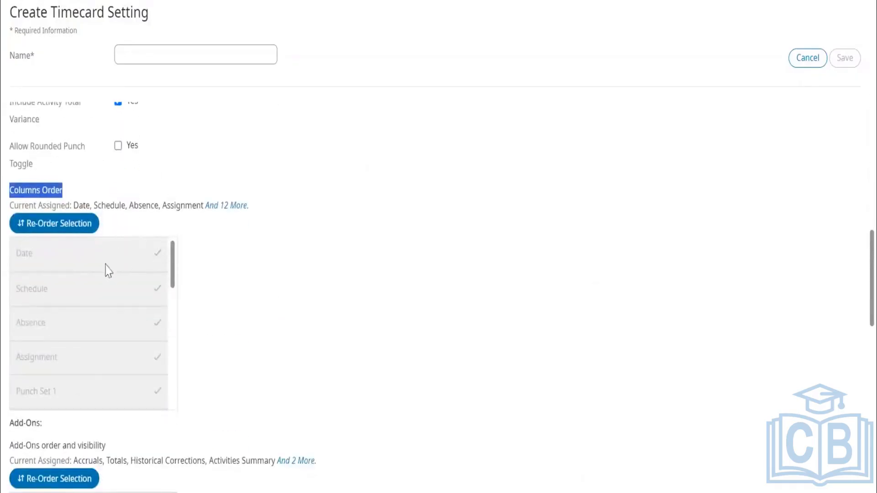
{"action": "left_click", "coordinate": [61, 227]}
{"action": "scroll", "coordinate": [416, 255], "scroll_direction": "down", "scroll_amount": 2}
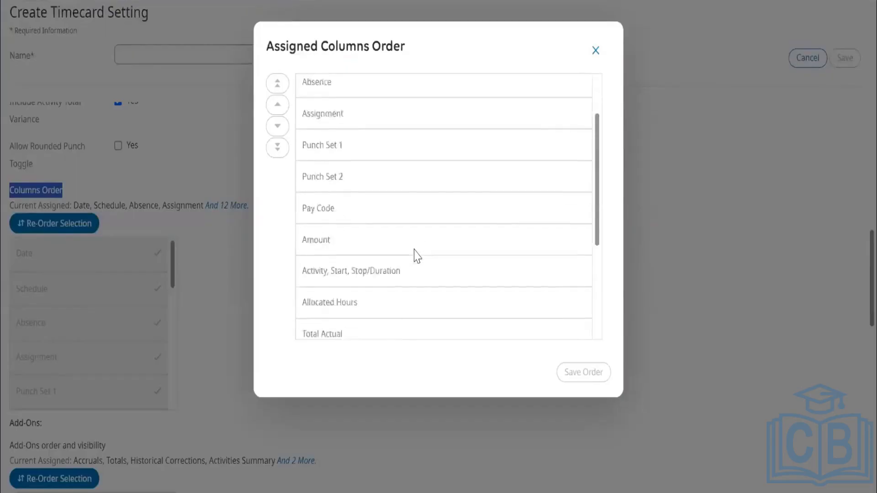
{"action": "scroll", "coordinate": [417, 256], "scroll_direction": "down", "scroll_amount": 5}
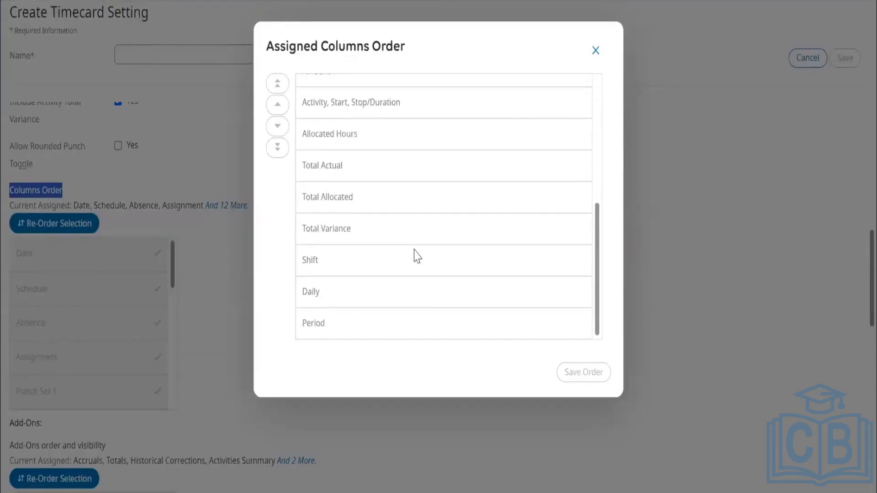
{"action": "scroll", "coordinate": [418, 256], "scroll_direction": "up", "scroll_amount": 7}
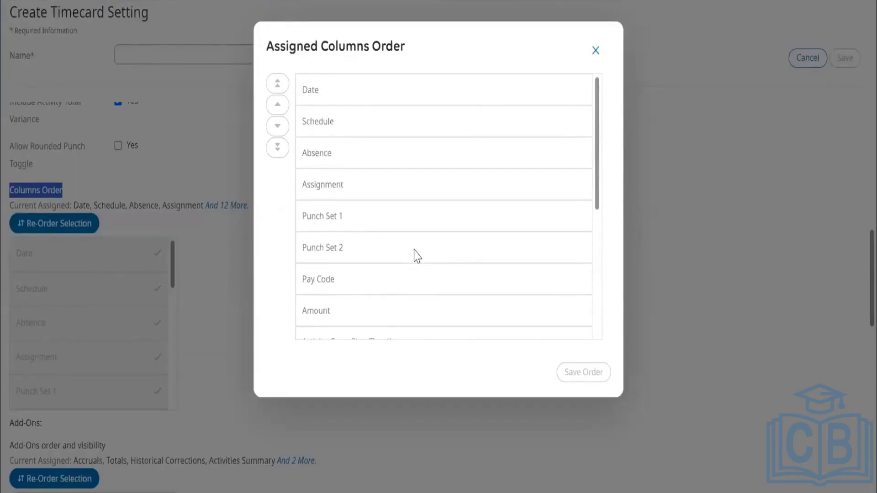
{"action": "left_click", "coordinate": [596, 51]}
Examine the Add-Ons order and visibility section and its currently assigned add-ons.
{"action": "scroll", "coordinate": [323, 316], "scroll_direction": "down", "scroll_amount": 3}
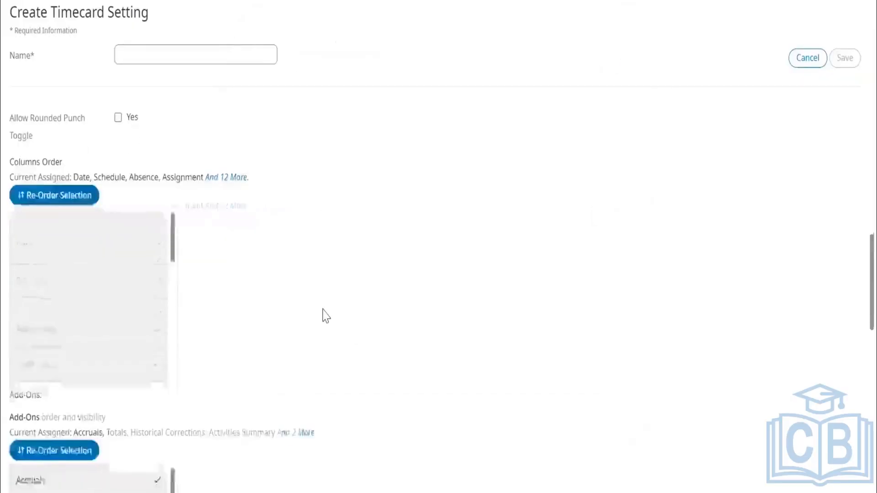
{"action": "scroll", "coordinate": [323, 315], "scroll_direction": "down", "scroll_amount": 3}
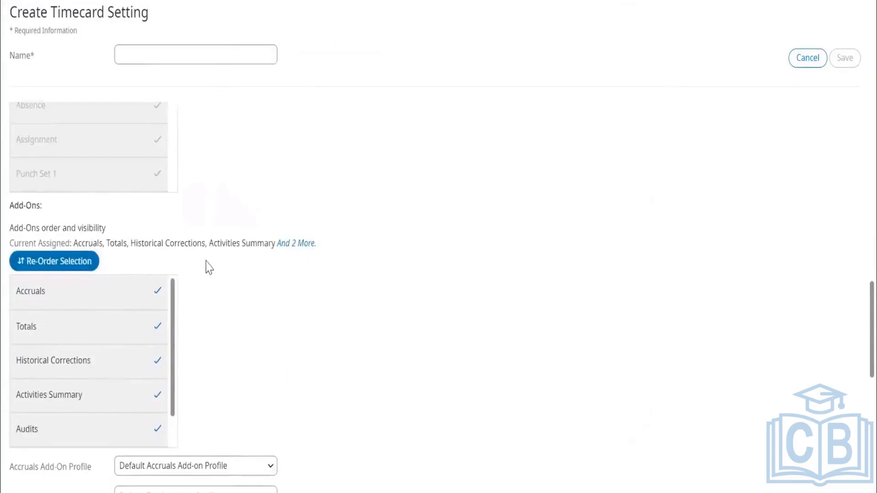
{"action": "left_click_drag", "start_coordinate": [92, 243], "coordinate": [259, 246]}
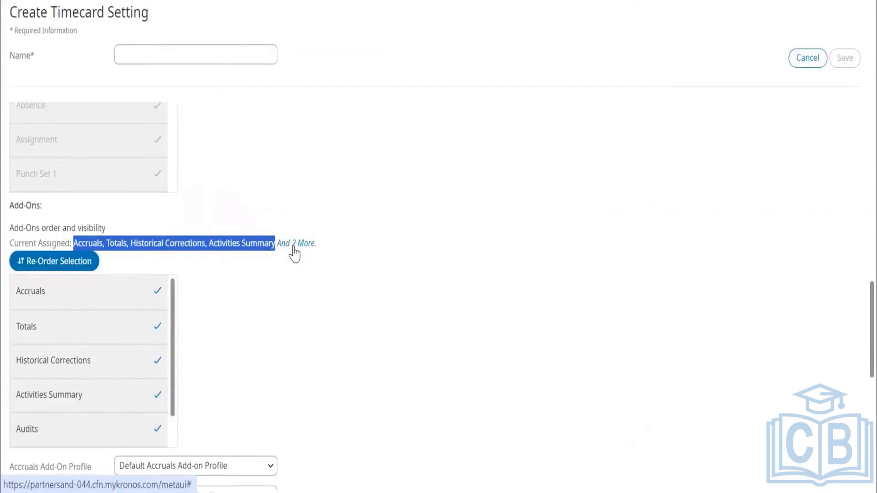
{"action": "left_click", "coordinate": [289, 303]}
{"action": "left_click_drag", "start_coordinate": [47, 205], "coordinate": [15, 206]}
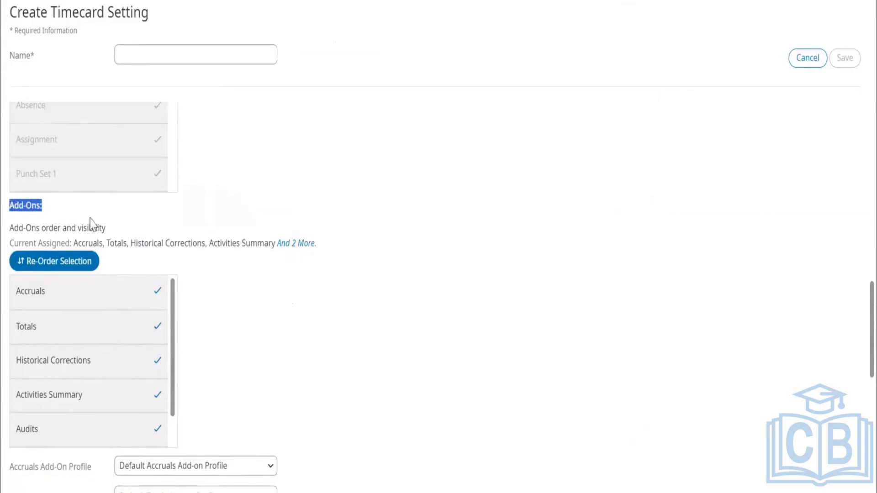
{"action": "left_click", "coordinate": [150, 236]}
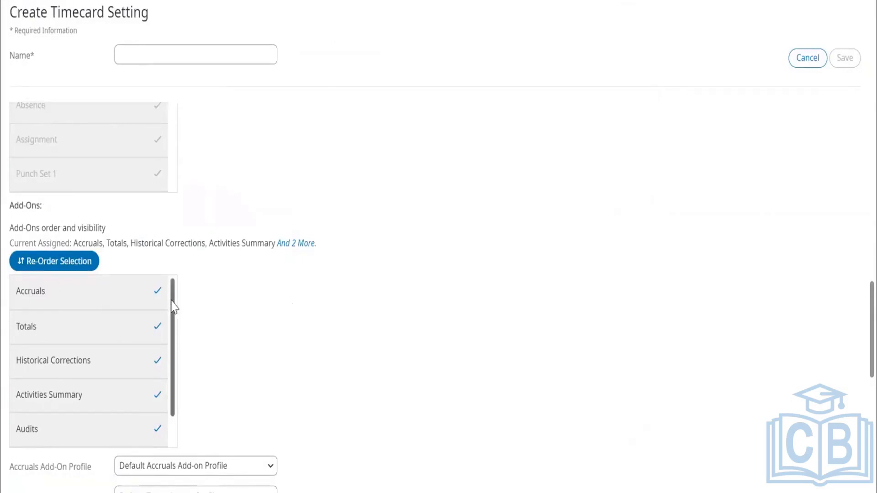
Unassign the Audits add-on from the add-ons list and assign it again.
{"action": "scroll", "coordinate": [174, 320], "scroll_direction": "down", "scroll_amount": 1}
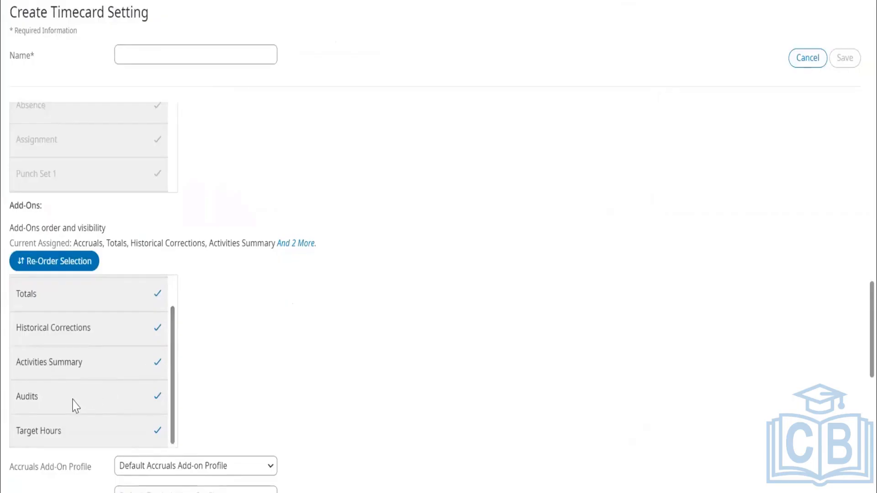
{"action": "left_click", "coordinate": [74, 406]}
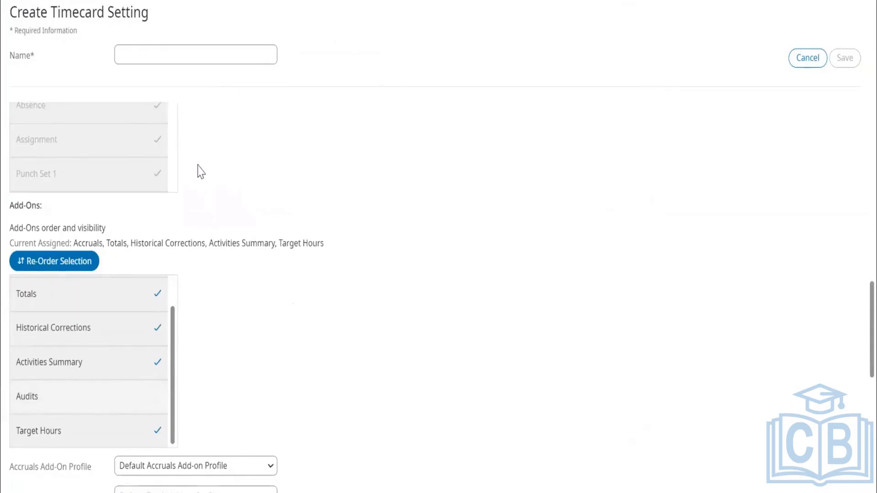
{"action": "left_click", "coordinate": [102, 398]}
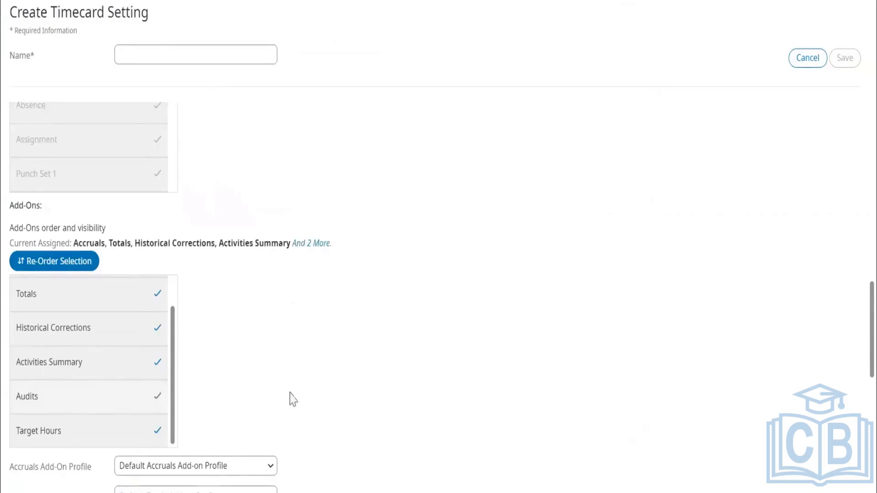
Examine the add-on profile and activity anomaly settings, and go back over the Include options and the Columns Order list.
{"action": "scroll", "coordinate": [293, 397], "scroll_direction": "down", "scroll_amount": 9}
{"action": "scroll", "coordinate": [310, 373], "scroll_direction": "up", "scroll_amount": 1}
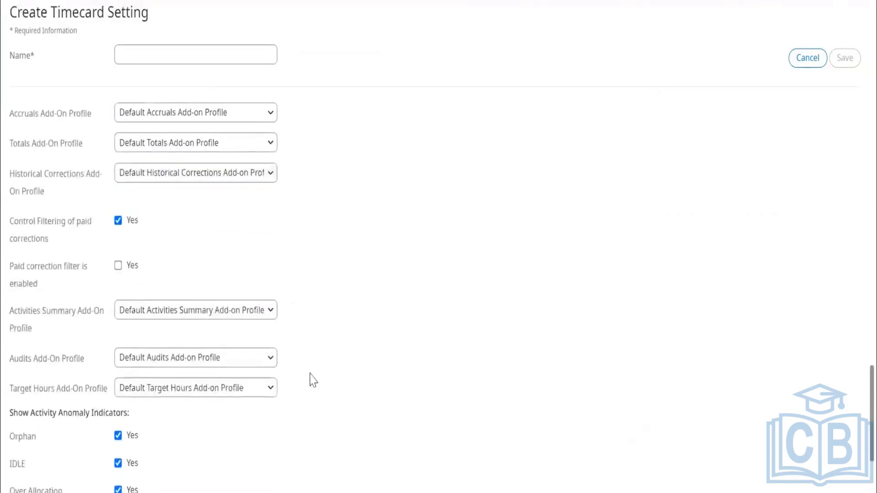
{"action": "scroll", "coordinate": [310, 374], "scroll_direction": "down", "scroll_amount": 2}
{"action": "scroll", "coordinate": [311, 380], "scroll_direction": "up", "scroll_amount": 10}
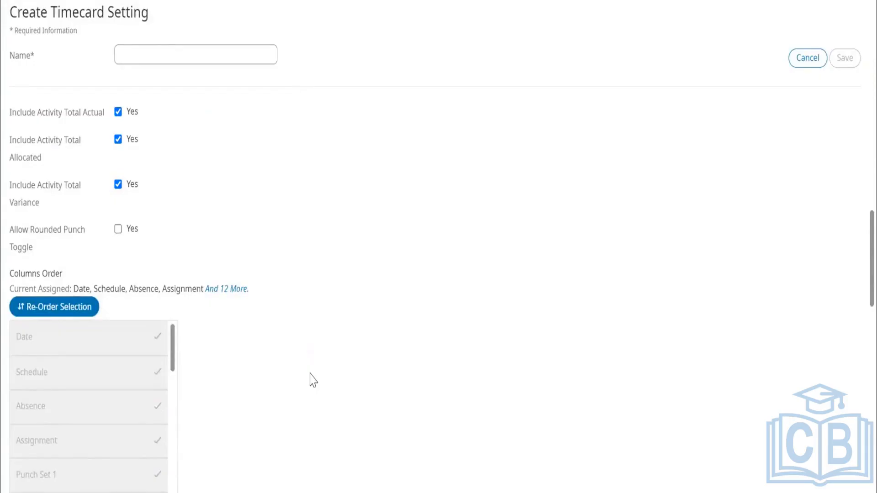
{"action": "scroll", "coordinate": [314, 380], "scroll_direction": "up", "scroll_amount": 5}
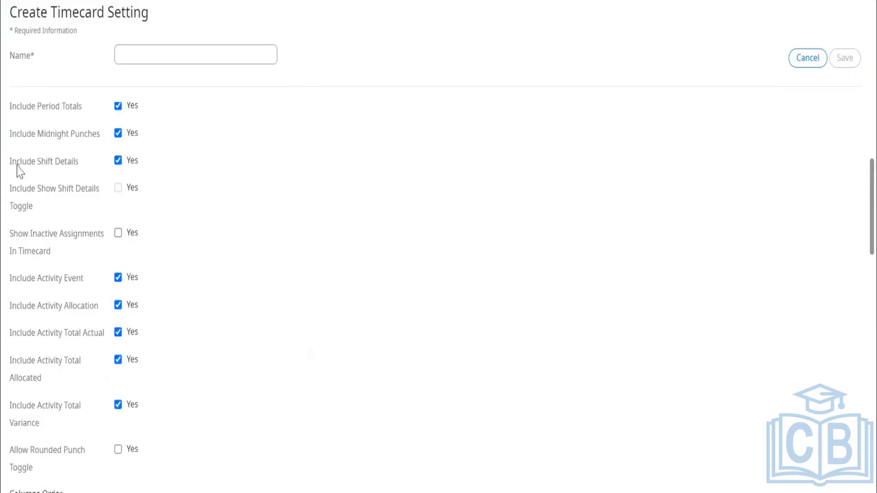
{"action": "scroll", "coordinate": [166, 176], "scroll_direction": "down", "scroll_amount": 2}
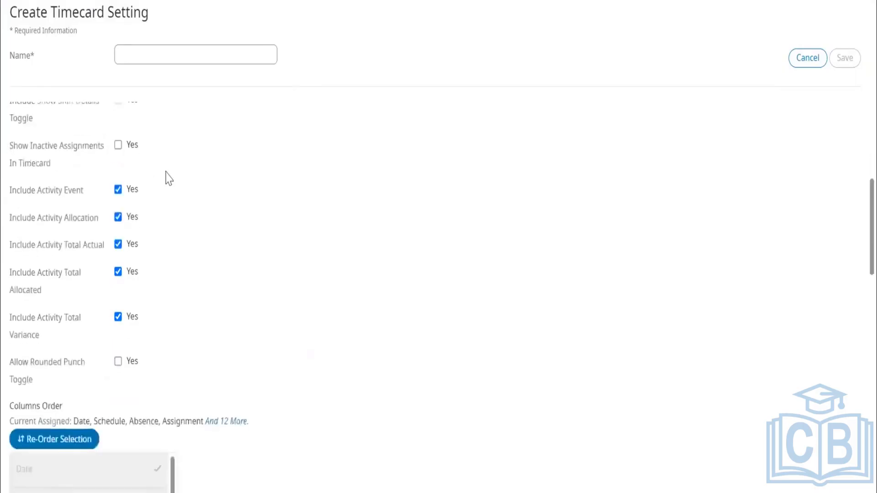
{"action": "scroll", "coordinate": [167, 178], "scroll_direction": "down", "scroll_amount": 5}
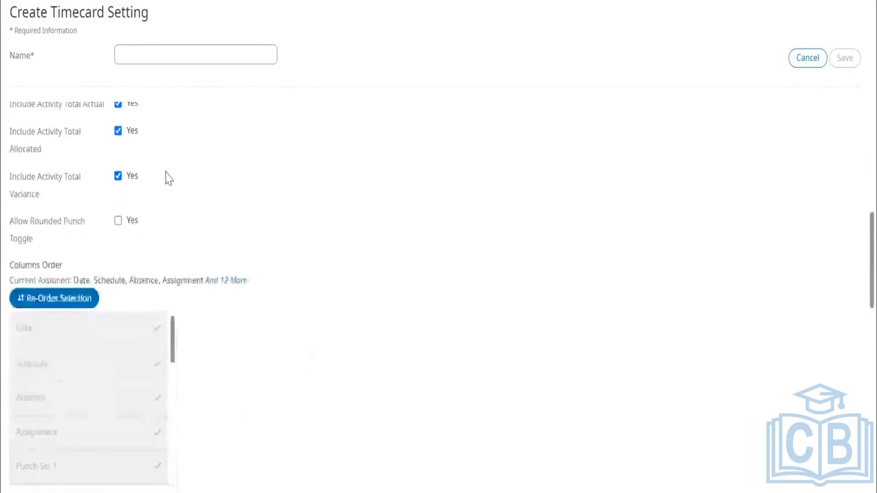
{"action": "scroll", "coordinate": [166, 178], "scroll_direction": "up", "scroll_amount": 7}
{"action": "scroll", "coordinate": [169, 178], "scroll_direction": "up", "scroll_amount": 9}
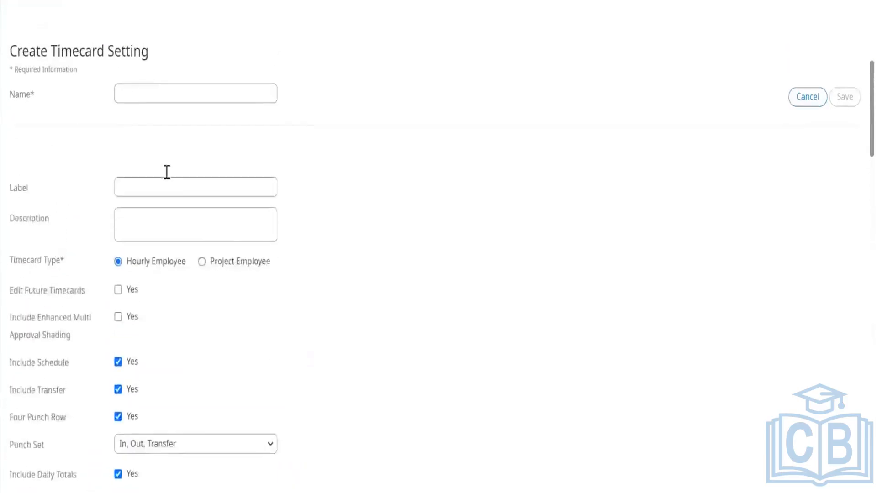
{"action": "scroll", "coordinate": [169, 179], "scroll_direction": "down", "scroll_amount": 15}
{"action": "scroll", "coordinate": [174, 333], "scroll_direction": "down", "scroll_amount": 3}
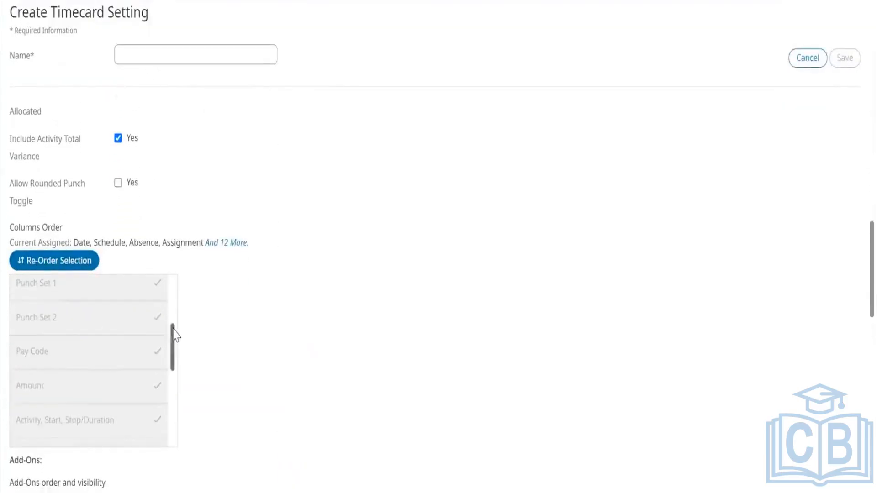
Cancel the new timecard setting, discard its unsaved changes, and go back to the Application Setup page.
{"action": "scroll", "coordinate": [258, 390], "scroll_direction": "down", "scroll_amount": 1}
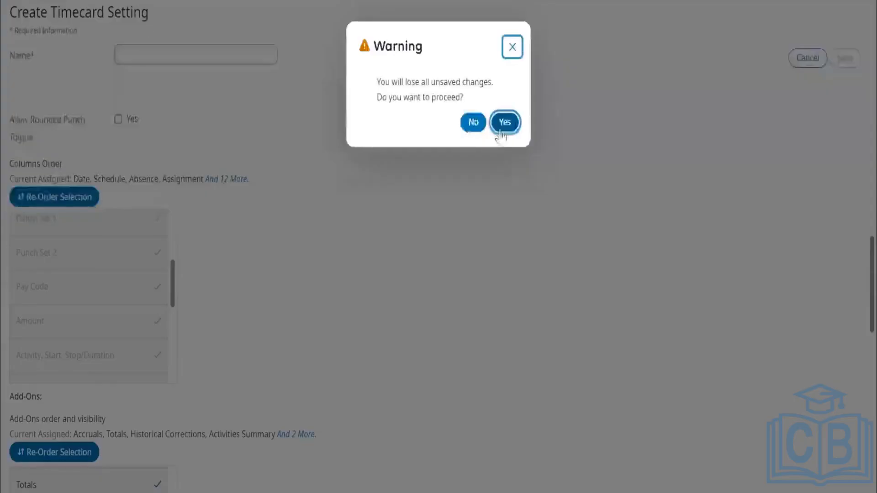
{"action": "left_click", "coordinate": [504, 123]}
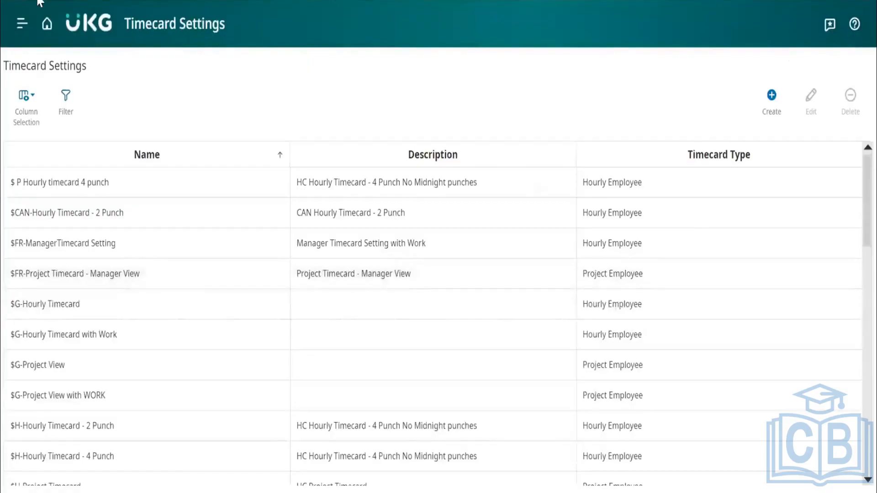
{"action": "left_click", "coordinate": [47, 32]}
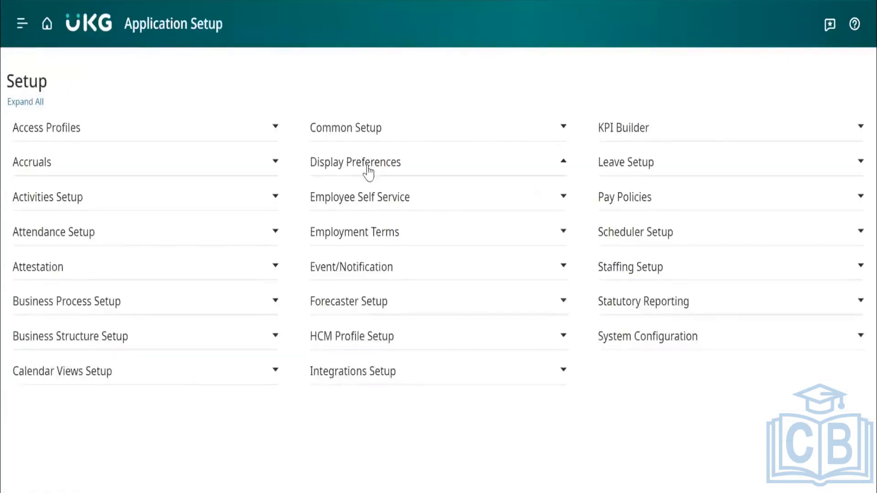
Expand Display Preferences and examine its display profile building blocks, including Staffing Profile.
{"action": "left_click", "coordinate": [368, 166]}
{"action": "left_click", "coordinate": [368, 166]}
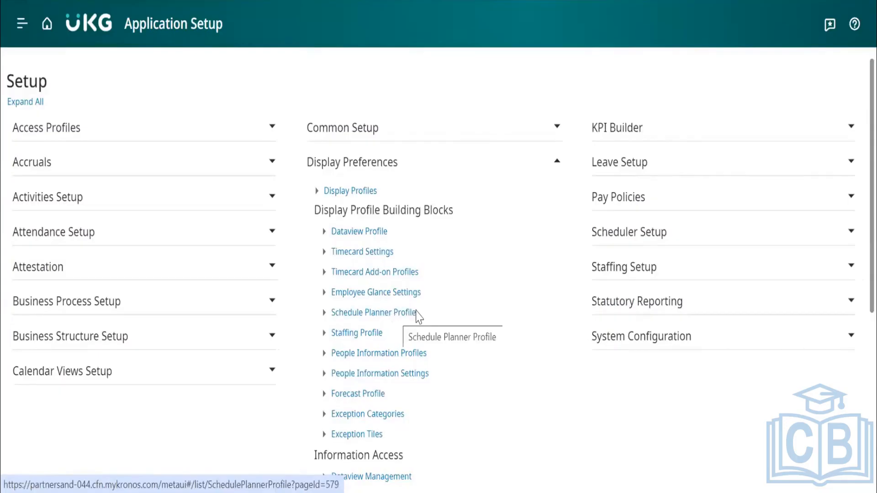
{"action": "left_click_drag", "start_coordinate": [397, 338], "coordinate": [333, 334]}
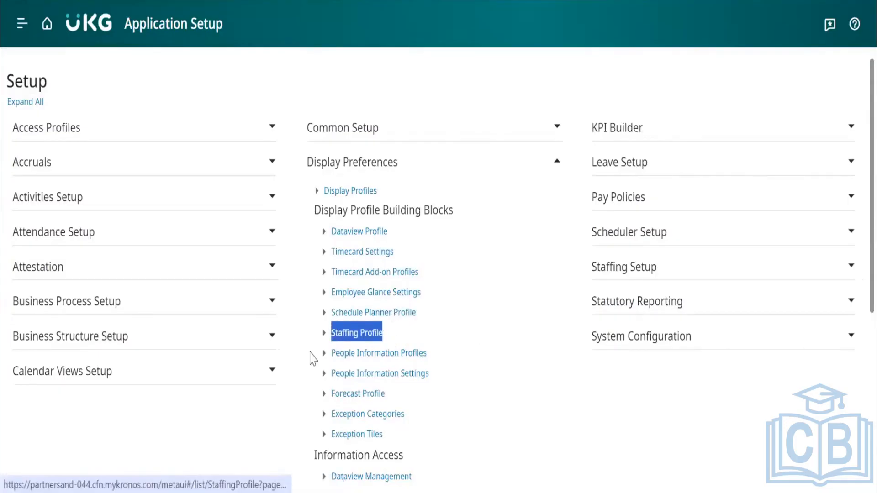
{"action": "left_click", "coordinate": [305, 366]}
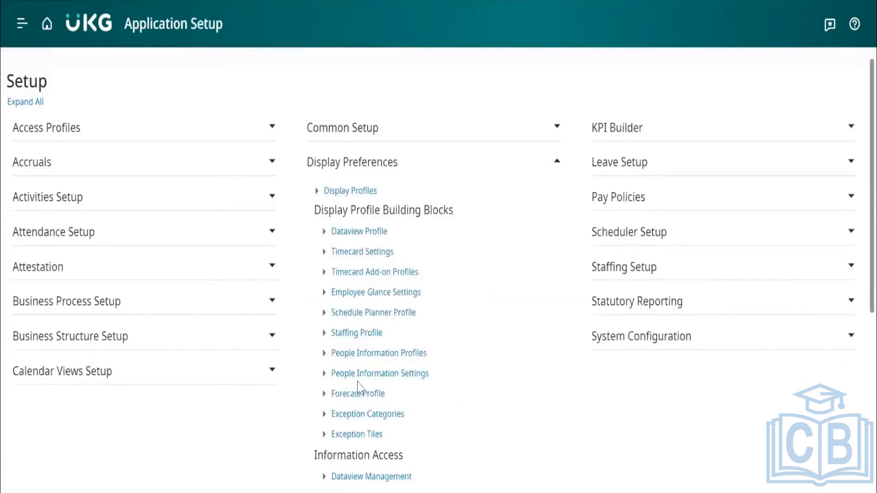
Open a blank People Information Setting for creation, look over its fields, and return to Application Setup.
{"action": "left_click", "coordinate": [418, 374]}
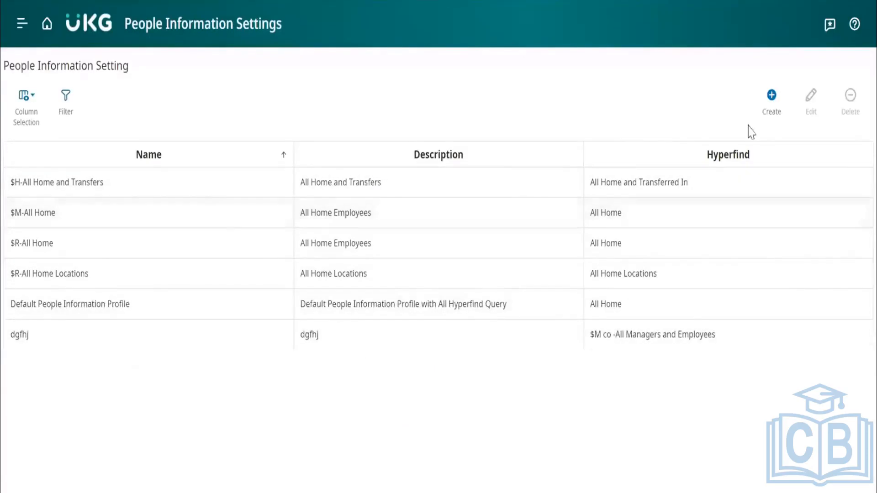
{"action": "left_click", "coordinate": [778, 113]}
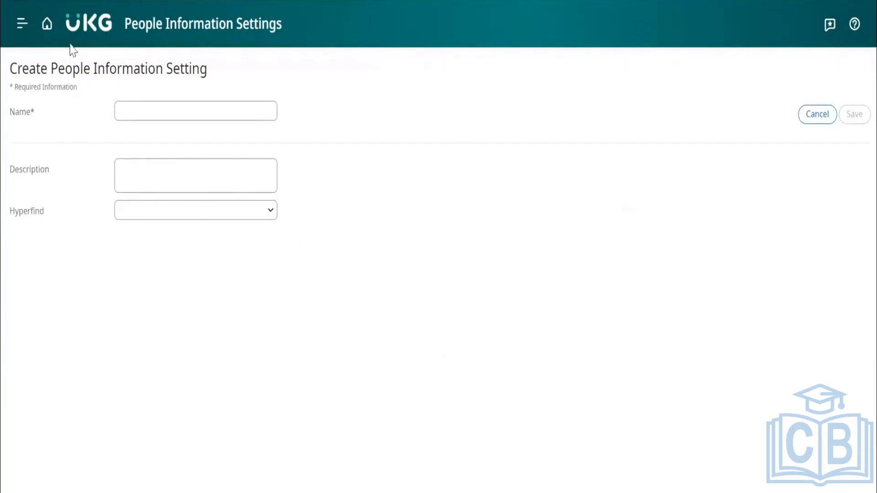
{"action": "left_click", "coordinate": [47, 25]}
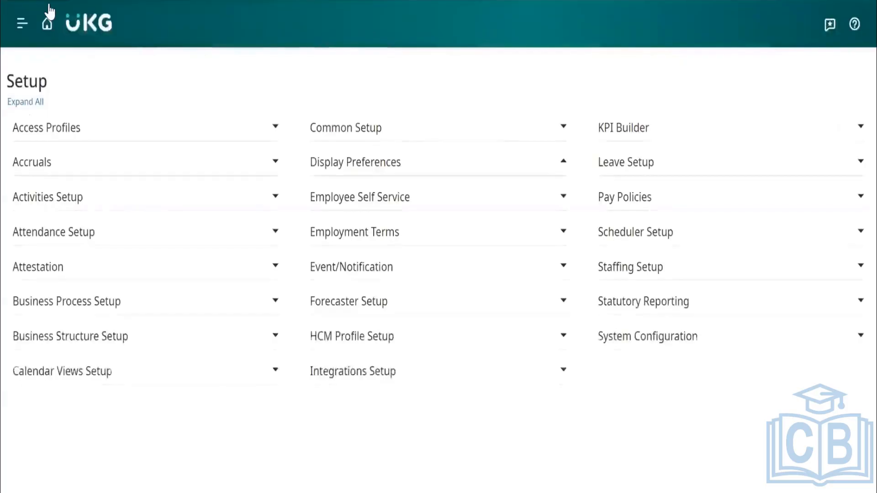
Examine the Display Preferences entries, from the building blocks through Information Access to Site Defined Labels.
{"action": "left_click", "coordinate": [341, 163]}
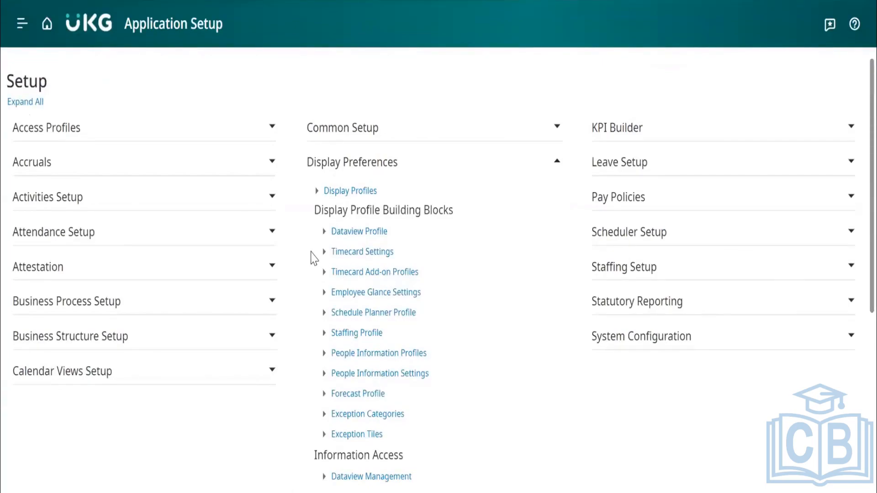
{"action": "scroll", "coordinate": [315, 259], "scroll_direction": "down", "scroll_amount": 2}
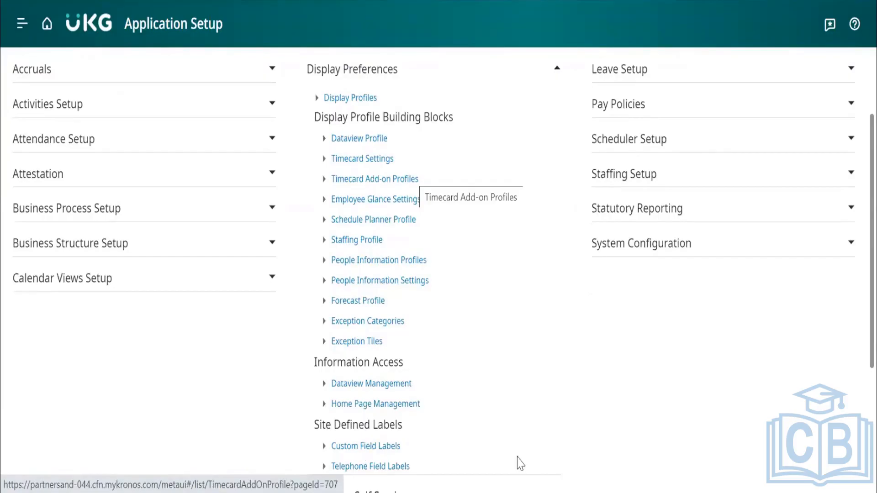
{"action": "scroll", "coordinate": [521, 464], "scroll_direction": "down", "scroll_amount": 1}
{"action": "scroll", "coordinate": [519, 464], "scroll_direction": "up", "scroll_amount": 1}
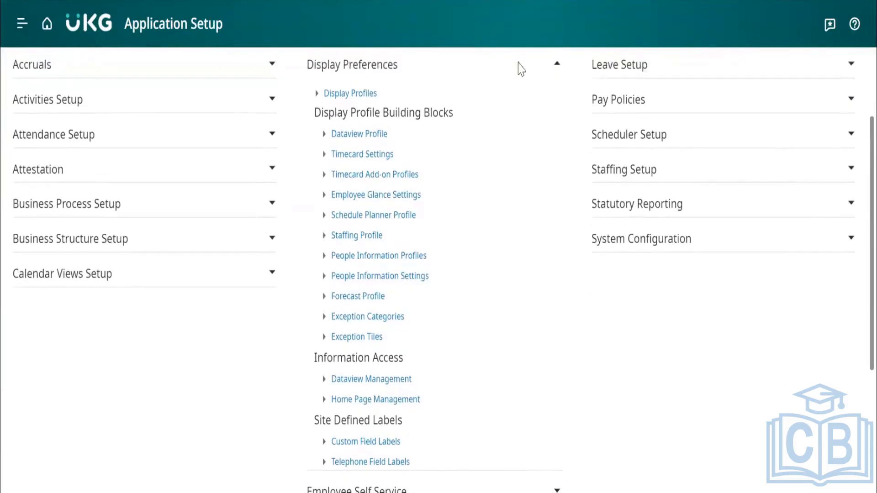
{"action": "scroll", "coordinate": [391, 156], "scroll_direction": "up", "scroll_amount": 2}
Collapse and re-expand the Display Preferences section, and open the Display Profiles list.
{"action": "left_click", "coordinate": [392, 163]}
{"action": "left_click", "coordinate": [392, 163]}
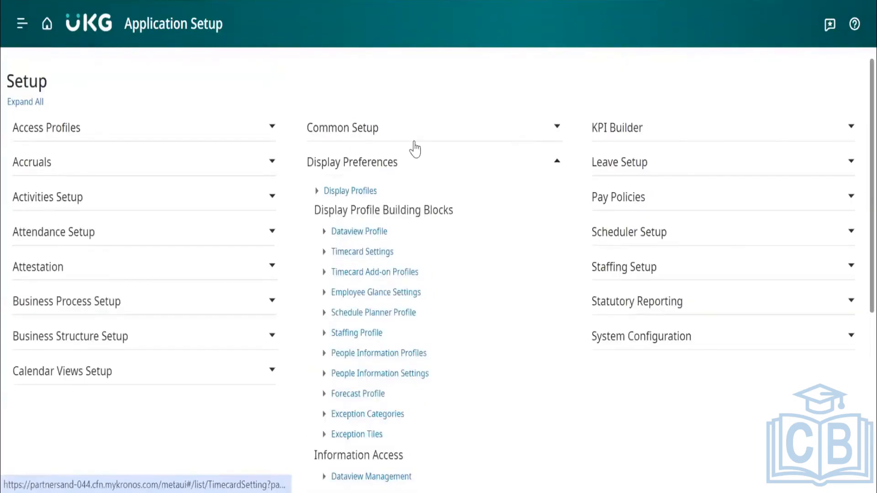
{"action": "left_click", "coordinate": [414, 165]}
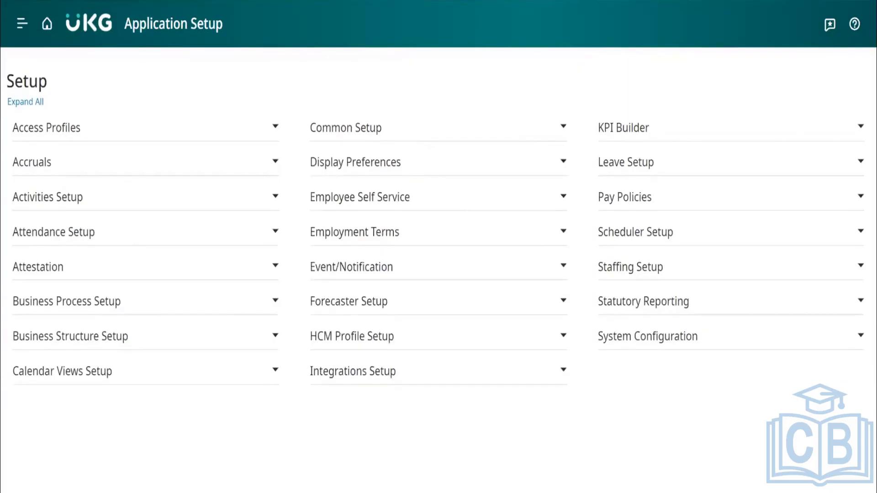
{"action": "left_click", "coordinate": [366, 164]}
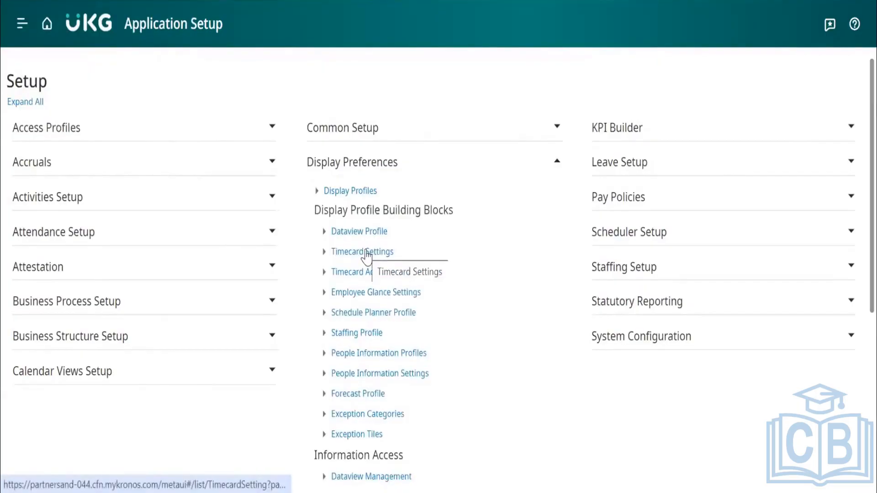
{"action": "left_click", "coordinate": [348, 192]}
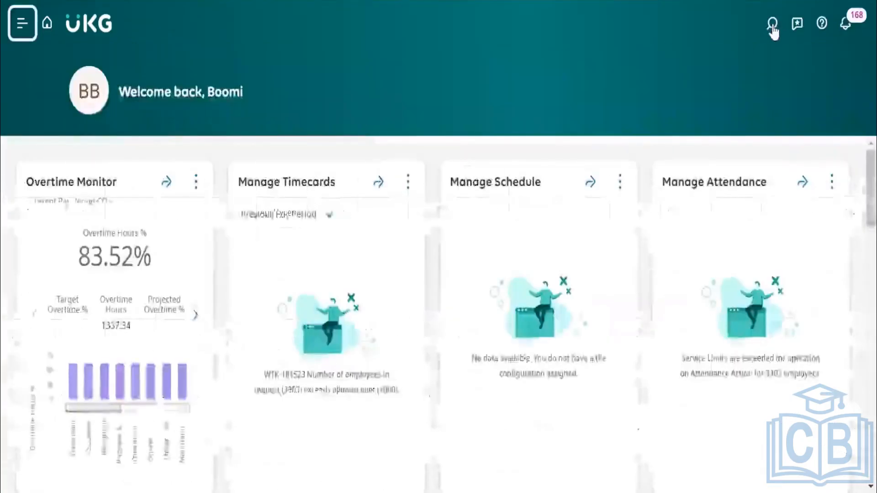
Search for employees by surname and open the timecard of the first employee in the results.
{"action": "left_click", "coordinate": [772, 23]}
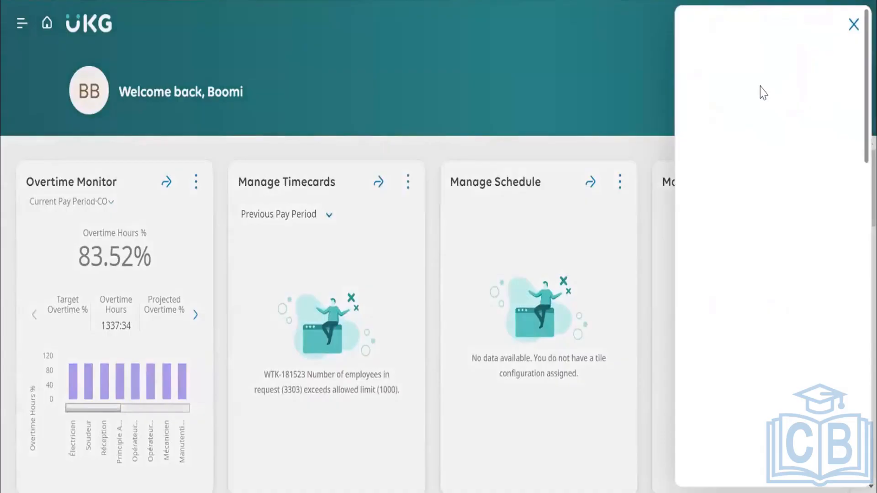
{"action": "left_click", "coordinate": [730, 100]}
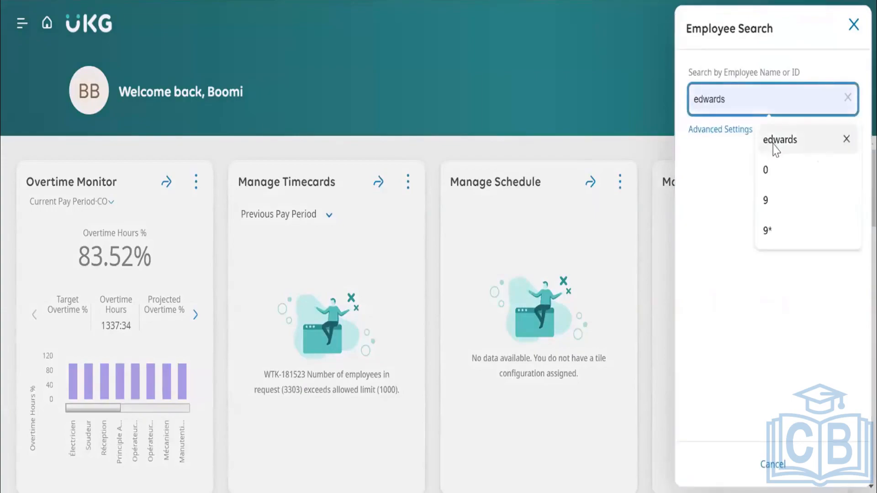
{"action": "left_click", "coordinate": [770, 145]}
{"action": "left_click", "coordinate": [831, 170]}
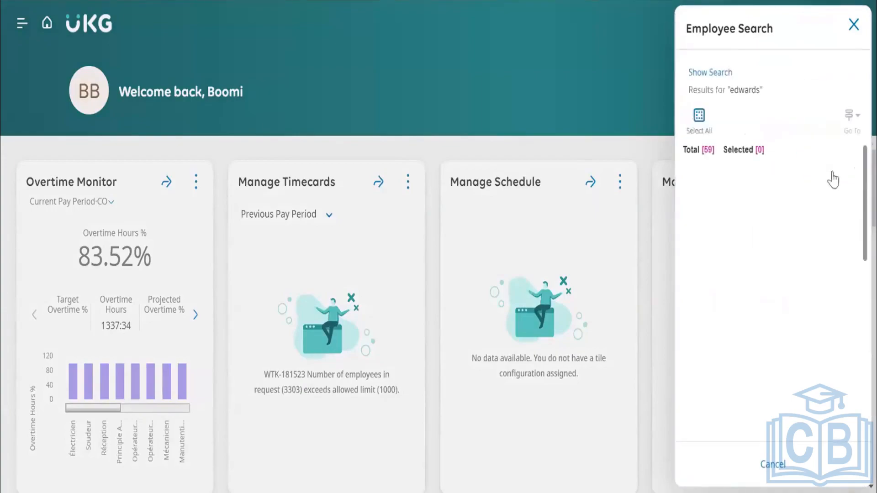
{"action": "left_click", "coordinate": [695, 185]}
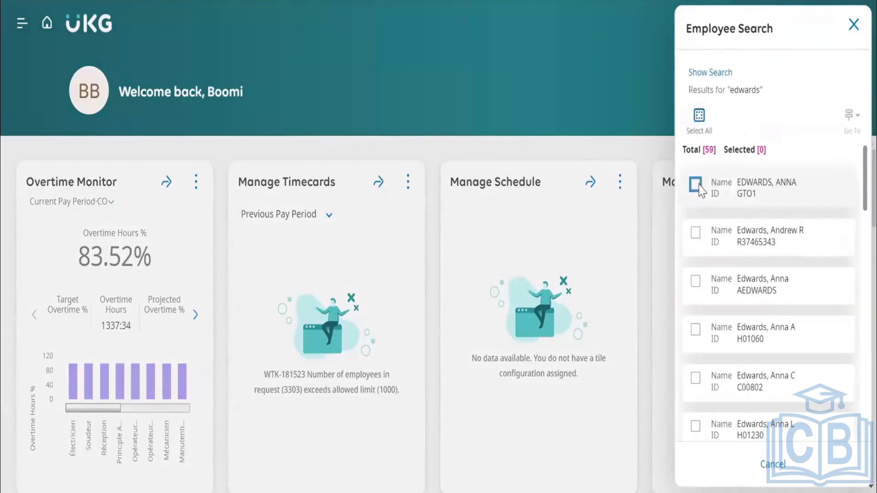
{"action": "left_click", "coordinate": [851, 118]}
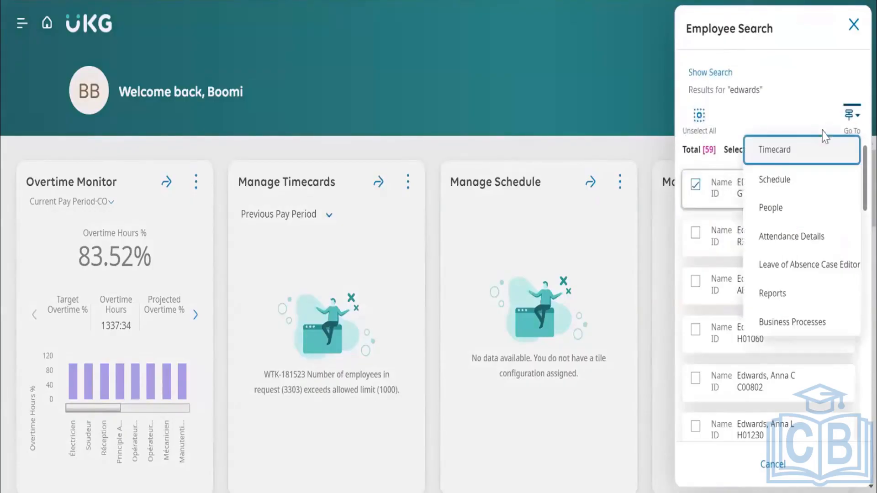
{"action": "left_click", "coordinate": [783, 153]}
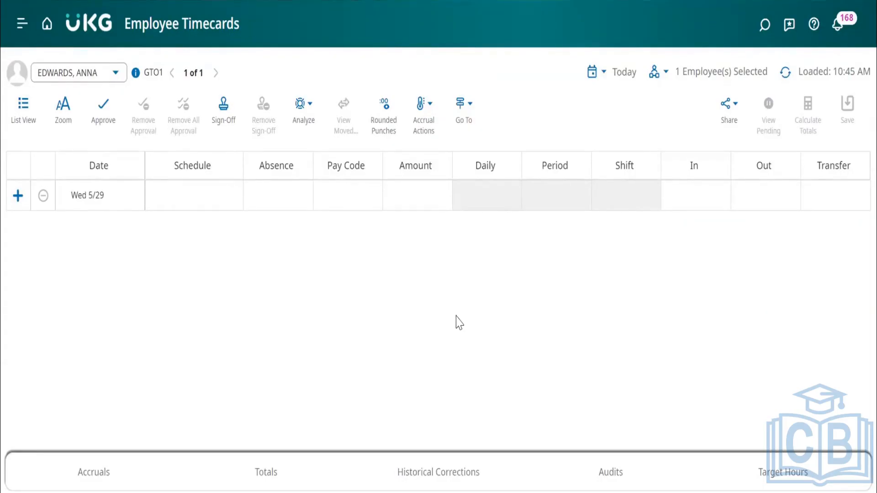
Switch to the other user's home page and set its page zoom to 90%.
{"action": "left_click", "coordinate": [22, 24]}
{"action": "left_click", "coordinate": [165, 20]}
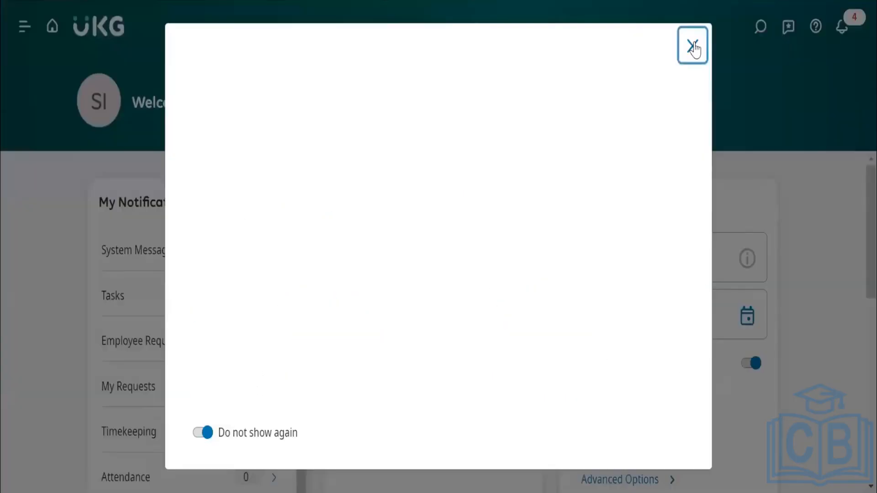
{"action": "left_click", "coordinate": [692, 43]}
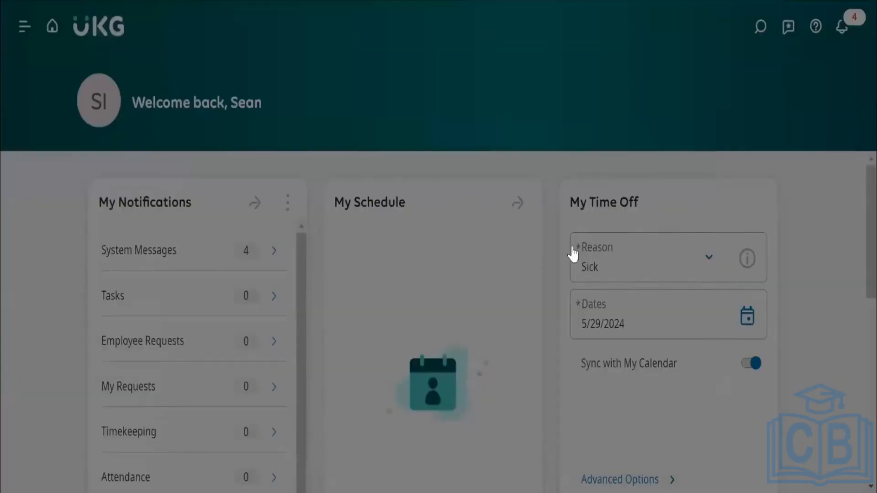
{"action": "scroll", "coordinate": [548, 303], "scroll_direction": "down", "scroll_amount": 12}
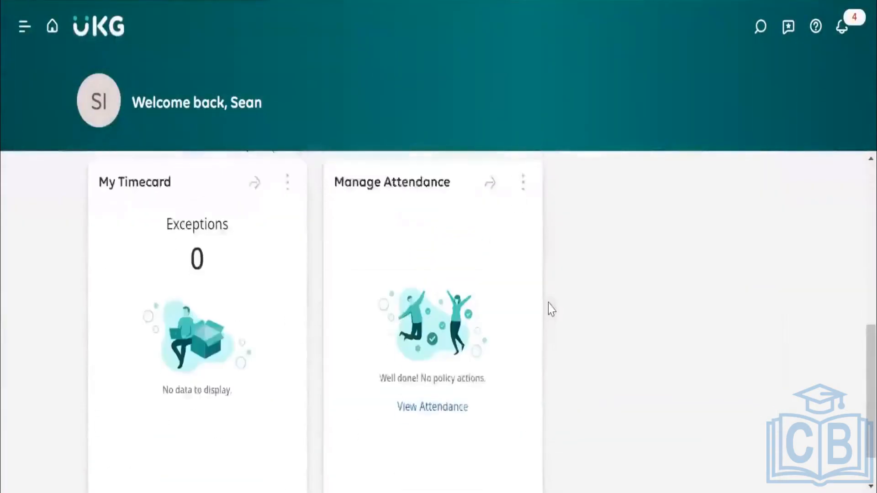
{"action": "scroll", "coordinate": [548, 303], "scroll_direction": "up", "scroll_amount": 12}
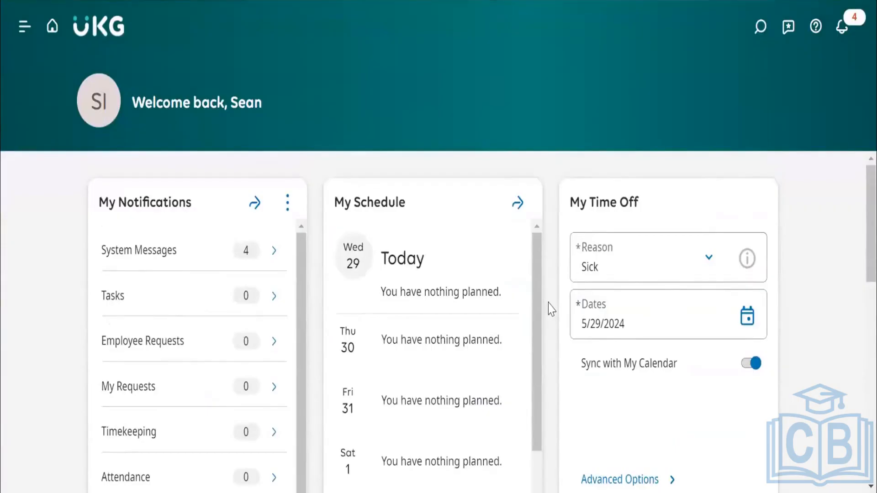
{"action": "key", "text": "ctrl+minus"}
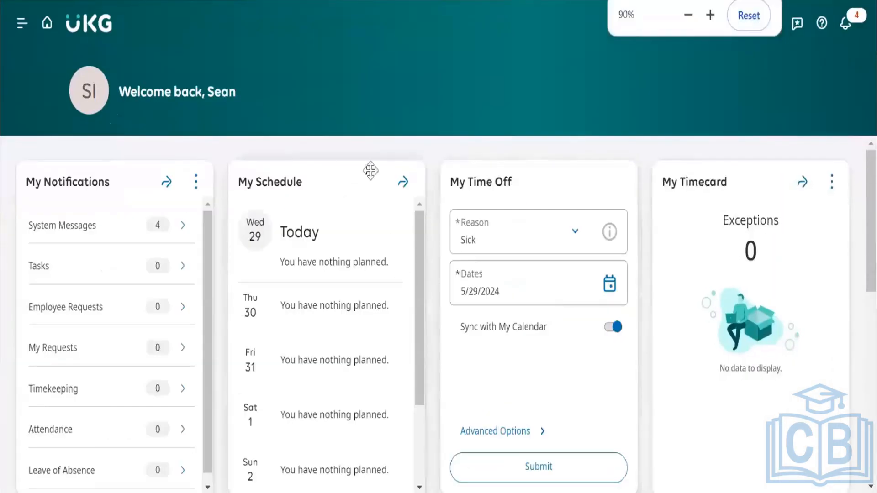
Open the Employee Summary page from the Time section.
{"action": "left_click", "coordinate": [22, 23]}
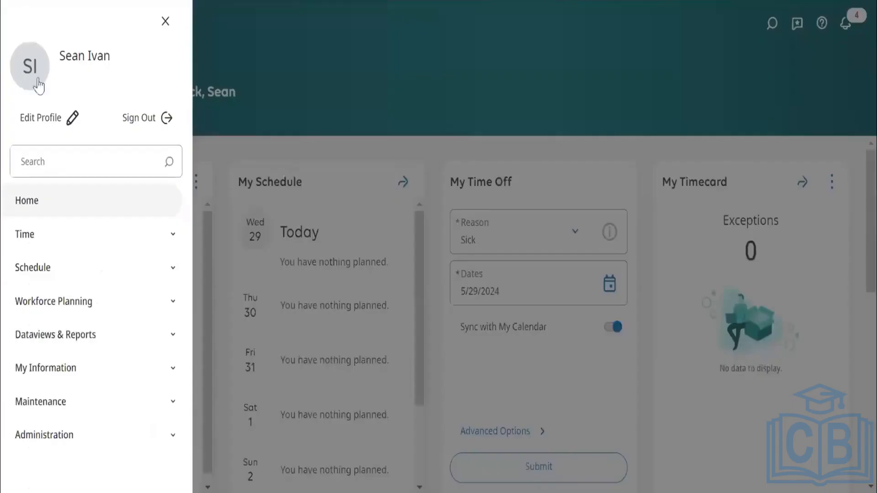
{"action": "left_click", "coordinate": [157, 235]}
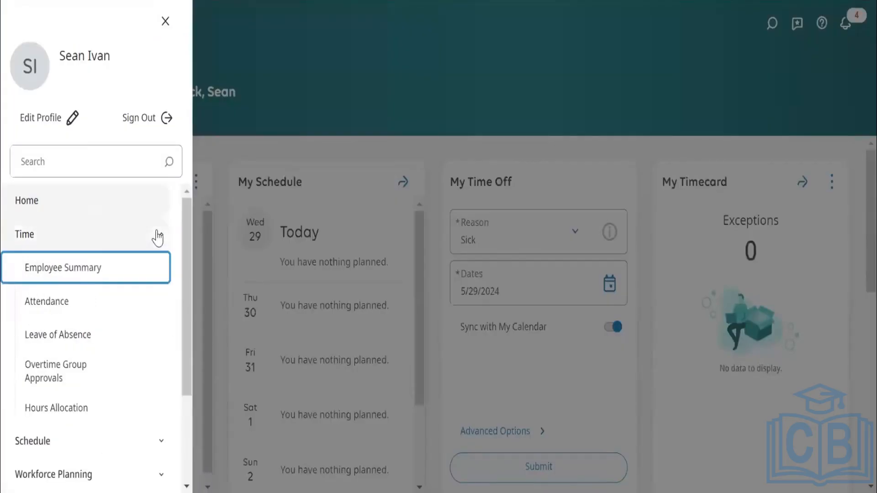
{"action": "left_click", "coordinate": [53, 274]}
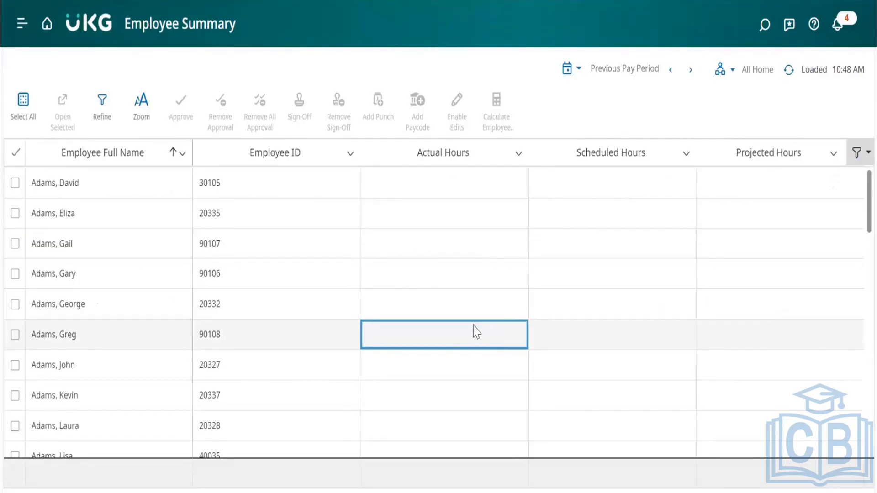
Select three employees in the Employee Summary: the first one listed and two others further down the alphabetical list.
{"action": "left_click", "coordinate": [15, 184]}
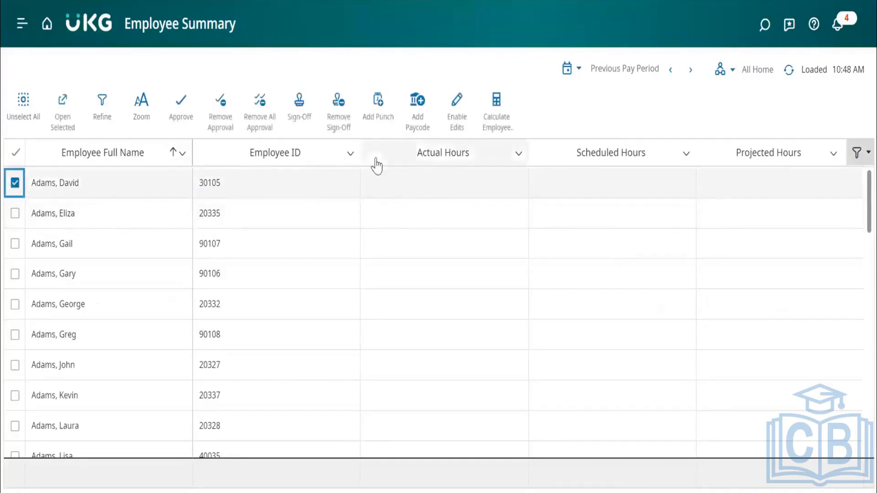
{"action": "left_click", "coordinate": [558, 214]}
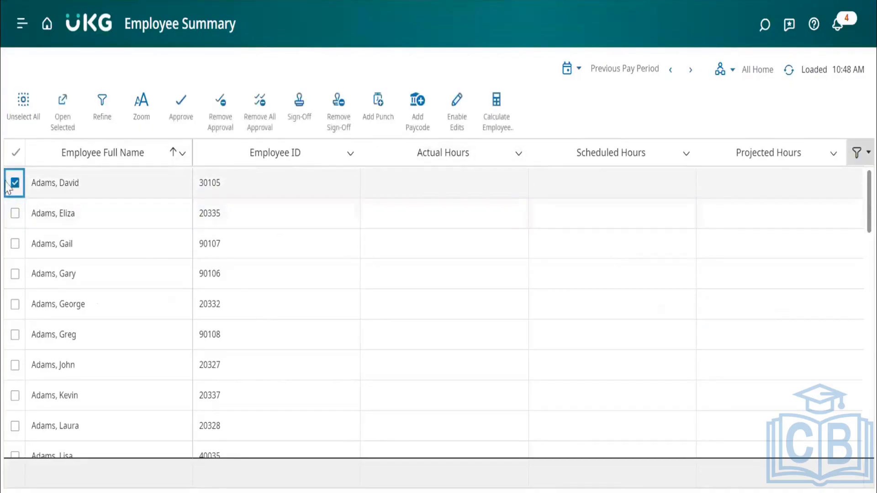
{"action": "scroll", "coordinate": [308, 315], "scroll_direction": "down", "scroll_amount": 15}
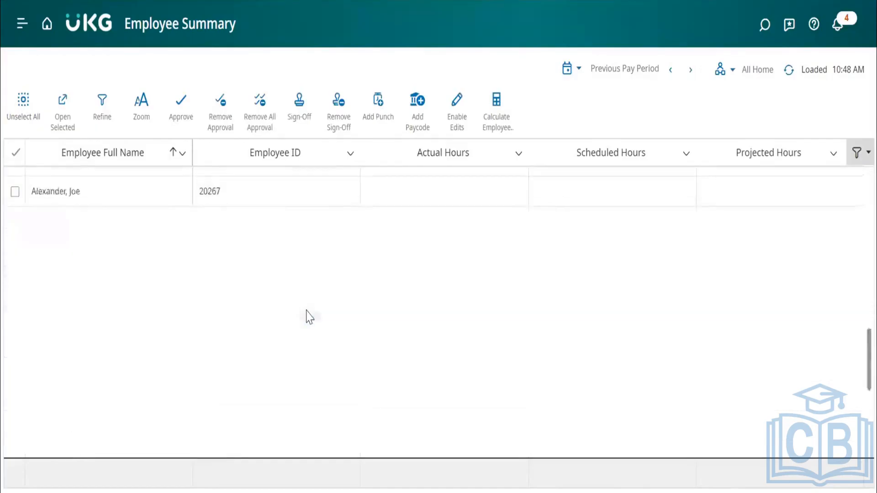
{"action": "scroll", "coordinate": [307, 316], "scroll_direction": "up", "scroll_amount": 20}
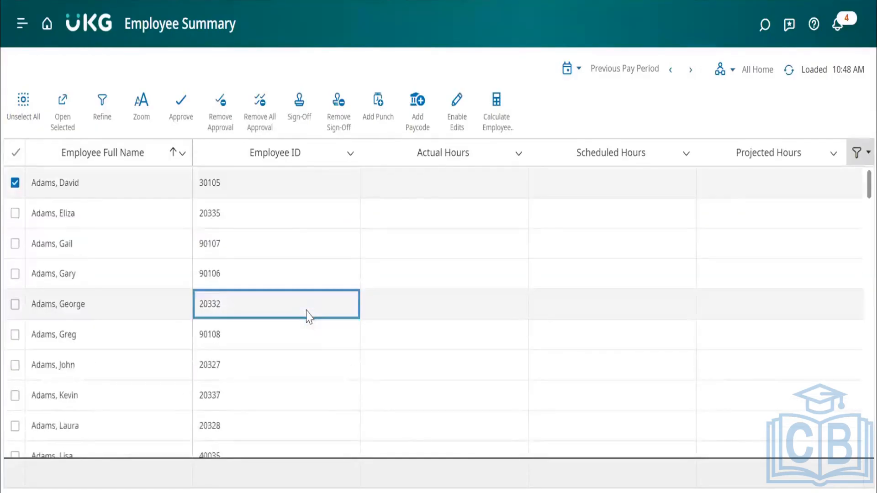
{"action": "scroll", "coordinate": [37, 327], "scroll_direction": "down", "scroll_amount": 10}
{"action": "left_click", "coordinate": [15, 334]}
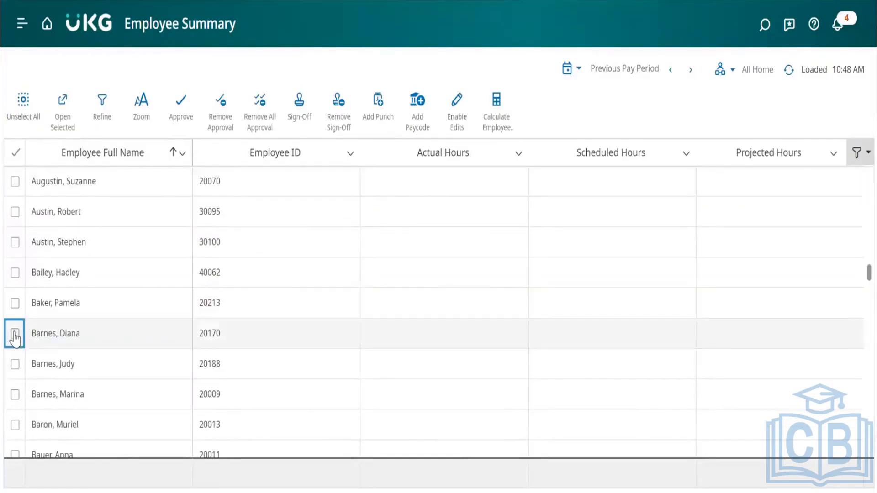
{"action": "scroll", "coordinate": [121, 352], "scroll_direction": "down", "scroll_amount": 10}
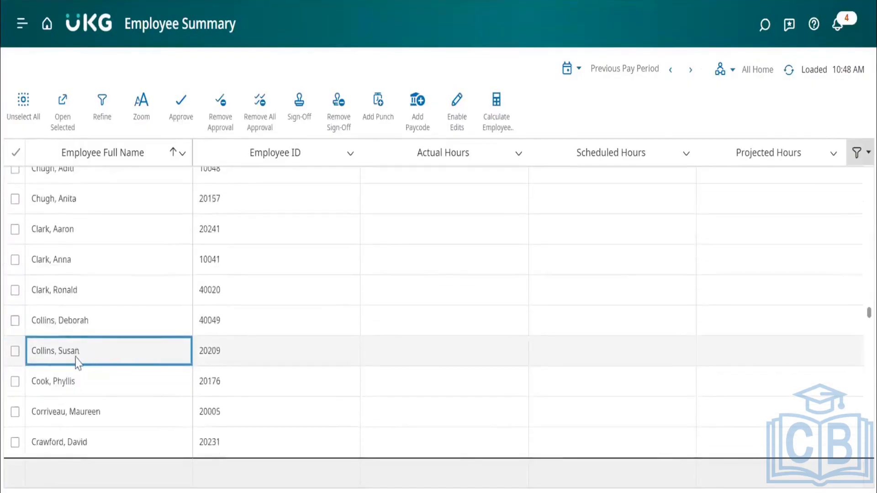
{"action": "left_click", "coordinate": [15, 352]}
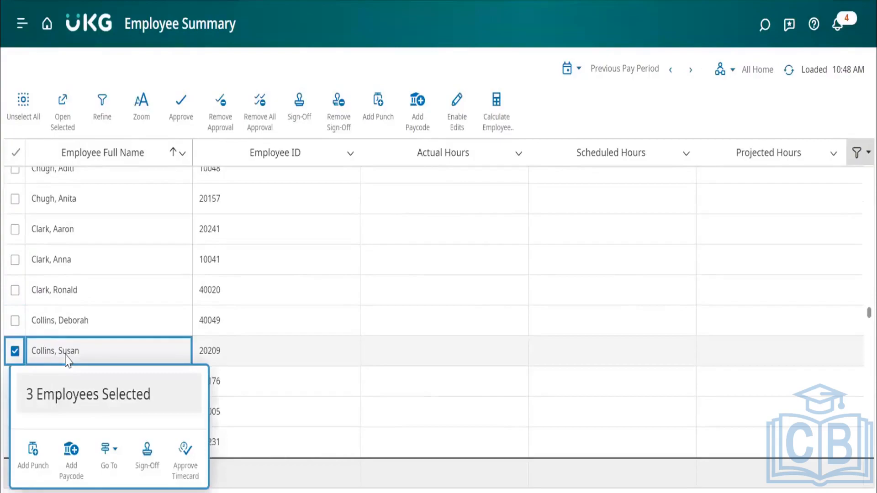
Open the selected employees' timecards and view the first one in List View before returning to Table View.
{"action": "left_click", "coordinate": [108, 452]}
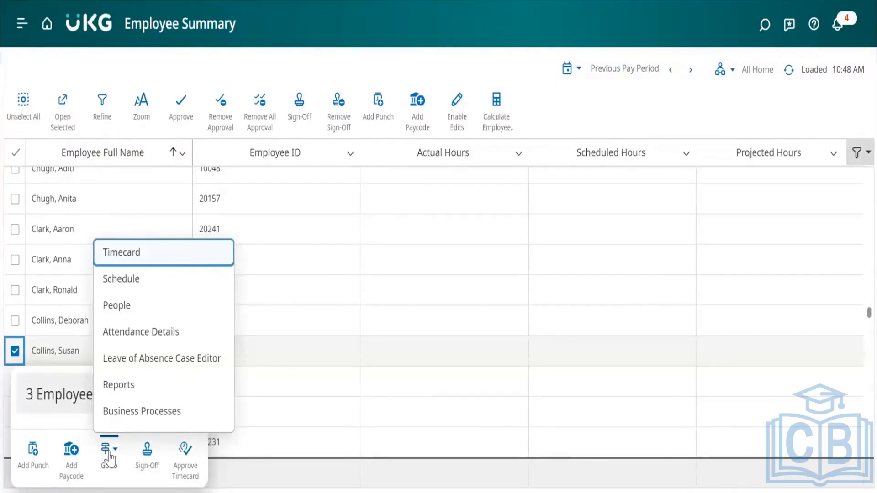
{"action": "left_click", "coordinate": [133, 254]}
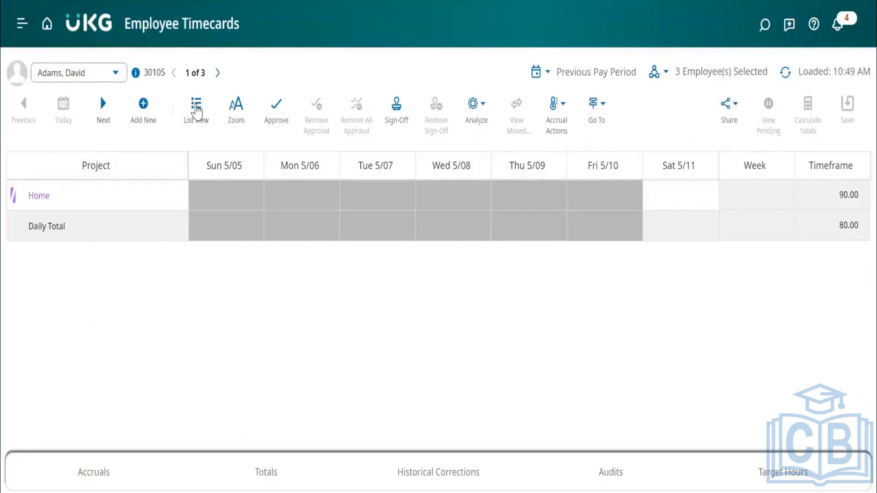
{"action": "left_click", "coordinate": [196, 108]}
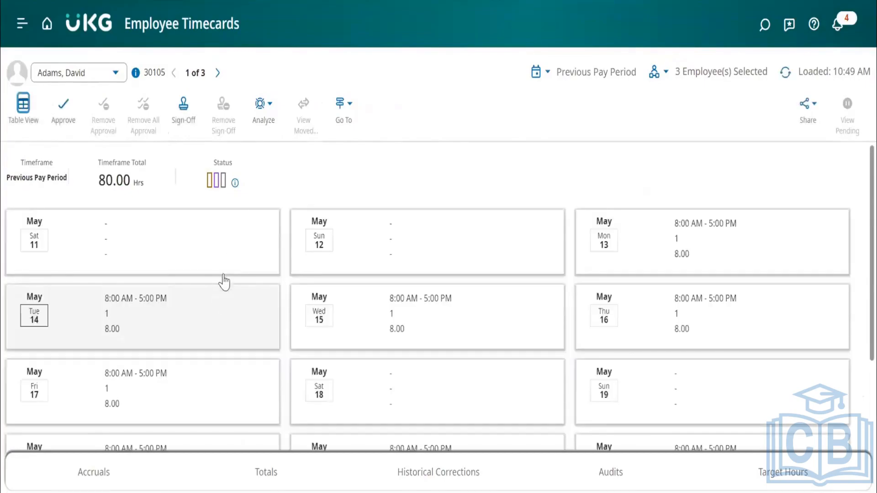
{"action": "left_click", "coordinate": [27, 116]}
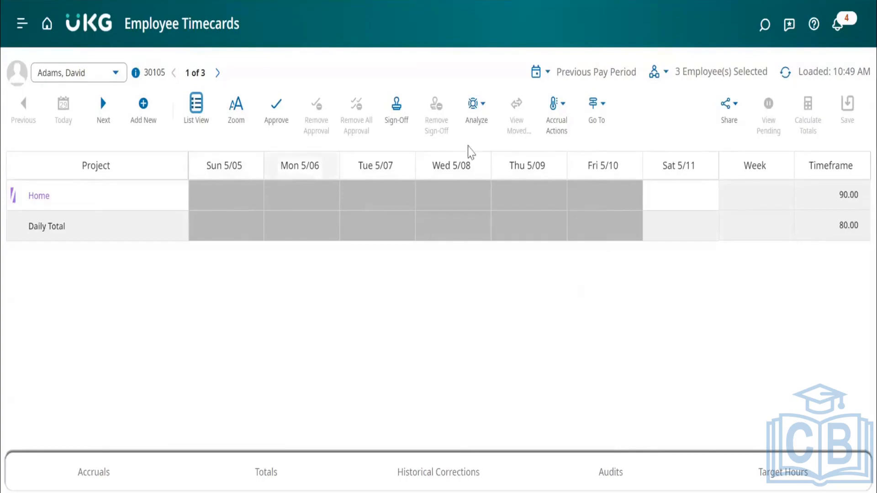
{"action": "left_click", "coordinate": [23, 25]}
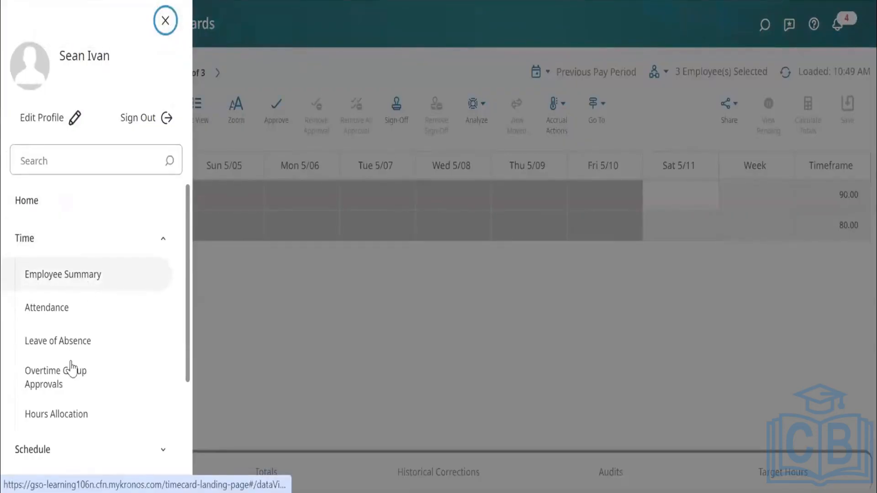
{"action": "left_click", "coordinate": [165, 21]}
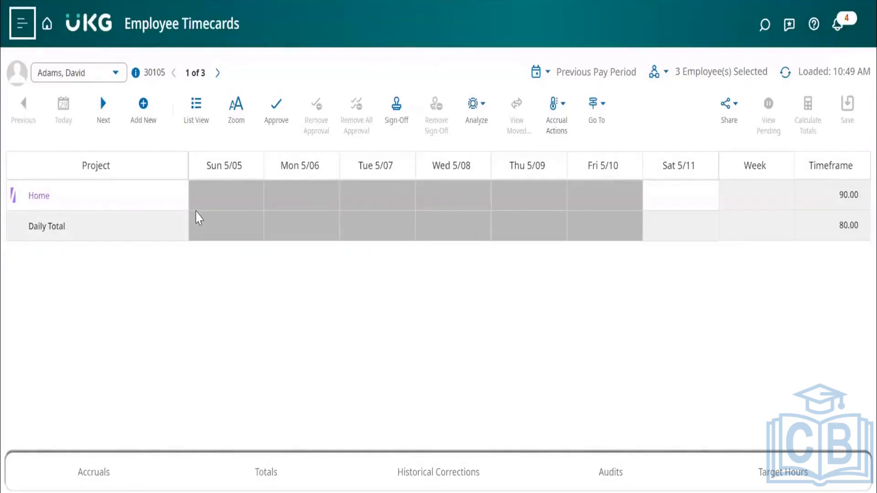
{"action": "left_click", "coordinate": [595, 112]}
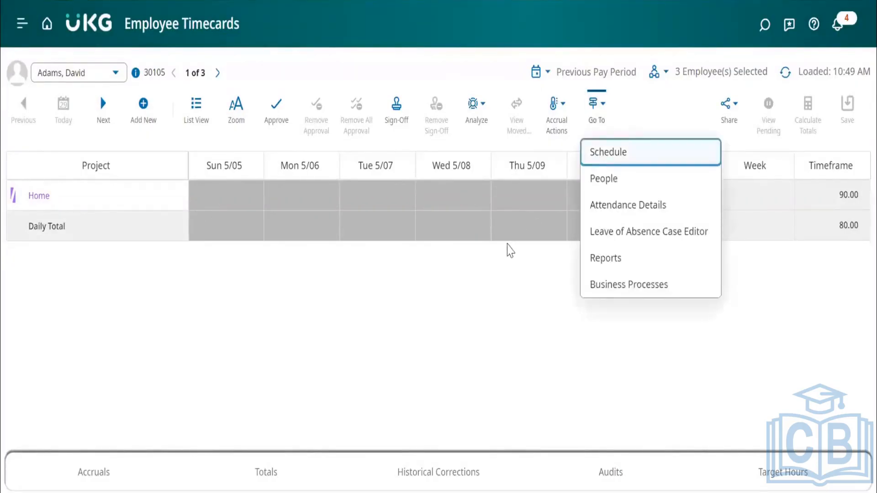
{"action": "left_click", "coordinate": [506, 273]}
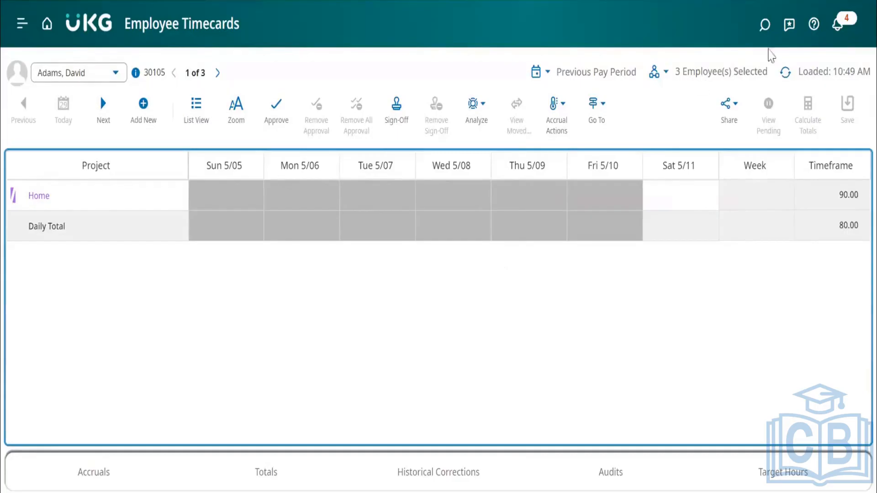
Go to People Information for the selected employees, and from there return to the first employee's timecard.
{"action": "left_click", "coordinate": [598, 108]}
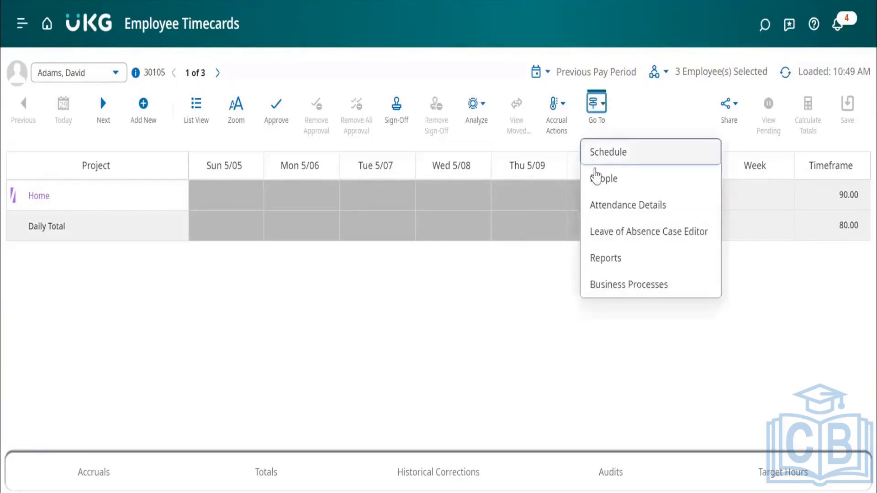
{"action": "left_click", "coordinate": [596, 177]}
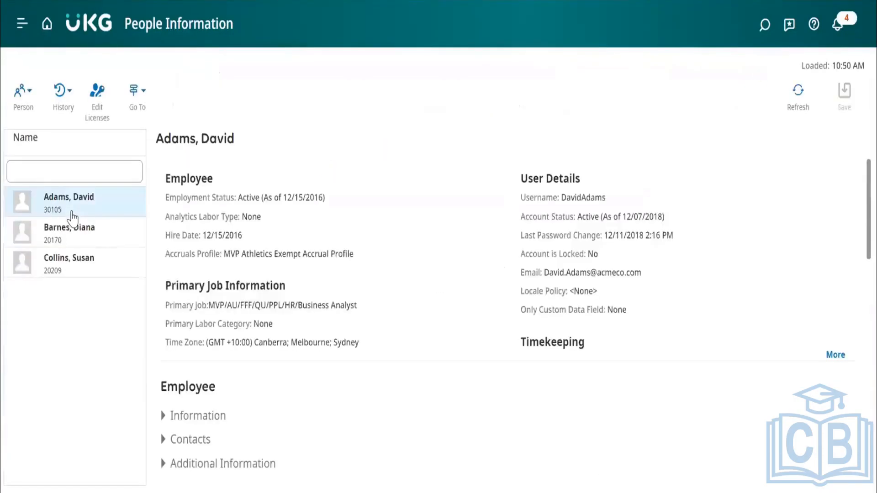
{"action": "left_click", "coordinate": [138, 93]}
{"action": "left_click", "coordinate": [155, 138]}
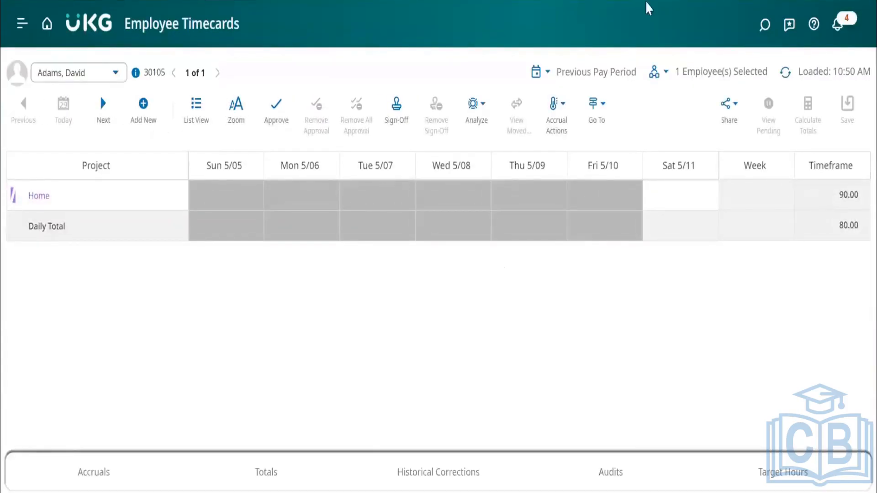
Find employees by a previously used surname in Employee Search and go to the first result's timecard.
{"action": "left_click", "coordinate": [764, 24]}
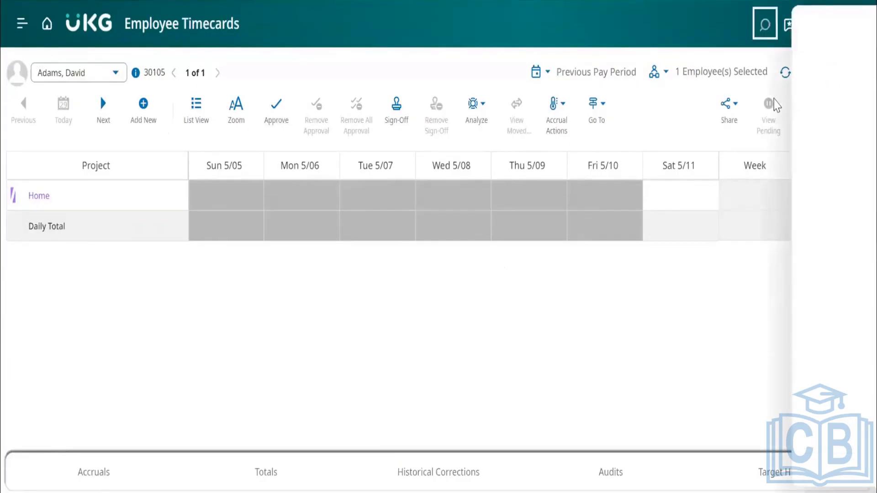
{"action": "left_click", "coordinate": [767, 91]}
{"action": "left_click", "coordinate": [769, 130]}
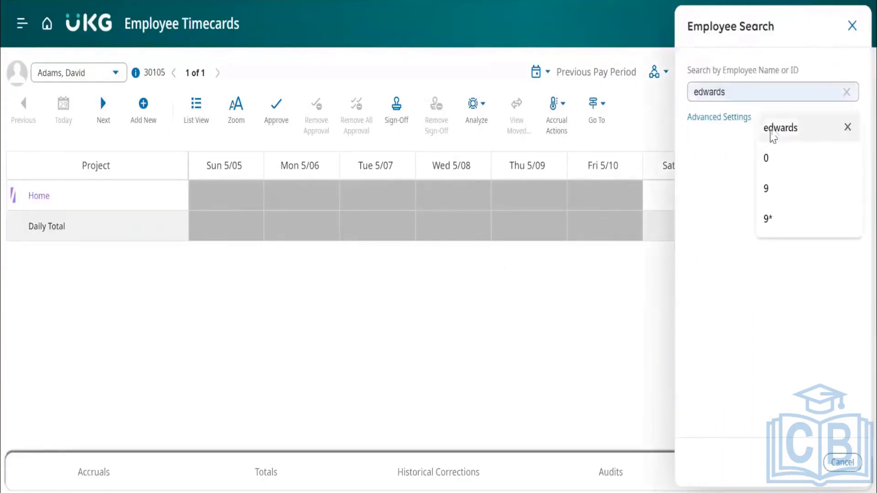
{"action": "left_click", "coordinate": [838, 142]}
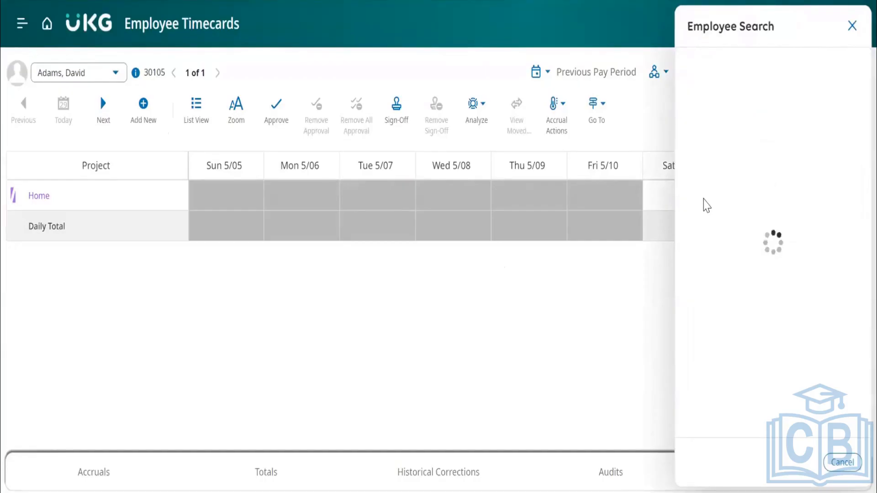
{"action": "left_click", "coordinate": [694, 183]}
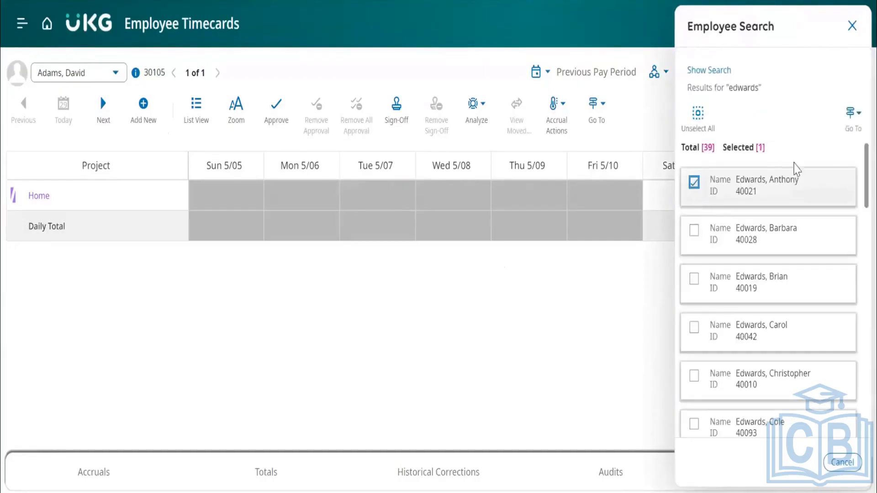
{"action": "left_click", "coordinate": [852, 119]}
{"action": "left_click", "coordinate": [790, 147]}
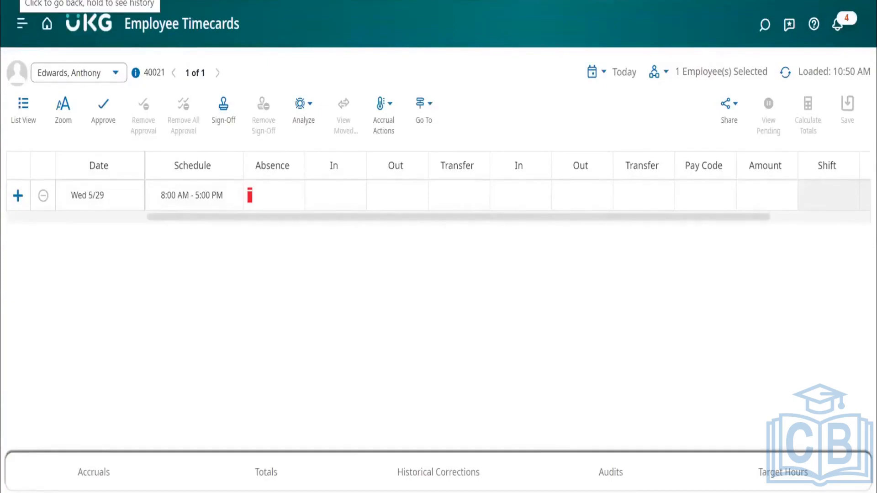
Leave the employee's timecard and open the Application Setup page from the Administration section.
{"action": "key", "text": "alt+Left"}
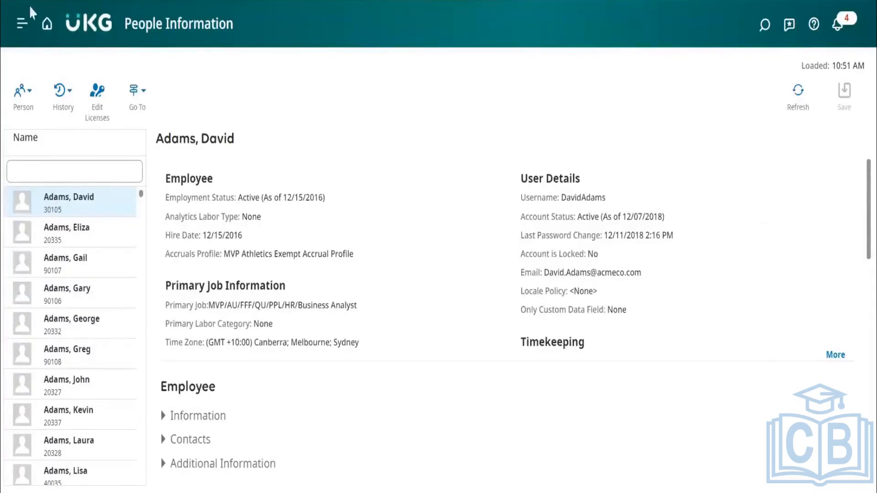
{"action": "left_click", "coordinate": [22, 23]}
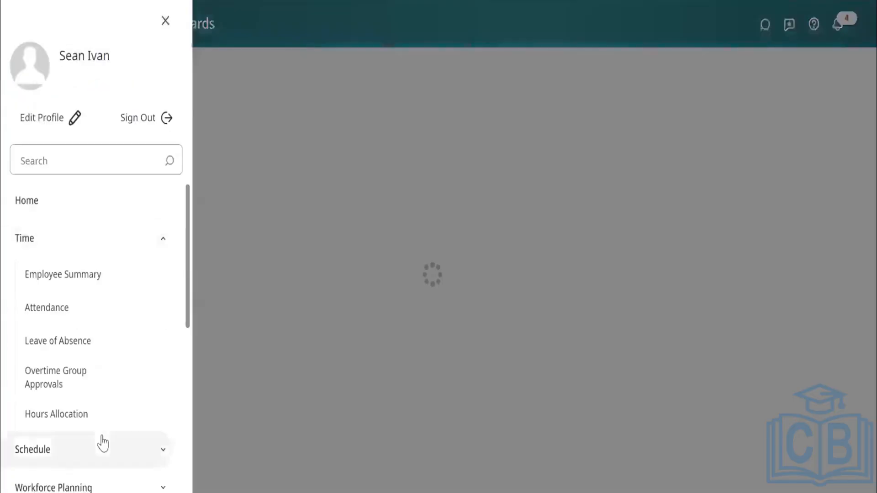
{"action": "scroll", "coordinate": [103, 443], "scroll_direction": "down", "scroll_amount": 10}
{"action": "left_click", "coordinate": [73, 473]}
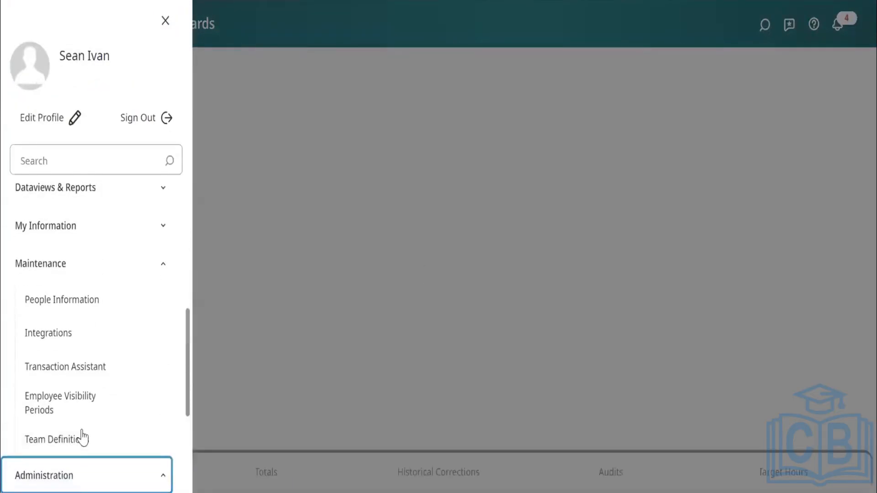
{"action": "left_click", "coordinate": [87, 309]}
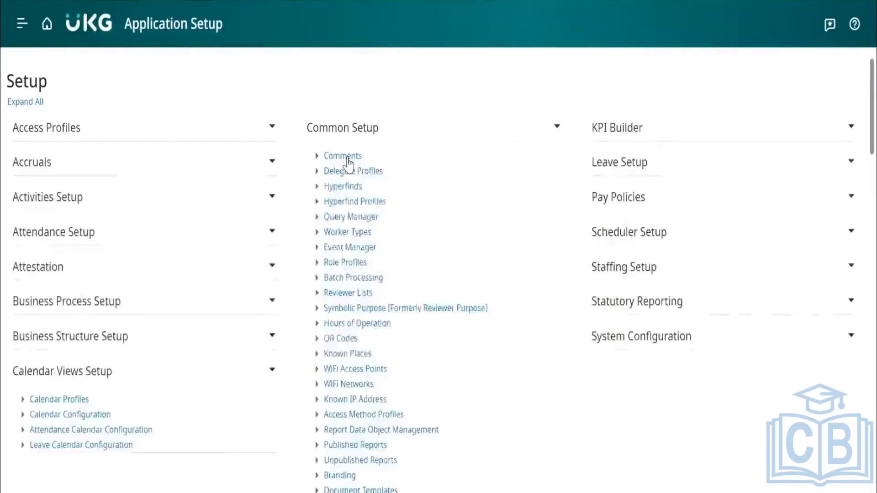
Expand the Display Preferences section and open Timecard Settings under Display Profile Building Blocks.
{"action": "right_click", "coordinate": [342, 171]}
{"action": "left_click", "coordinate": [333, 177]}
{"action": "left_click", "coordinate": [333, 176]}
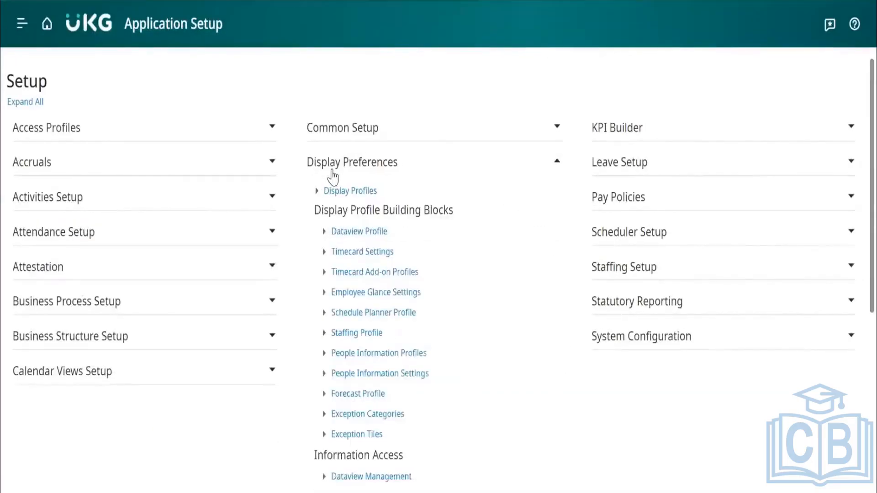
{"action": "scroll", "coordinate": [463, 337], "scroll_direction": "down", "scroll_amount": 1}
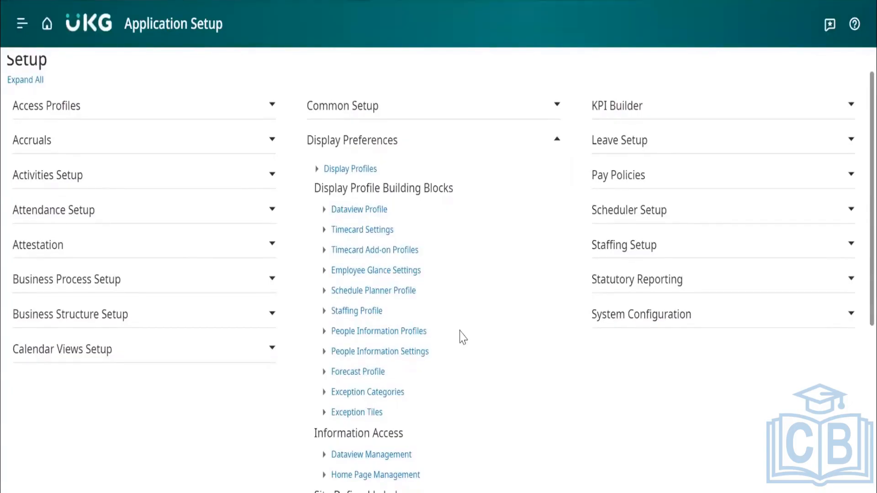
{"action": "left_click", "coordinate": [380, 232]}
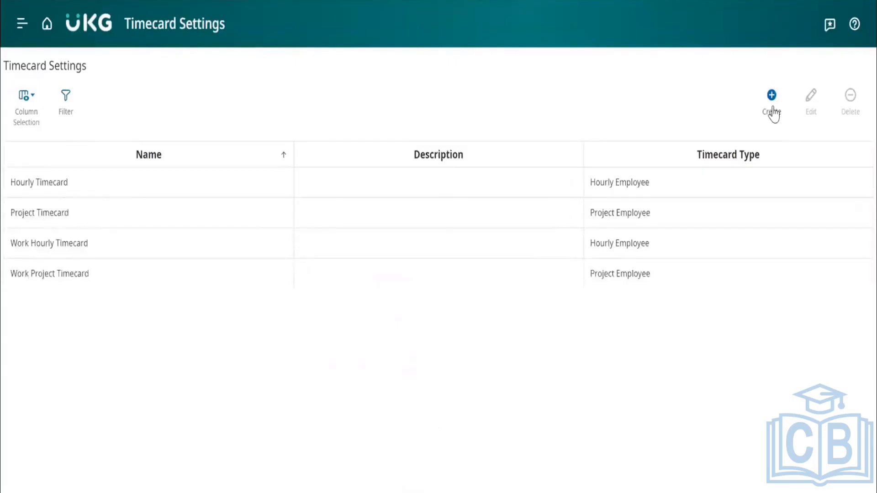
Start a new timecard setting, set its type to Project Employee, and look through the default paycodes and display options.
{"action": "left_click", "coordinate": [774, 112]}
{"action": "scroll", "coordinate": [306, 337], "scroll_direction": "down", "scroll_amount": 1}
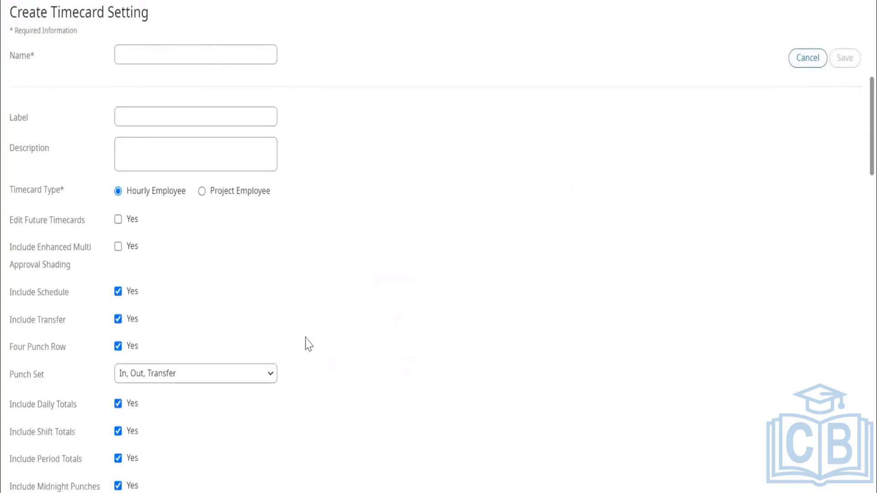
{"action": "left_click", "coordinate": [202, 191]}
{"action": "scroll", "coordinate": [370, 363], "scroll_direction": "down", "scroll_amount": 3}
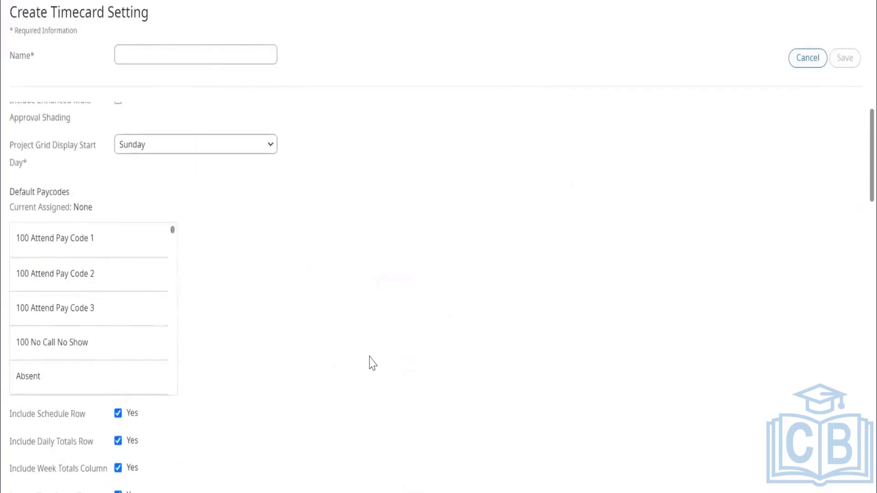
{"action": "scroll", "coordinate": [103, 333], "scroll_direction": "down", "scroll_amount": 2}
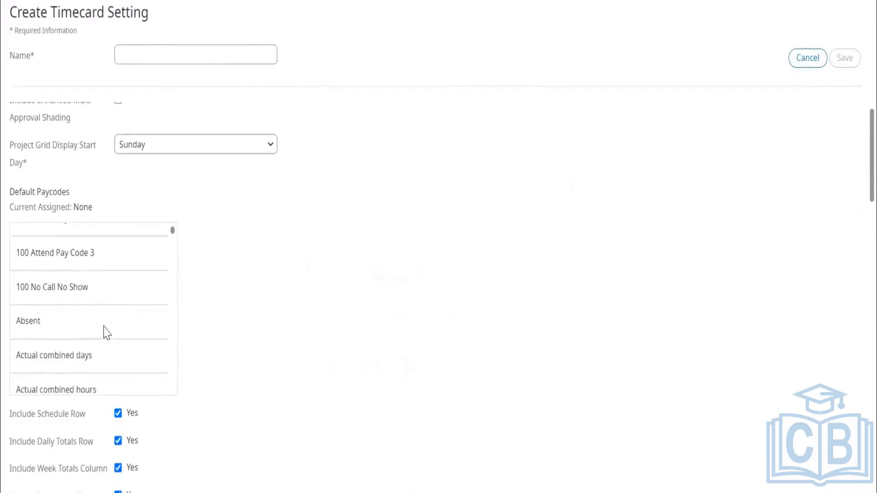
{"action": "scroll", "coordinate": [104, 333], "scroll_direction": "down", "scroll_amount": 10}
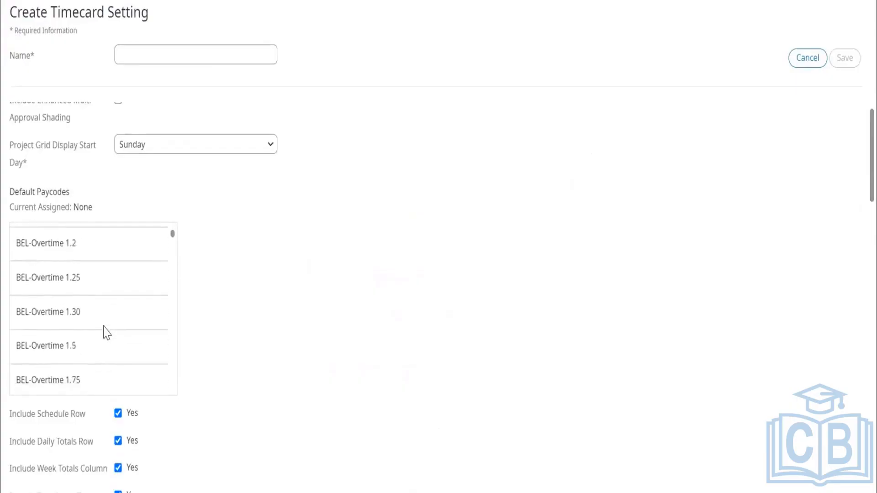
{"action": "scroll", "coordinate": [104, 333], "scroll_direction": "down", "scroll_amount": 3}
{"action": "scroll", "coordinate": [279, 329], "scroll_direction": "down", "scroll_amount": 10}
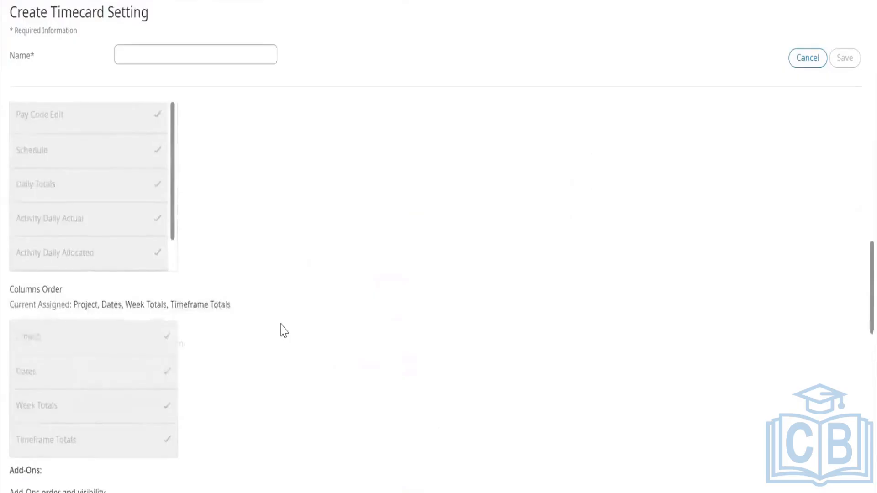
Examine the Rows Order and Columns Order assignments in the new Project Employee timecard setting.
{"action": "scroll", "coordinate": [150, 295], "scroll_direction": "up", "scroll_amount": 2}
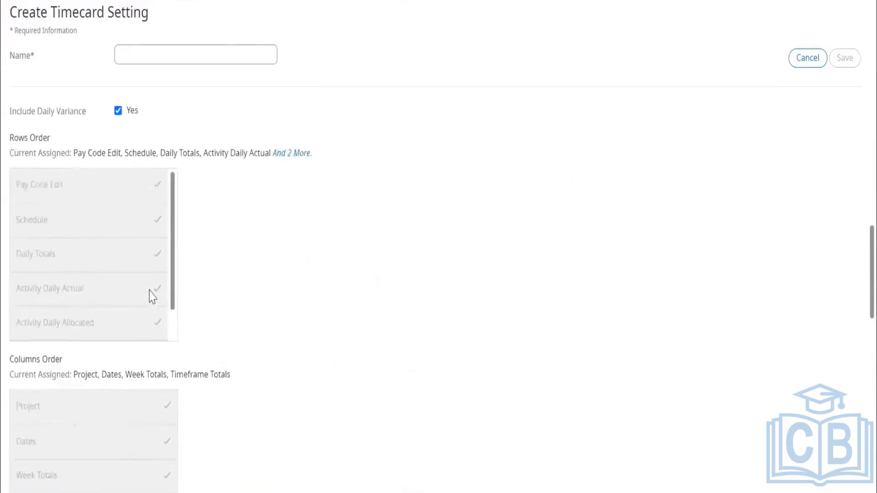
{"action": "scroll", "coordinate": [113, 318], "scroll_direction": "down", "scroll_amount": 1}
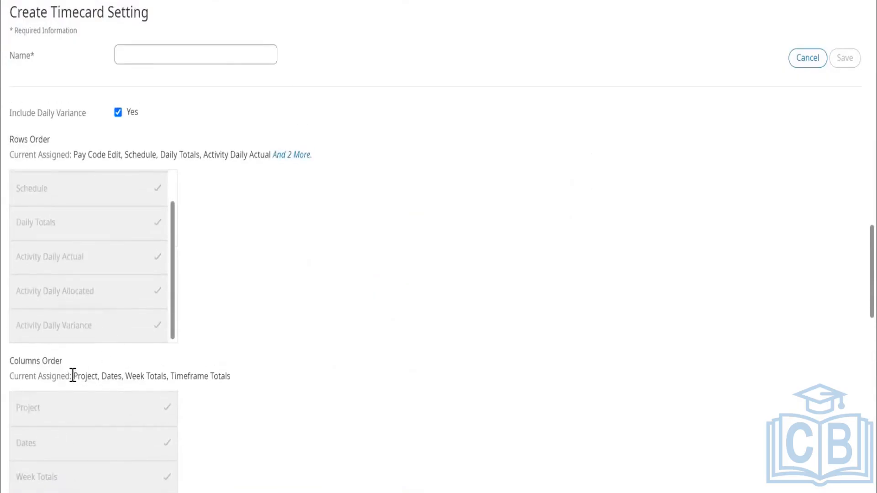
{"action": "left_click_drag", "start_coordinate": [74, 375], "coordinate": [247, 377]}
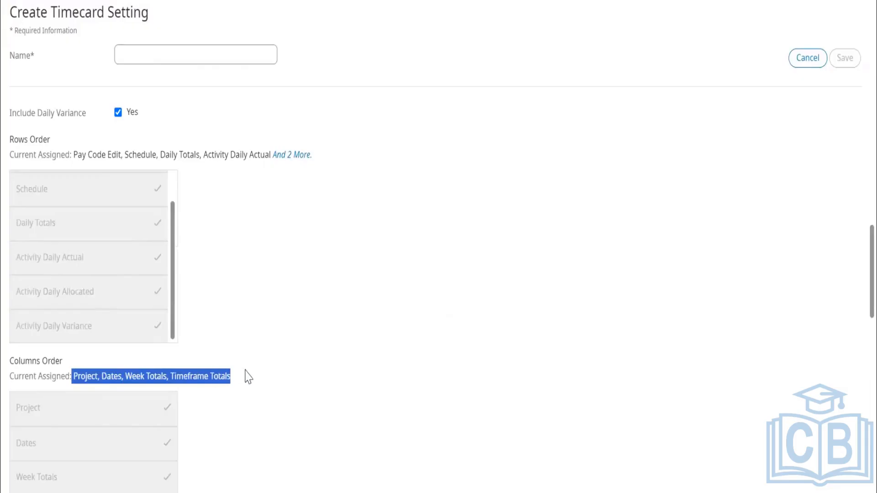
{"action": "scroll", "coordinate": [247, 377], "scroll_direction": "down", "scroll_amount": 1}
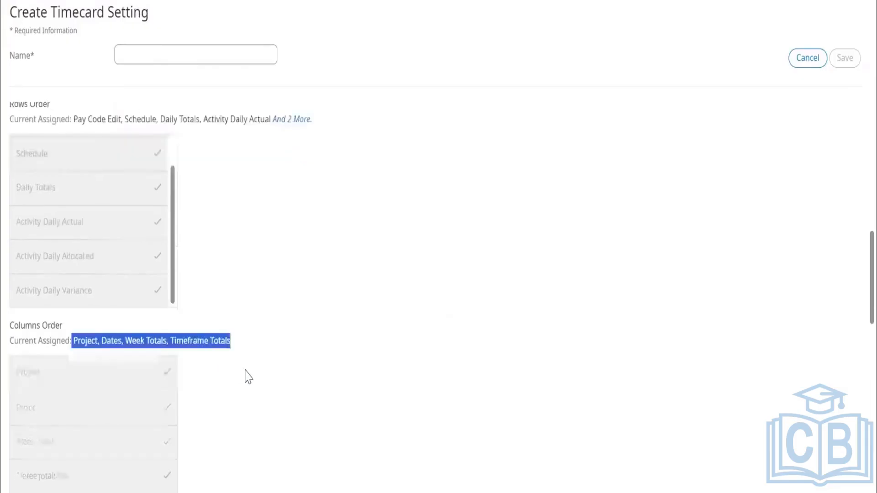
{"action": "scroll", "coordinate": [248, 377], "scroll_direction": "down", "scroll_amount": 1}
{"action": "scroll", "coordinate": [248, 377], "scroll_direction": "up", "scroll_amount": 15}
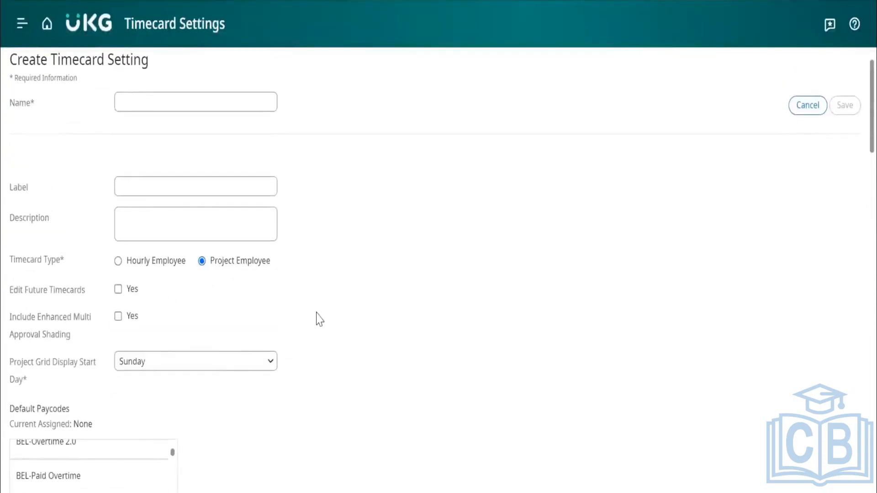
{"action": "scroll", "coordinate": [343, 403], "scroll_direction": "down", "scroll_amount": 6}
{"action": "scroll", "coordinate": [342, 404], "scroll_direction": "down", "scroll_amount": 12}
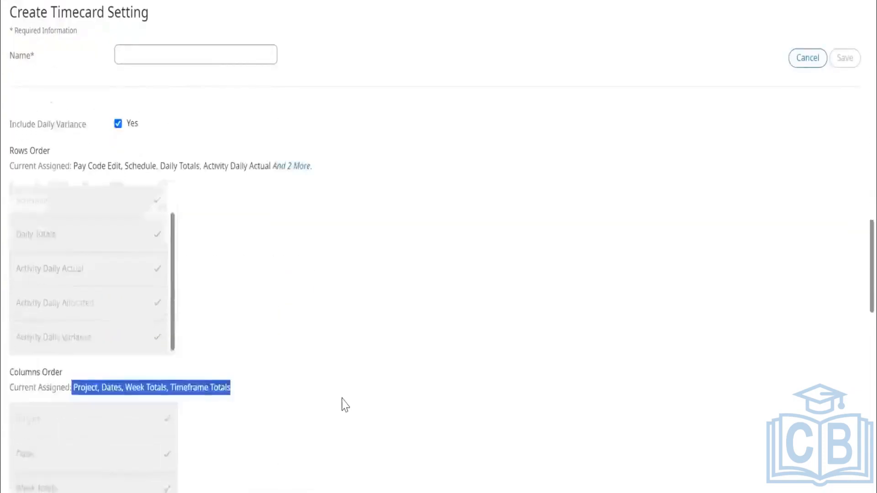
{"action": "left_click", "coordinate": [287, 327]}
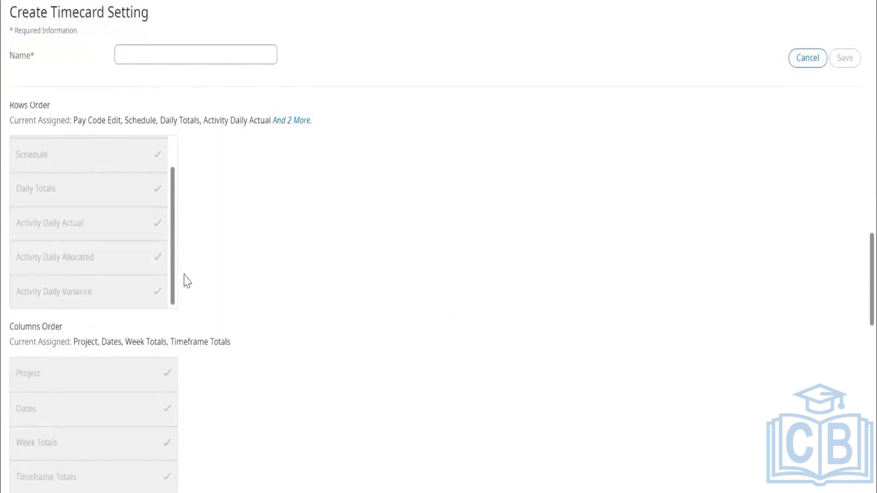
{"action": "left_click_drag", "start_coordinate": [172, 280], "coordinate": [172, 189]}
{"action": "scroll", "coordinate": [226, 245], "scroll_direction": "up", "scroll_amount": 2}
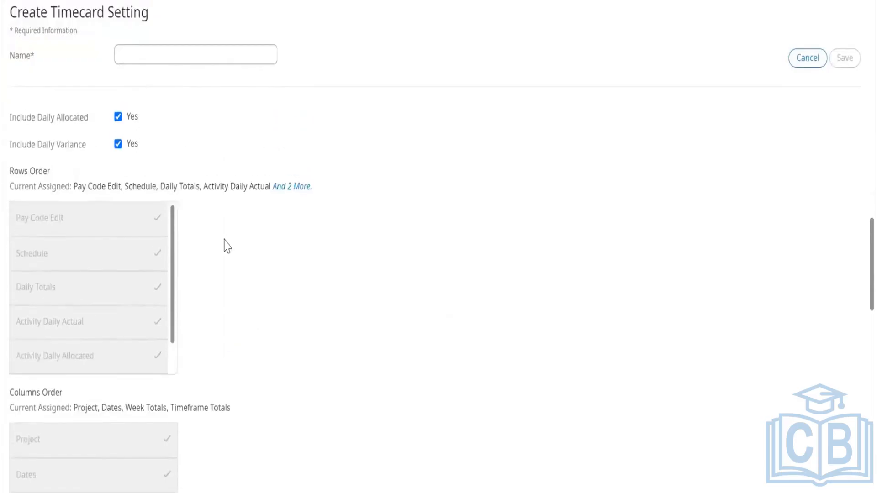
{"action": "scroll", "coordinate": [225, 246], "scroll_direction": "up", "scroll_amount": 10}
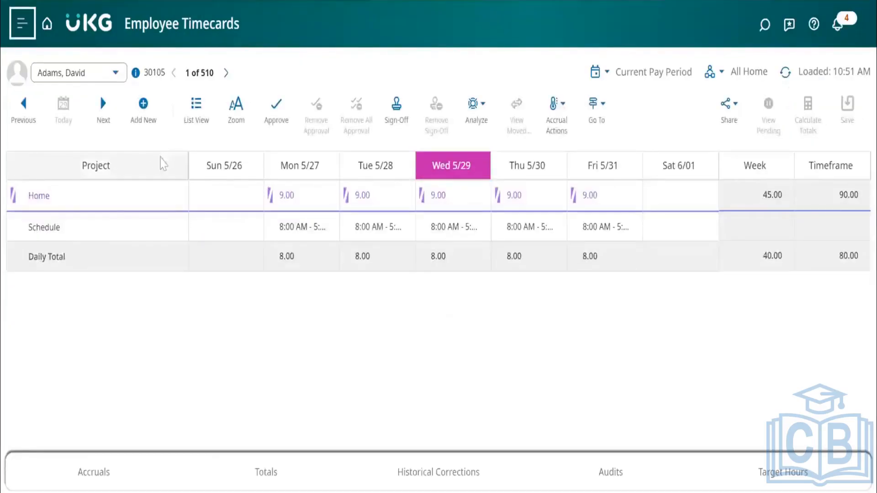
Switch Employee Timecards to an employee further down the list who has an hourly timecard.
{"action": "left_click", "coordinate": [116, 73]}
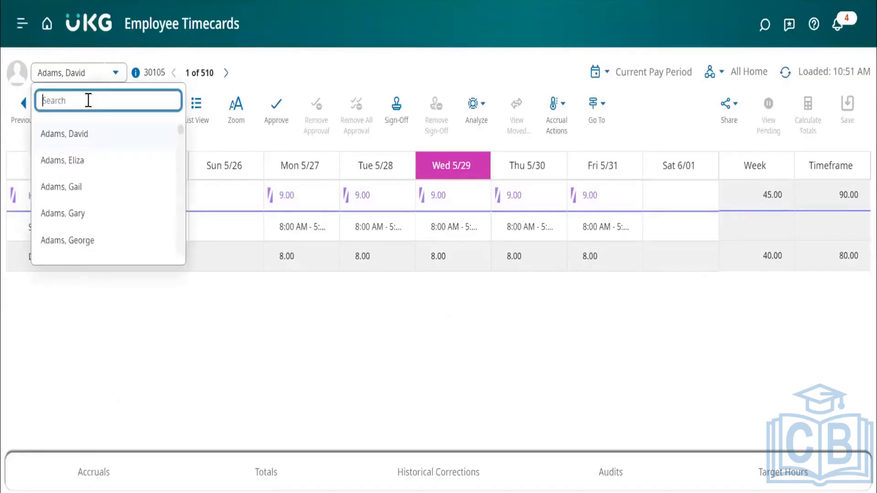
{"action": "scroll", "coordinate": [78, 223], "scroll_direction": "down", "scroll_amount": 10}
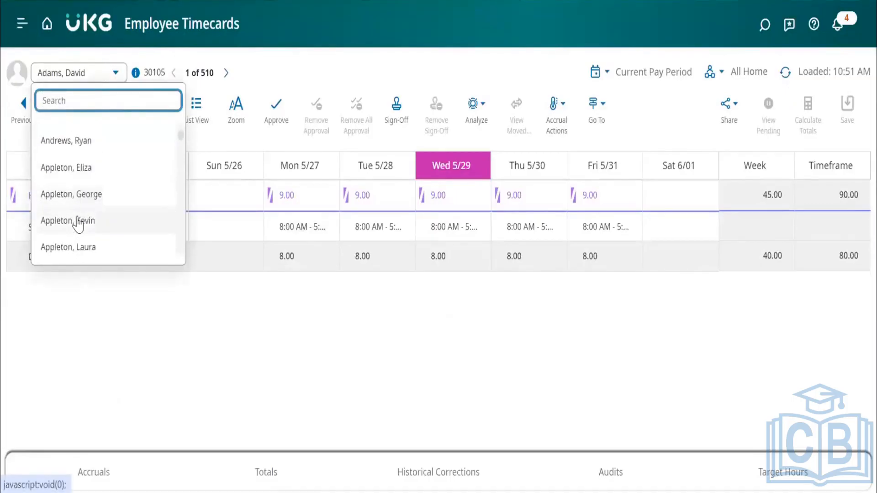
{"action": "left_click", "coordinate": [78, 223]}
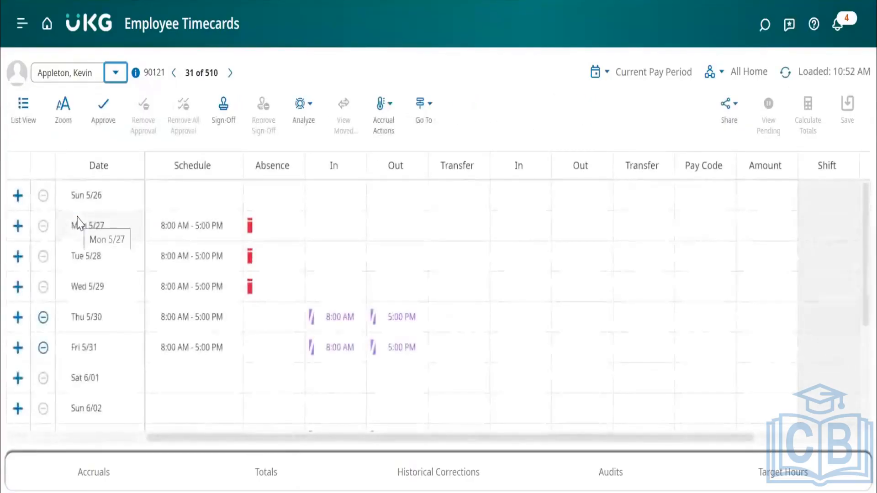
Return to the project timecard of the first employee in the list and compare it with the Project Employee timecard setting.
{"action": "left_click", "coordinate": [115, 75]}
{"action": "scroll", "coordinate": [90, 160], "scroll_direction": "down", "scroll_amount": 3}
{"action": "scroll", "coordinate": [88, 164], "scroll_direction": "up", "scroll_amount": 5}
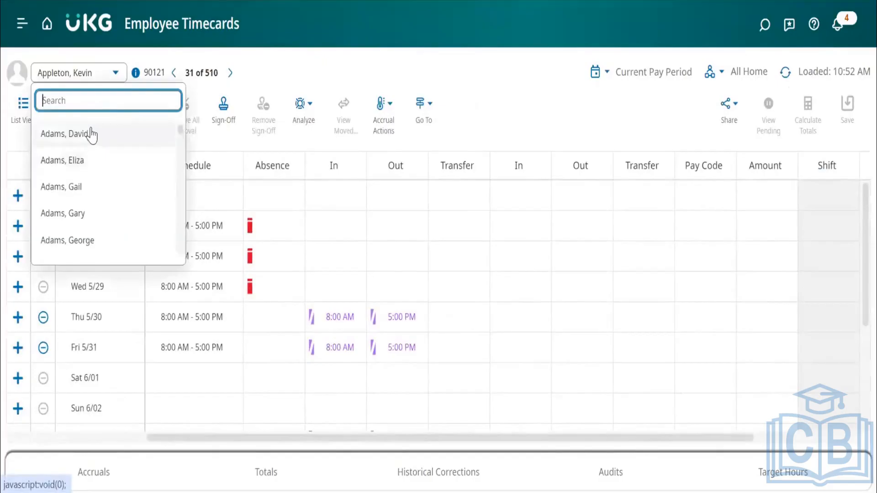
{"action": "left_click", "coordinate": [92, 134]}
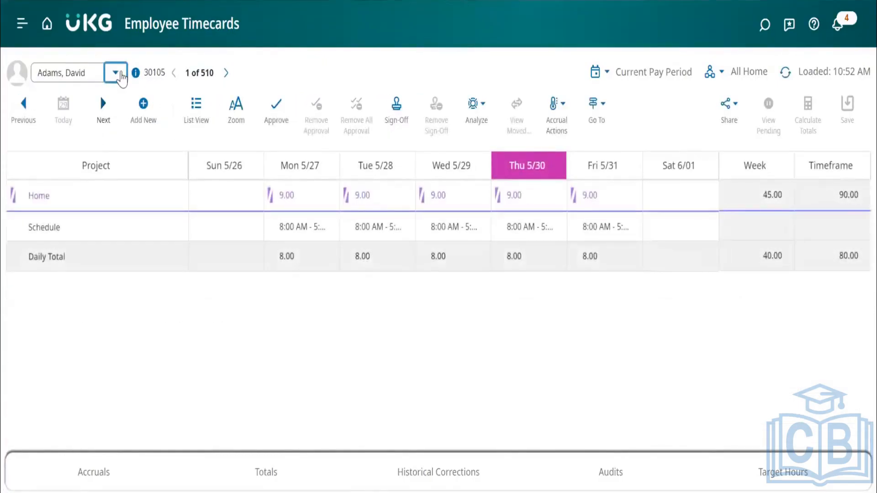
{"action": "left_click", "coordinate": [116, 74]}
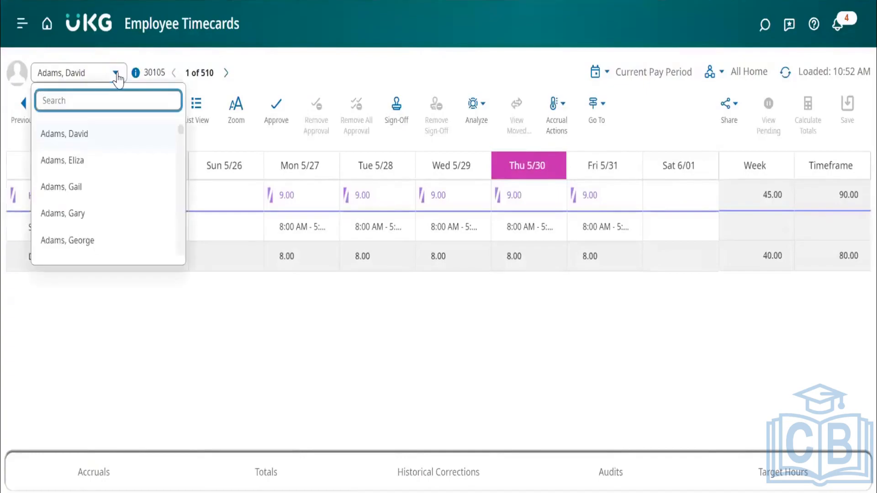
{"action": "left_click", "coordinate": [117, 75]}
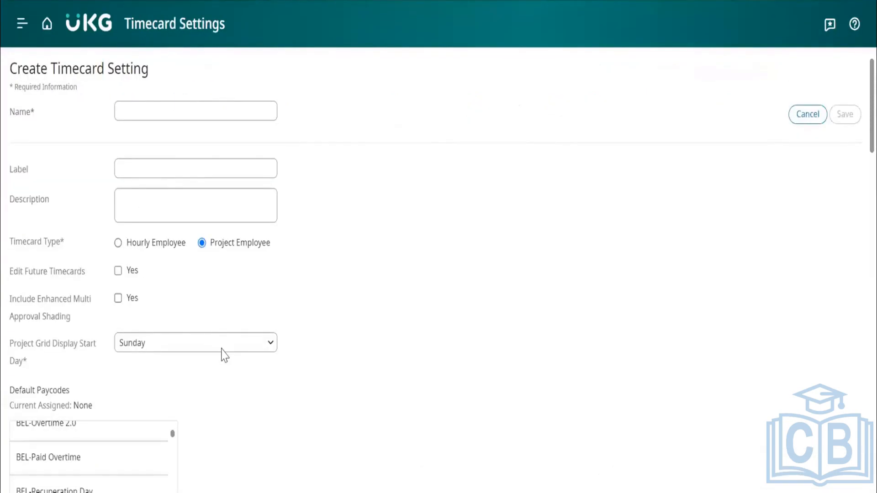
{"action": "scroll", "coordinate": [224, 355], "scroll_direction": "down", "scroll_amount": 15}
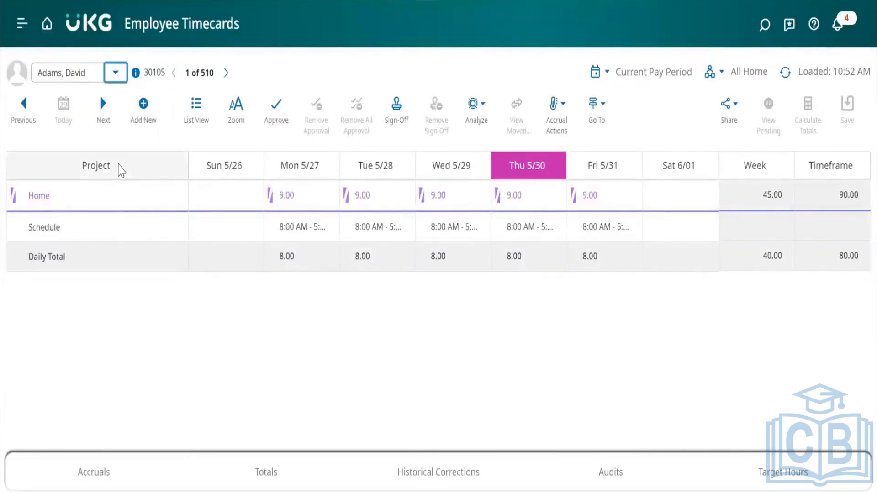
Switch from the first employee to another project employee's timecard further down the employee list.
{"action": "left_click", "coordinate": [115, 73]}
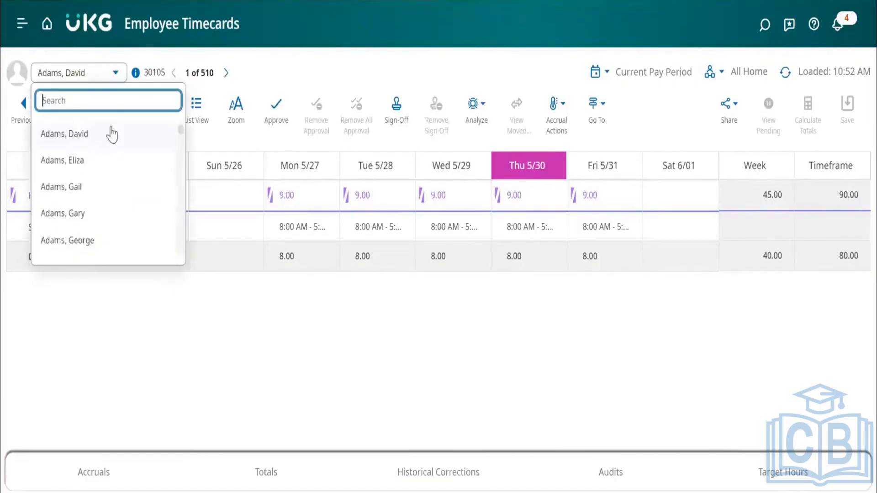
{"action": "scroll", "coordinate": [110, 190], "scroll_direction": "down", "scroll_amount": 5}
{"action": "scroll", "coordinate": [110, 192], "scroll_direction": "up", "scroll_amount": 1}
{"action": "left_click", "coordinate": [110, 191]}
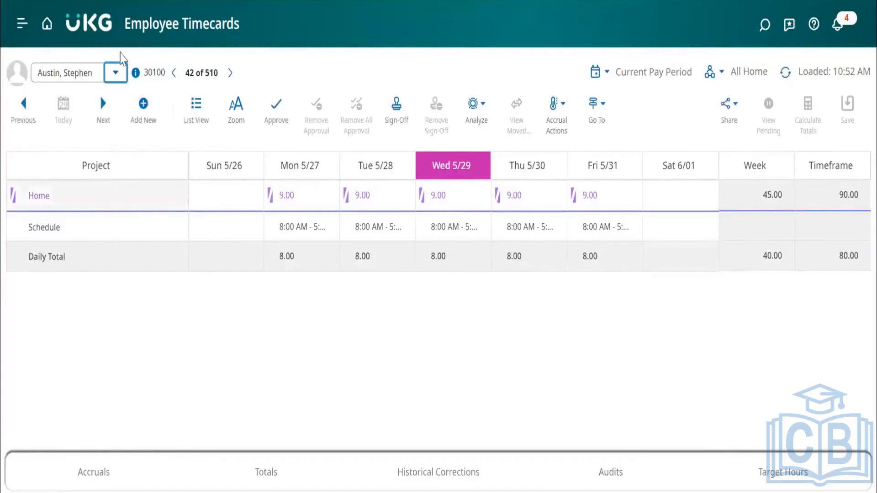
Switch from the project timecard to an hourly employee's timecard earlier in the employee list.
{"action": "left_click", "coordinate": [115, 72]}
{"action": "scroll", "coordinate": [96, 178], "scroll_direction": "up", "scroll_amount": 3}
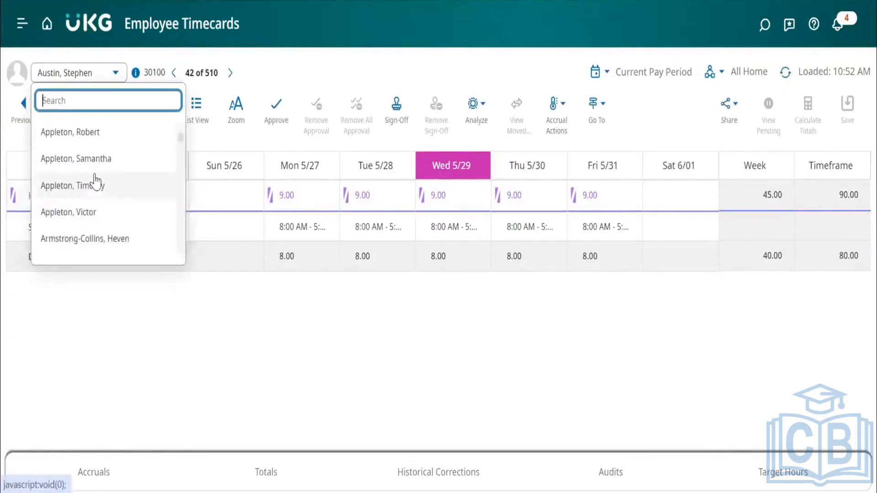
{"action": "scroll", "coordinate": [95, 179], "scroll_direction": "up", "scroll_amount": 3}
{"action": "left_click", "coordinate": [94, 188]}
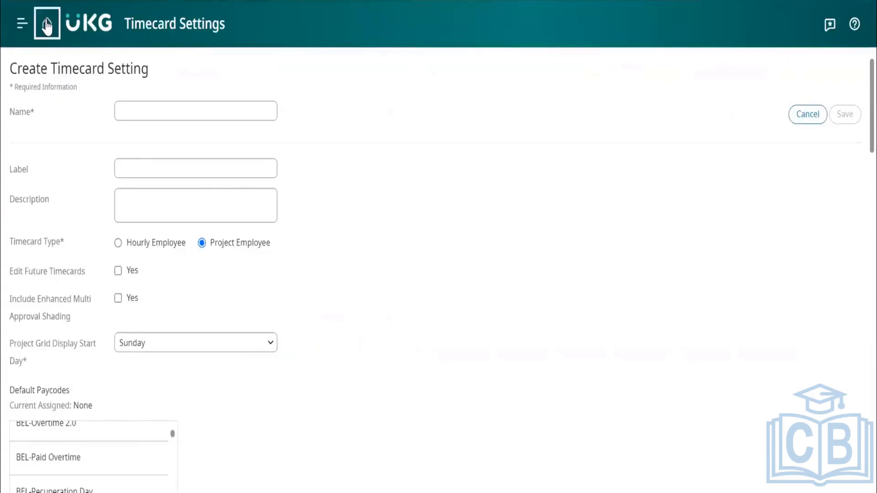
Leave the new timecard setting without saving and expand Display Preferences on the Application Setup page.
{"action": "left_click", "coordinate": [48, 25]}
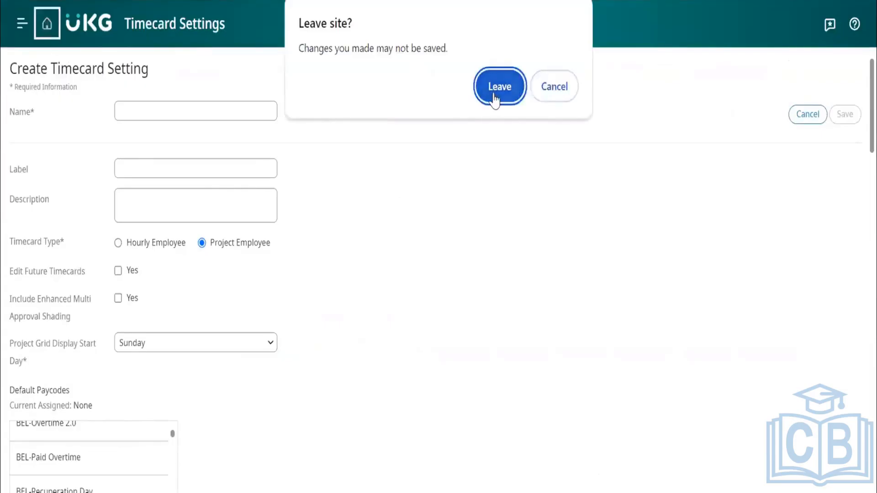
{"action": "left_click", "coordinate": [494, 98]}
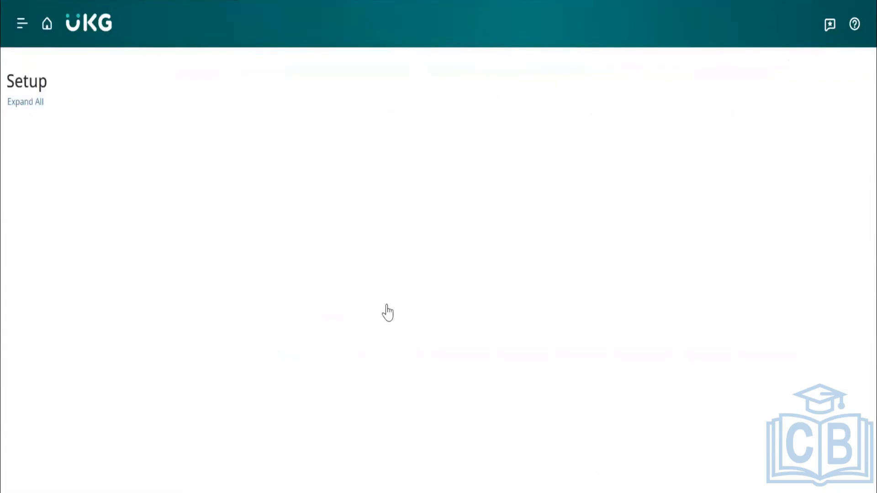
{"action": "left_click", "coordinate": [399, 157]}
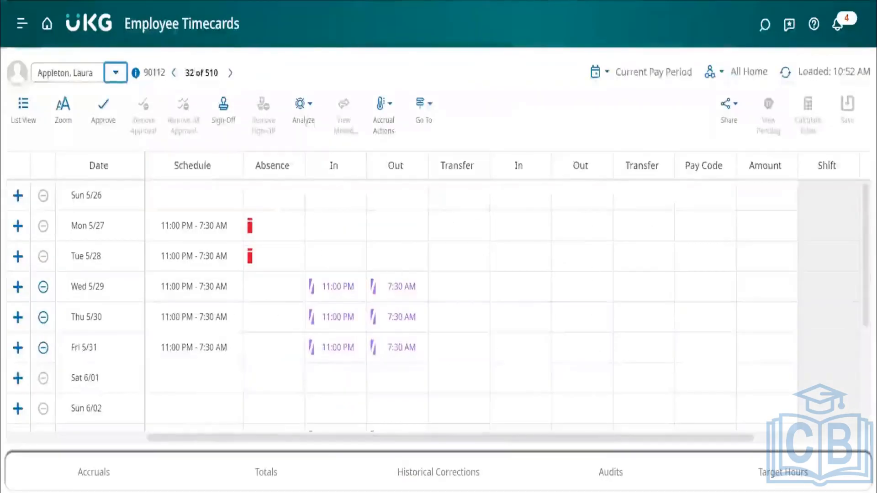
Look through the Accruals, Totals and Audits add-ons on the hourly employee's timecard and close the add-on area.
{"action": "left_click", "coordinate": [395, 267]}
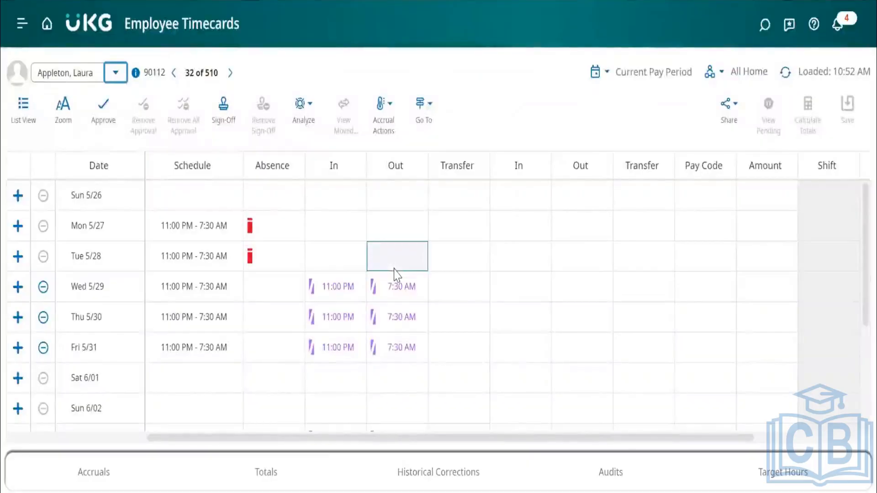
{"action": "left_click", "coordinate": [111, 472]}
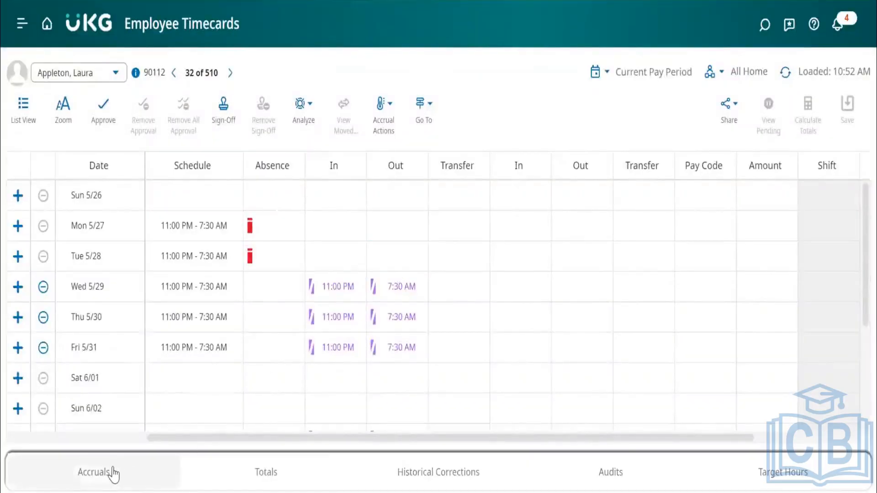
{"action": "left_click", "coordinate": [279, 473]}
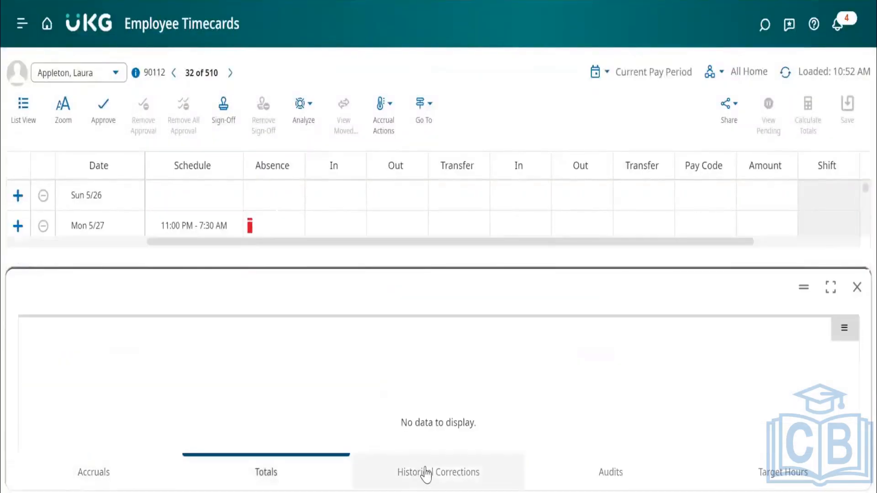
{"action": "left_click", "coordinate": [612, 473]}
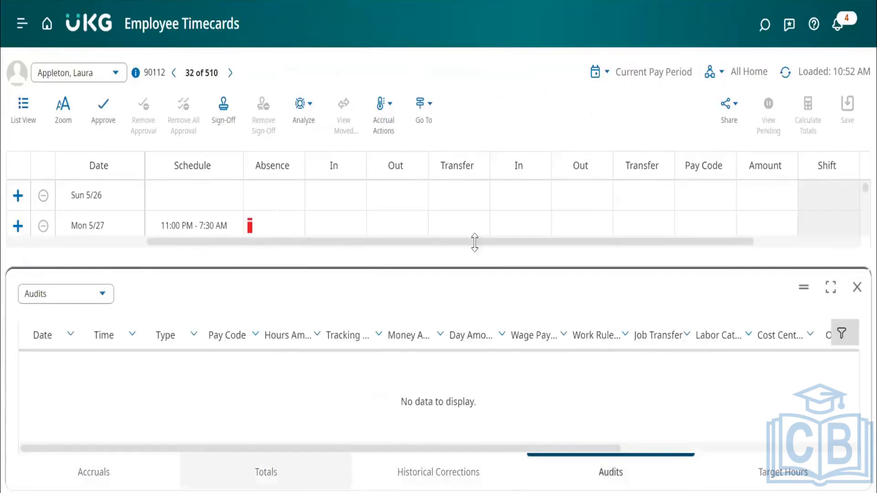
{"action": "left_click", "coordinate": [858, 290]}
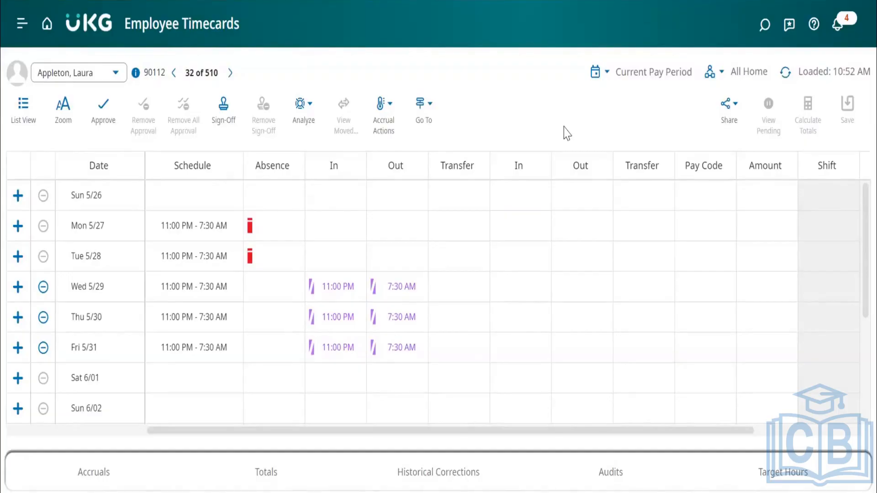
{"action": "left_click", "coordinate": [343, 388]}
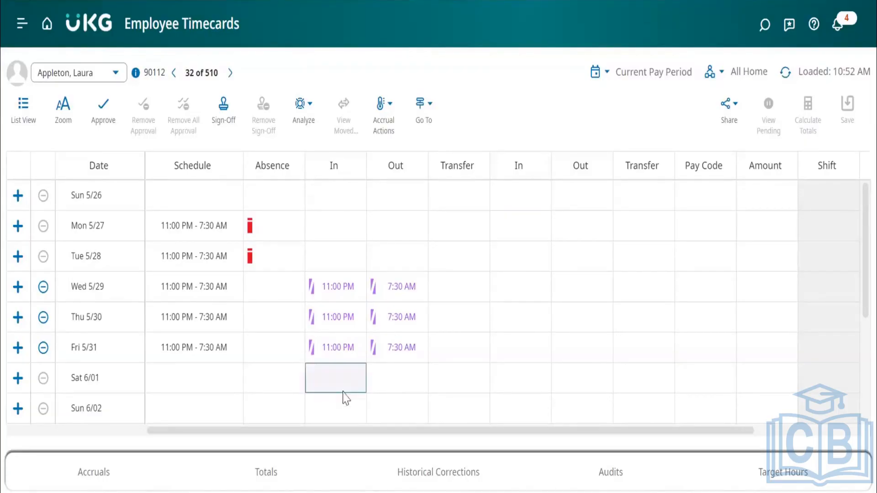
Check the Totals add-on, and save a Mon 5/27 shift with an 8:00 AM in punch and a 5:00 PM out punch.
{"action": "left_click", "coordinate": [272, 473]}
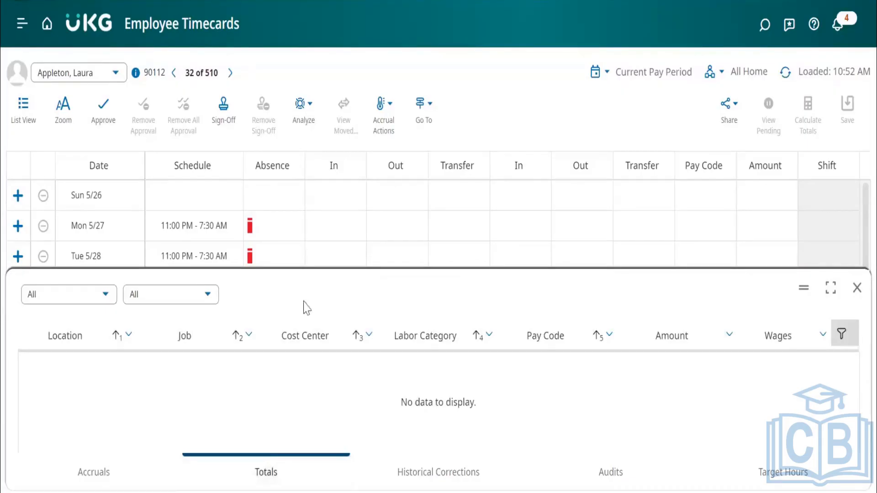
{"action": "left_click", "coordinate": [857, 293]}
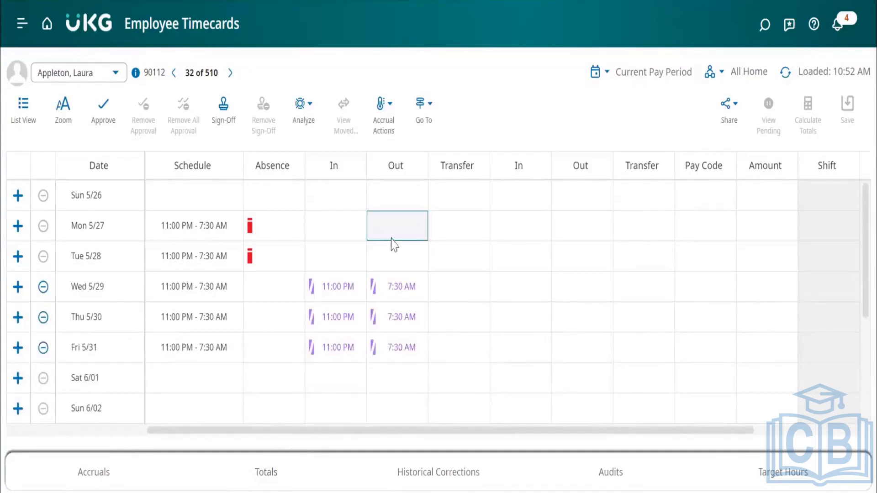
{"action": "left_click", "coordinate": [343, 227]}
{"action": "type", "text": "8"}
{"action": "key", "text": "Tab"}
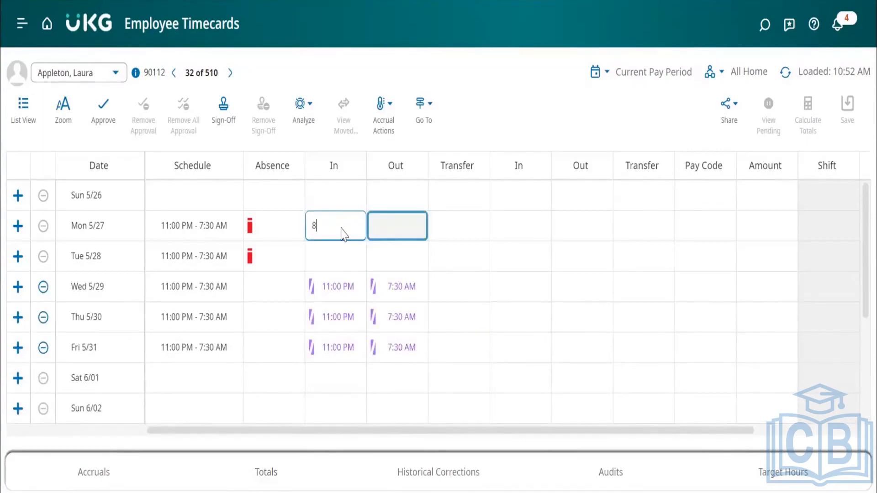
{"action": "type", "text": "1"}
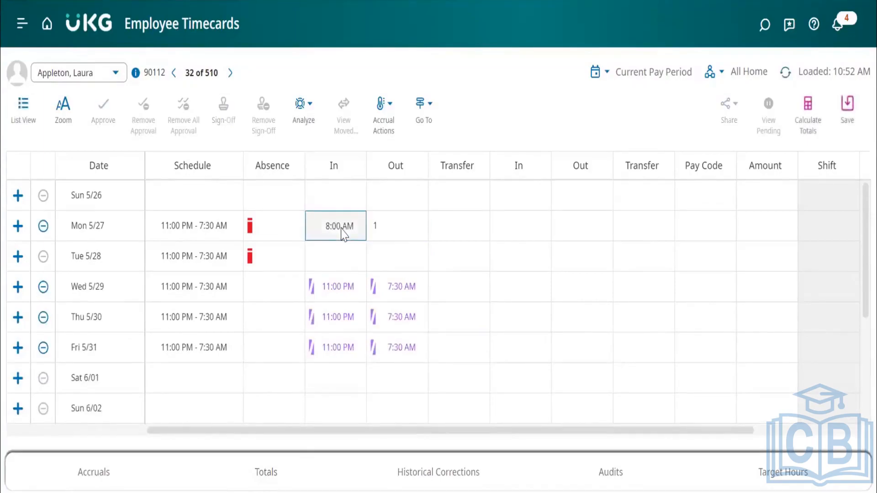
{"action": "type", "text": "7"}
{"action": "key", "text": "Tab"}
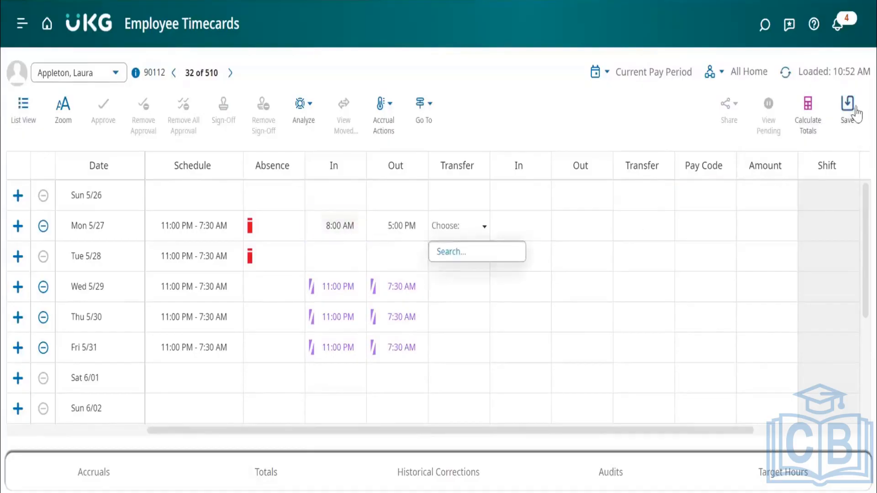
{"action": "left_click", "coordinate": [853, 110]}
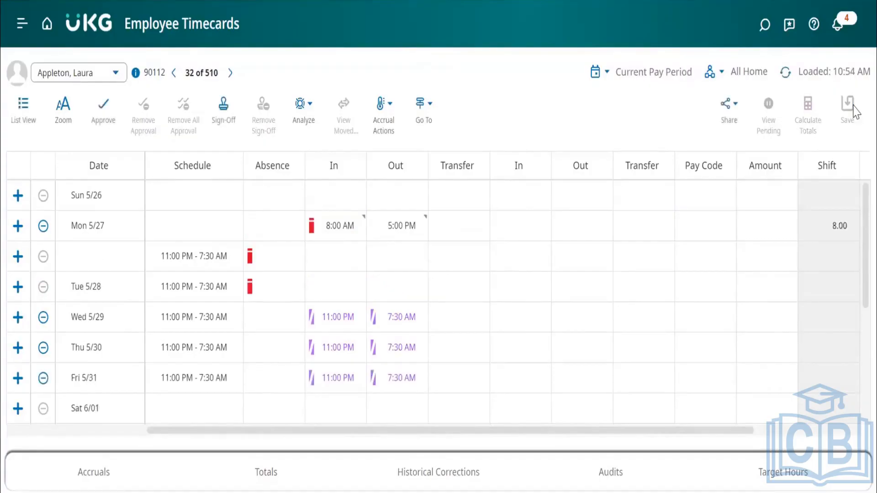
Review the hours and wages for the saved Mon 5/27 shift in the Totals add-on and close it.
{"action": "left_click", "coordinate": [257, 467]}
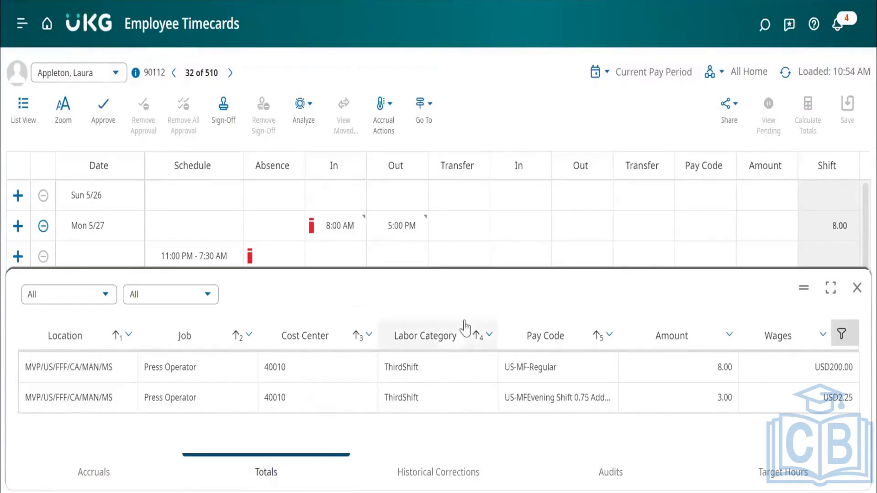
{"action": "scroll", "coordinate": [462, 251], "scroll_direction": "down", "scroll_amount": 1}
{"action": "scroll", "coordinate": [463, 251], "scroll_direction": "up", "scroll_amount": 1}
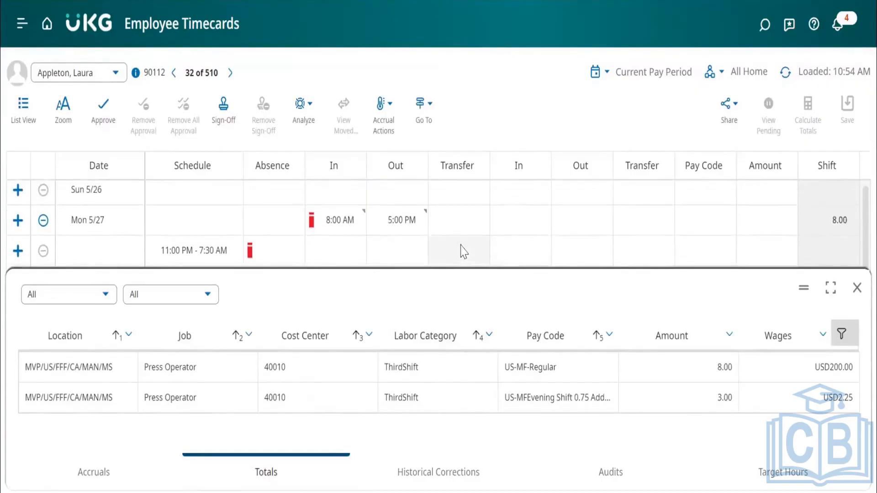
{"action": "left_click", "coordinate": [858, 289]}
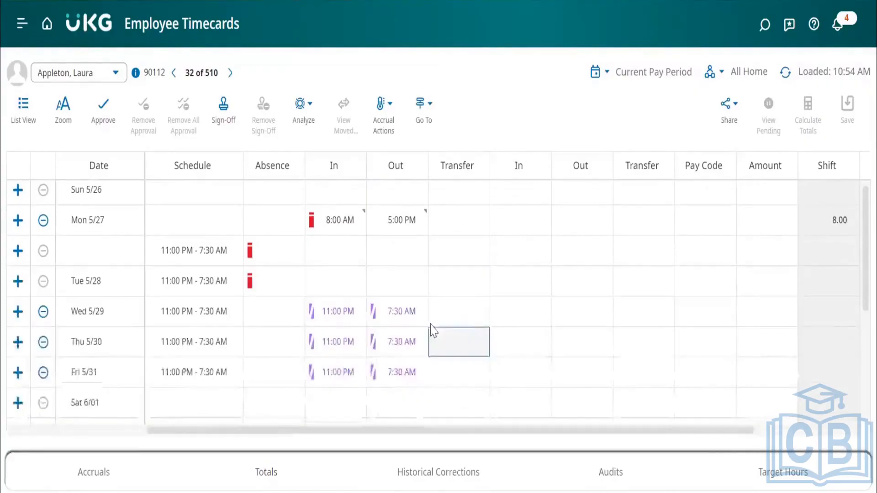
Look through the remaining days' punches on the timecard and compare them with the Totals add-on.
{"action": "scroll", "coordinate": [296, 282], "scroll_direction": "down", "scroll_amount": 1}
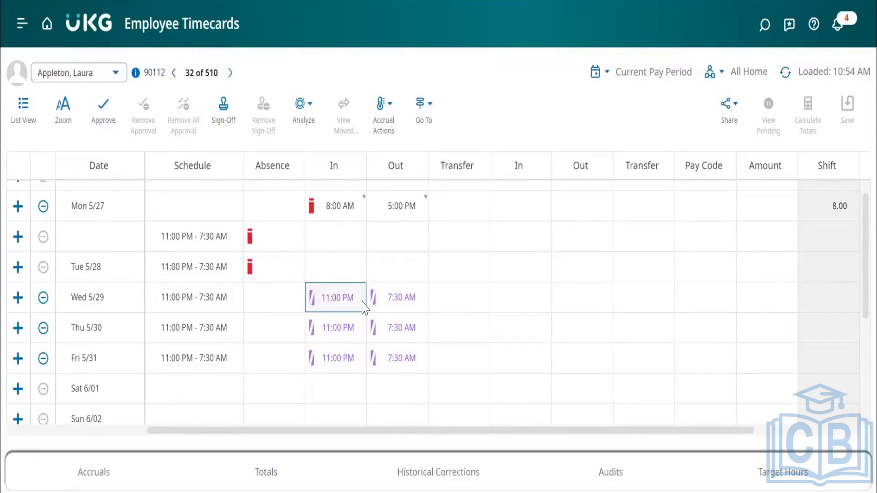
{"action": "scroll", "coordinate": [451, 323], "scroll_direction": "down", "scroll_amount": 1}
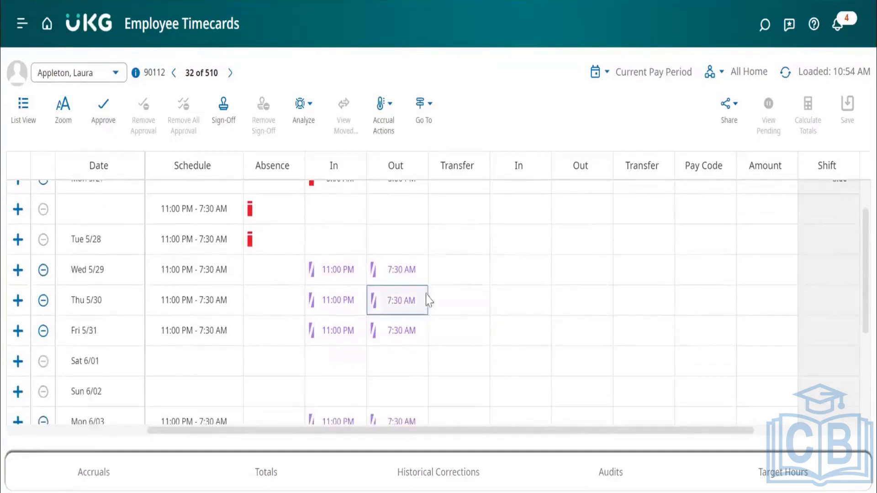
{"action": "scroll", "coordinate": [463, 289], "scroll_direction": "down", "scroll_amount": 1}
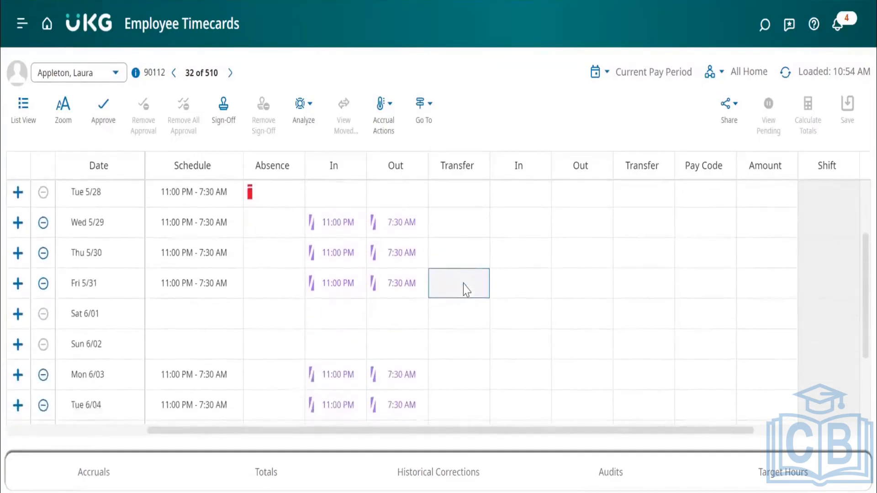
{"action": "left_click", "coordinate": [259, 475]}
{"action": "scroll", "coordinate": [355, 221], "scroll_direction": "up", "scroll_amount": 2}
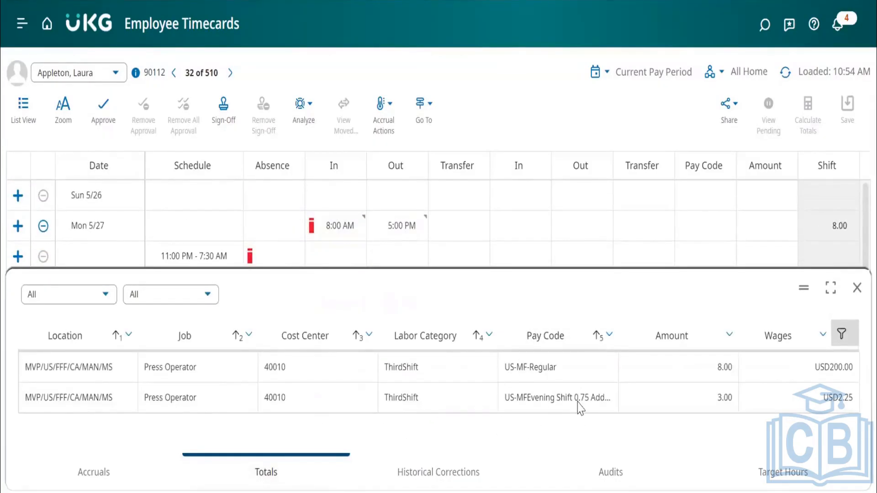
{"action": "left_click", "coordinate": [857, 288]}
View the Accruals add-on and the punch edits in the Audits add-on, and close the add-on area.
{"action": "left_click", "coordinate": [66, 474]}
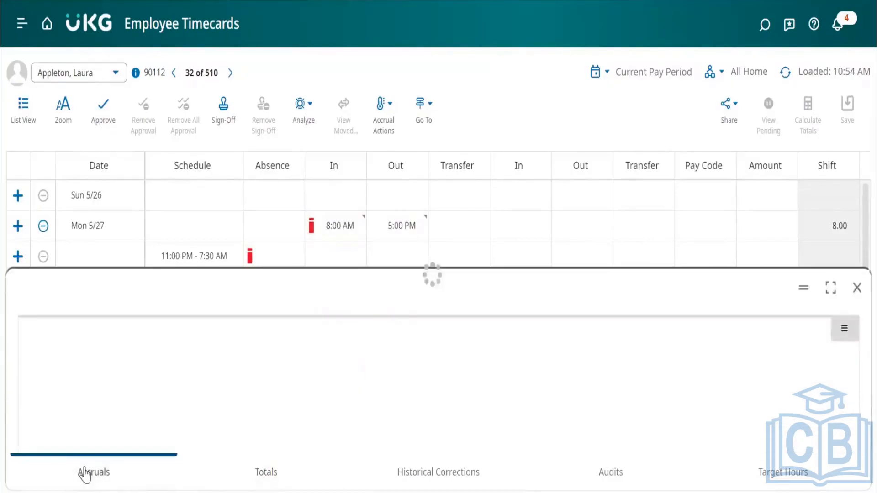
{"action": "left_click", "coordinate": [577, 468]}
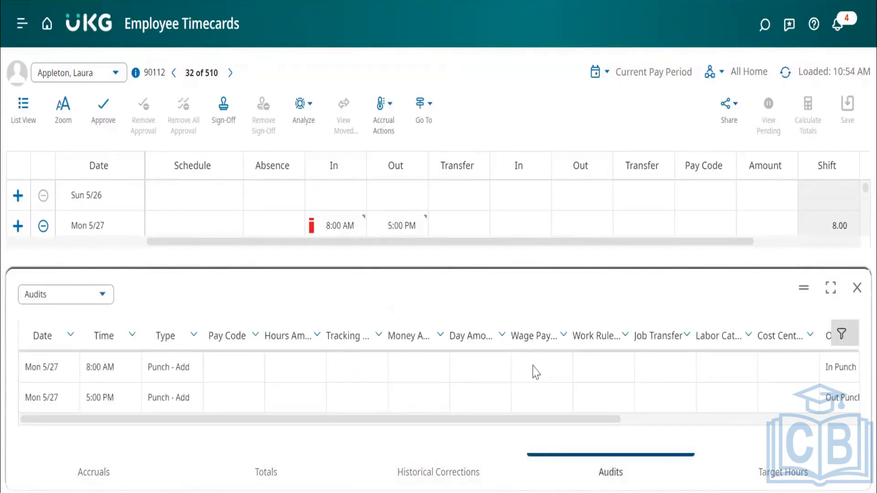
{"action": "left_click", "coordinate": [857, 290]}
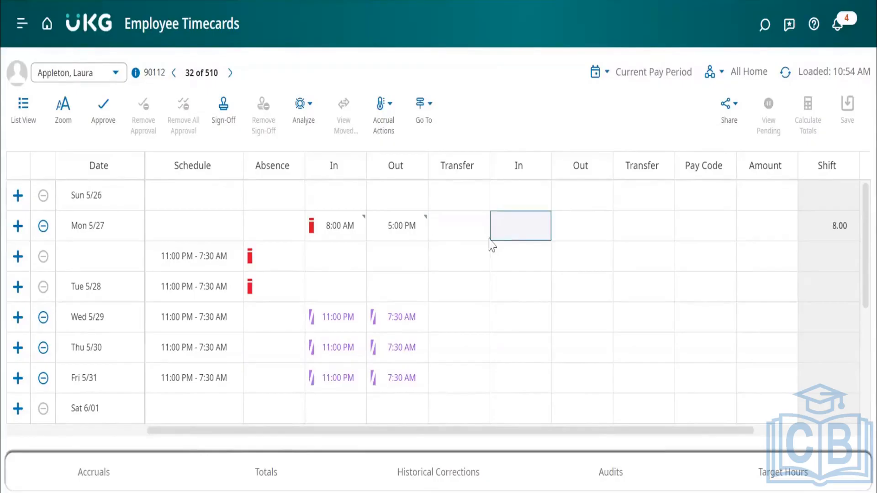
Inspect the punch details and available actions for the 8:00 AM in punch on Mon 5/27.
{"action": "left_click", "coordinate": [353, 235]}
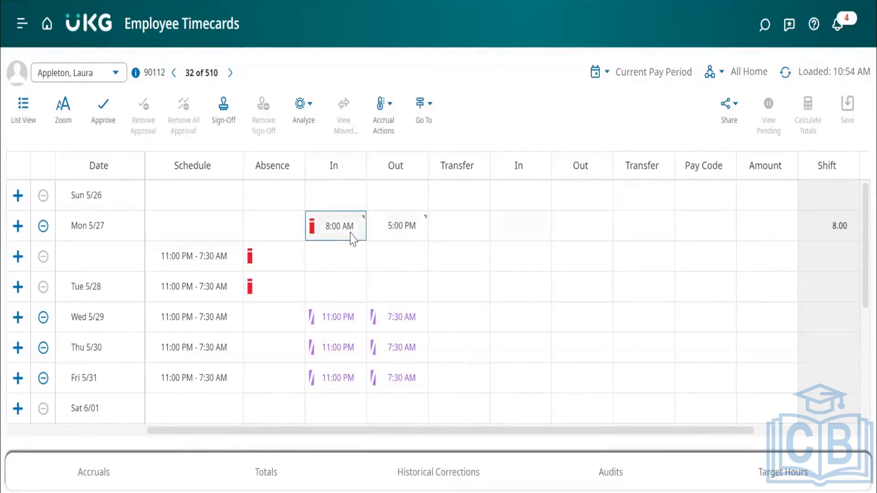
{"action": "left_click", "coordinate": [352, 236]}
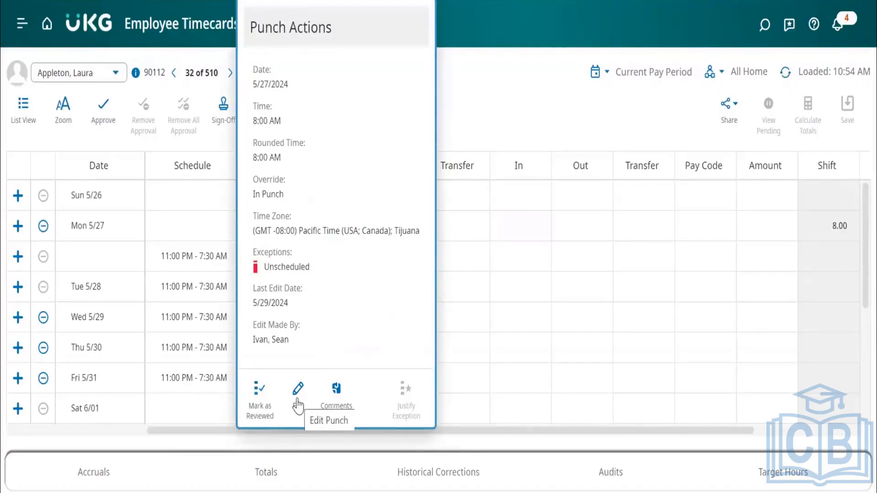
{"action": "left_click", "coordinate": [503, 124]}
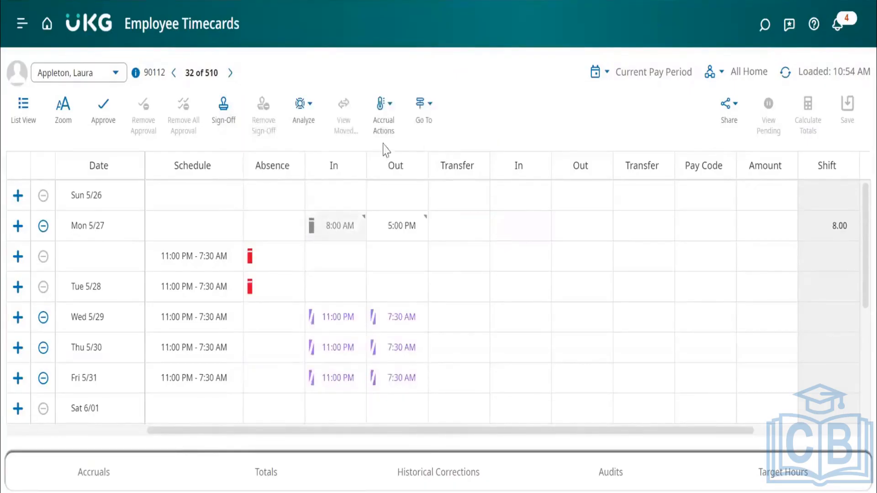
Run Analyze Rules on the timecard, read through the Rule Analysis Report's first span and close the report.
{"action": "left_click", "coordinate": [306, 117]}
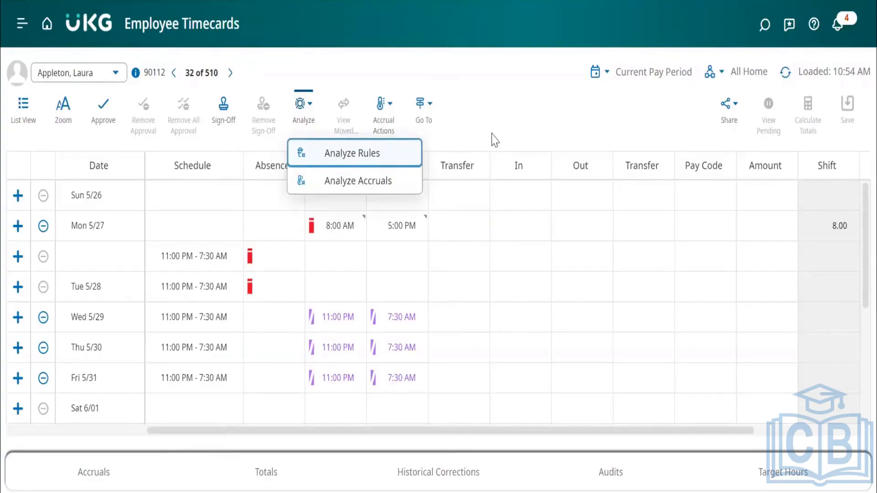
{"action": "left_click", "coordinate": [359, 155]}
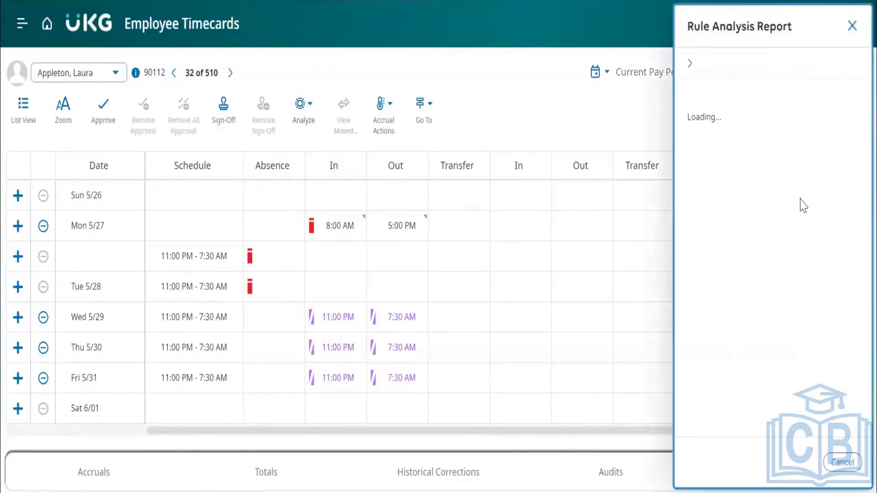
{"action": "scroll", "coordinate": [772, 322], "scroll_direction": "down", "scroll_amount": 2}
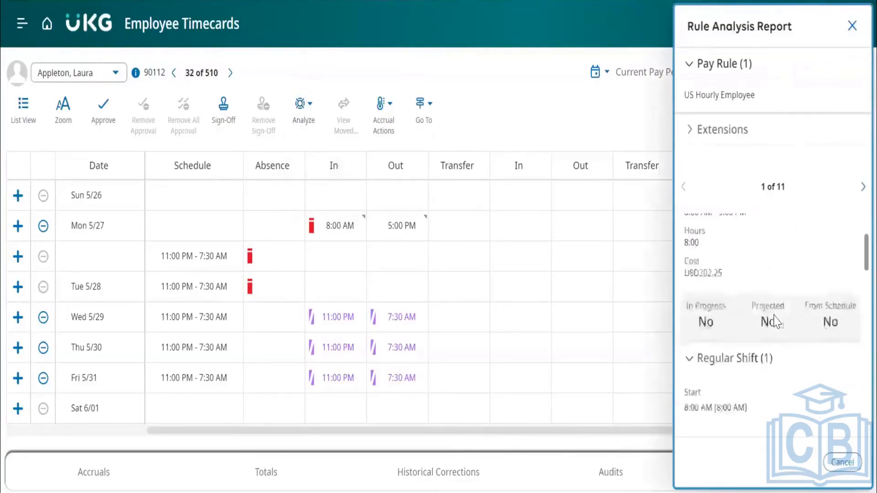
{"action": "scroll", "coordinate": [775, 322], "scroll_direction": "down", "scroll_amount": 3}
{"action": "scroll", "coordinate": [777, 322], "scroll_direction": "down", "scroll_amount": 5}
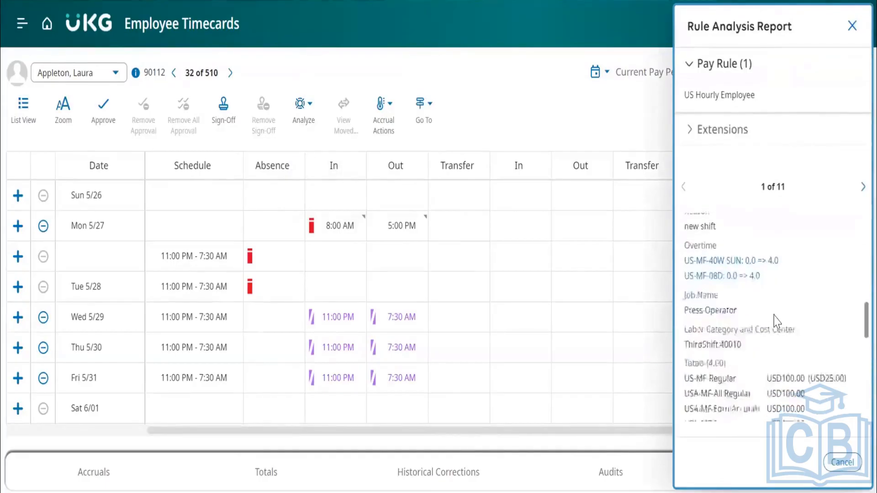
{"action": "scroll", "coordinate": [777, 322], "scroll_direction": "down", "scroll_amount": 5}
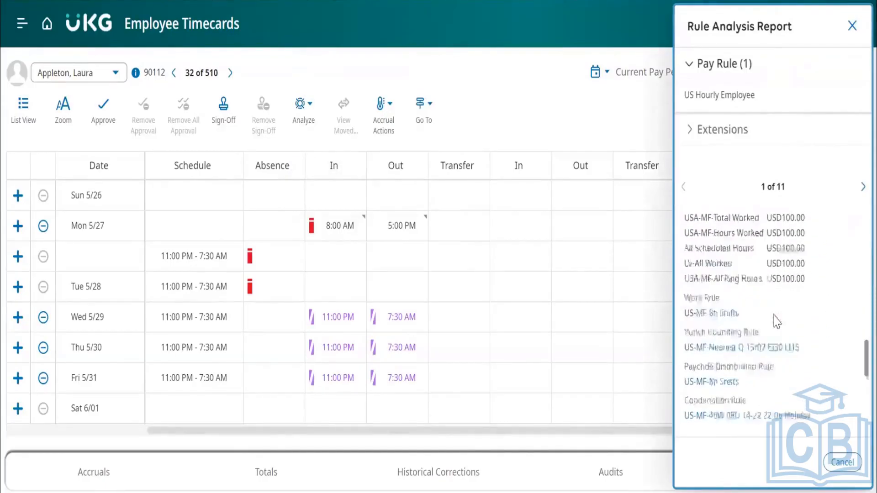
{"action": "scroll", "coordinate": [776, 319], "scroll_direction": "down", "scroll_amount": 2}
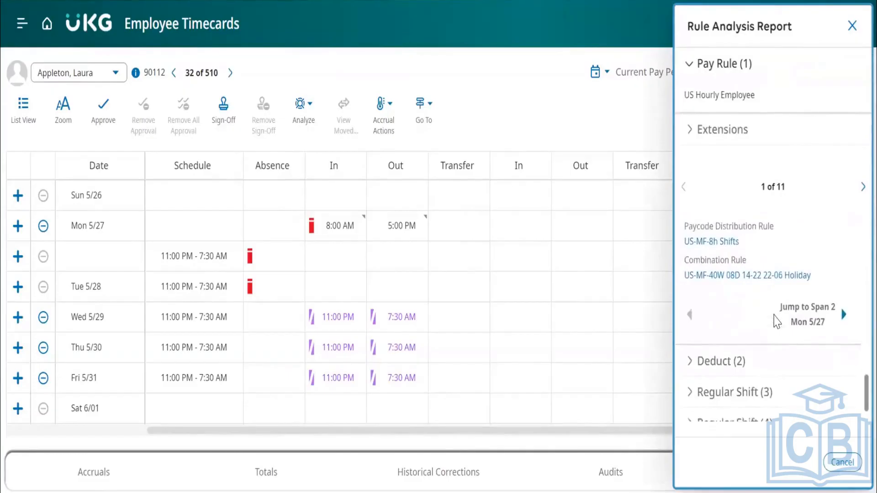
{"action": "scroll", "coordinate": [776, 319], "scroll_direction": "up", "scroll_amount": 3}
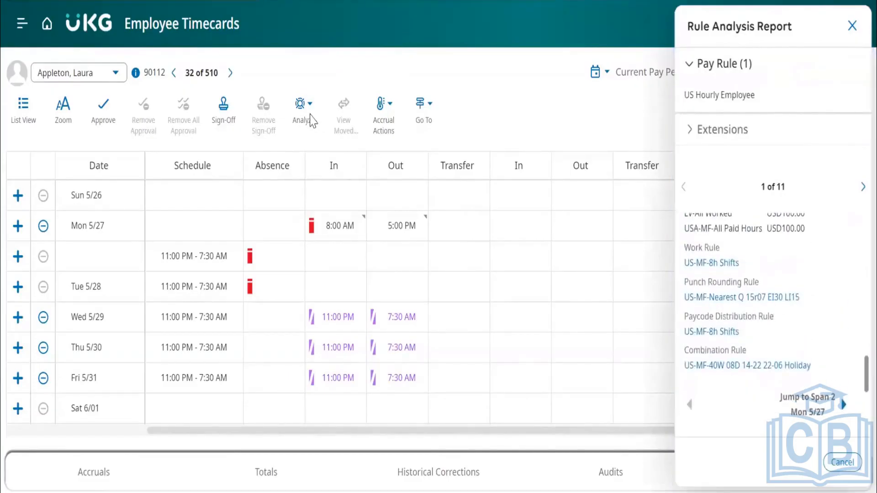
{"action": "left_click", "coordinate": [853, 25]}
Look over the Go To destinations and the Accrual Actions options available for this timecard.
{"action": "left_click", "coordinate": [429, 115]}
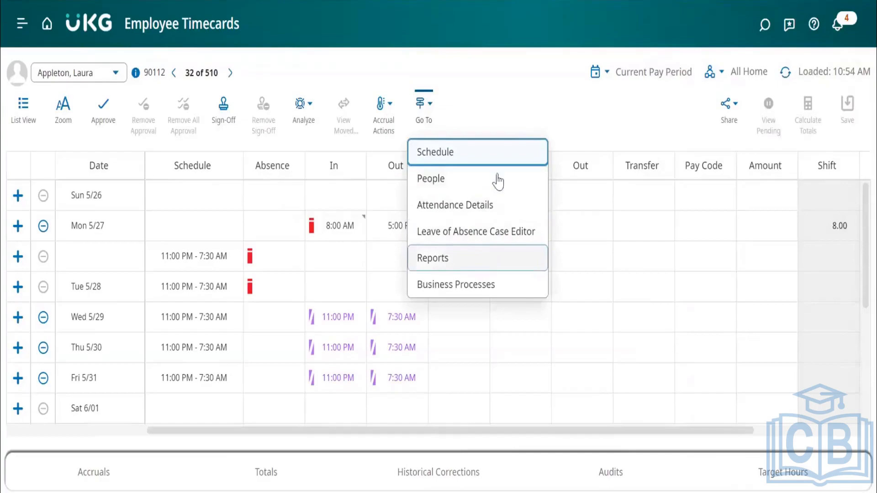
{"action": "left_click", "coordinate": [511, 108]}
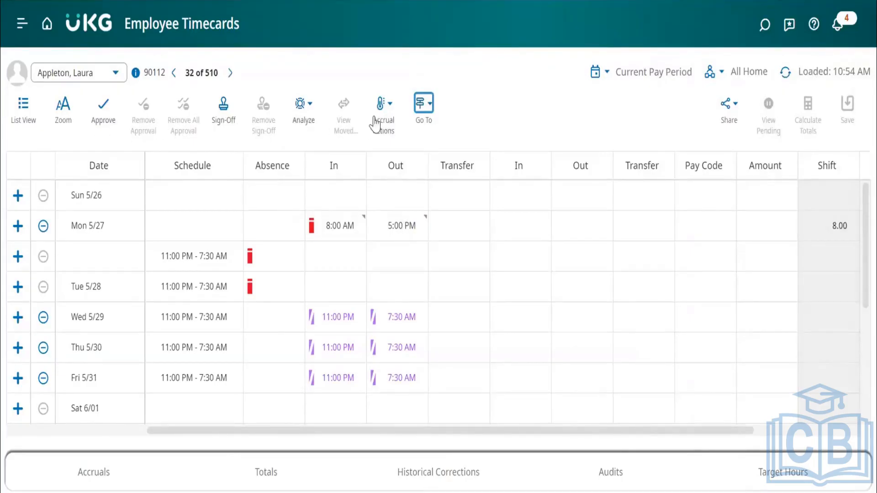
{"action": "left_click", "coordinate": [389, 109]}
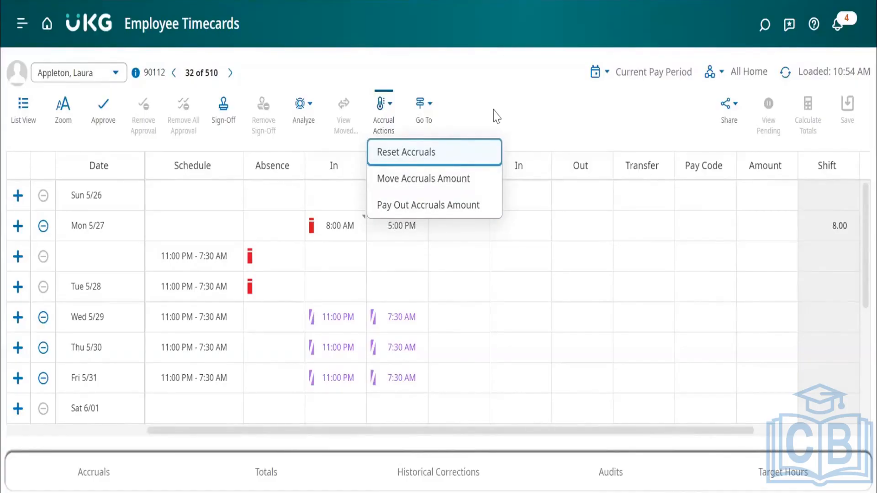
Open the Audits add-on and browse the employee list without switching to another employee.
{"action": "left_click", "coordinate": [616, 474]}
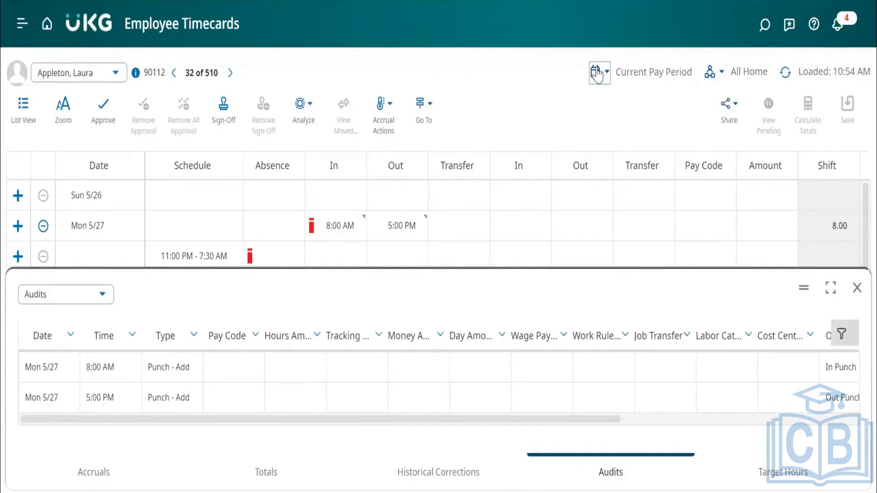
{"action": "left_click", "coordinate": [115, 78]}
{"action": "scroll", "coordinate": [104, 175], "scroll_direction": "down", "scroll_amount": 10}
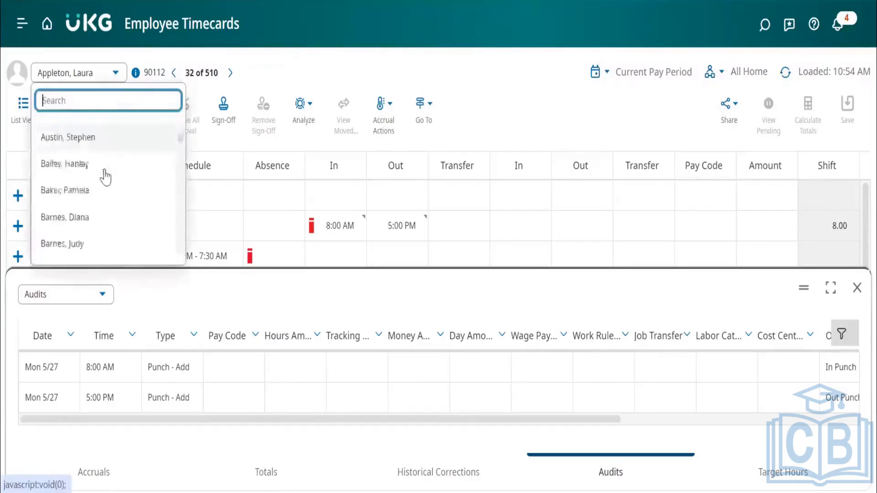
{"action": "scroll", "coordinate": [112, 233], "scroll_direction": "down", "scroll_amount": 8}
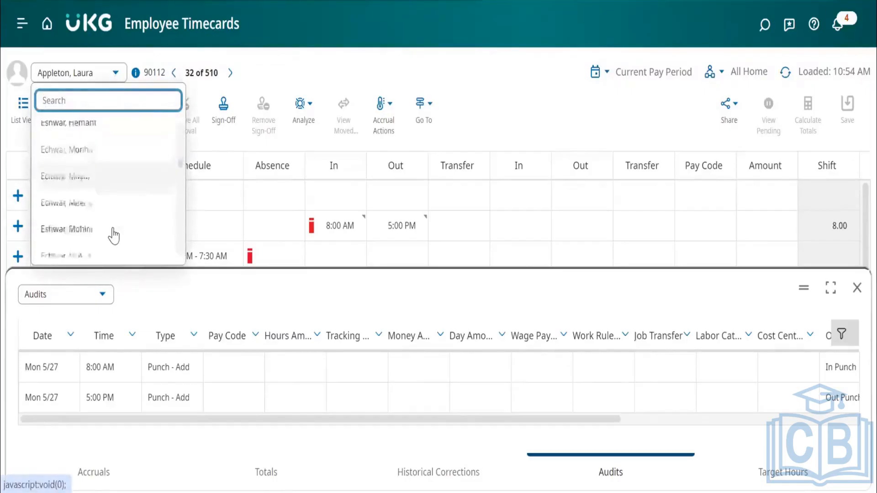
{"action": "left_click", "coordinate": [270, 68]}
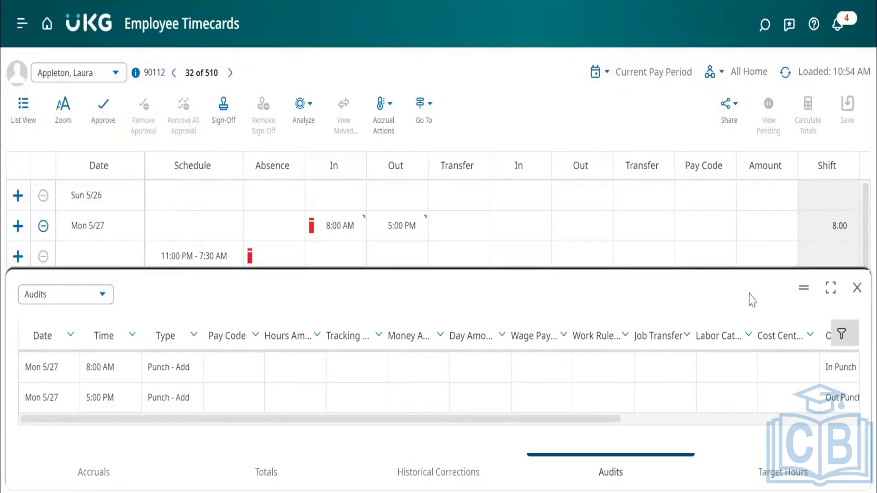
Maximize the Audits add-on to view its entries and restore it to its original size.
{"action": "left_click", "coordinate": [831, 289]}
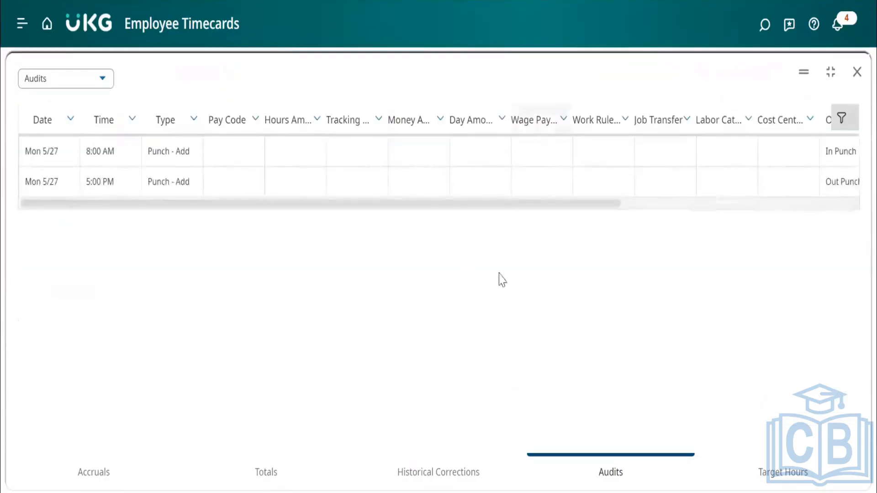
{"action": "left_click", "coordinate": [831, 74]}
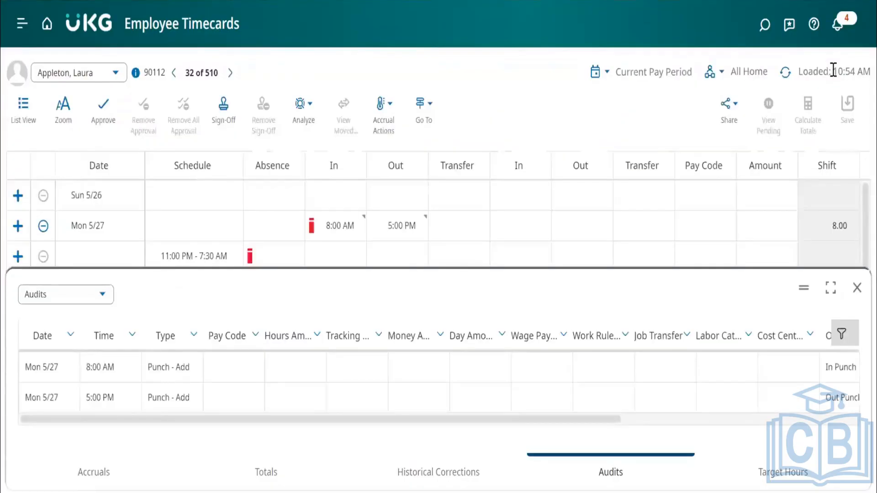
Close the Audits add-on, then review the Totals add-on's pay code amounts and wages and close it.
{"action": "left_click", "coordinate": [857, 289]}
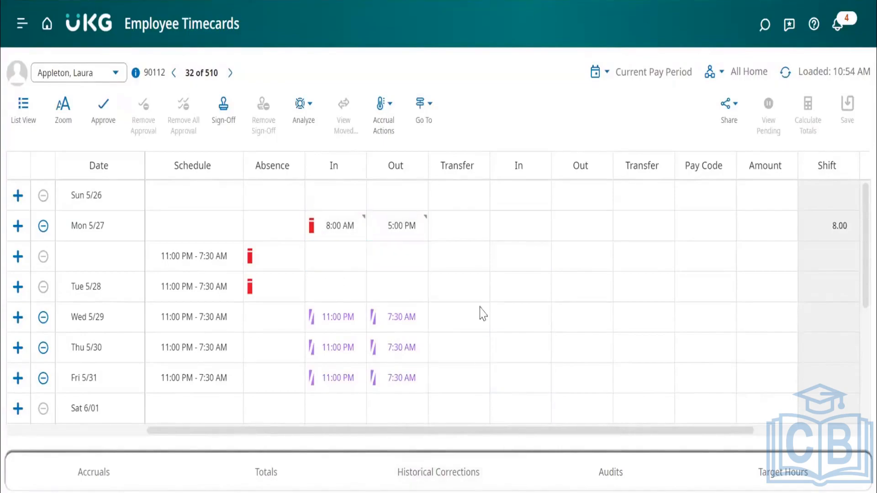
{"action": "left_click", "coordinate": [267, 473]}
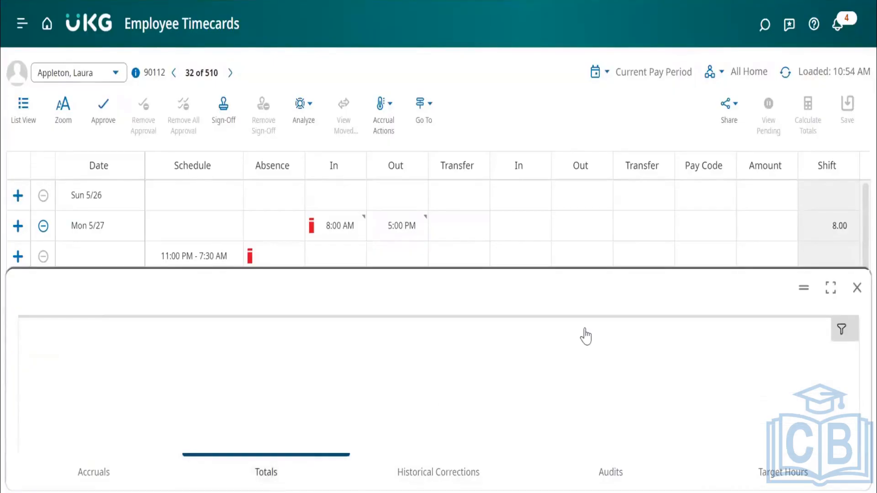
{"action": "left_click", "coordinate": [858, 302]}
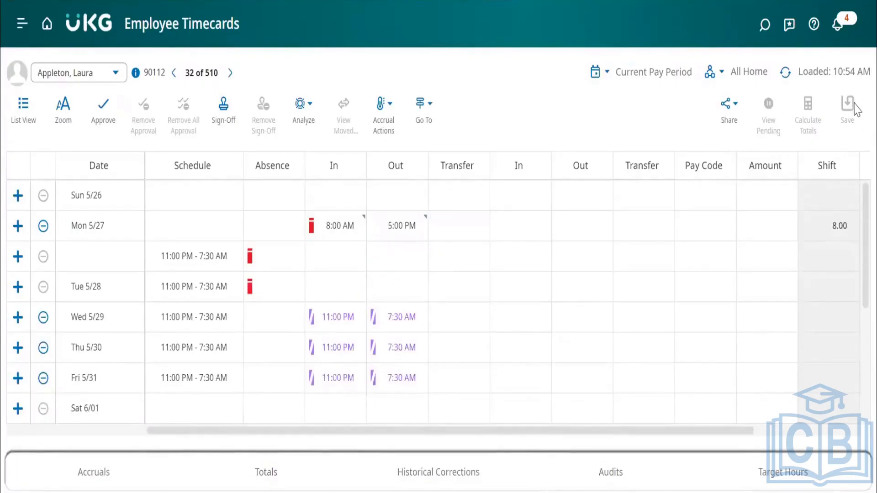
{"action": "left_click", "coordinate": [293, 475]}
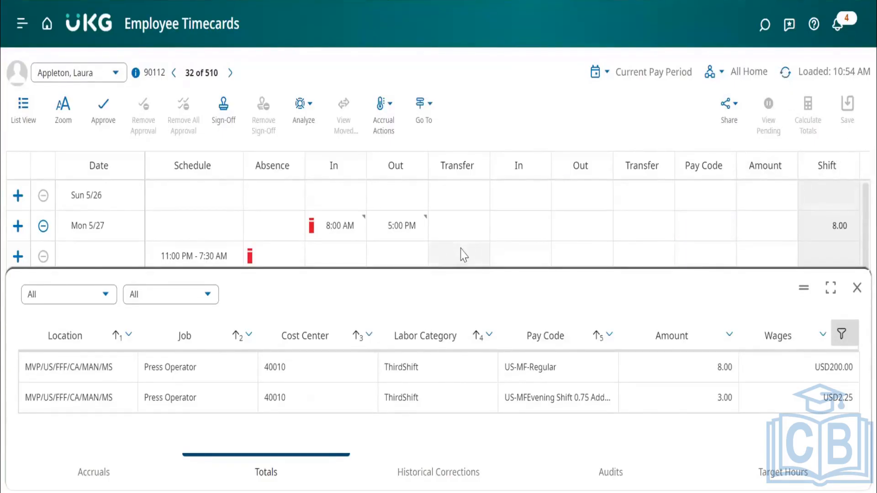
{"action": "left_click", "coordinate": [857, 289]}
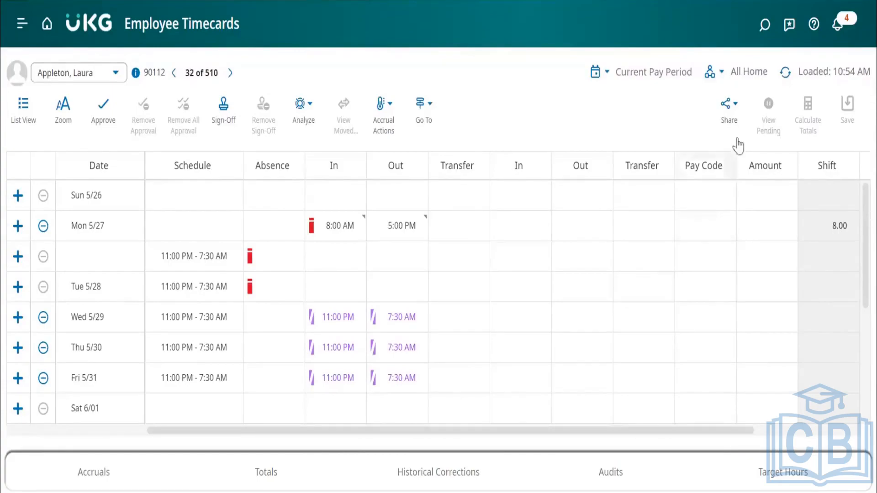
Switch the timecard to List View to see its daily cards and return to Table View.
{"action": "left_click", "coordinate": [23, 112]}
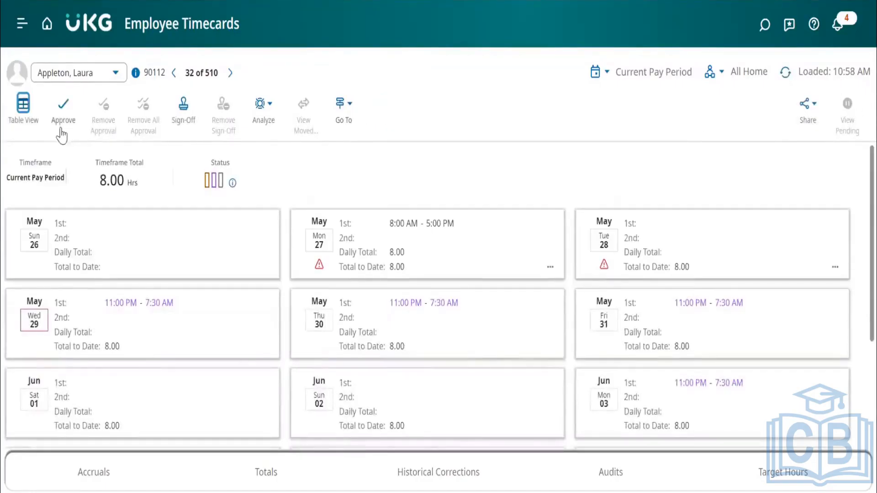
{"action": "left_click", "coordinate": [24, 110]}
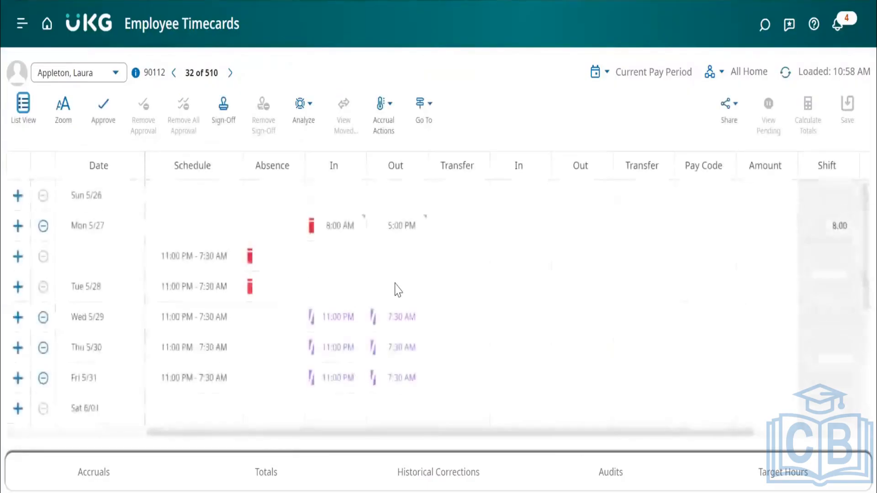
Try to enter an 8:00 AM In punch in the second Mon 5/27 row, the one with the scheduled shift.
{"action": "left_click", "coordinate": [330, 253]}
{"action": "type", "text": "8"}
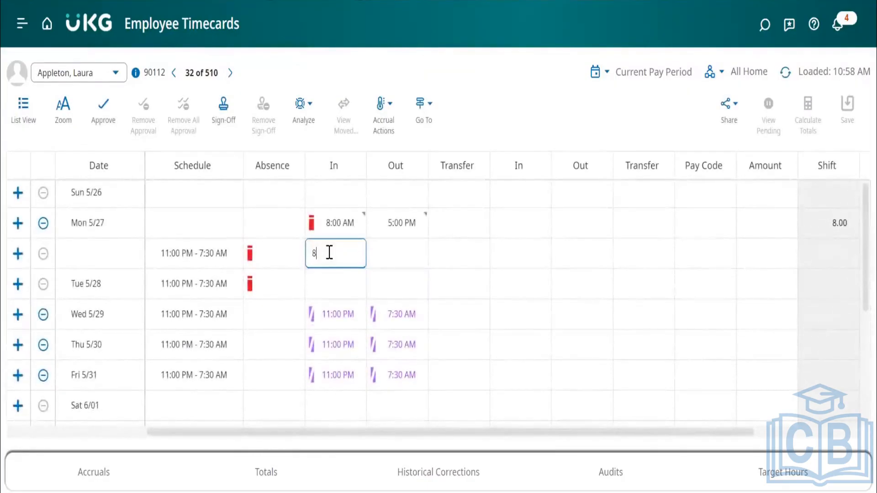
{"action": "key", "text": "Tab"}
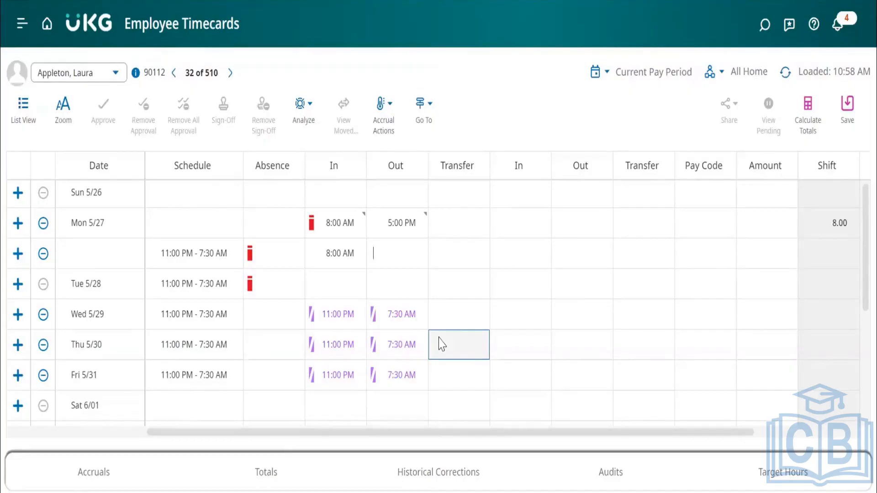
Go to the People page from the timecard, discarding the unsaved timecard changes.
{"action": "left_click", "coordinate": [423, 104]}
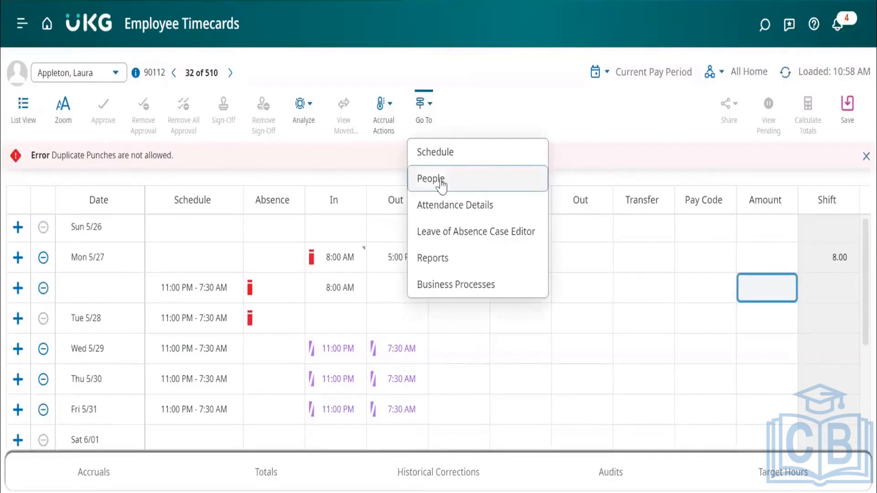
{"action": "left_click", "coordinate": [442, 183]}
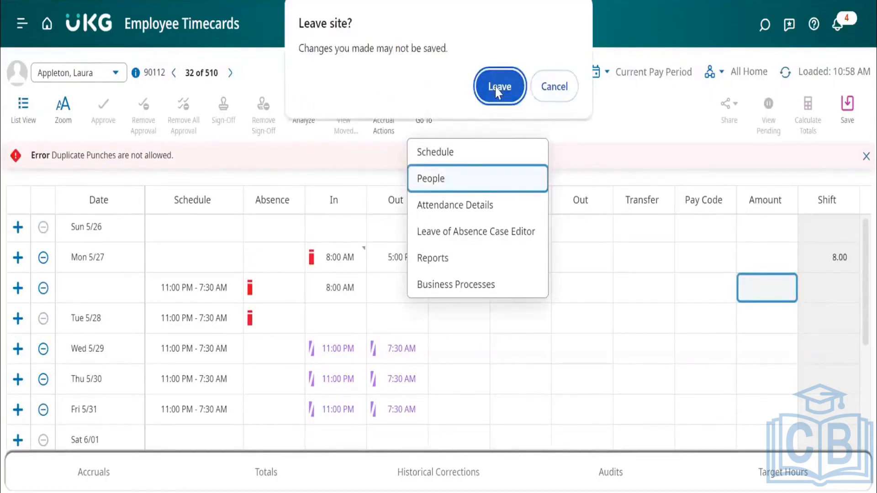
{"action": "left_click", "coordinate": [498, 88]}
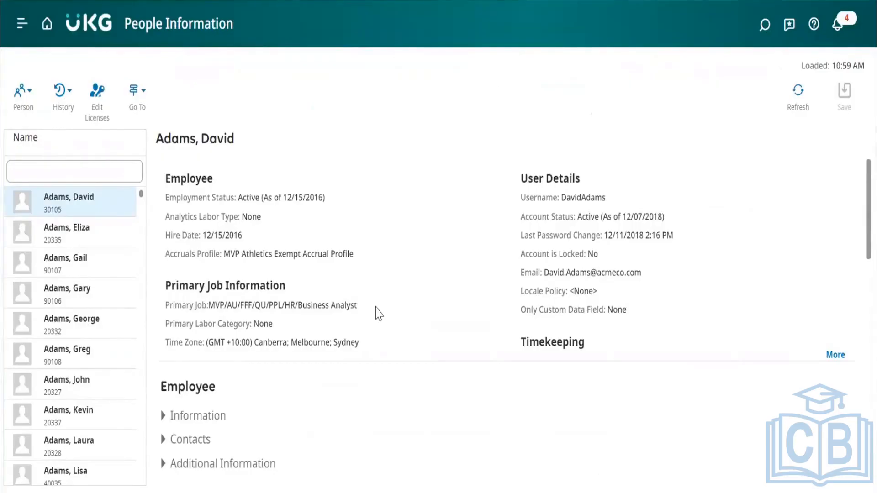
Expand the employee's Information section and review the personal details, employment status, account status, primary job and position settings.
{"action": "scroll", "coordinate": [376, 310], "scroll_direction": "down", "scroll_amount": 1}
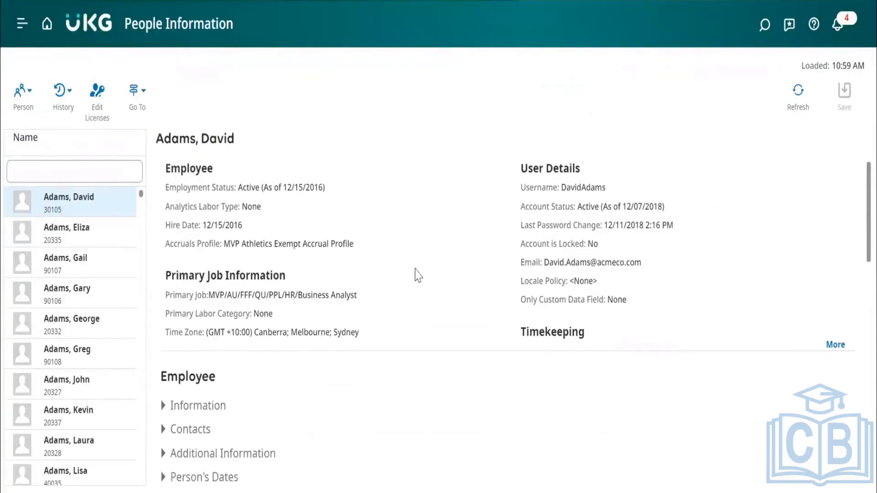
{"action": "scroll", "coordinate": [417, 310], "scroll_direction": "down", "scroll_amount": 2}
{"action": "scroll", "coordinate": [416, 312], "scroll_direction": "down", "scroll_amount": 4}
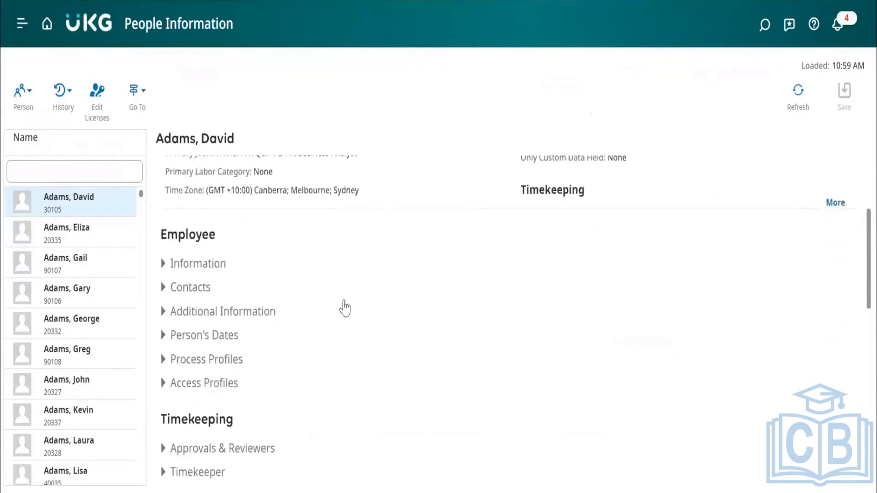
{"action": "left_click", "coordinate": [209, 263]}
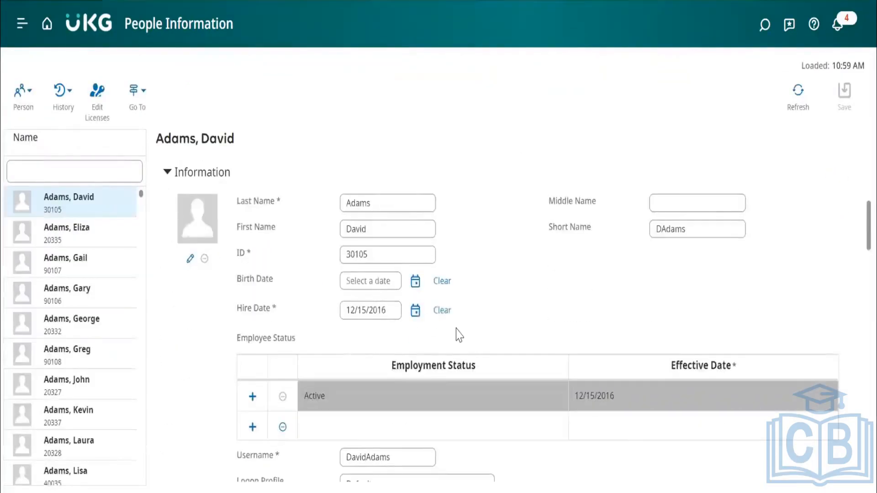
{"action": "scroll", "coordinate": [459, 335], "scroll_direction": "down", "scroll_amount": 5}
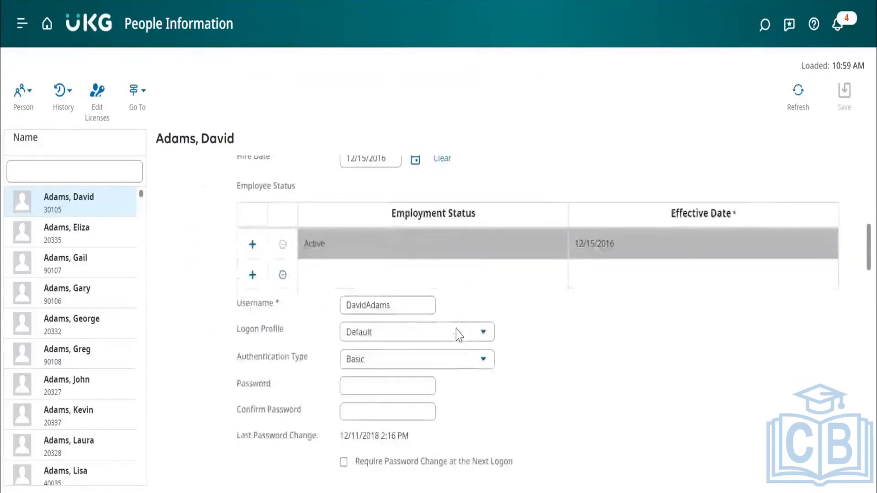
{"action": "scroll", "coordinate": [460, 335], "scroll_direction": "down", "scroll_amount": 13}
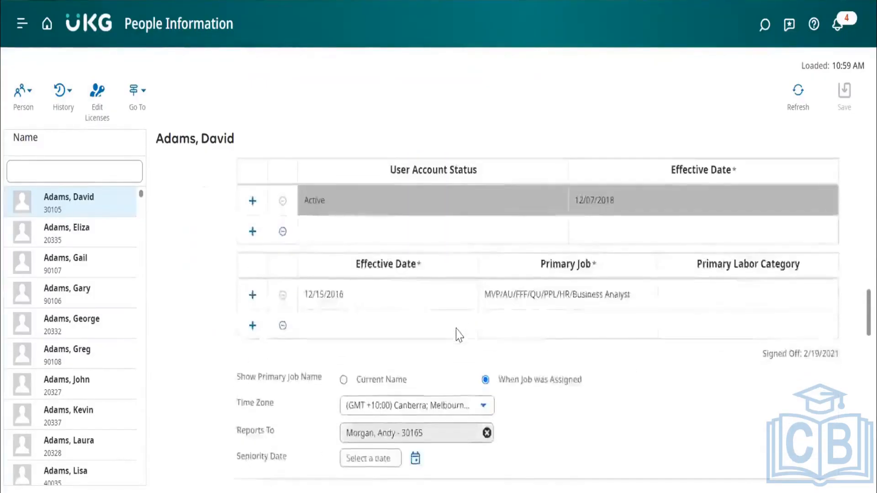
{"action": "scroll", "coordinate": [460, 335], "scroll_direction": "down", "scroll_amount": 1}
{"action": "scroll", "coordinate": [460, 335], "scroll_direction": "up", "scroll_amount": 4}
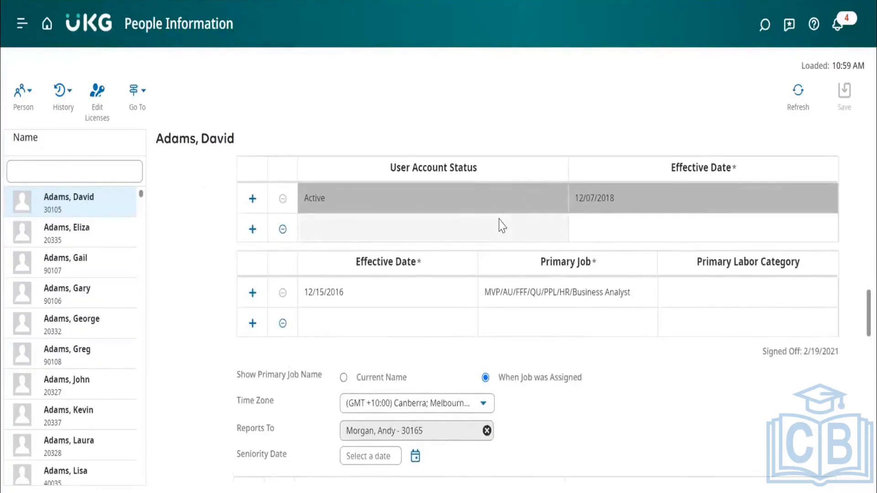
{"action": "scroll", "coordinate": [502, 226], "scroll_direction": "down", "scroll_amount": 10}
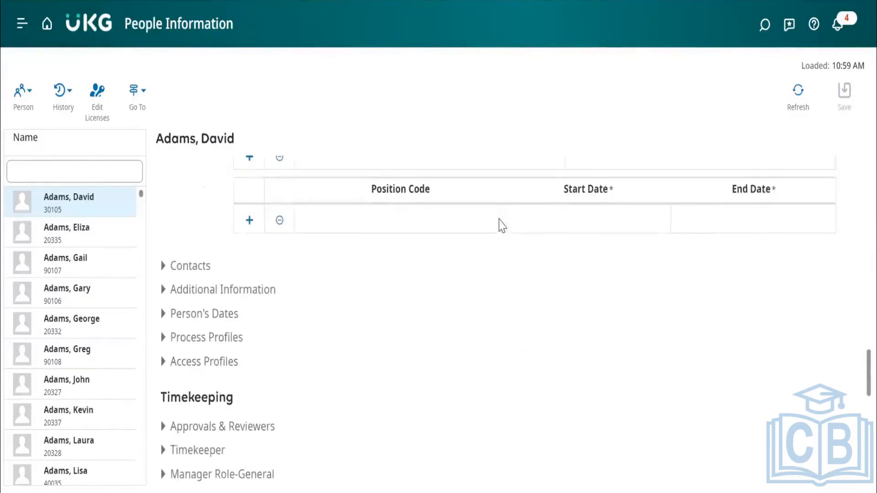
Examine the employee's Additional Information and Access Profiles sections, collapsing each one after viewing it.
{"action": "left_click", "coordinate": [216, 291]}
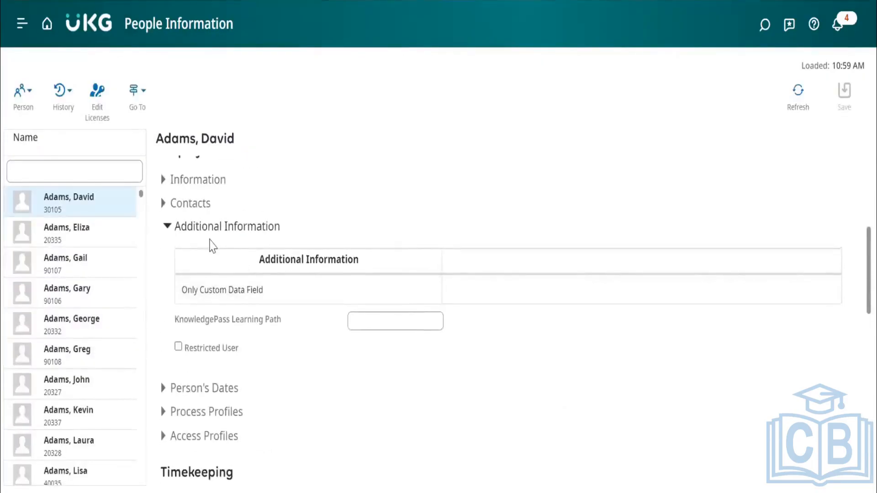
{"action": "left_click", "coordinate": [201, 233]}
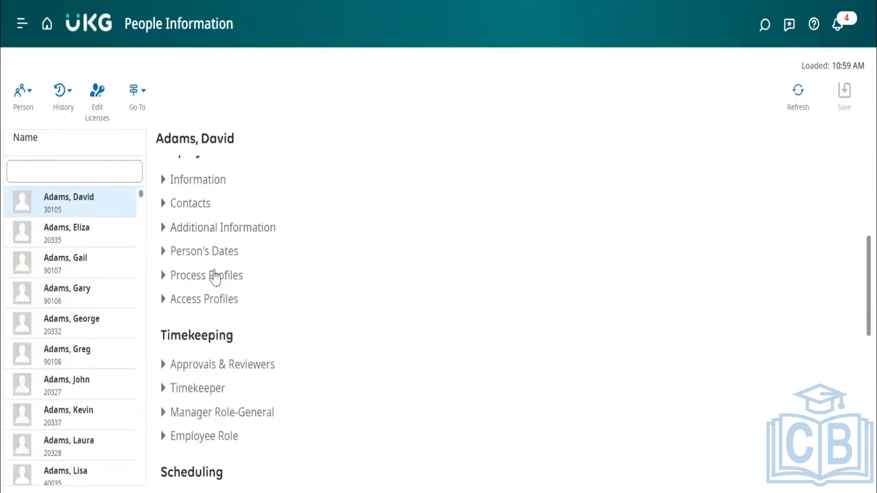
{"action": "left_click", "coordinate": [221, 300]}
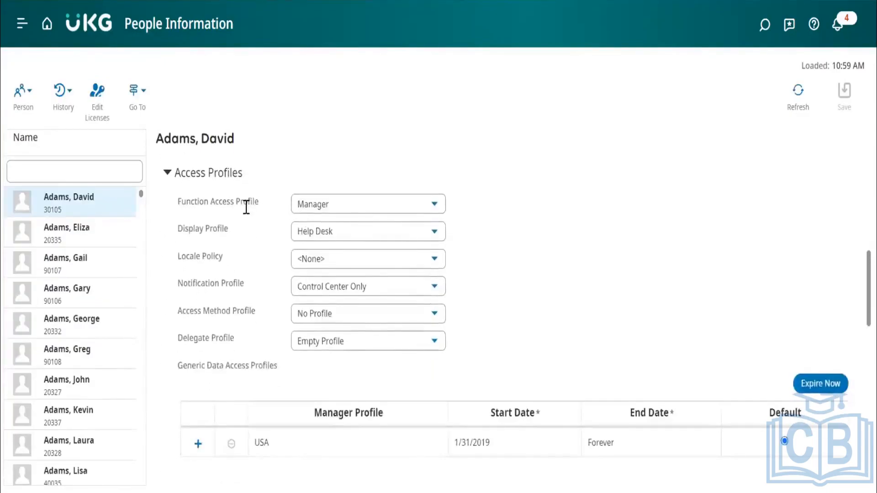
{"action": "left_click", "coordinate": [212, 176]}
Look over the remaining record sections, from Timekeeping and Scheduling to Accruals, Leave, Attendance and Devices.
{"action": "scroll", "coordinate": [364, 303], "scroll_direction": "down", "scroll_amount": 5}
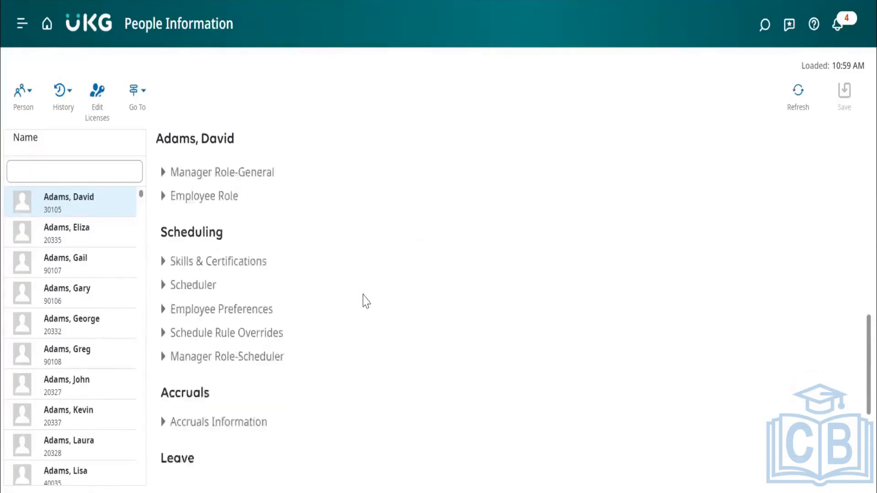
{"action": "scroll", "coordinate": [364, 302], "scroll_direction": "down", "scroll_amount": 1}
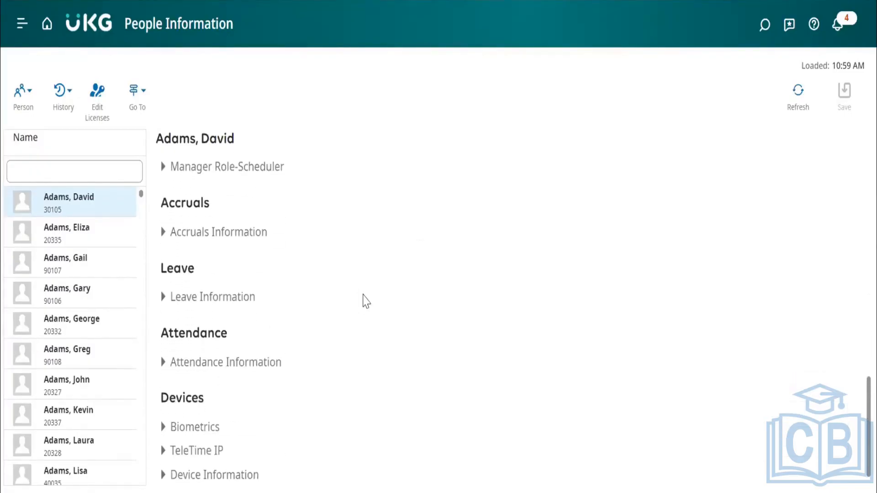
{"action": "scroll", "coordinate": [364, 303], "scroll_direction": "up", "scroll_amount": 3}
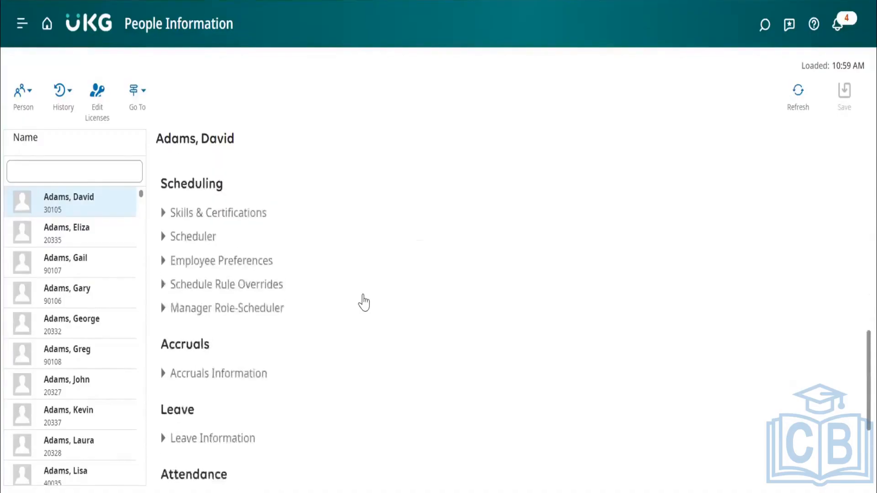
{"action": "scroll", "coordinate": [364, 302], "scroll_direction": "up", "scroll_amount": 7}
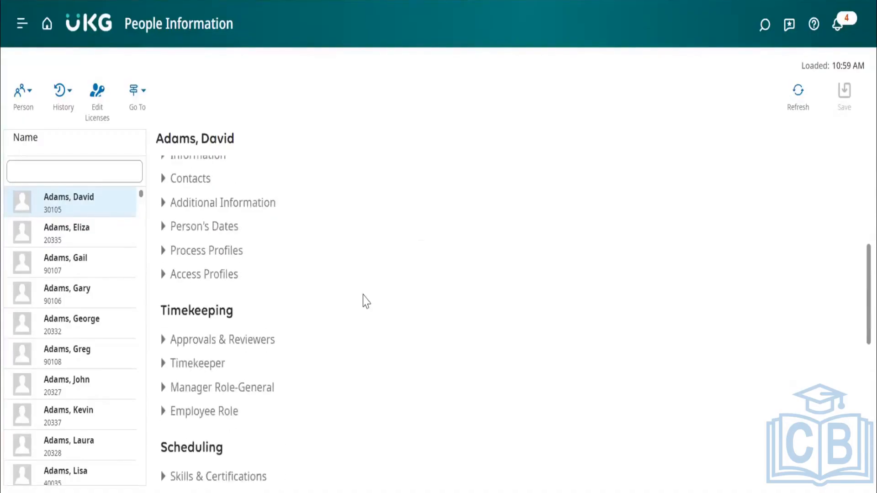
{"action": "scroll", "coordinate": [365, 302], "scroll_direction": "up", "scroll_amount": 4}
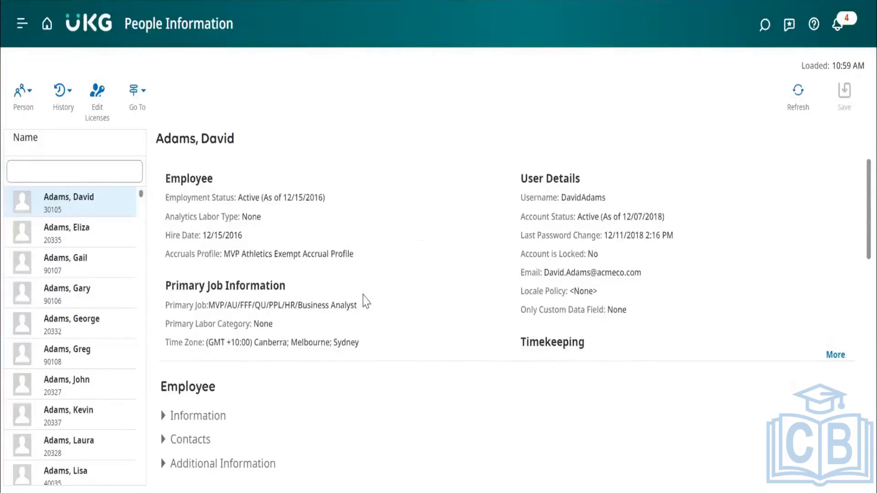
{"action": "scroll", "coordinate": [365, 302], "scroll_direction": "down", "scroll_amount": 15}
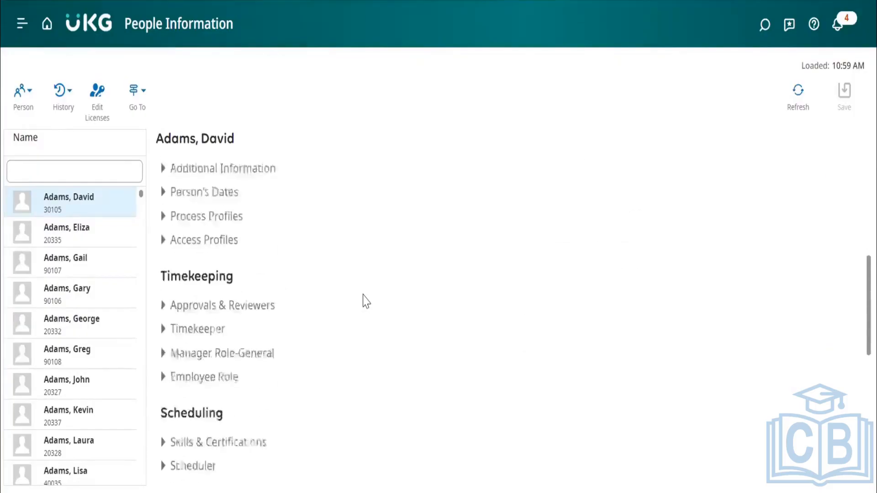
{"action": "scroll", "coordinate": [364, 302], "scroll_direction": "up", "scroll_amount": 15}
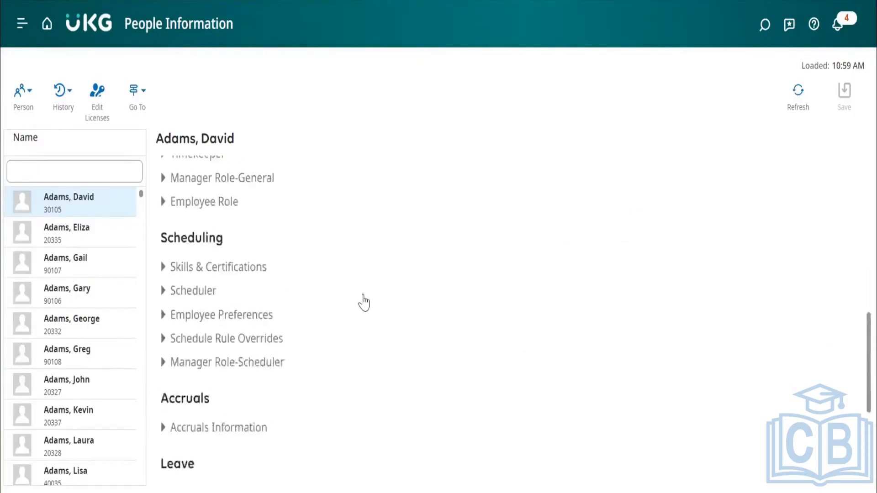
Open the license settings for the selected employee, check the assigned licenses and roles, and cancel without changes.
{"action": "left_click", "coordinate": [97, 104]}
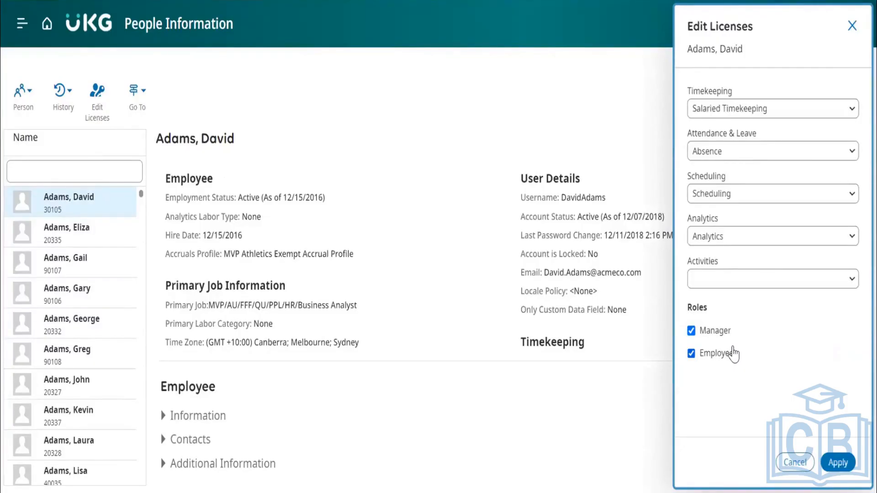
{"action": "left_click", "coordinate": [796, 463]}
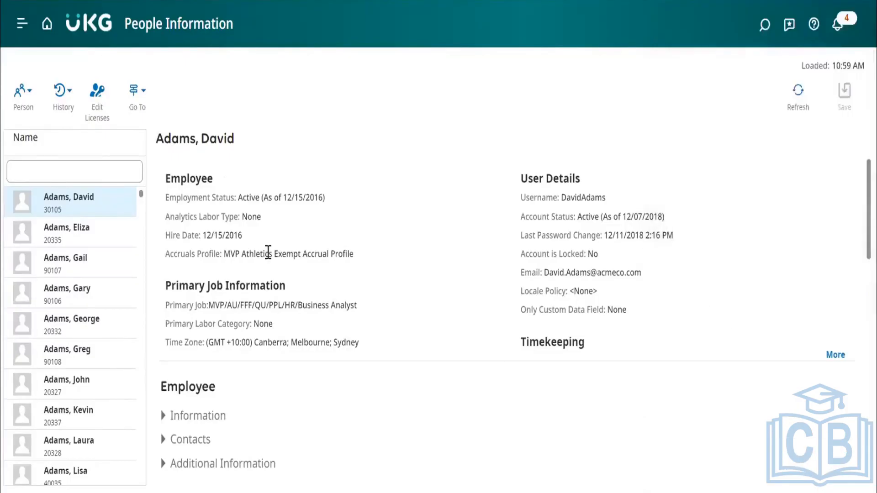
Look over the available Person actions and the full list of History options for the selected employee.
{"action": "left_click", "coordinate": [27, 100]}
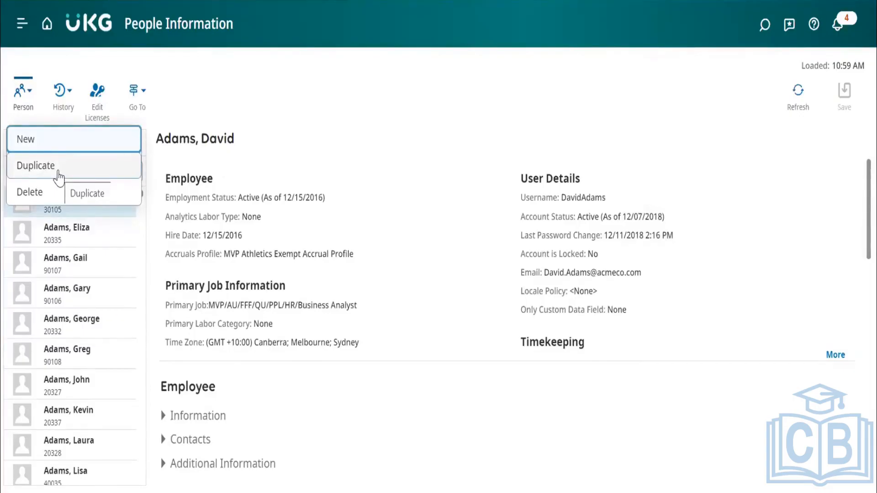
{"action": "left_click", "coordinate": [62, 92]}
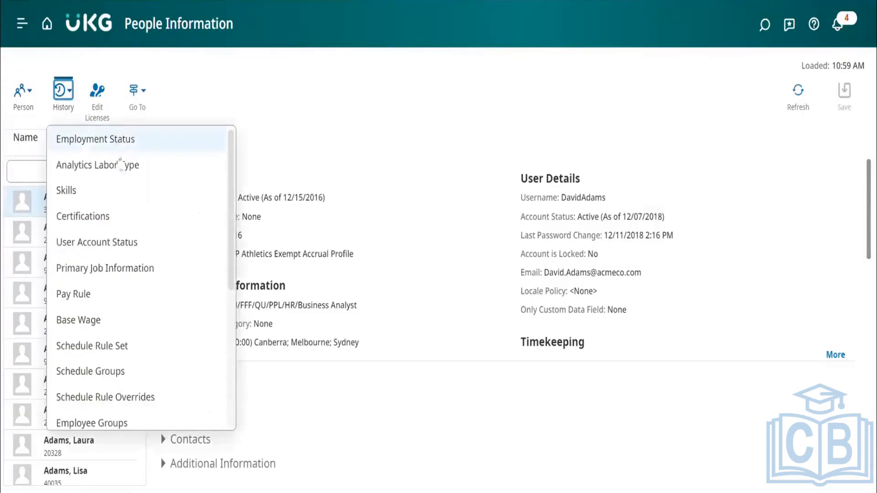
{"action": "scroll", "coordinate": [135, 281], "scroll_direction": "down", "scroll_amount": 3}
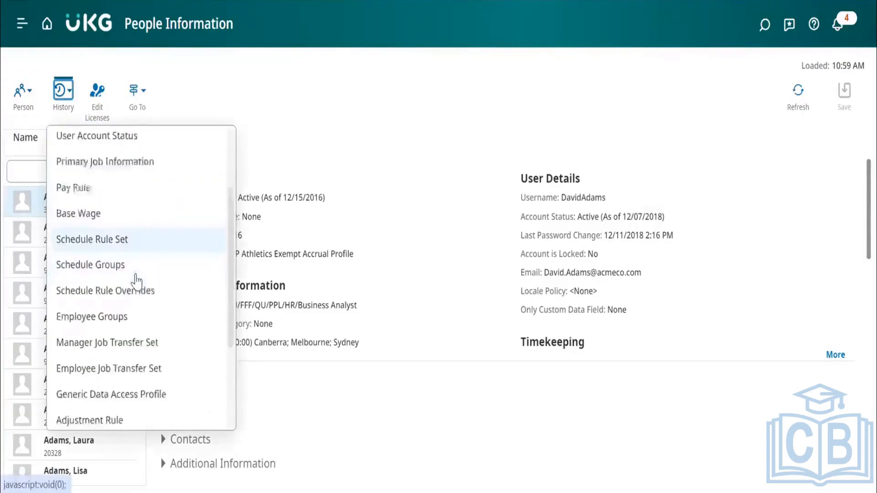
{"action": "scroll", "coordinate": [136, 281], "scroll_direction": "down", "scroll_amount": 4}
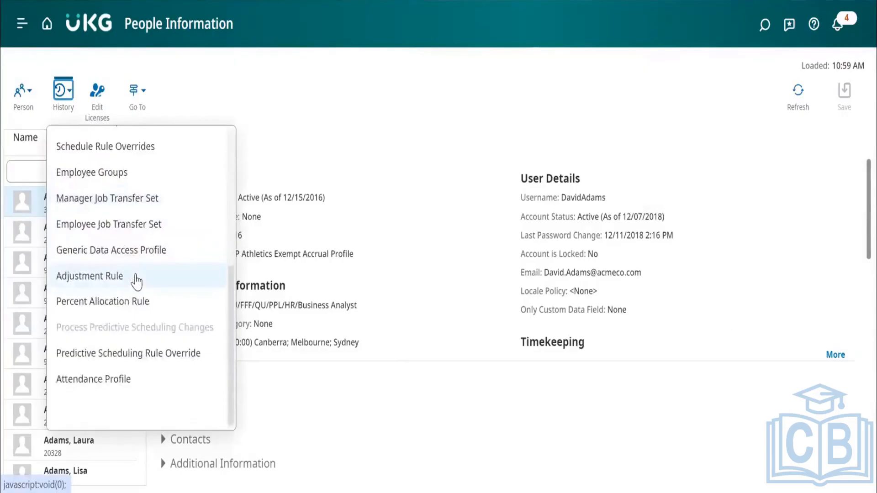
Look back through the History options and the selected employee's record sections down to Scheduling and Accruals.
{"action": "scroll", "coordinate": [122, 190], "scroll_direction": "up", "scroll_amount": 5}
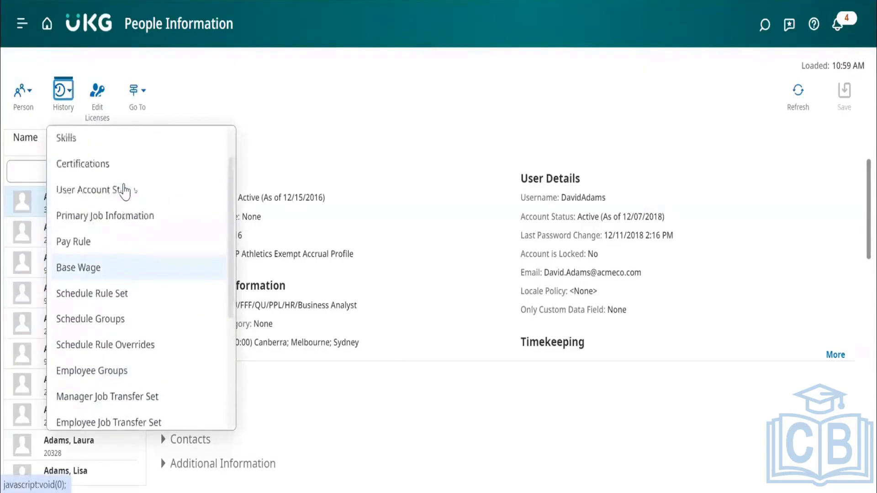
{"action": "scroll", "coordinate": [124, 191], "scroll_direction": "up", "scroll_amount": 2}
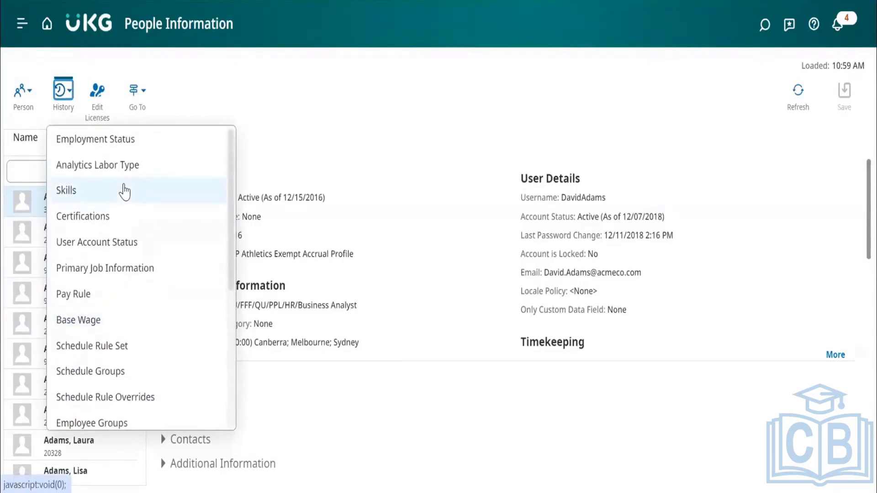
{"action": "left_click", "coordinate": [343, 190]}
{"action": "scroll", "coordinate": [305, 198], "scroll_direction": "down", "scroll_amount": 6}
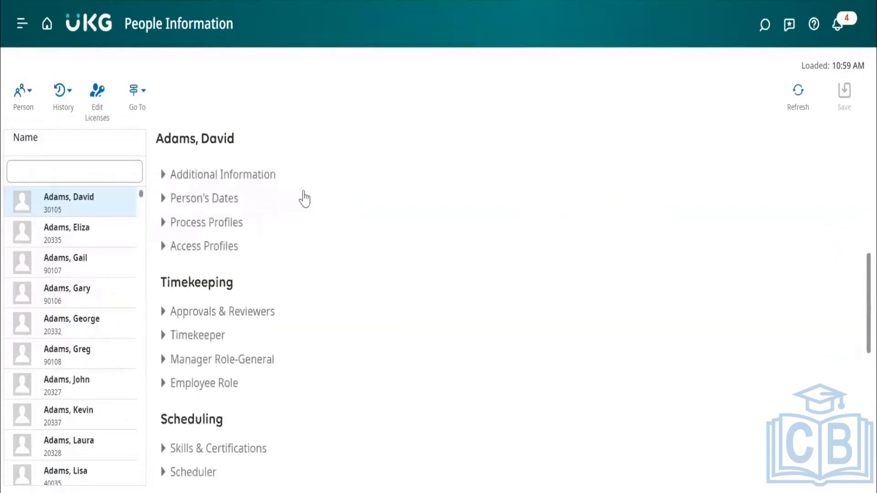
{"action": "scroll", "coordinate": [305, 197], "scroll_direction": "down", "scroll_amount": 2}
{"action": "scroll", "coordinate": [319, 320], "scroll_direction": "down", "scroll_amount": 2}
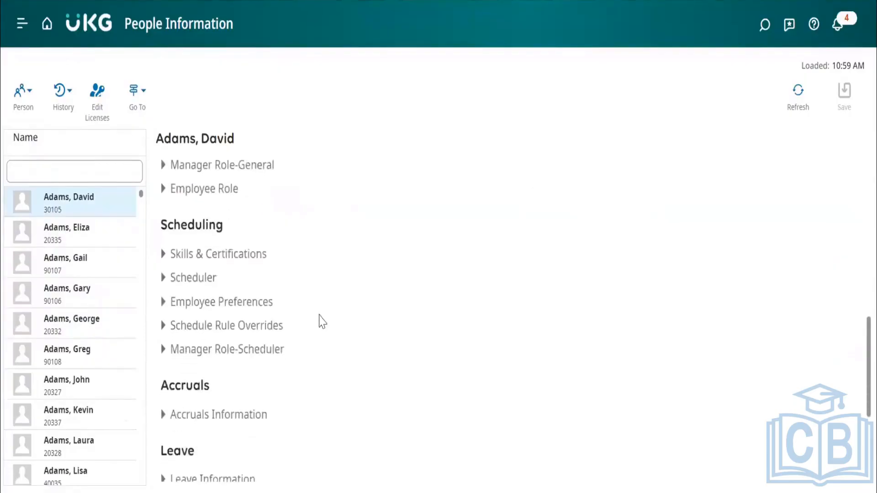
{"action": "scroll", "coordinate": [319, 319], "scroll_direction": "up", "scroll_amount": 8}
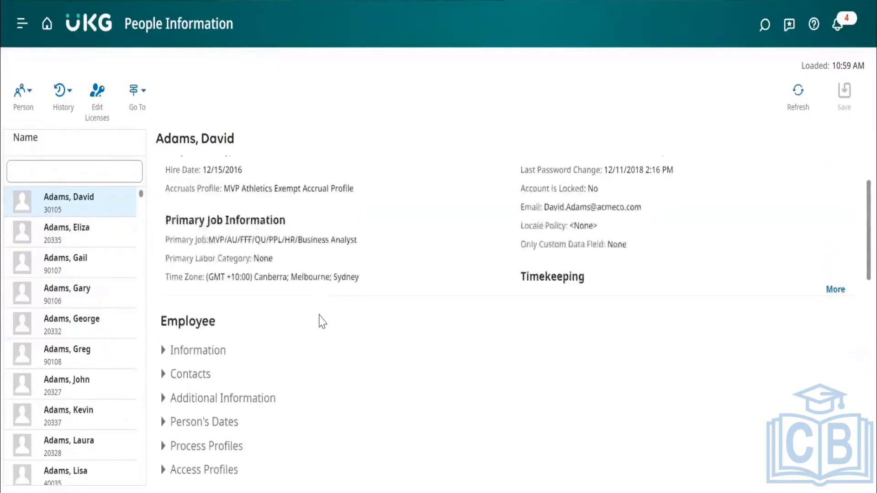
Recheck the employee's license settings, cancel without changes, and look over the sections from Accruals to Devices.
{"action": "left_click", "coordinate": [100, 111]}
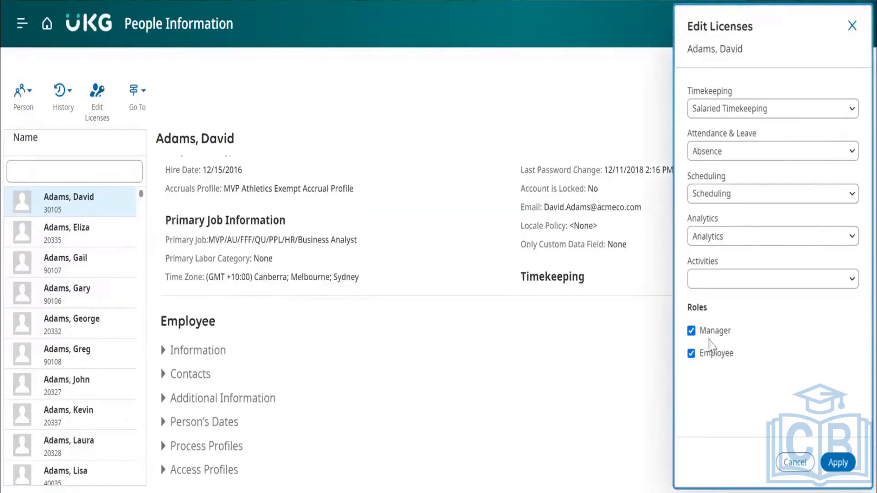
{"action": "left_click", "coordinate": [795, 462]}
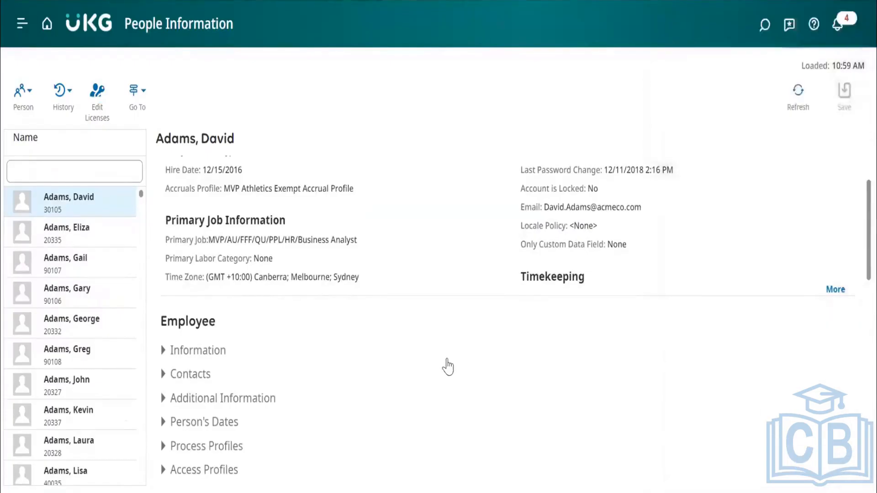
{"action": "scroll", "coordinate": [333, 380], "scroll_direction": "down", "scroll_amount": 10}
{"action": "scroll", "coordinate": [337, 380], "scroll_direction": "down", "scroll_amount": 3}
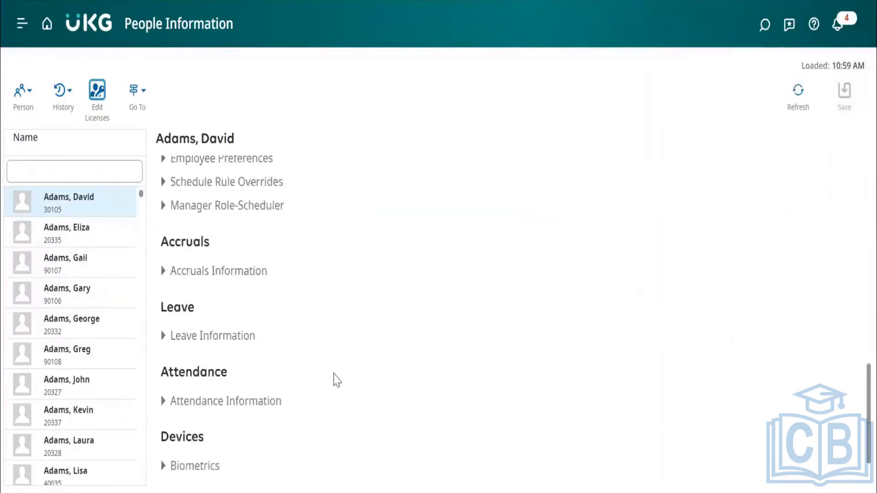
{"action": "scroll", "coordinate": [336, 380], "scroll_direction": "down", "scroll_amount": 1}
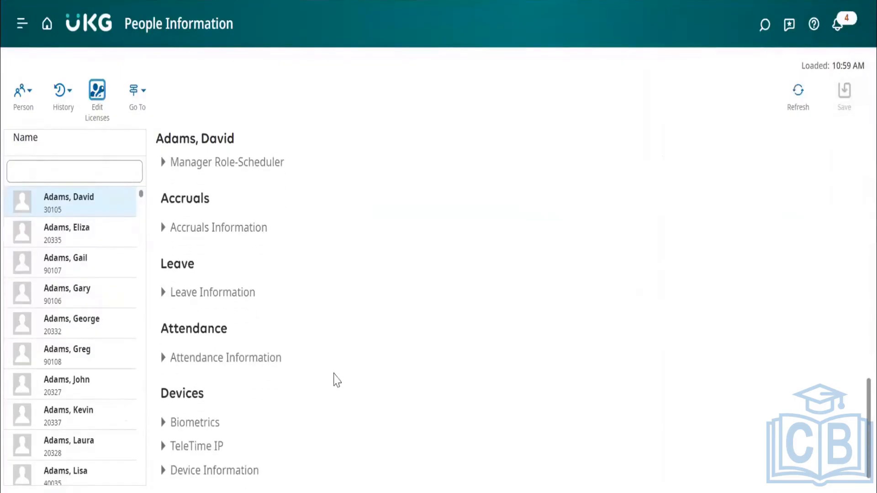
Go from the employee's People Information record to their Schedule.
{"action": "scroll", "coordinate": [336, 380], "scroll_direction": "up", "scroll_amount": 15}
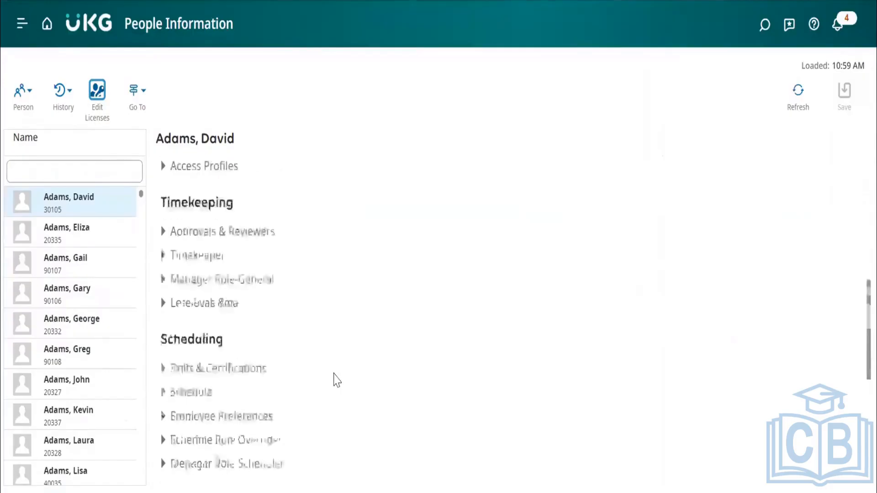
{"action": "left_click", "coordinate": [140, 106]}
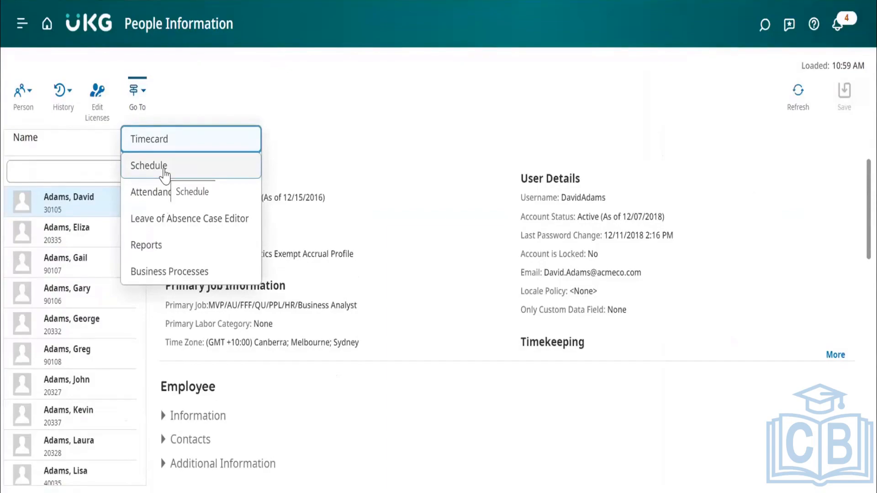
{"action": "left_click", "coordinate": [164, 172]}
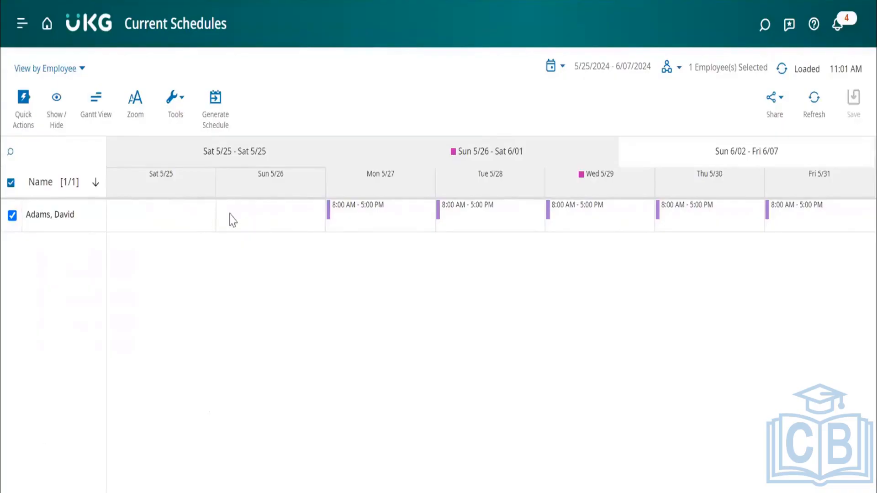
Enter an 8-17 shift directly in the employee's schedule for Sunday 5/26.
{"action": "left_click", "coordinate": [253, 211]}
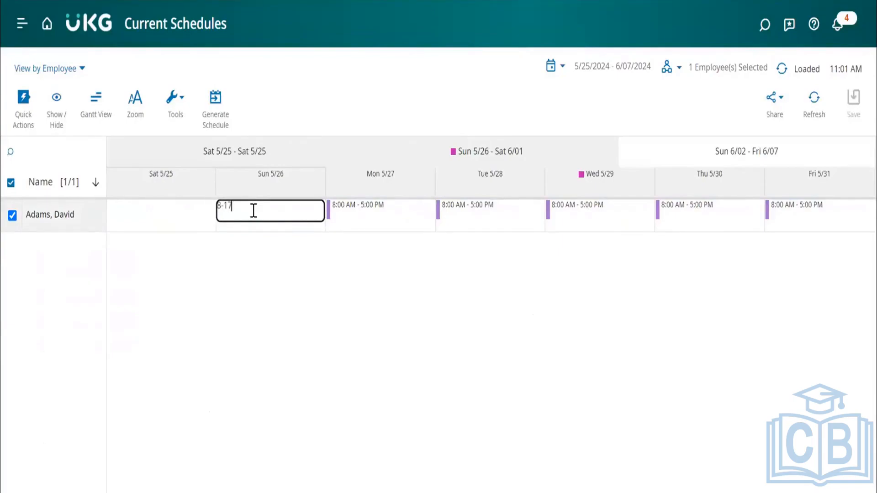
{"action": "key", "text": "Tab"}
{"action": "left_click", "coordinate": [294, 266]}
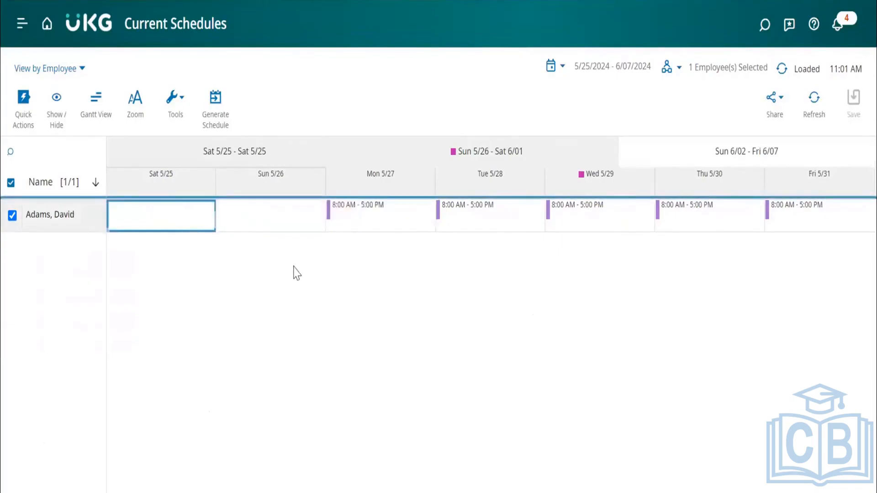
Add a 1:30 AM to 7:30 AM shift on Sunday 5/26 and delete that shift again.
{"action": "left_click", "coordinate": [258, 216]}
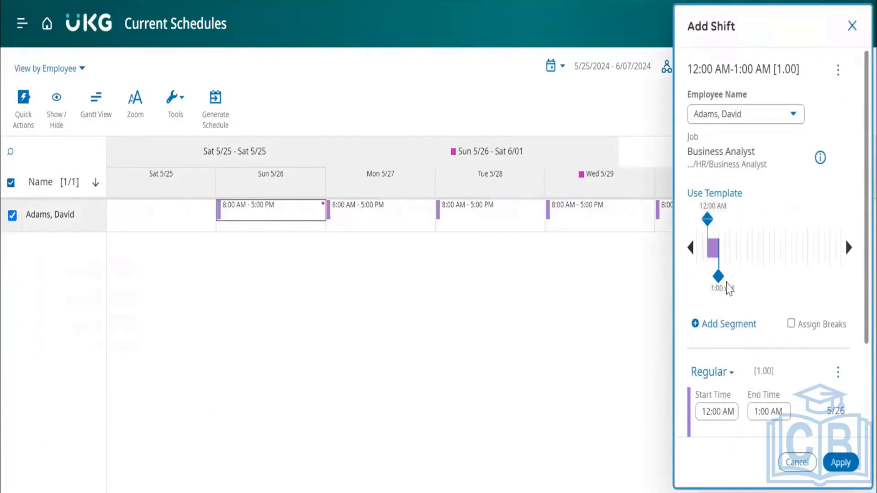
{"action": "left_click_drag", "start_coordinate": [718, 276], "coordinate": [790, 276]}
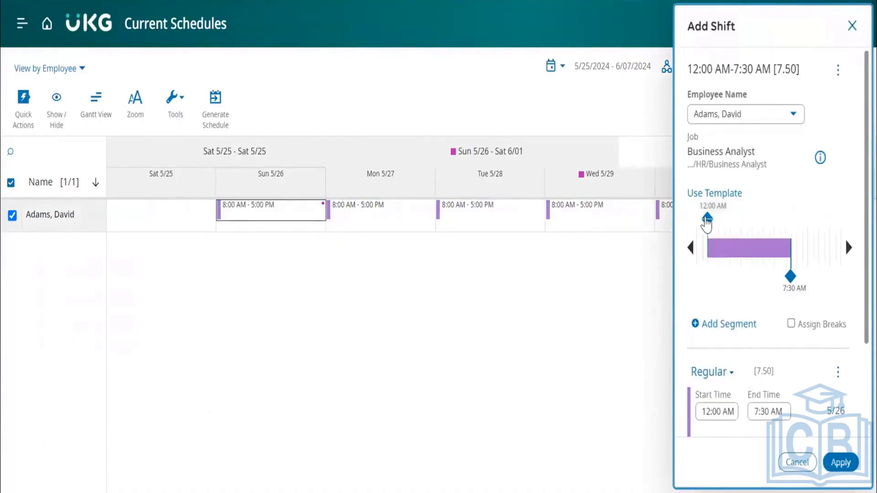
{"action": "left_click_drag", "start_coordinate": [707, 219], "coordinate": [727, 223]}
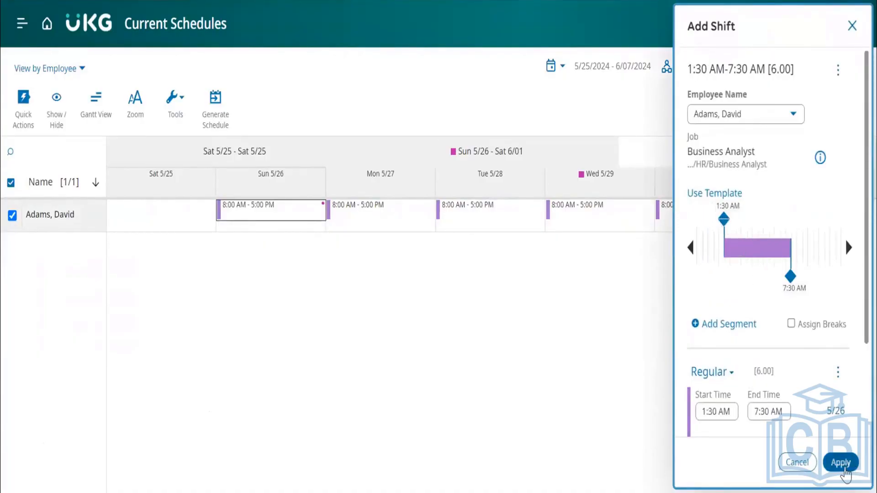
{"action": "left_click", "coordinate": [843, 465]}
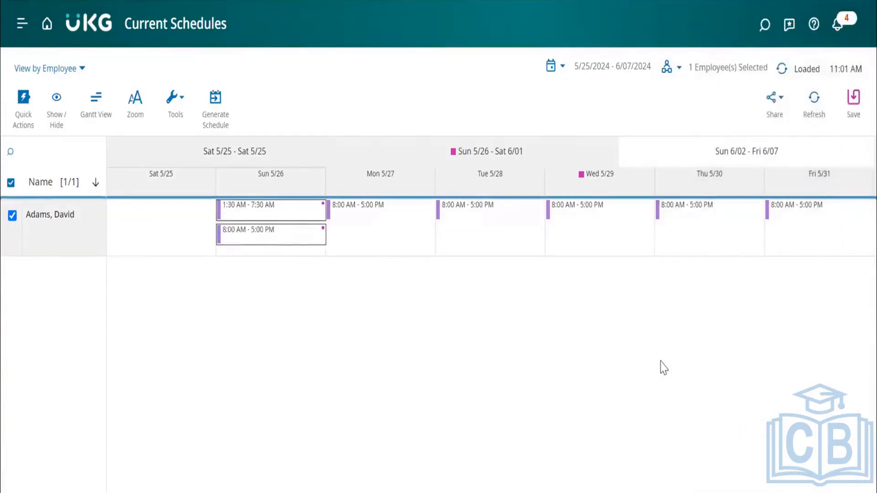
{"action": "left_click", "coordinate": [287, 215]}
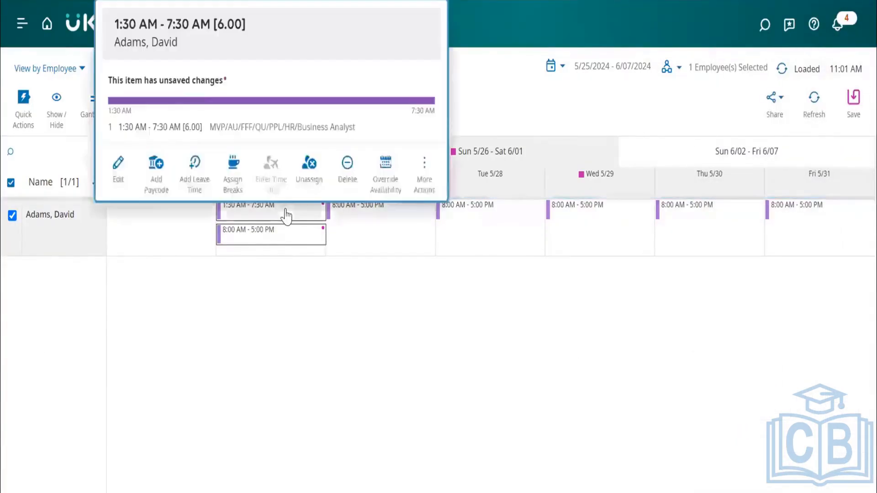
{"action": "left_click", "coordinate": [349, 167]}
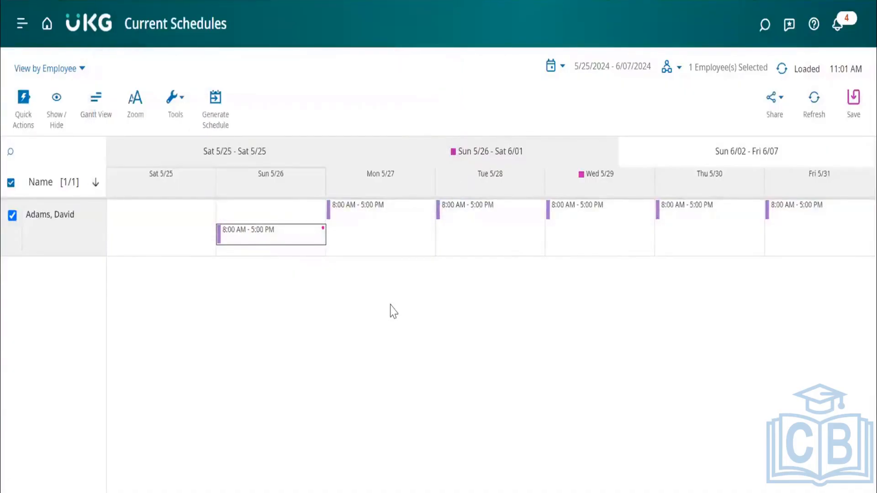
Restore the employee's schedule for Sunday 5/26 and refresh the page, discarding the unsaved changes.
{"action": "left_click", "coordinate": [264, 216]}
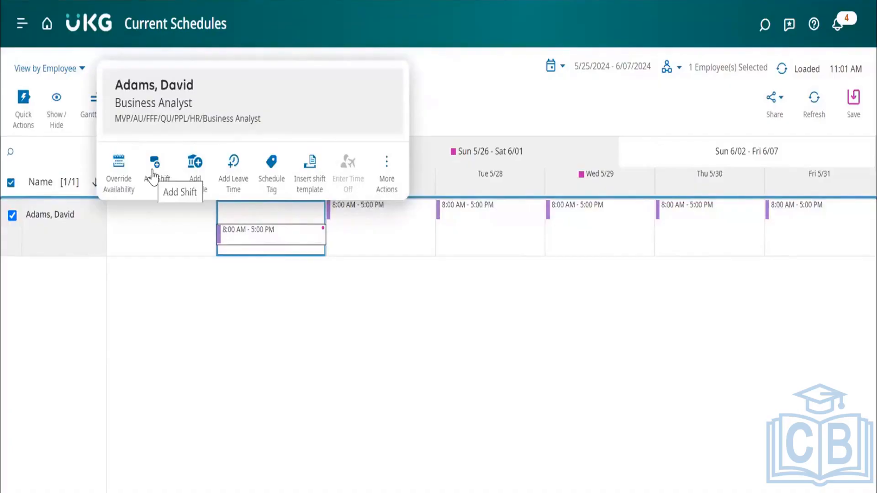
{"action": "left_click", "coordinate": [386, 180]}
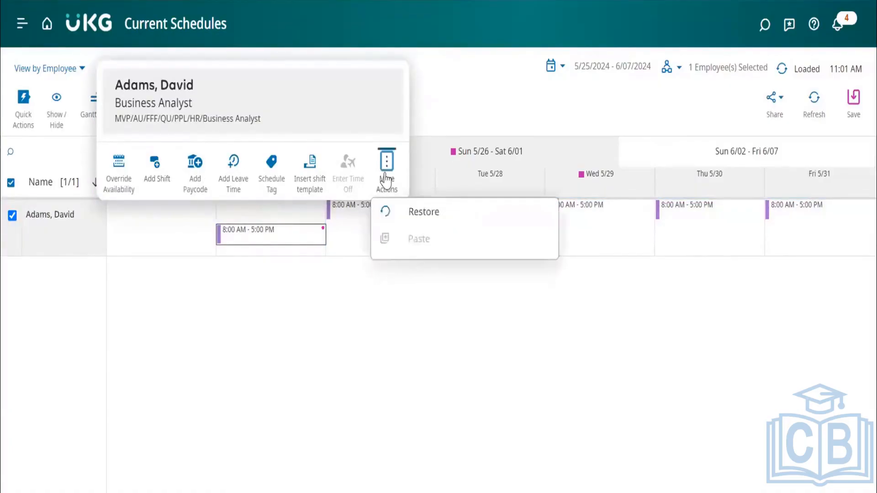
{"action": "left_click", "coordinate": [415, 213]}
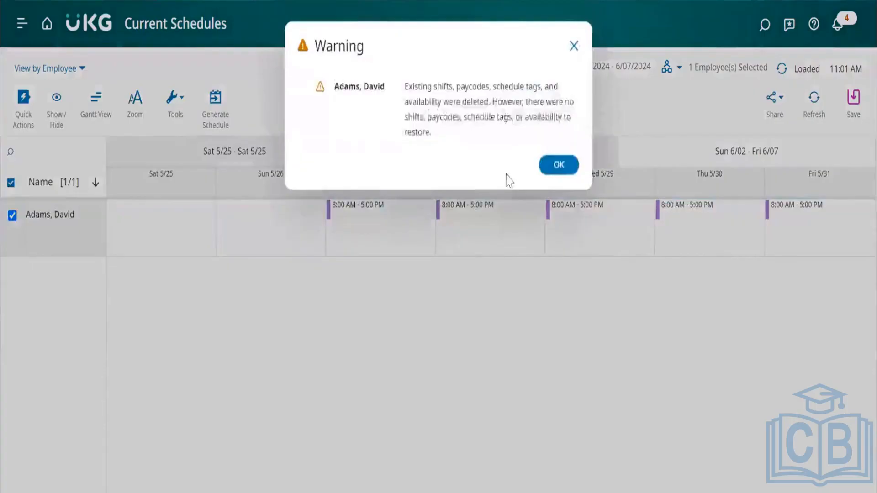
{"action": "left_click", "coordinate": [560, 166]}
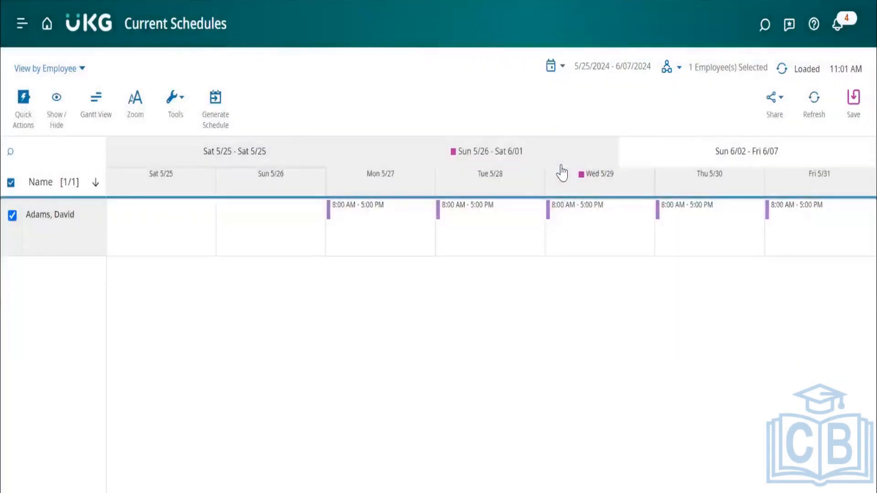
{"action": "left_click", "coordinate": [815, 100]}
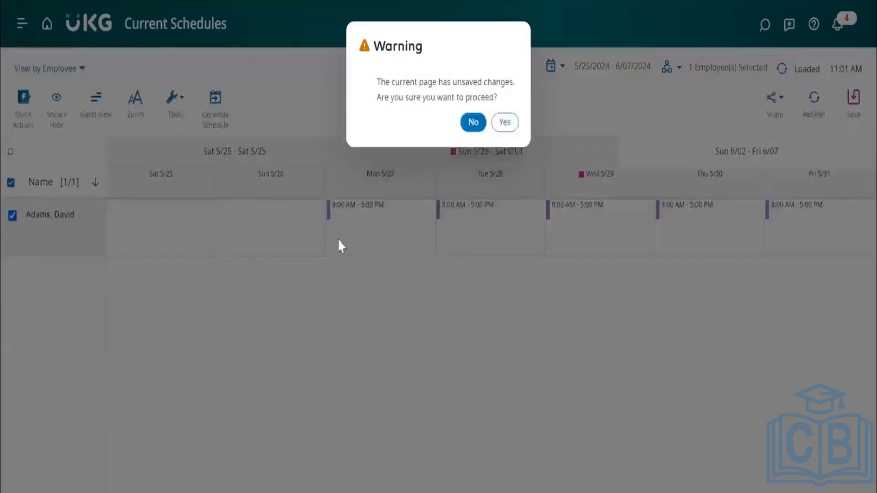
{"action": "left_click", "coordinate": [505, 123]}
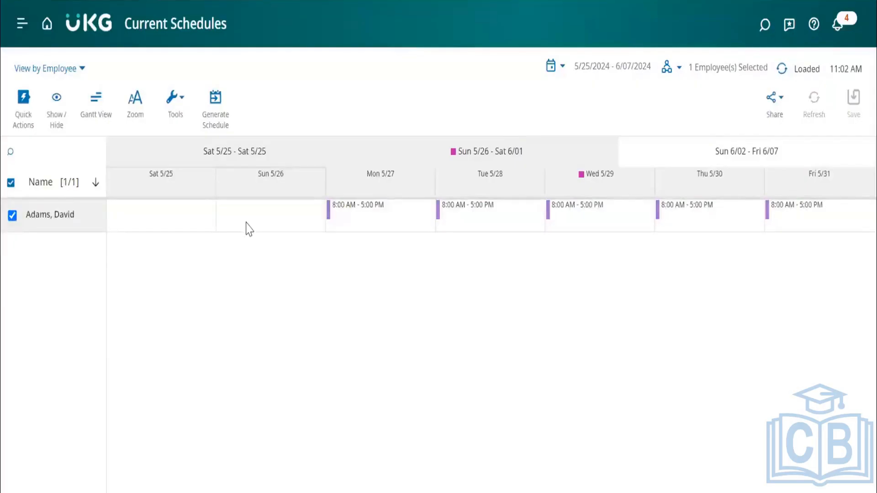
Try the Restore action on the empty Sunday 5/26 cell.
{"action": "left_click", "coordinate": [248, 227]}
{"action": "left_click", "coordinate": [386, 170]}
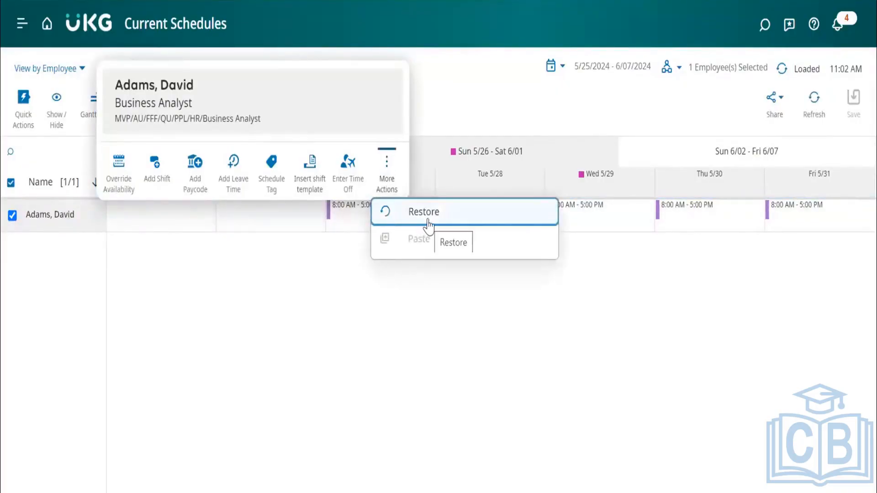
{"action": "left_click", "coordinate": [428, 220]}
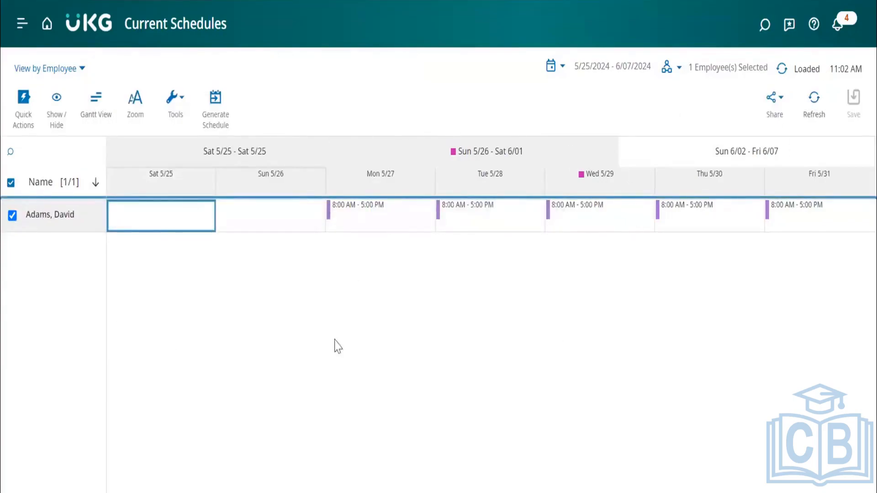
Look over the actions for Sunday 5/26 and the Add Shift form, closing the form without adding a shift.
{"action": "left_click", "coordinate": [285, 220]}
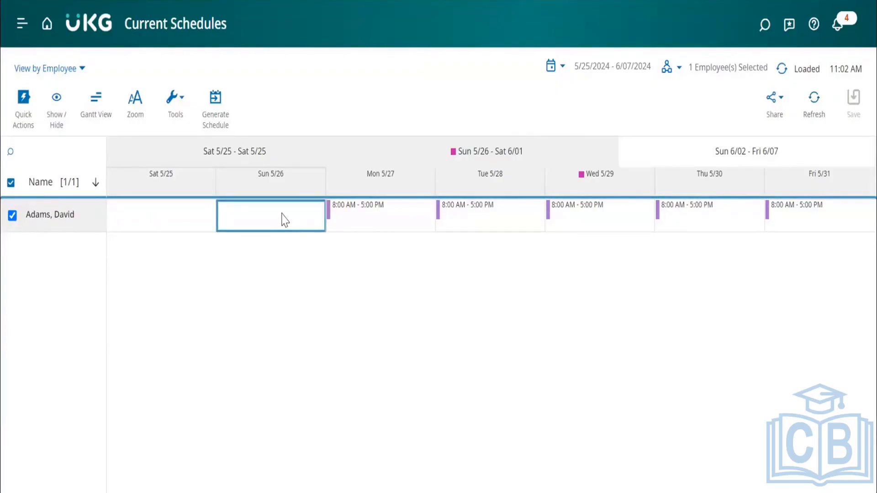
{"action": "left_click", "coordinate": [268, 208]}
{"action": "left_click", "coordinate": [268, 208]}
{"action": "right_click", "coordinate": [272, 215]}
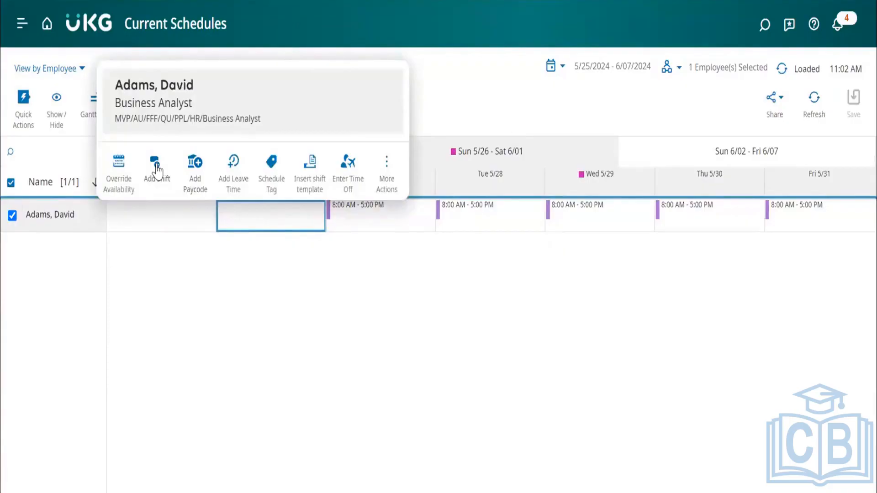
{"action": "left_click", "coordinate": [271, 224]}
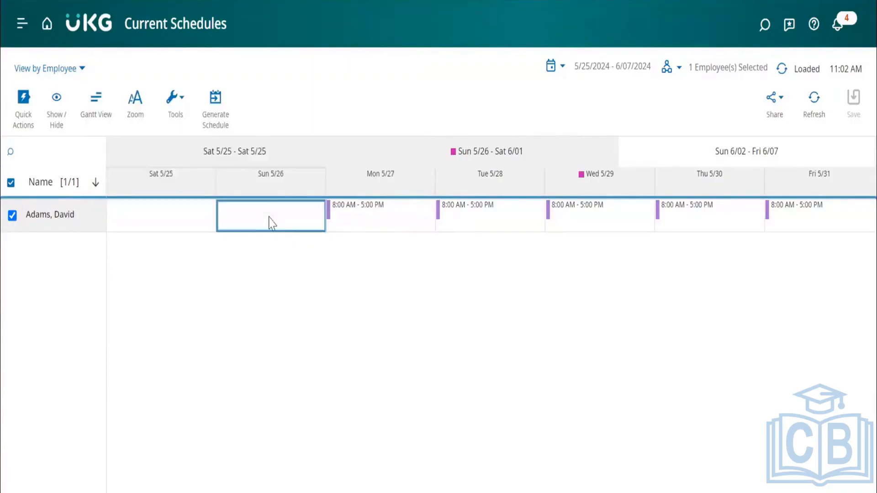
{"action": "left_click", "coordinate": [270, 217]}
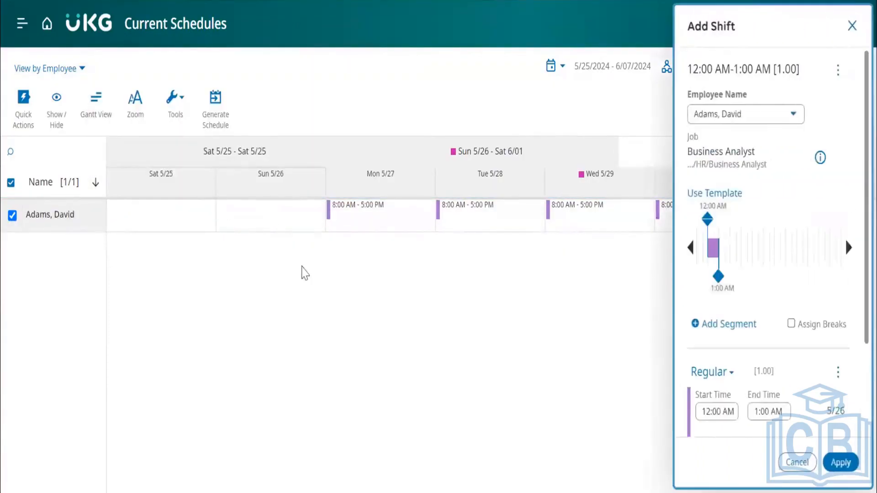
{"action": "left_click", "coordinate": [851, 26]}
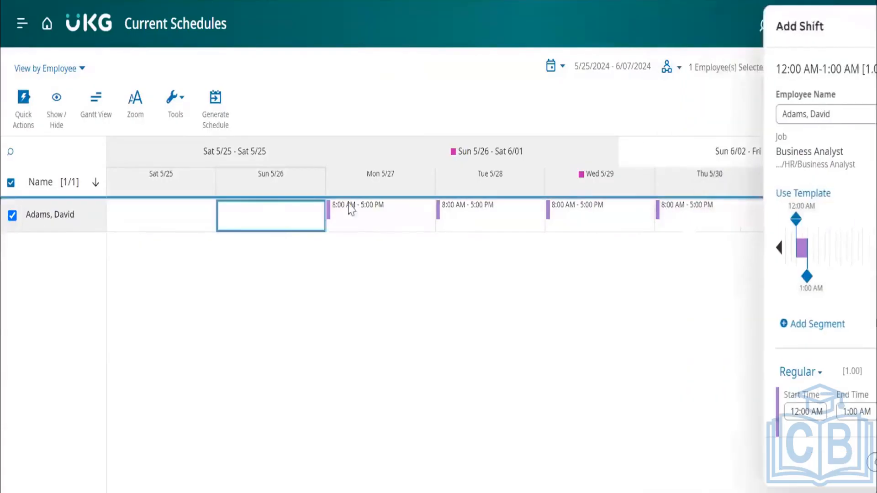
Start a new shift on Sunday 5/26 running from 4:00 AM to 6:00 AM and view its available segment types.
{"action": "left_click", "coordinate": [273, 214]}
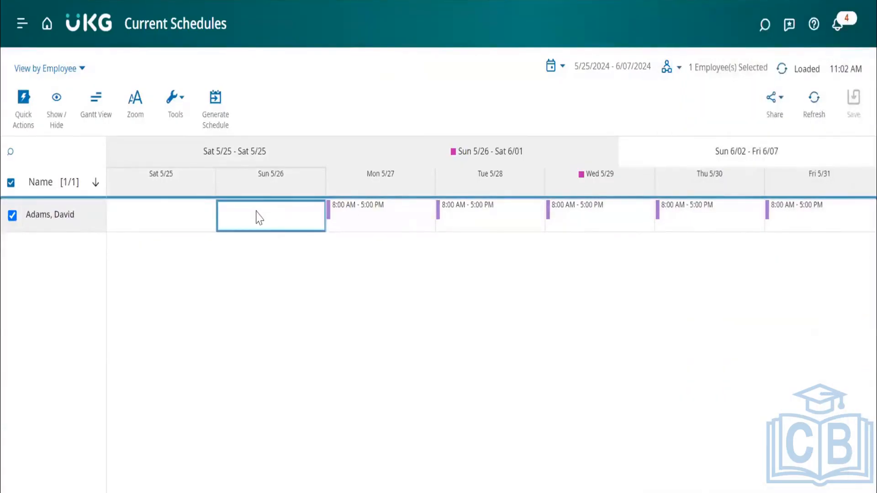
{"action": "double_click", "coordinate": [258, 210]}
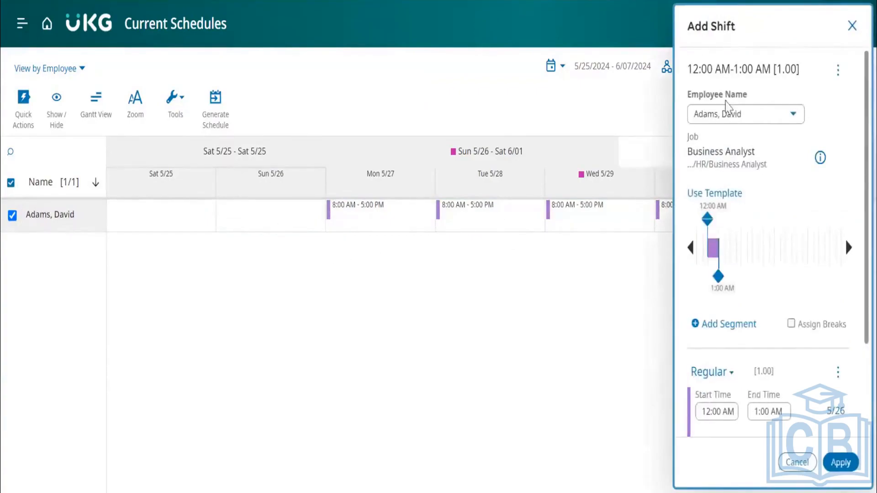
{"action": "scroll", "coordinate": [792, 212], "scroll_direction": "down", "scroll_amount": 3}
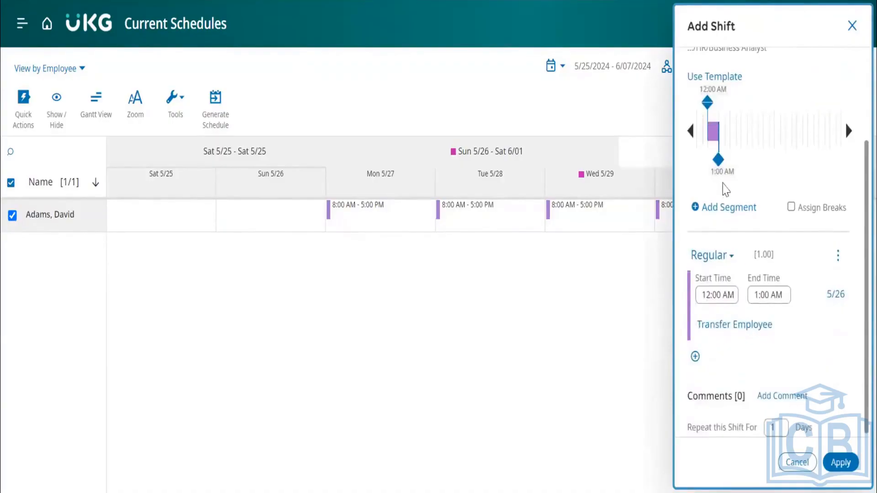
{"action": "left_click_drag", "start_coordinate": [721, 172], "coordinate": [774, 165]}
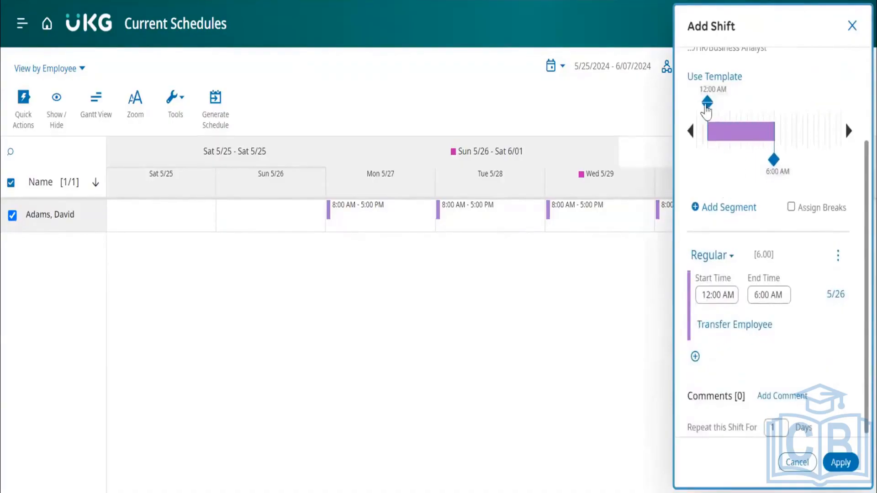
{"action": "left_click_drag", "start_coordinate": [709, 104], "coordinate": [754, 109]}
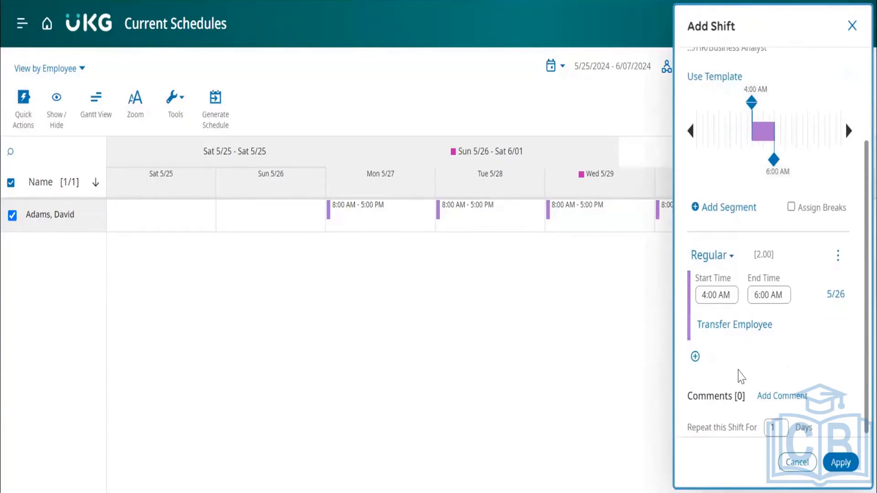
{"action": "left_click", "coordinate": [728, 258]}
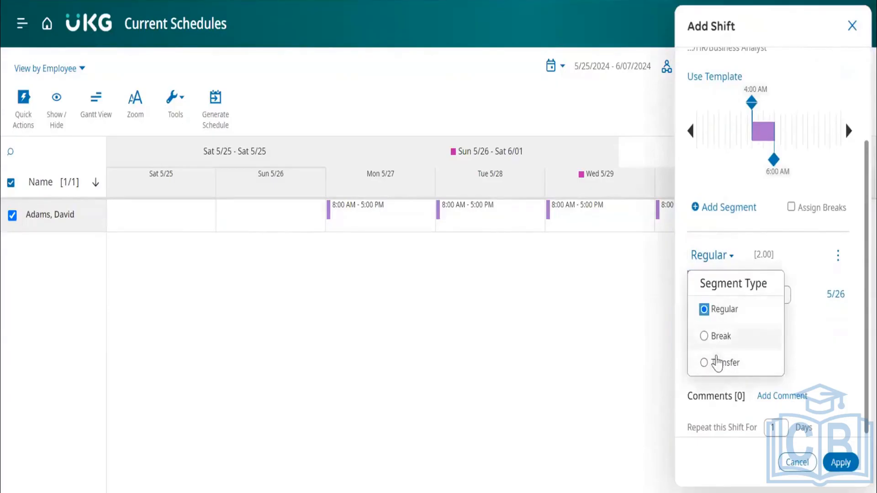
{"action": "left_click", "coordinate": [842, 352]}
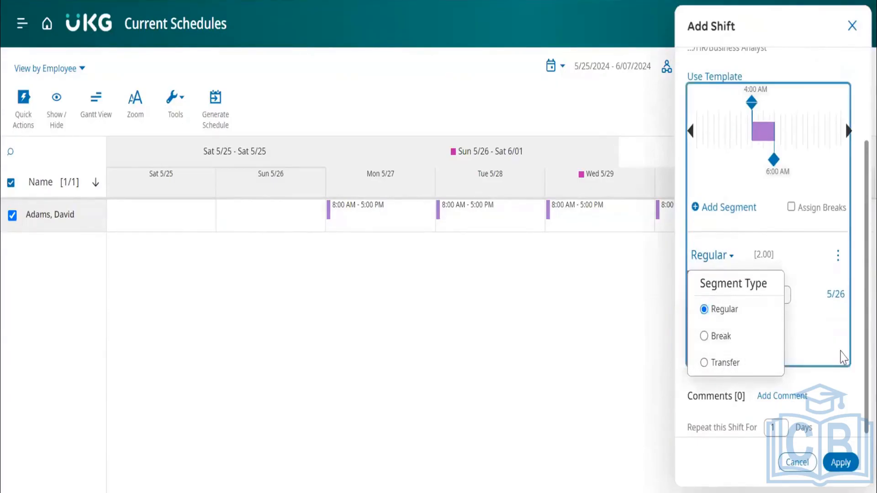
Start an additional segment in the new shift and set its segment type to Break.
{"action": "left_click", "coordinate": [703, 208]}
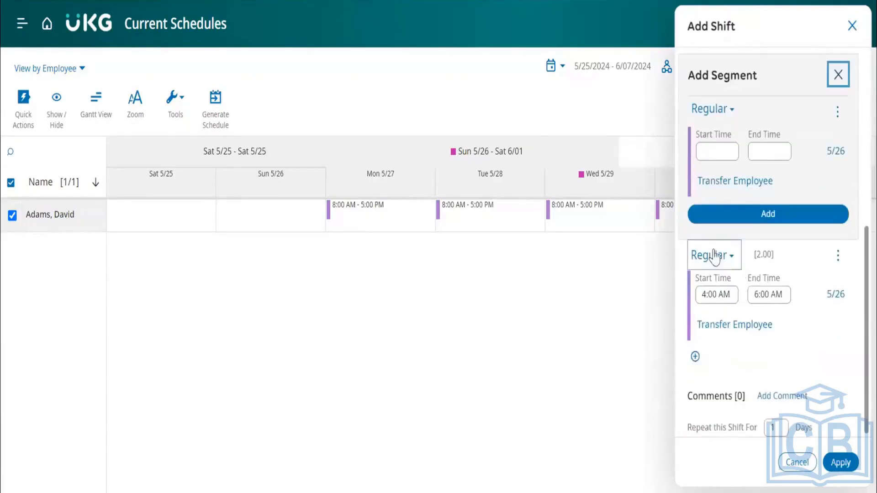
{"action": "scroll", "coordinate": [730, 258], "scroll_direction": "up", "scroll_amount": 2}
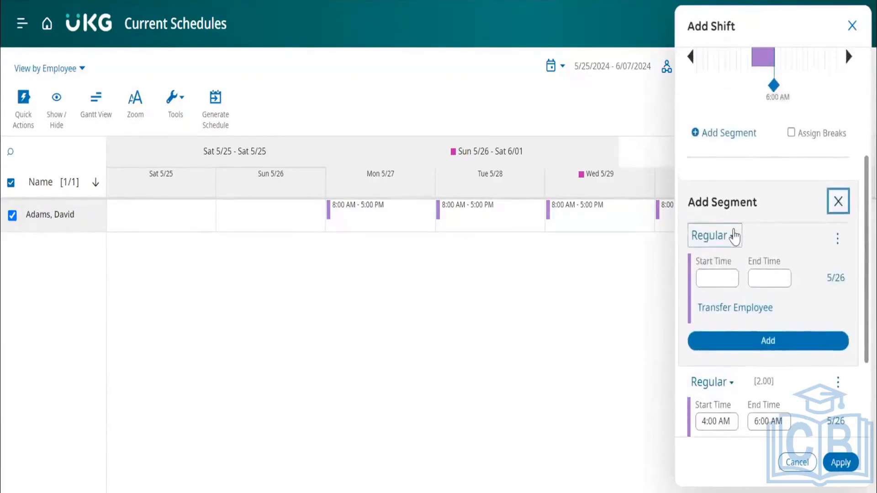
{"action": "scroll", "coordinate": [735, 236], "scroll_direction": "up", "scroll_amount": 2}
{"action": "left_click", "coordinate": [718, 336]}
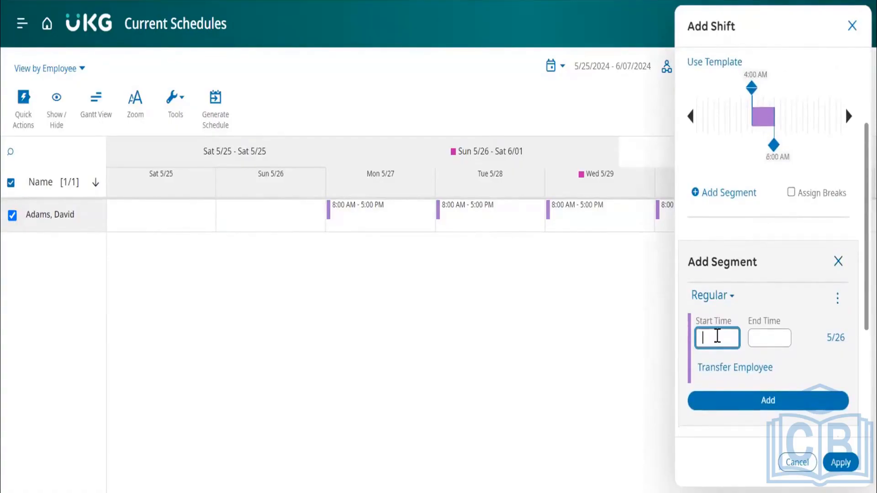
{"action": "scroll", "coordinate": [718, 336], "scroll_direction": "down", "scroll_amount": 5}
{"action": "scroll", "coordinate": [735, 338], "scroll_direction": "up", "scroll_amount": 1}
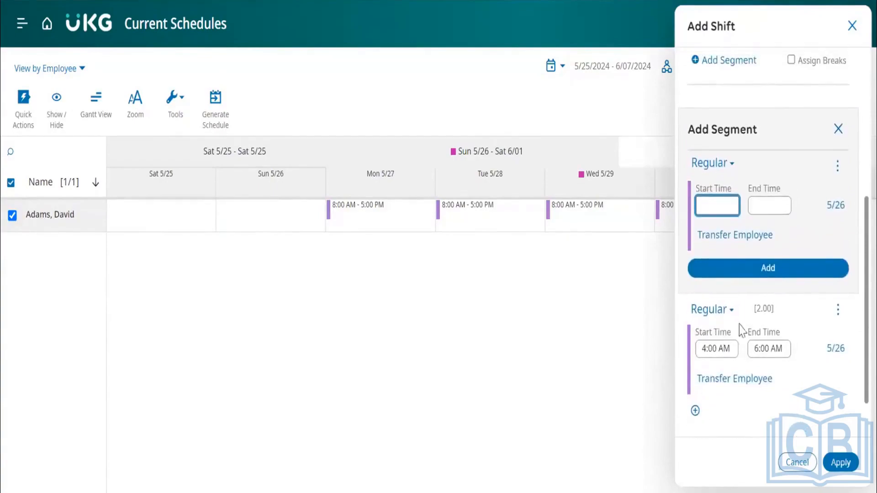
{"action": "left_click", "coordinate": [721, 166]}
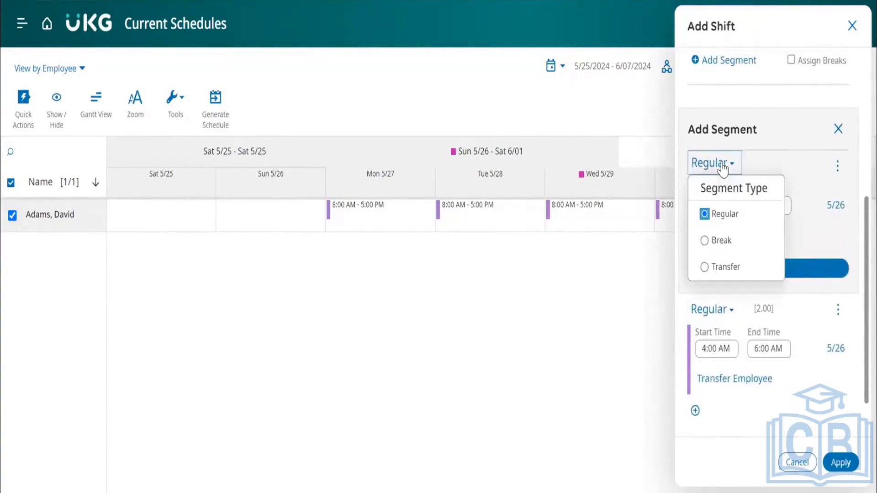
{"action": "left_click", "coordinate": [707, 242]}
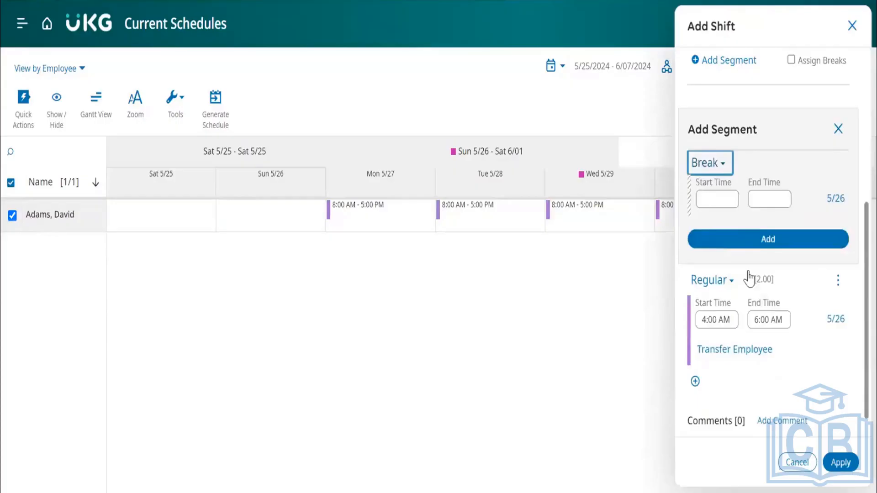
Try the Assign Breaks option and look over the rest of the Add Shift form.
{"action": "scroll", "coordinate": [749, 277], "scroll_direction": "up", "scroll_amount": 2}
{"action": "scroll", "coordinate": [737, 278], "scroll_direction": "up", "scroll_amount": 2}
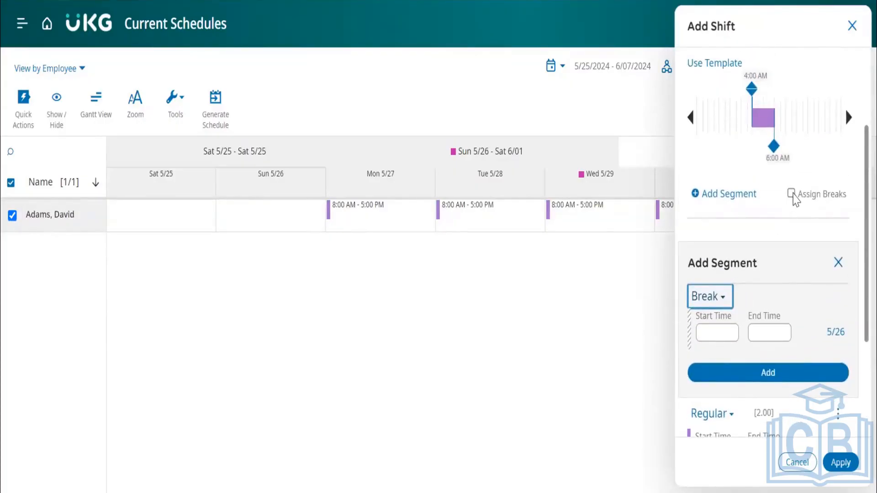
{"action": "left_click", "coordinate": [792, 193]}
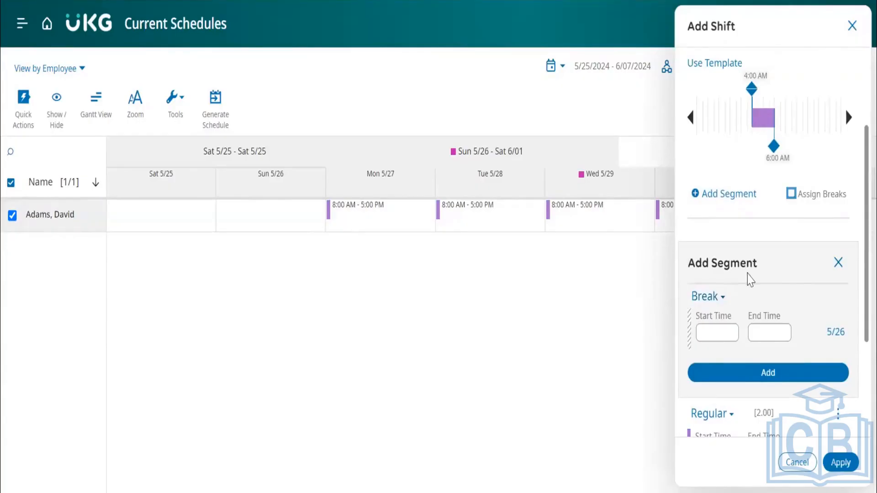
{"action": "scroll", "coordinate": [748, 277], "scroll_direction": "down", "scroll_amount": 4}
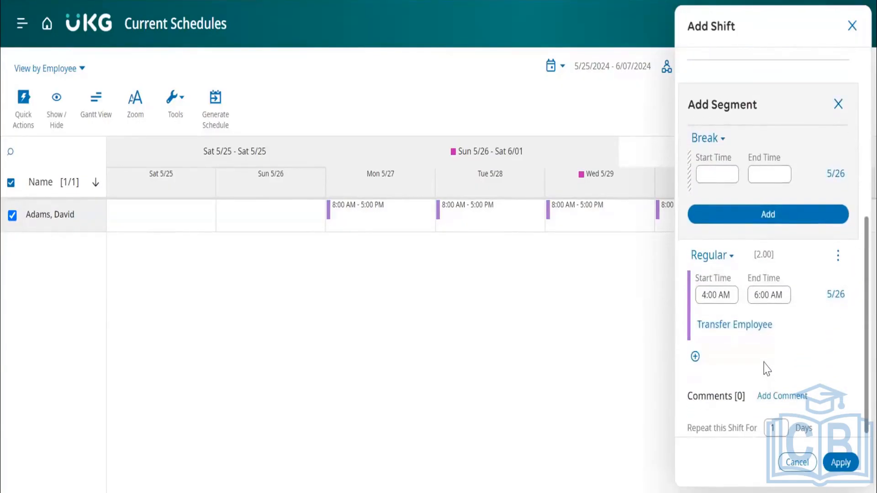
{"action": "scroll", "coordinate": [764, 369], "scroll_direction": "up", "scroll_amount": 7}
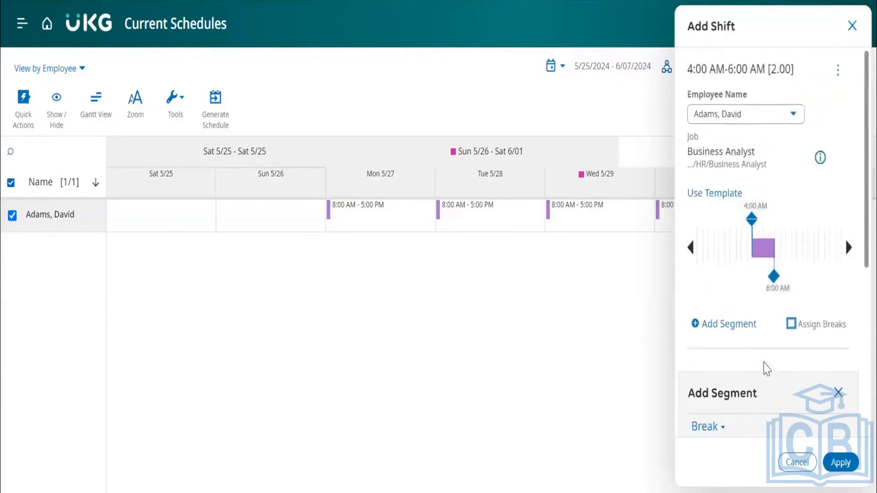
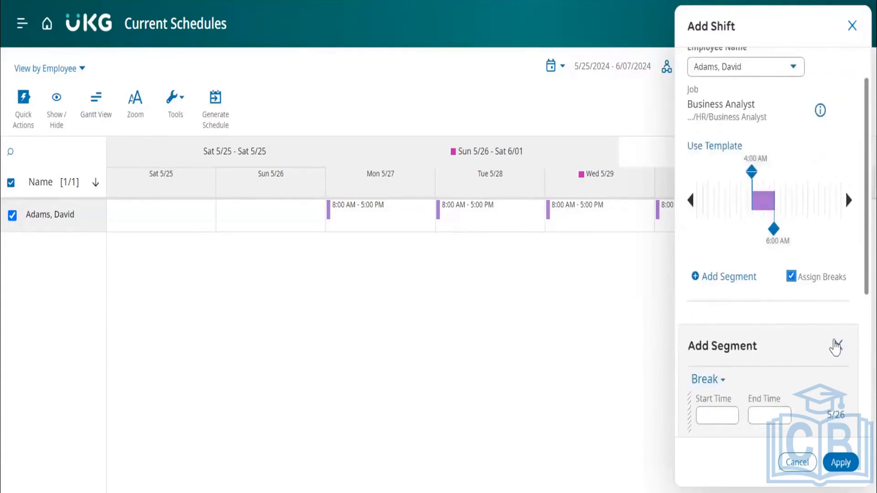
Discard the additional segment, set the Sunday 5/26 shift to run from 4:45 AM to 5:00 AM and apply it.
{"action": "left_click", "coordinate": [836, 345]}
{"action": "scroll", "coordinate": [768, 299], "scroll_direction": "down", "scroll_amount": 2}
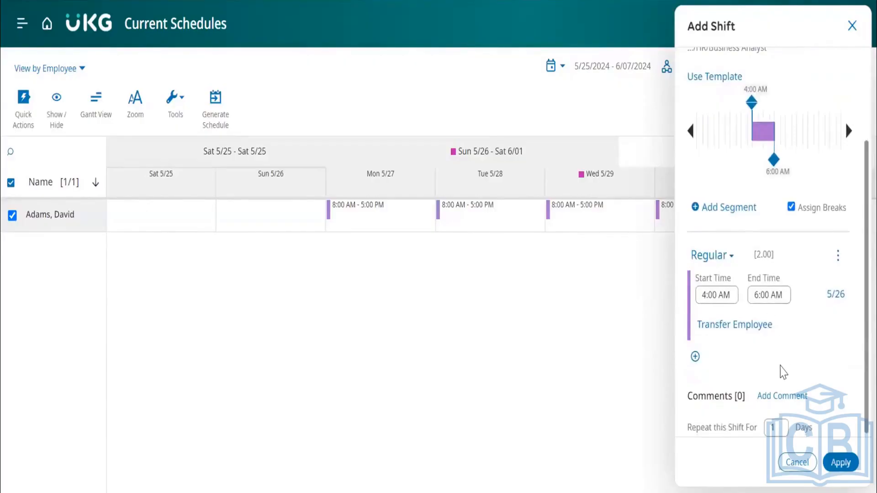
{"action": "scroll", "coordinate": [783, 373], "scroll_direction": "up", "scroll_amount": 3}
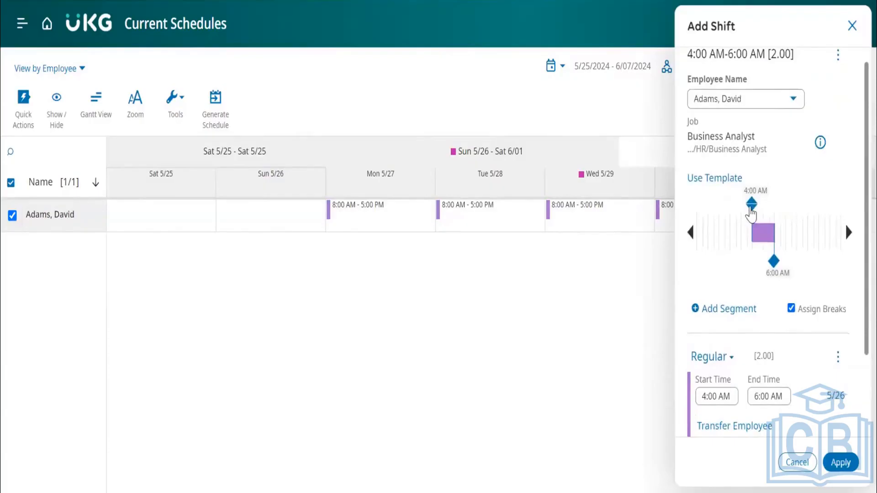
{"action": "left_click_drag", "start_coordinate": [751, 212], "coordinate": [760, 211]}
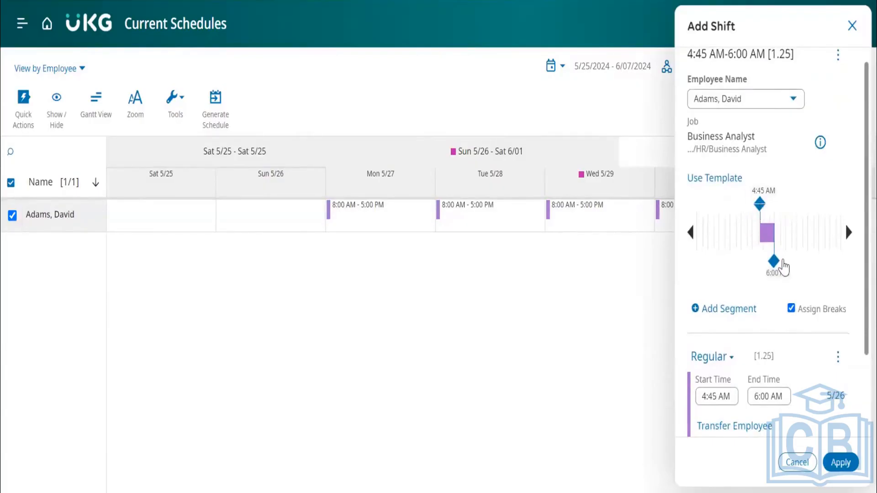
{"action": "left_click_drag", "start_coordinate": [777, 264], "coordinate": [768, 271]}
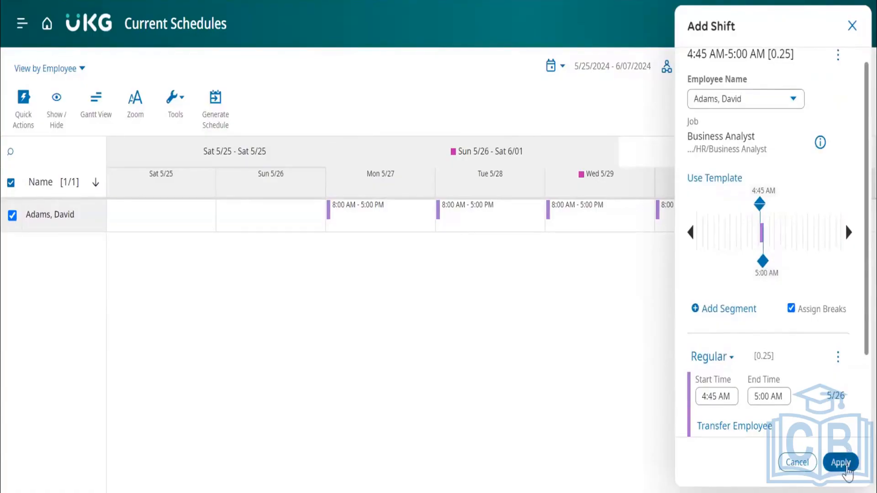
{"action": "left_click", "coordinate": [844, 463]}
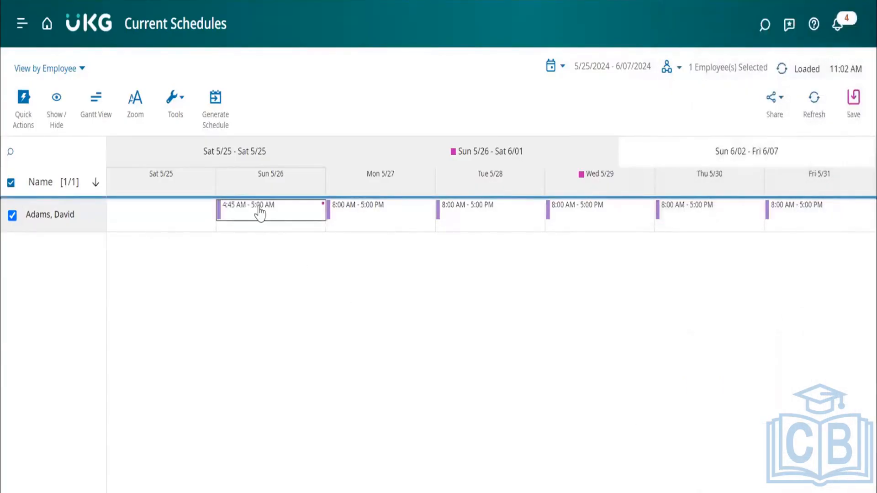
Look over the details and available actions of the Sunday 5/26 and Monday 5/27 shifts.
{"action": "mouse_move", "coordinate": [260, 212]}
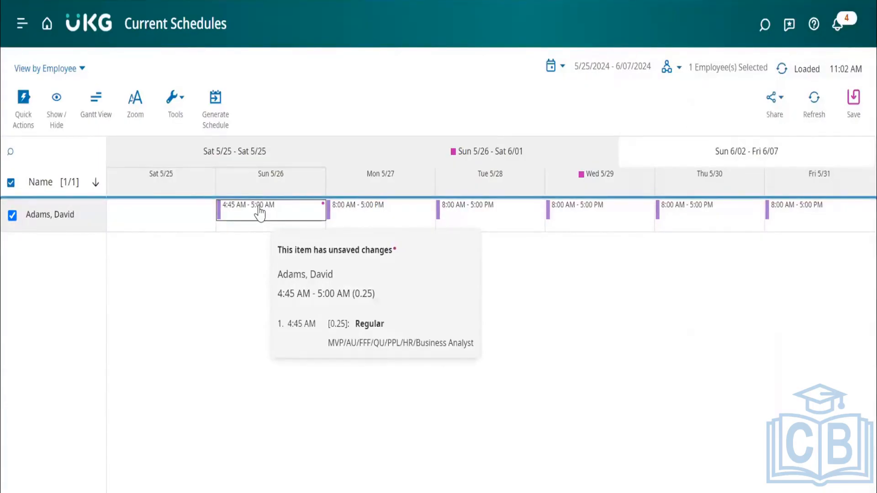
{"action": "double_click", "coordinate": [260, 207]}
{"action": "left_click", "coordinate": [286, 291]}
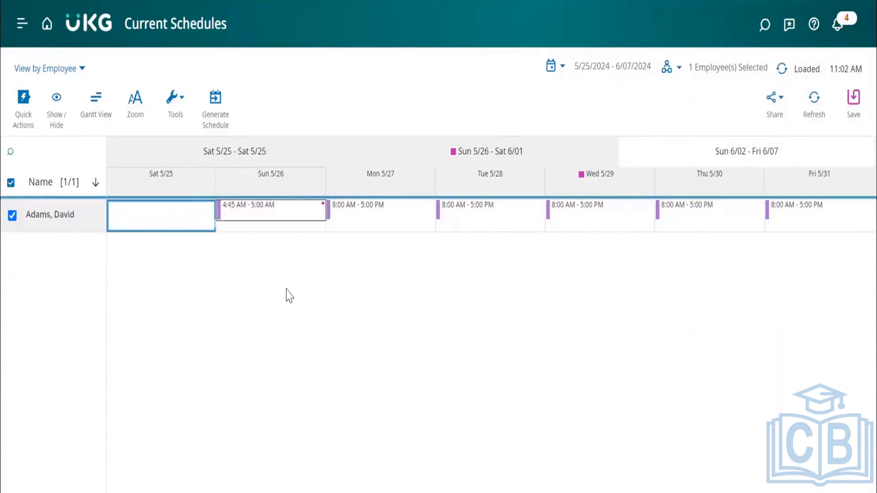
{"action": "left_click", "coordinate": [237, 217]}
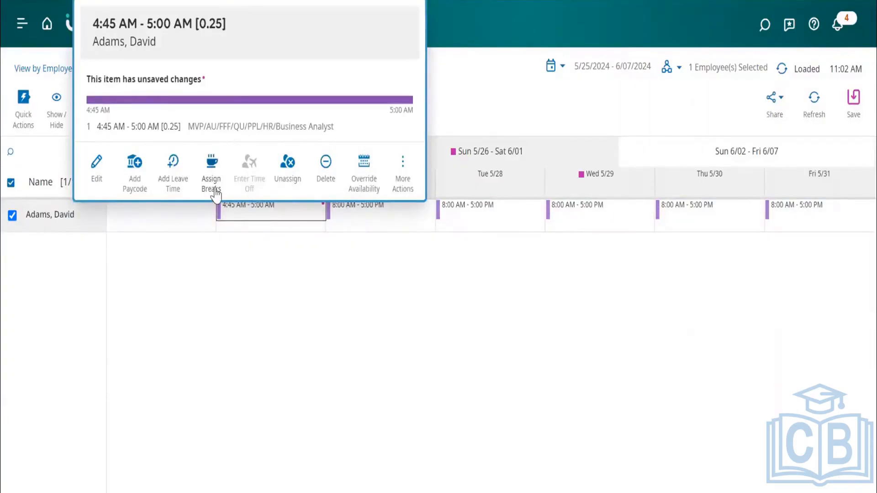
{"action": "left_click", "coordinate": [376, 211]}
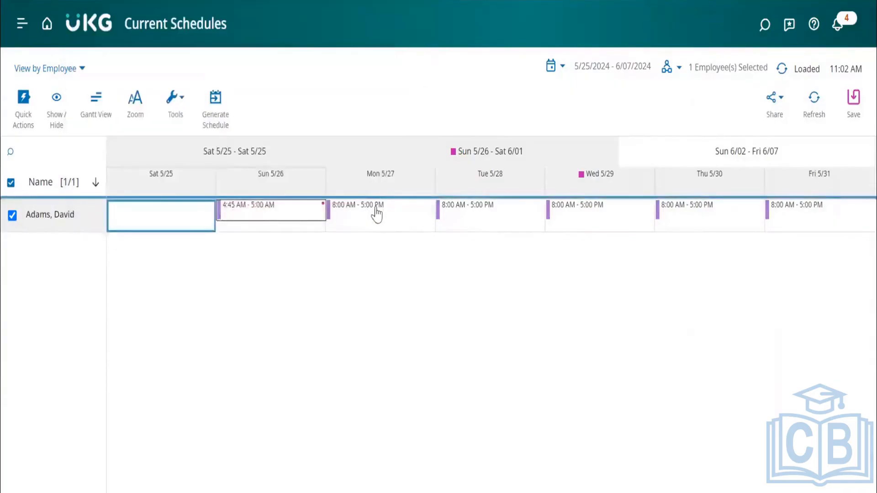
{"action": "left_click", "coordinate": [377, 214]}
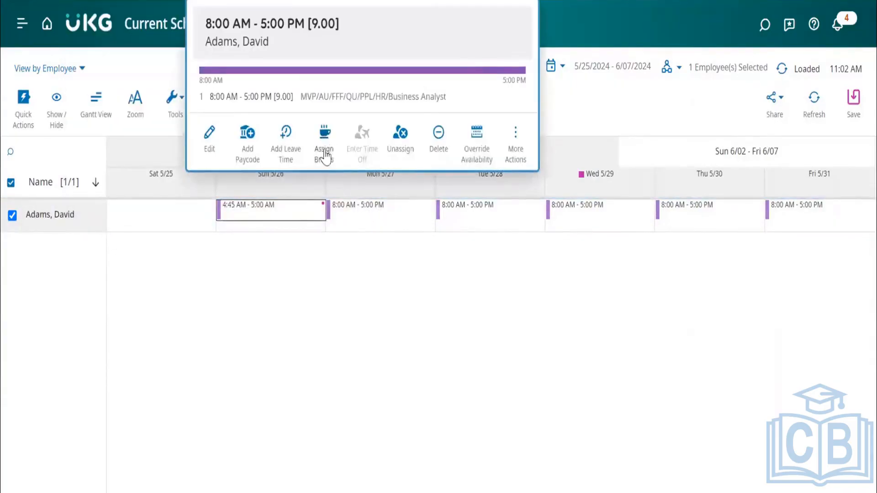
{"action": "left_click", "coordinate": [373, 269]}
{"action": "right_click", "coordinate": [391, 216]}
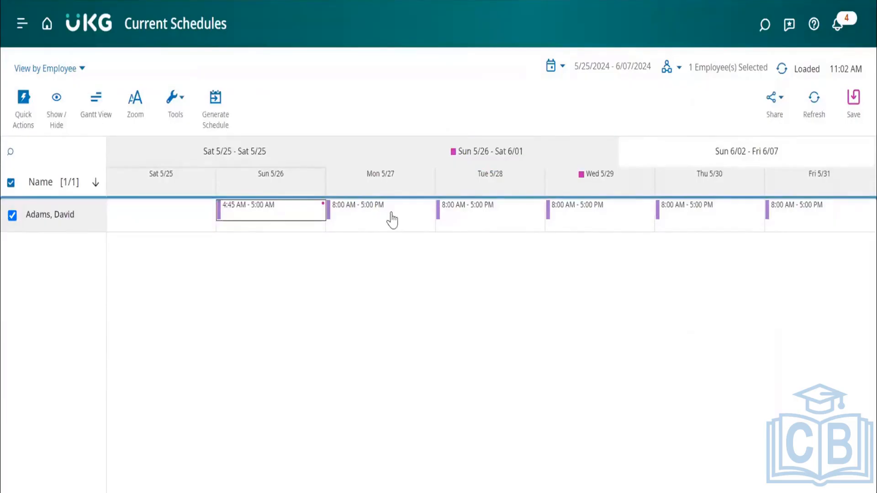
{"action": "double_click", "coordinate": [392, 213]}
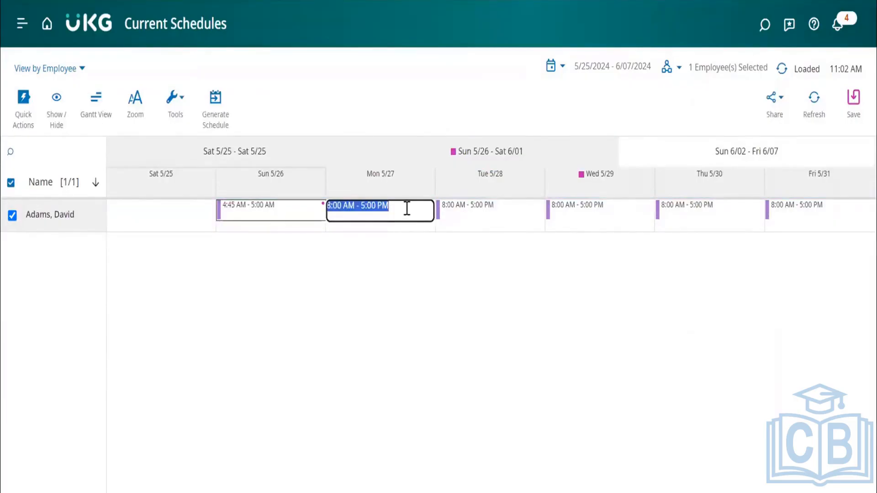
{"action": "left_click", "coordinate": [414, 263]}
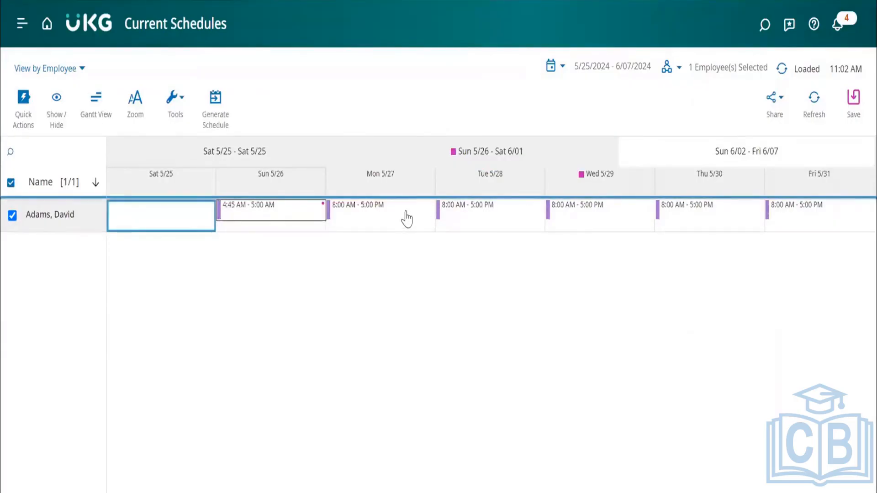
{"action": "left_click", "coordinate": [407, 218]}
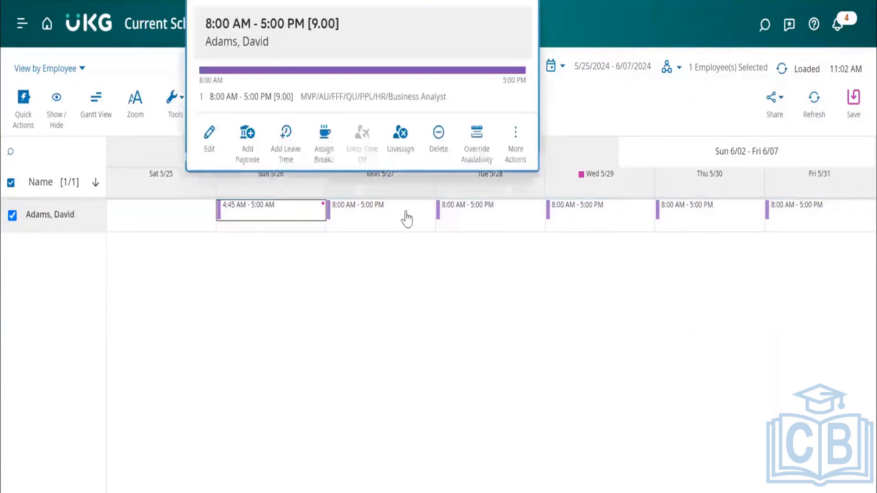
{"action": "left_click", "coordinate": [358, 294]}
Try to assign breaks to the Sunday 5/26 shift and check its entry in the schedule.
{"action": "left_click", "coordinate": [289, 215]}
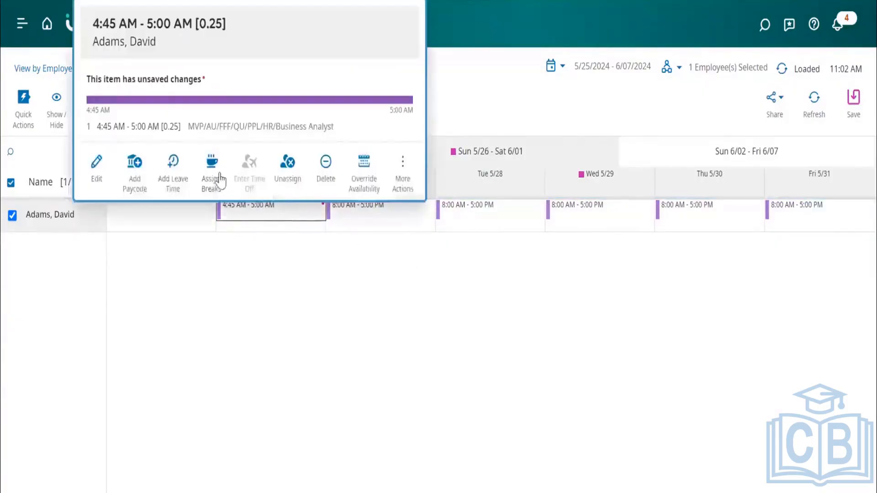
{"action": "left_click", "coordinate": [213, 181]}
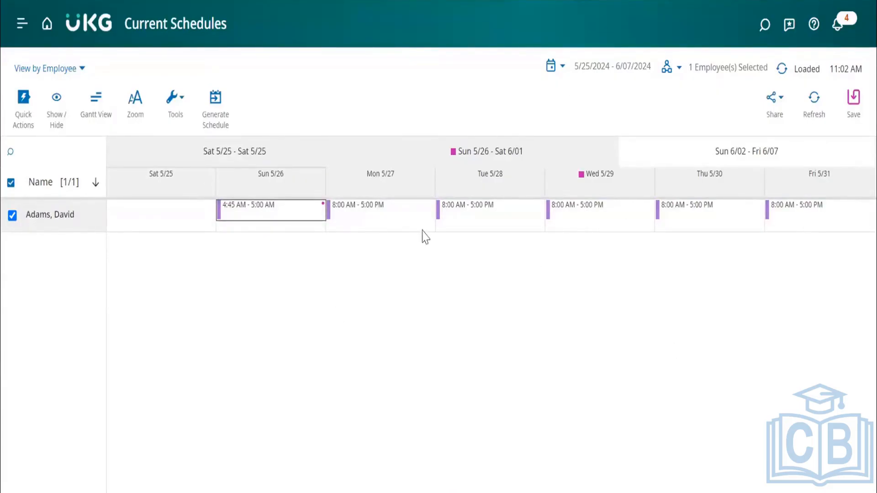
{"action": "double_click", "coordinate": [266, 209]}
{"action": "left_click", "coordinate": [313, 260]}
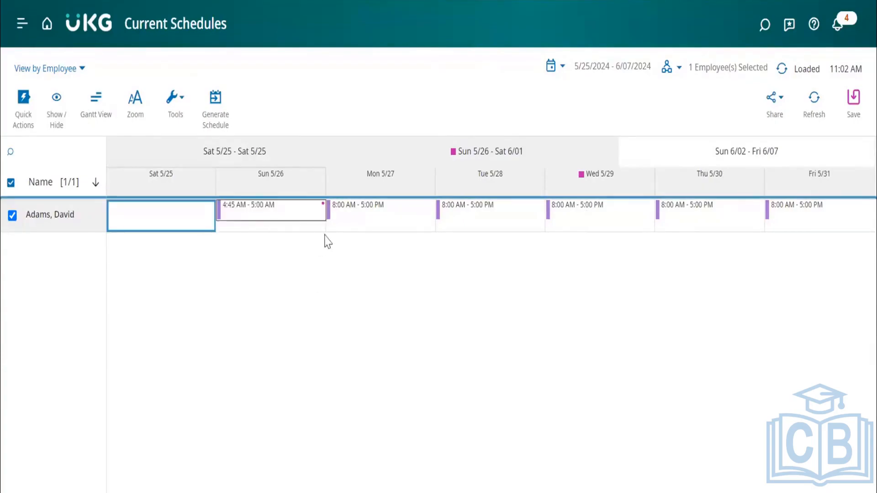
Try to assign breaks to the Monday 5/27 shift and check its details.
{"action": "double_click", "coordinate": [367, 208]}
{"action": "left_click", "coordinate": [402, 274]}
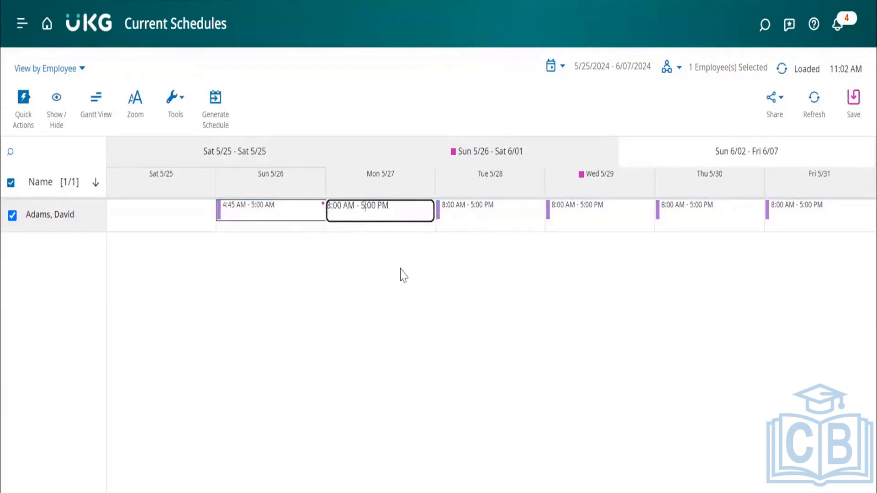
{"action": "right_click", "coordinate": [402, 213]}
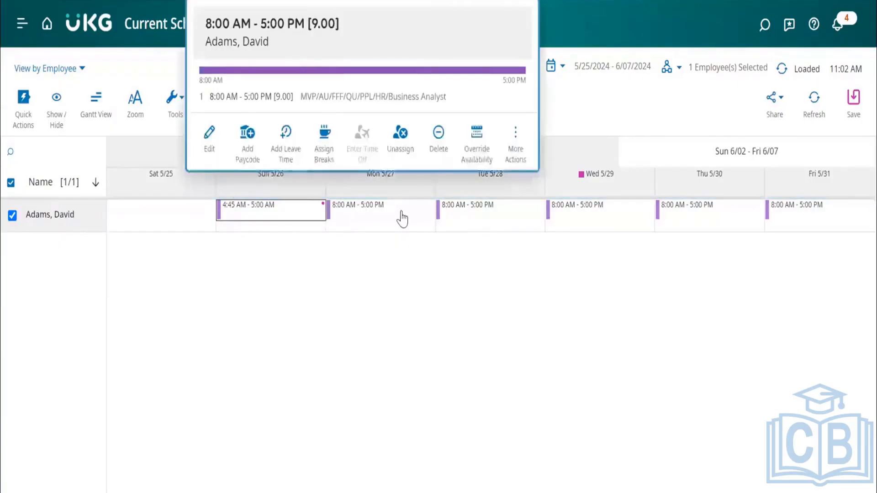
{"action": "left_click", "coordinate": [321, 140]}
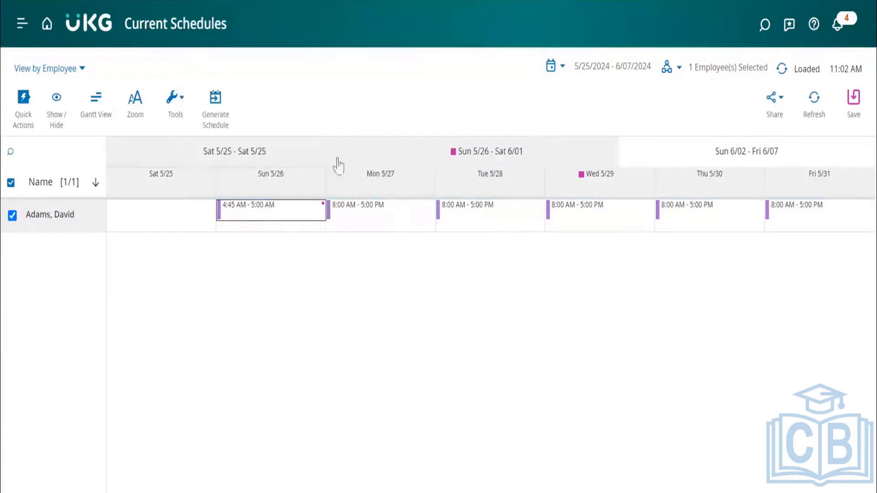
{"action": "double_click", "coordinate": [379, 213]}
{"action": "left_click", "coordinate": [415, 247]}
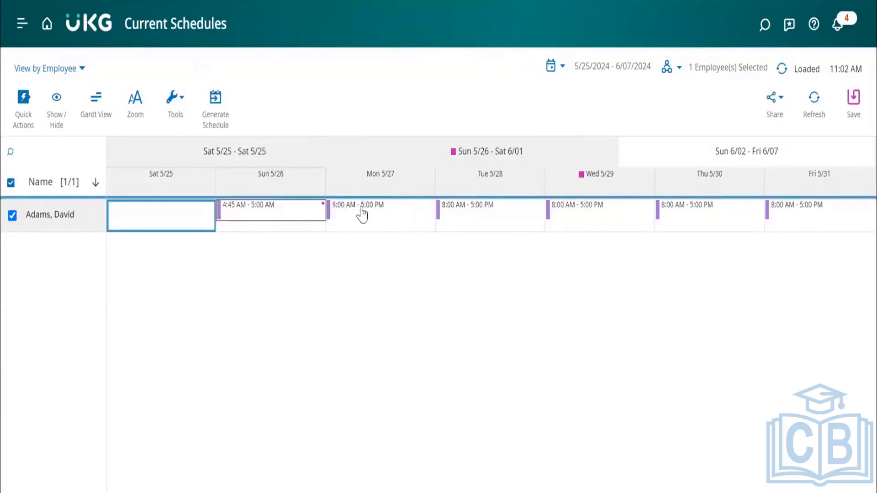
{"action": "mouse_move", "coordinate": [362, 214]}
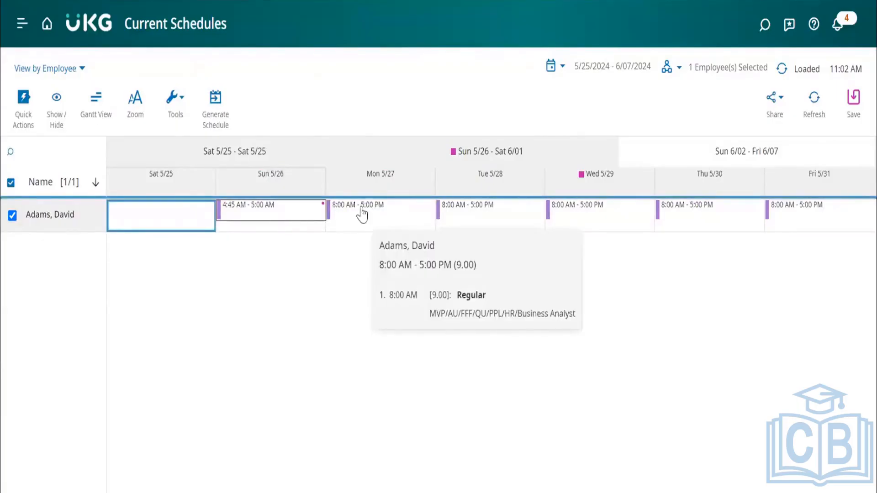
Delete the Sunday 5/26 shift and open a blank Add Shift form for the same day.
{"action": "right_click", "coordinate": [296, 222]}
{"action": "left_click", "coordinate": [327, 180]}
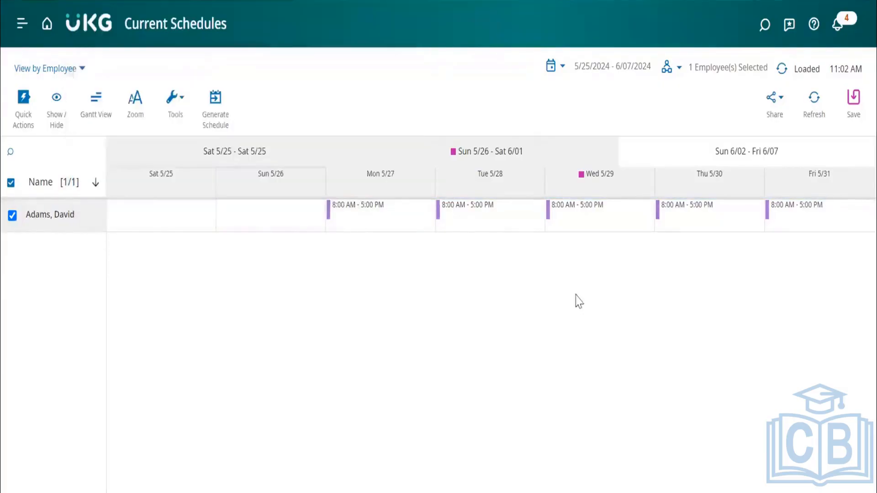
{"action": "right_click", "coordinate": [280, 211]}
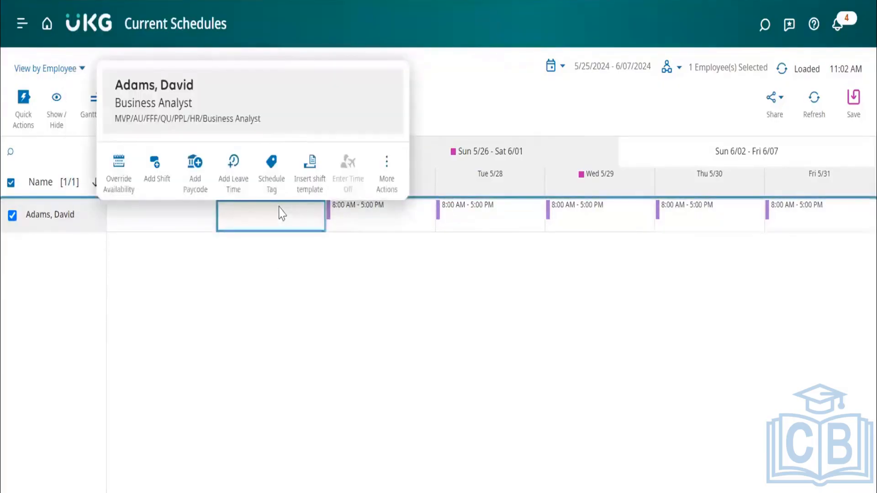
{"action": "left_click", "coordinate": [276, 218]}
{"action": "double_click", "coordinate": [269, 215]}
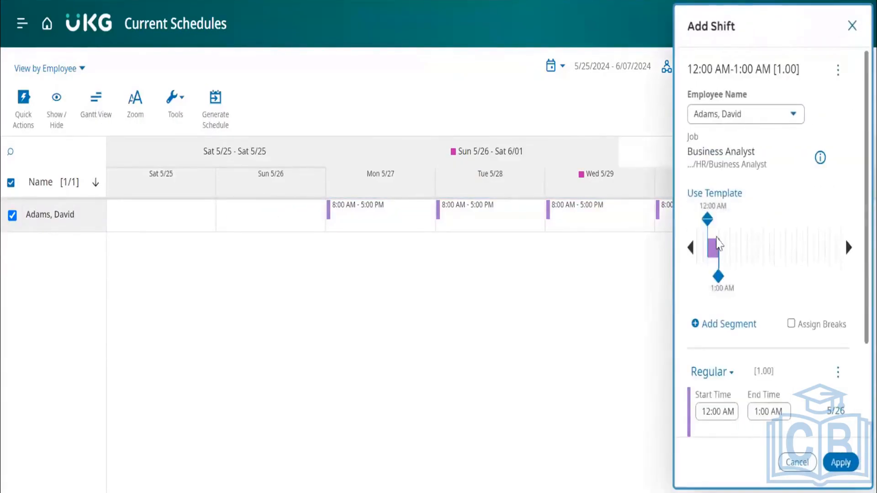
Set the new Sunday 5/26 shift to start at 8:30 AM and end at 5:30 PM.
{"action": "left_click_drag", "start_coordinate": [718, 276], "coordinate": [814, 279]}
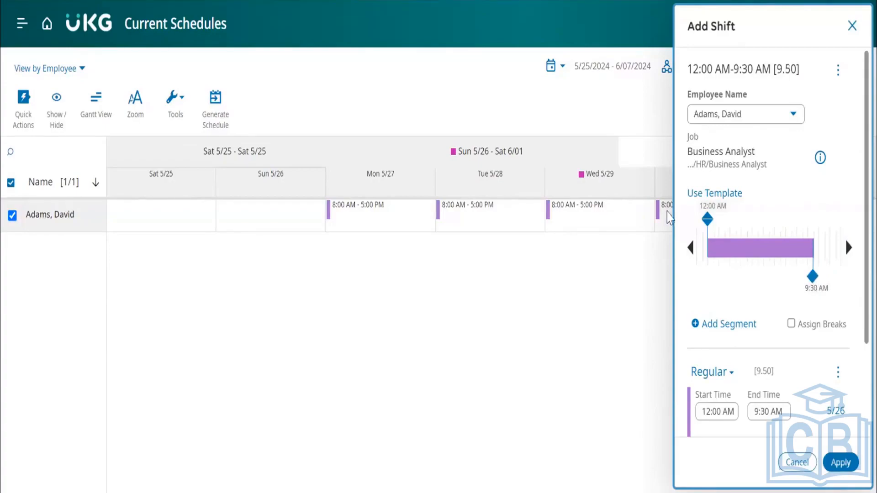
{"action": "left_click_drag", "start_coordinate": [707, 219], "coordinate": [792, 222]}
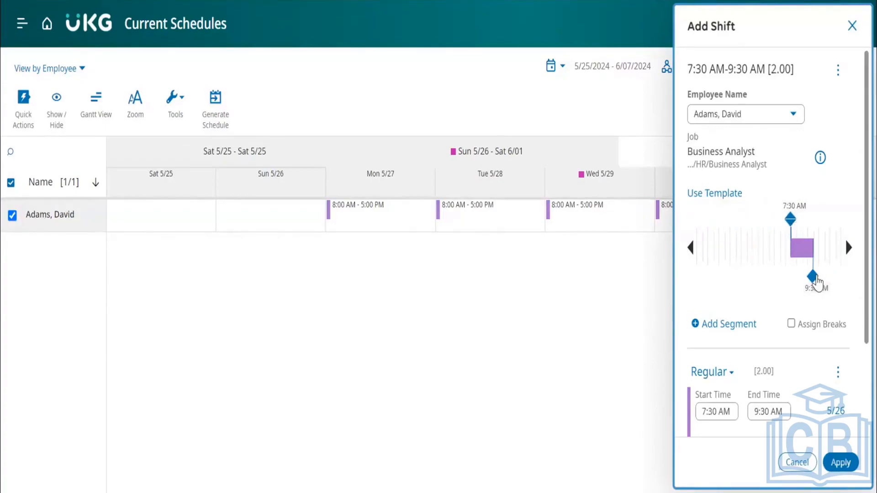
{"action": "scroll", "coordinate": [719, 411], "scroll_direction": "down", "scroll_amount": 3}
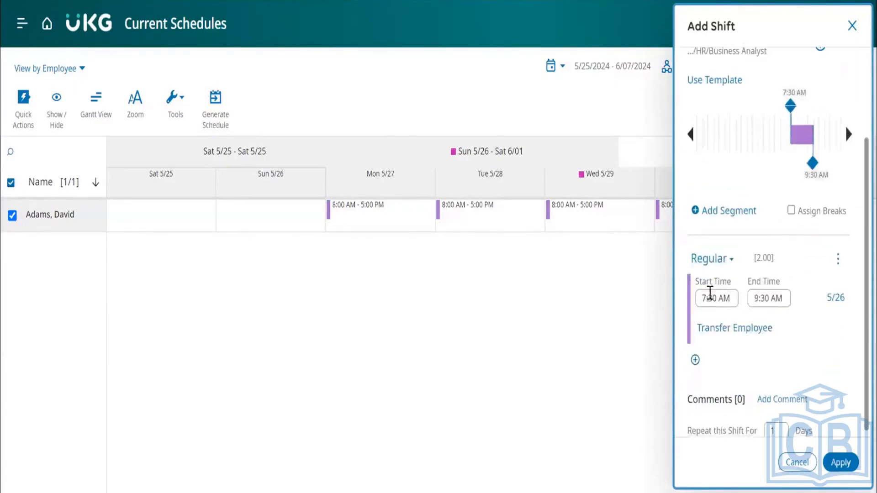
{"action": "left_click", "coordinate": [707, 299]}
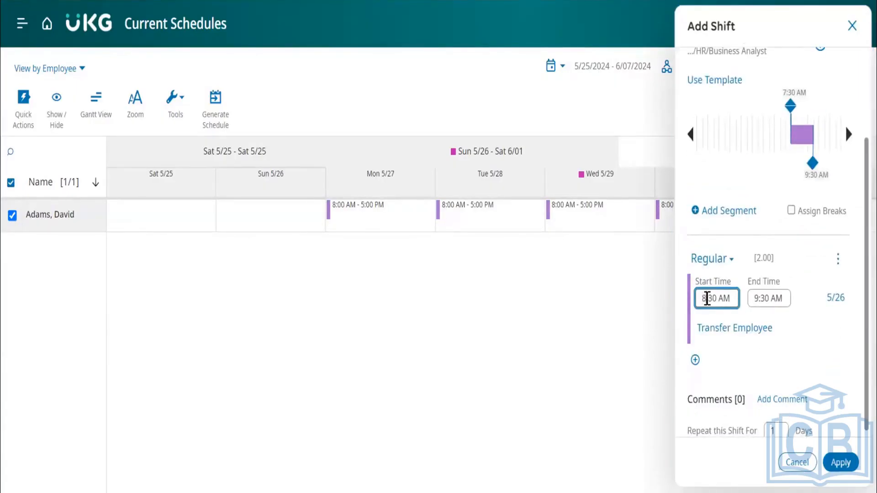
{"action": "key", "text": "BackSpace"}
{"action": "type", "text": "8"}
{"action": "left_click", "coordinate": [760, 299]}
{"action": "key", "text": "BackSpace"}
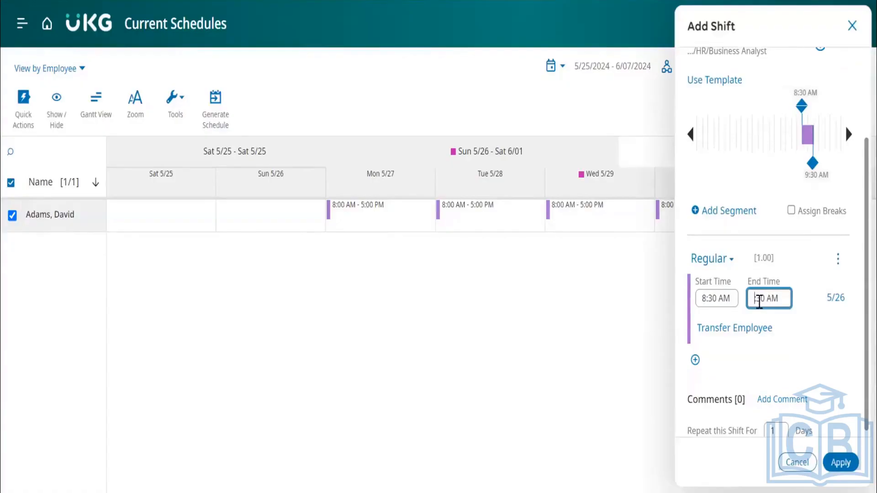
{"action": "type", "text": "5"}
{"action": "left_click", "coordinate": [798, 224]}
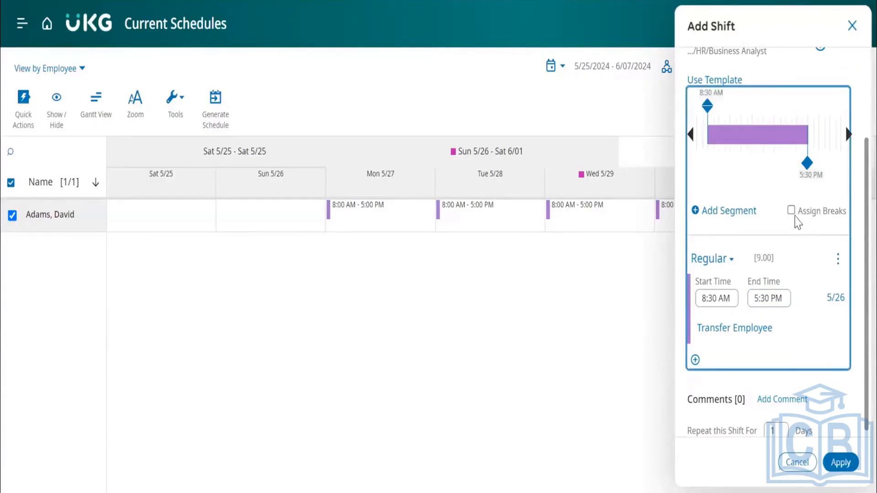
Enable the Assign Breaks option for the new Sunday 5/26 shift.
{"action": "left_click", "coordinate": [792, 211]}
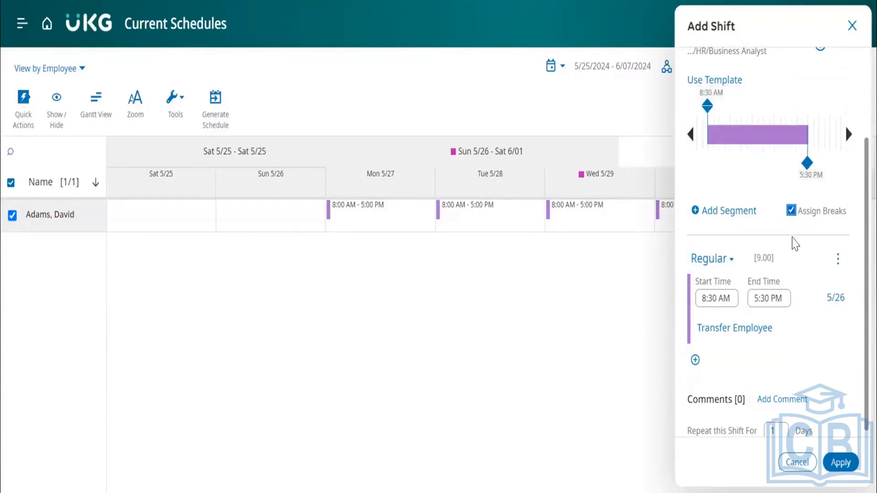
{"action": "left_click", "coordinate": [792, 211]}
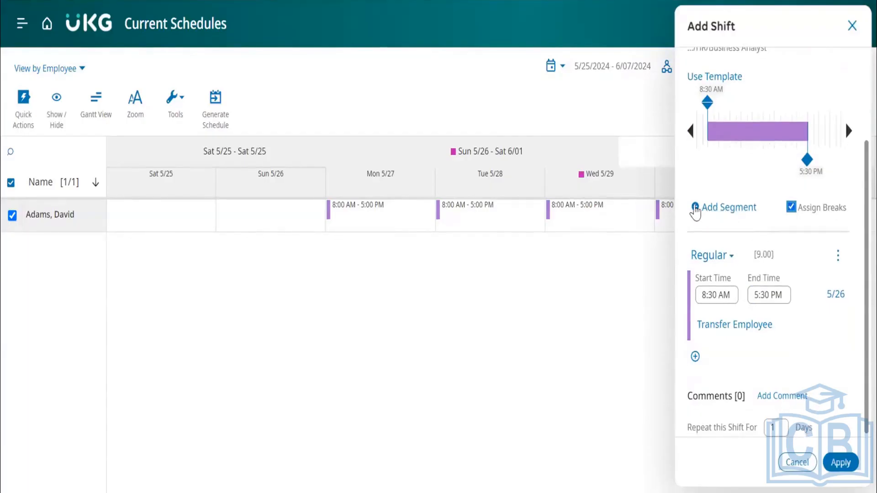
{"action": "left_click", "coordinate": [695, 209]}
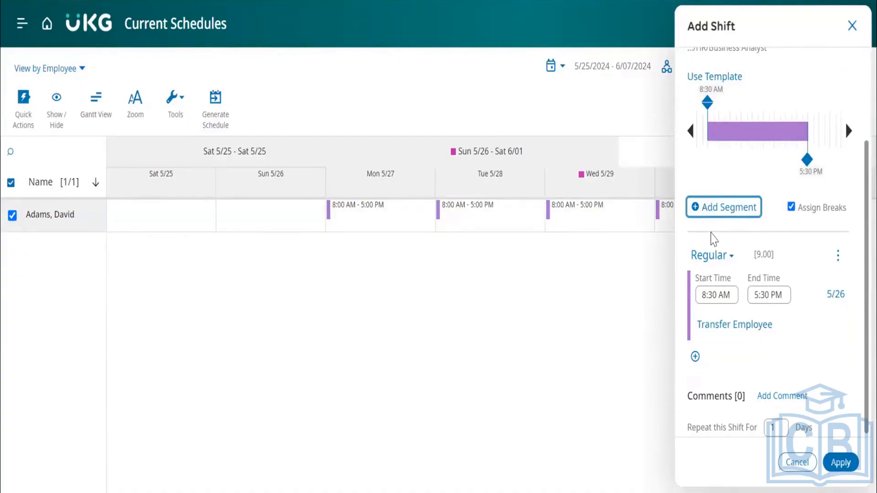
{"action": "scroll", "coordinate": [713, 238], "scroll_direction": "up", "scroll_amount": 3}
{"action": "scroll", "coordinate": [713, 237], "scroll_direction": "down", "scroll_amount": 3}
{"action": "left_click", "coordinate": [706, 210]}
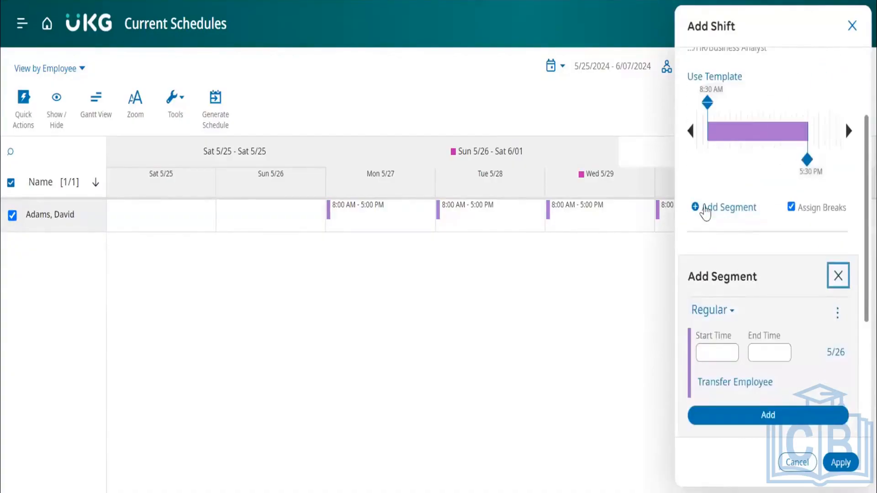
{"action": "scroll", "coordinate": [745, 263], "scroll_direction": "down", "scroll_amount": 2}
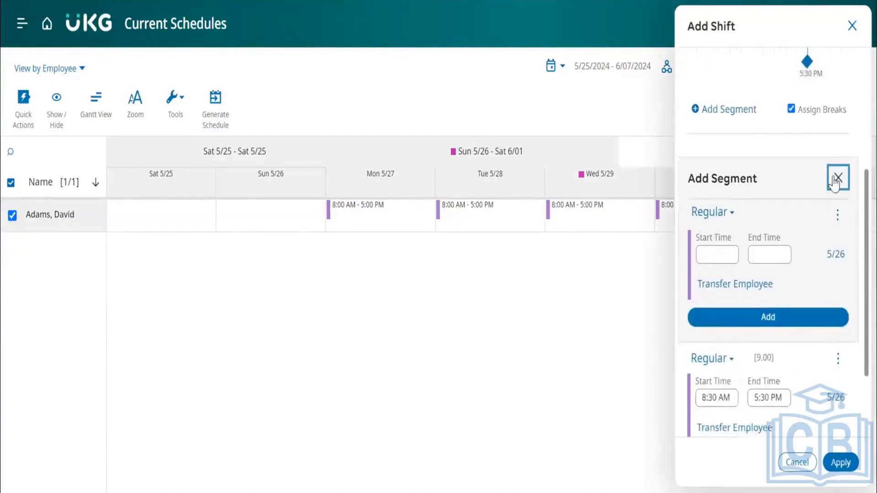
{"action": "left_click", "coordinate": [849, 181]}
{"action": "scroll", "coordinate": [790, 228], "scroll_direction": "up", "scroll_amount": 3}
{"action": "scroll", "coordinate": [794, 231], "scroll_direction": "down", "scroll_amount": 3}
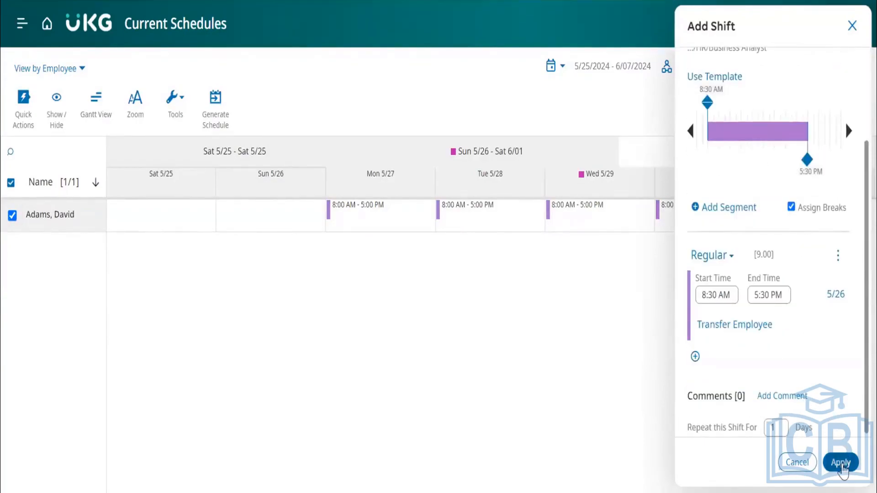
Apply the new Sunday 5/26 shift to the schedule and check its details.
{"action": "left_click", "coordinate": [842, 463]}
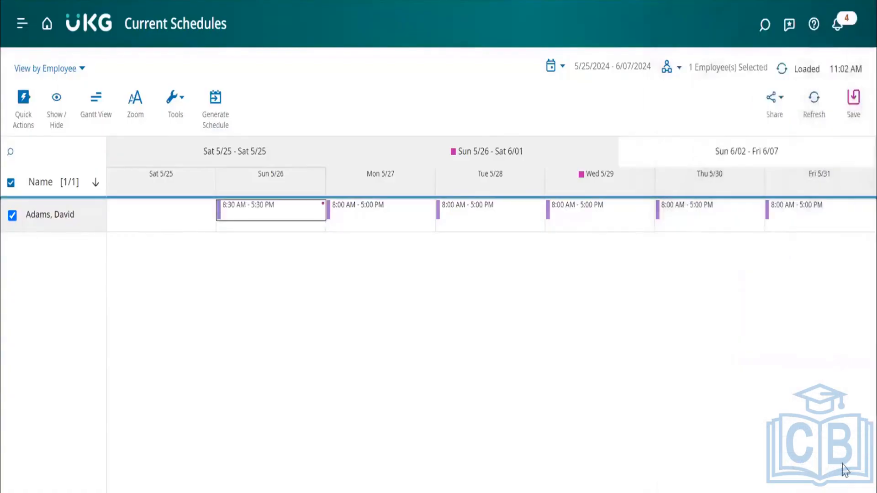
{"action": "left_click", "coordinate": [268, 222]}
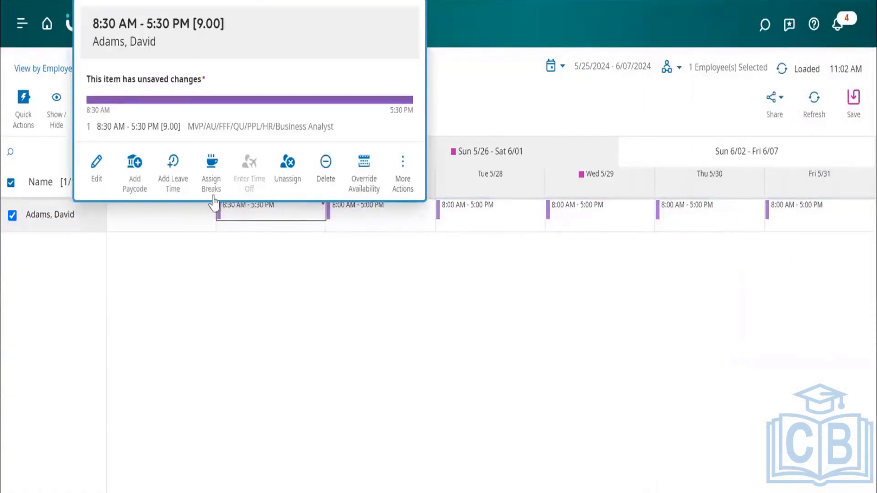
{"action": "left_click", "coordinate": [270, 282]}
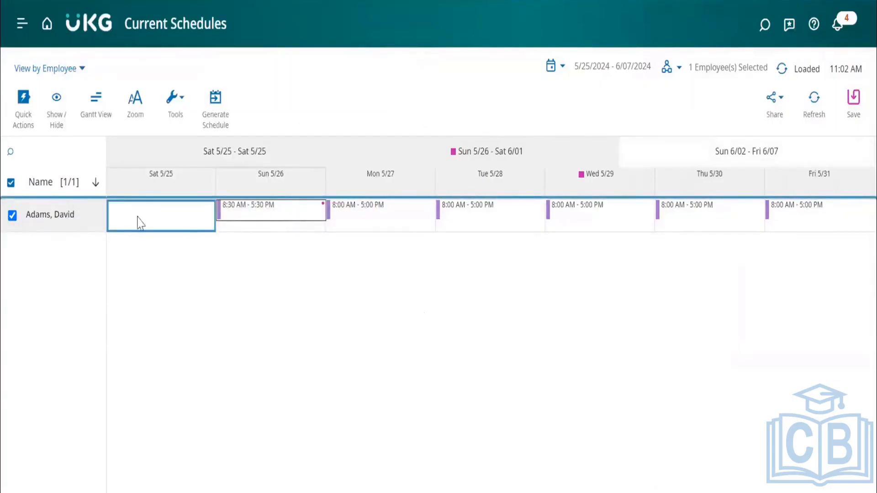
{"action": "left_click", "coordinate": [67, 220]}
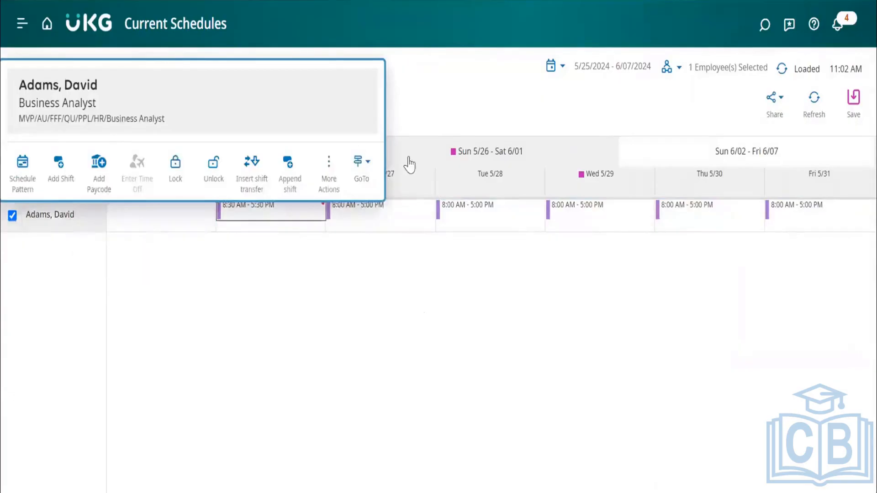
{"action": "left_click", "coordinate": [361, 162]}
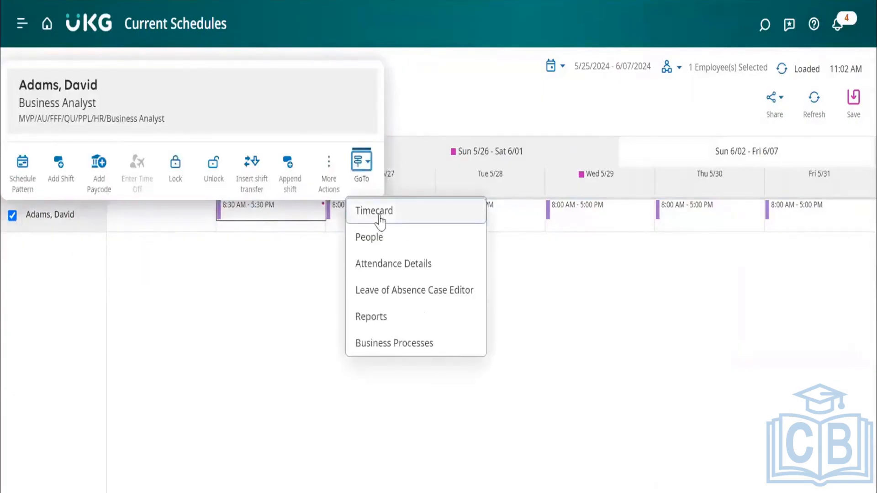
{"action": "left_click", "coordinate": [382, 220]}
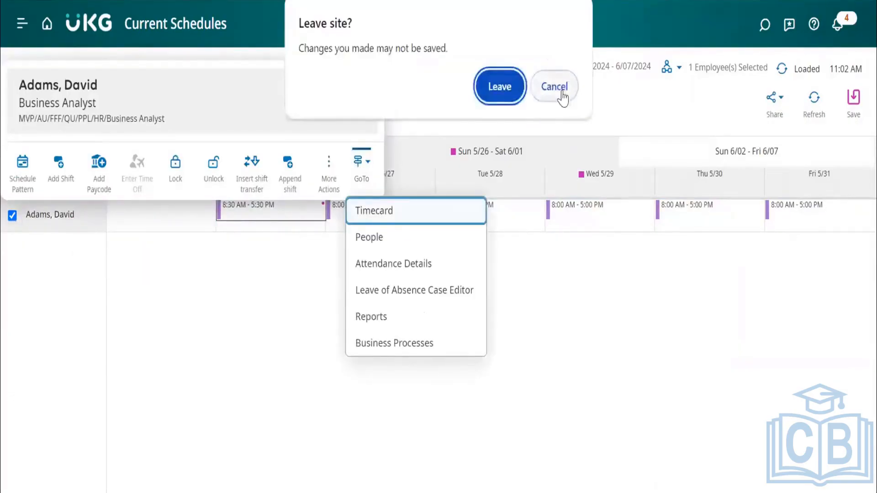
{"action": "left_click", "coordinate": [560, 91]}
Save the schedule changes and check the details of the saved Sunday 5/26 shift.
{"action": "left_click", "coordinate": [854, 106]}
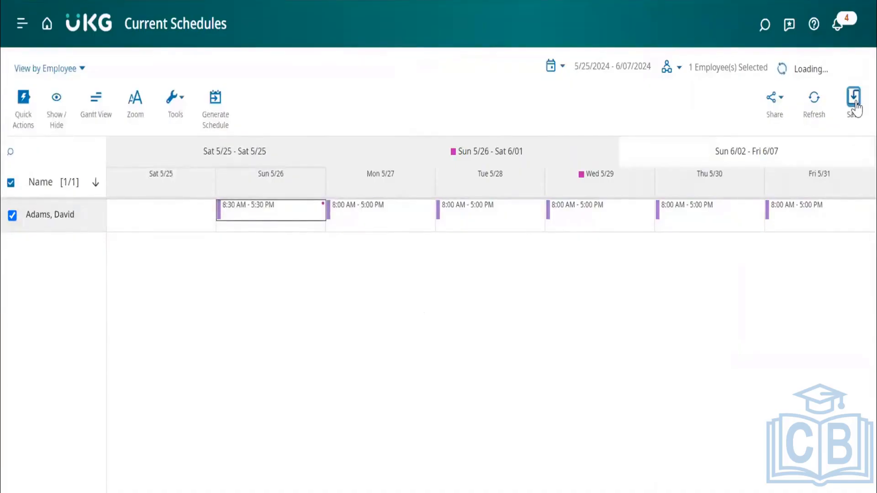
{"action": "mouse_move", "coordinate": [323, 213]}
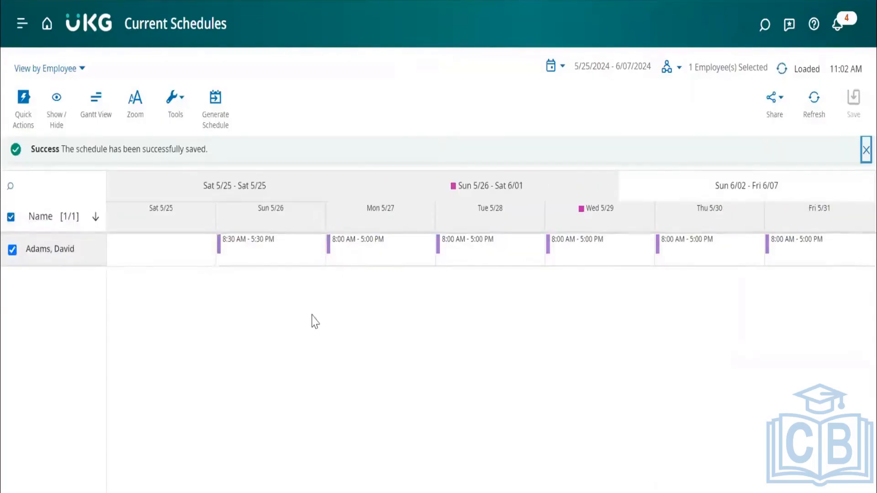
{"action": "right_click", "coordinate": [280, 252]}
{"action": "left_click", "coordinate": [233, 301]}
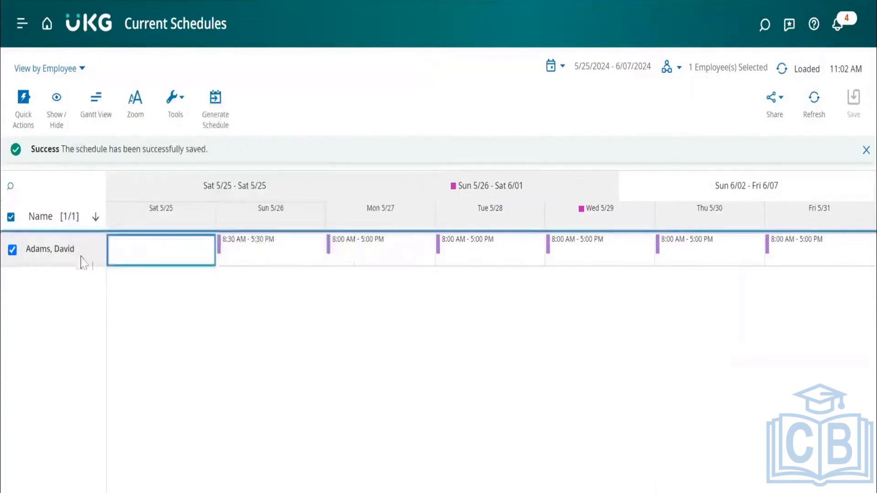
Open the Business Analyst employee's timecard from the schedule.
{"action": "right_click", "coordinate": [82, 259]}
{"action": "left_click", "coordinate": [361, 198]}
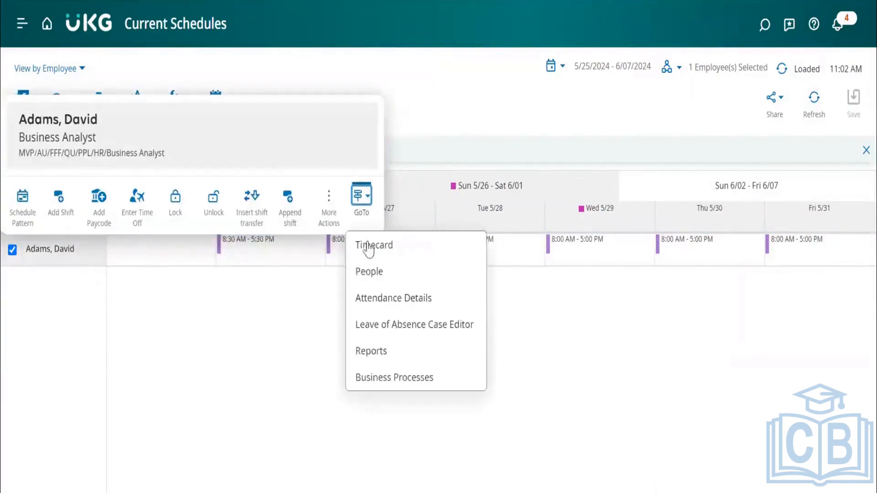
{"action": "left_click", "coordinate": [371, 251]}
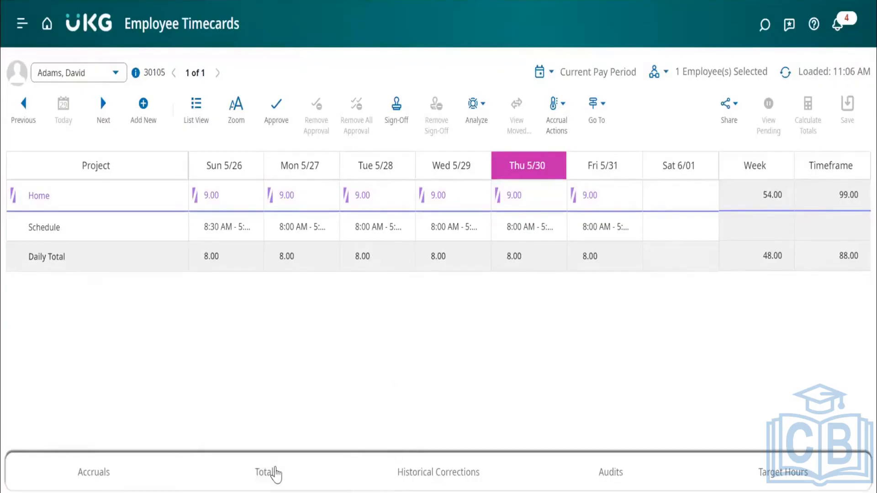
Show the timecard's totals filtered to Daily for Sunday 5/26 and examine the pay code amount.
{"action": "left_click", "coordinate": [274, 473]}
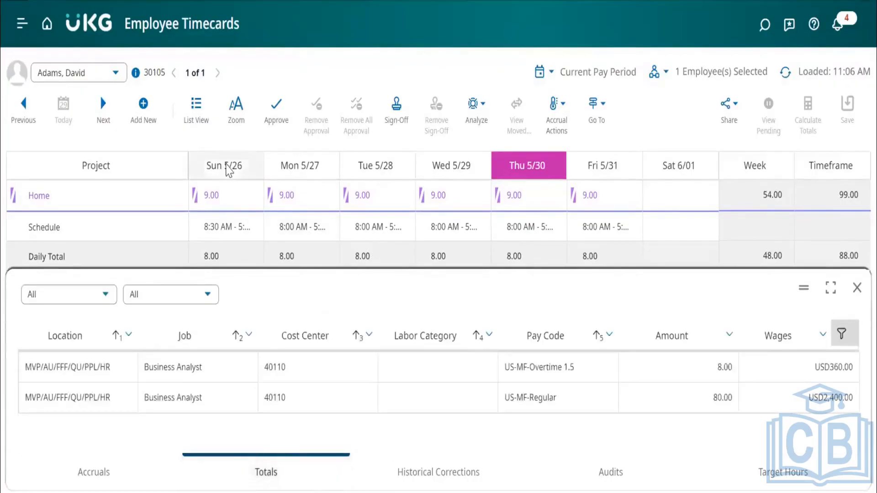
{"action": "left_click", "coordinate": [96, 297]}
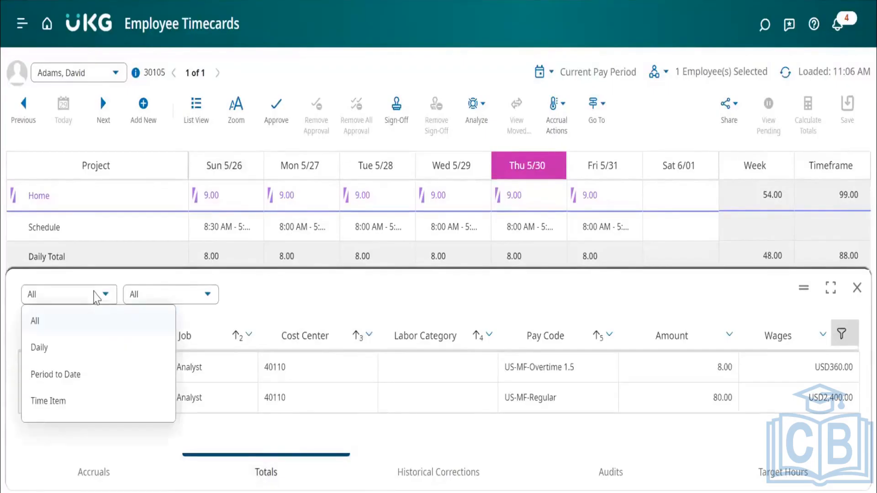
{"action": "left_click", "coordinate": [59, 348]}
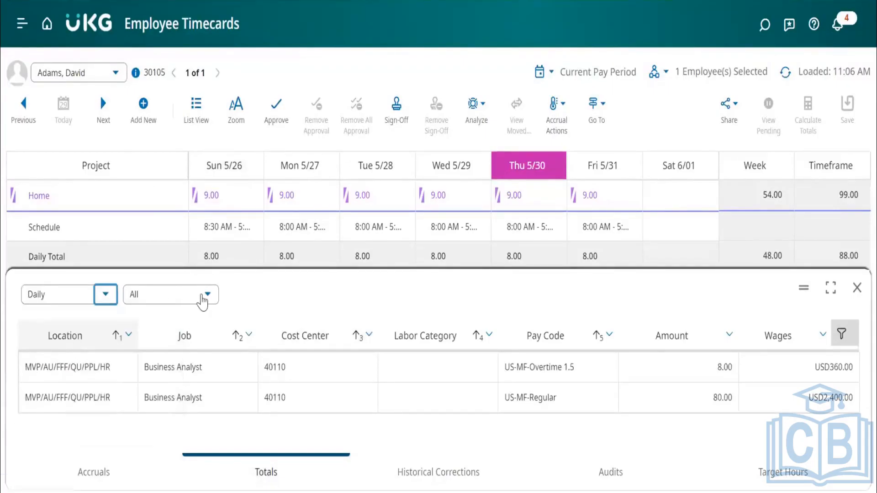
{"action": "left_click", "coordinate": [232, 172]}
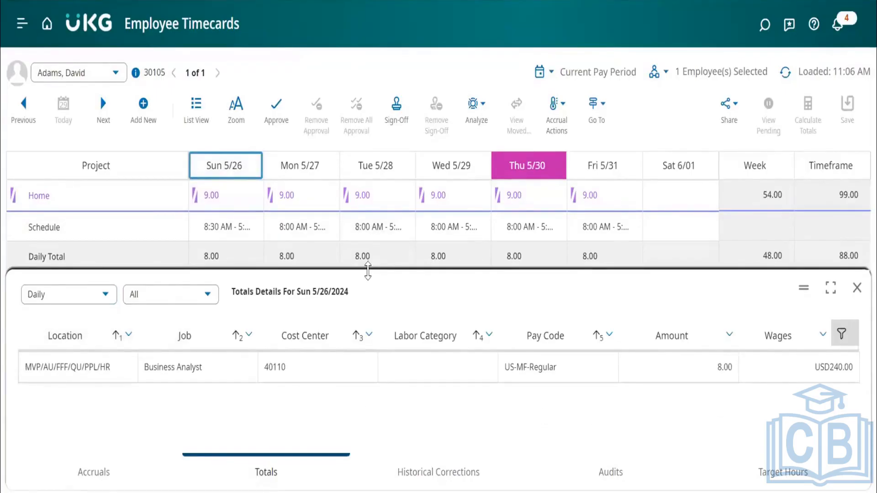
{"action": "left_click_drag", "start_coordinate": [368, 271], "coordinate": [366, 295]}
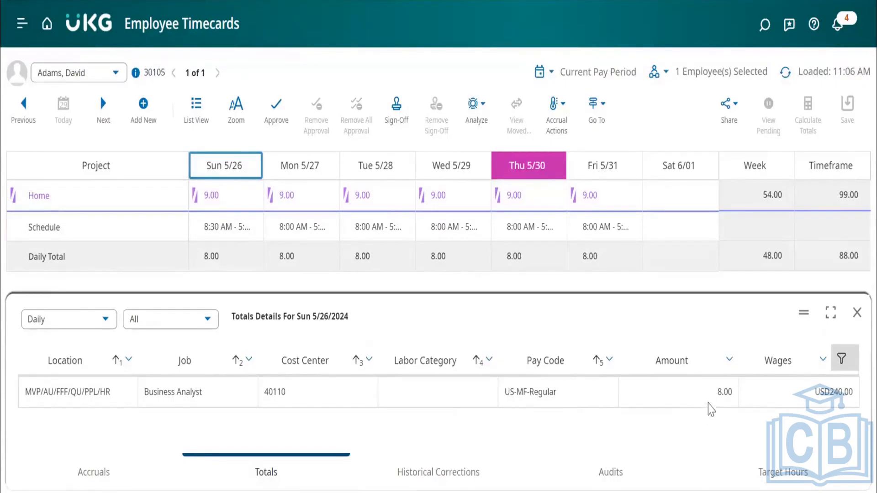
{"action": "left_click", "coordinate": [699, 397]}
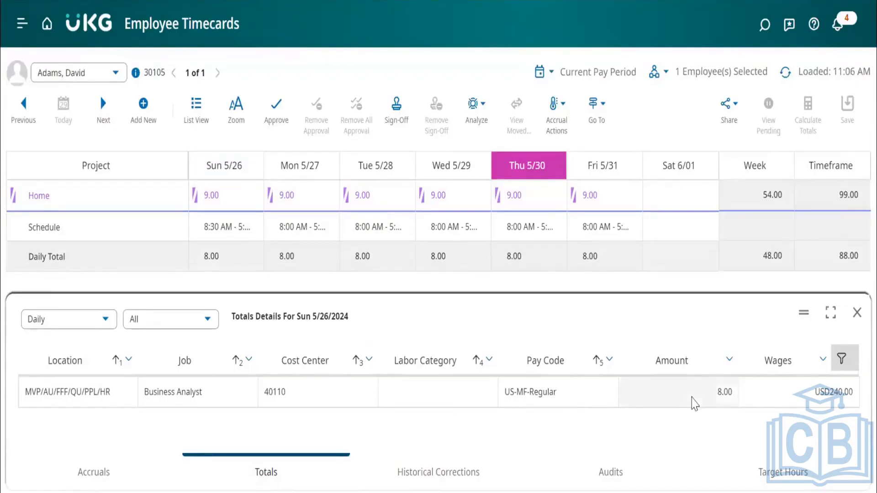
{"action": "left_click_drag", "start_coordinate": [449, 297], "coordinate": [449, 318]}
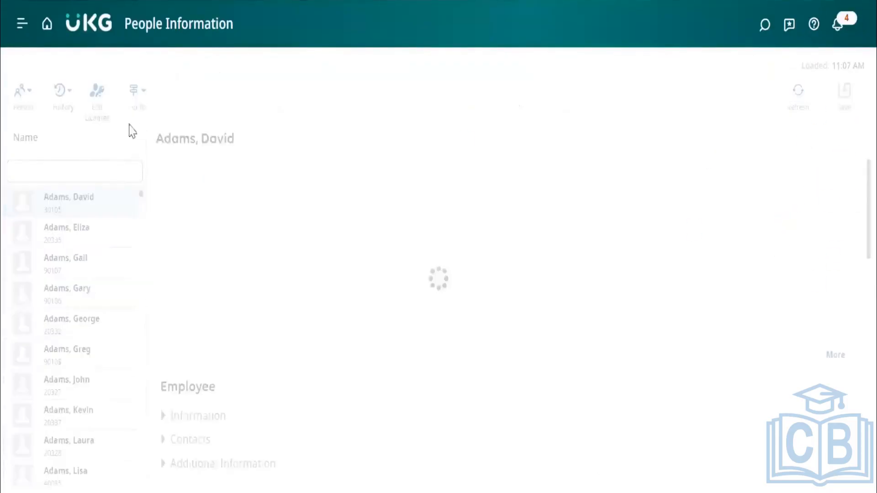
Select the Press Operator's record in People Information and review the related pages that can be reached from it.
{"action": "left_click", "coordinate": [135, 105]}
{"action": "left_click", "coordinate": [161, 168]}
{"action": "left_click", "coordinate": [84, 296]}
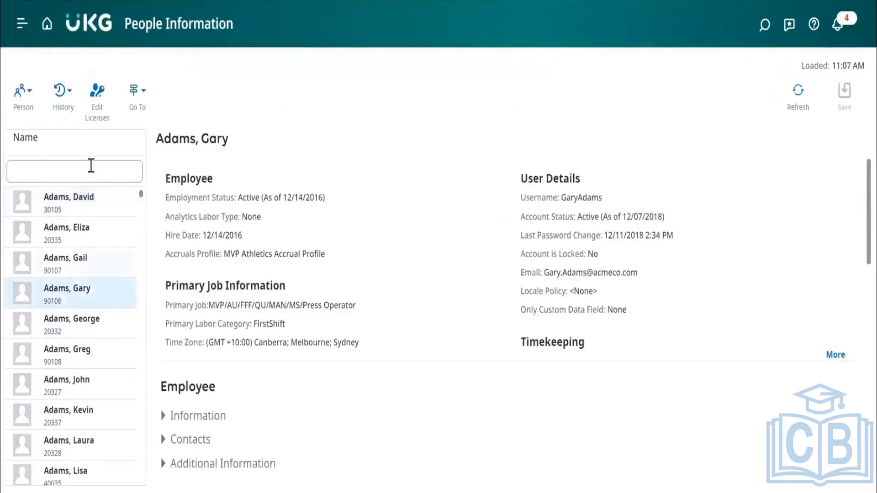
{"action": "left_click", "coordinate": [137, 94]}
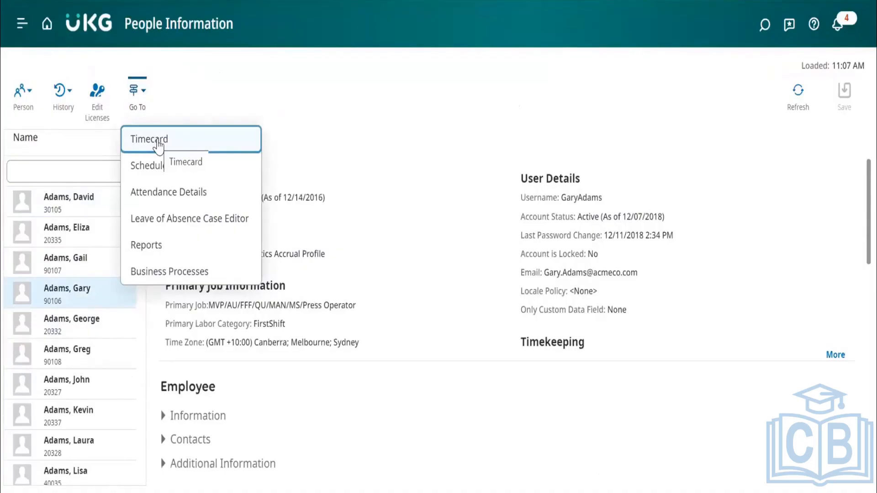
{"action": "key", "text": "Escape"}
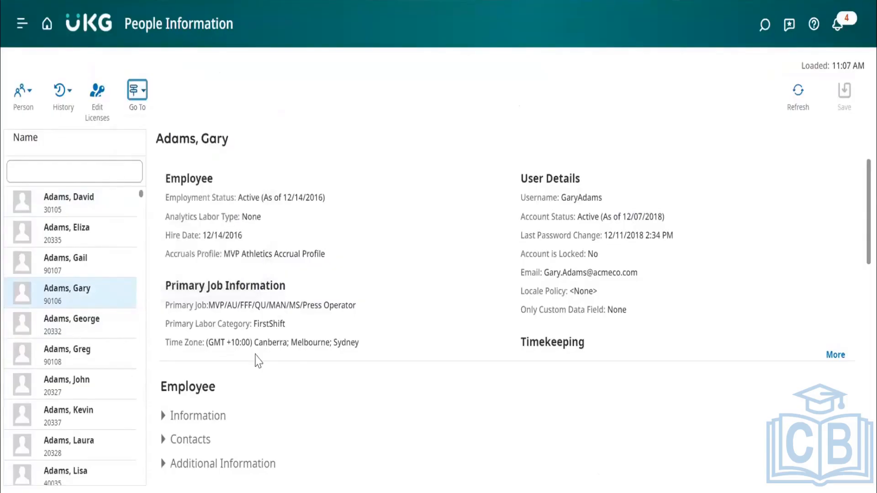
Select the Machine Operator's record in People Information and open that employee's schedule.
{"action": "scroll", "coordinate": [68, 367], "scroll_direction": "down", "scroll_amount": 15}
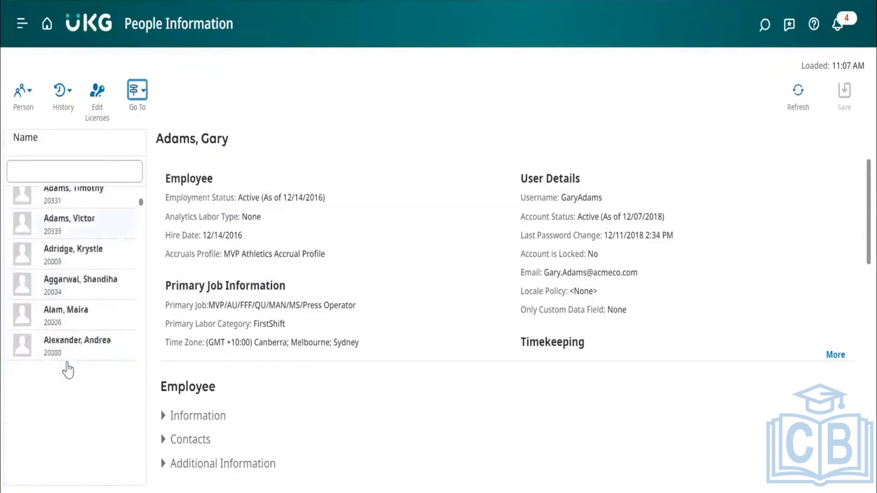
{"action": "scroll", "coordinate": [67, 368], "scroll_direction": "down", "scroll_amount": 15}
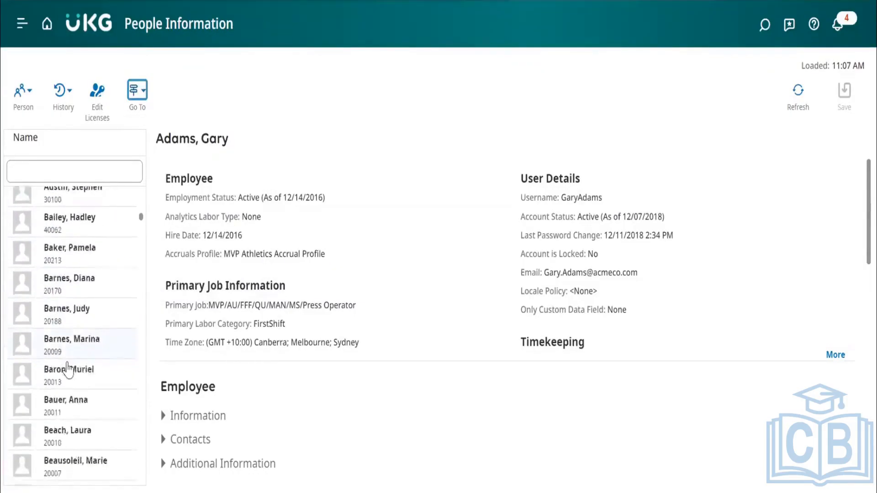
{"action": "scroll", "coordinate": [68, 368], "scroll_direction": "down", "scroll_amount": 3}
{"action": "left_click", "coordinate": [82, 326]}
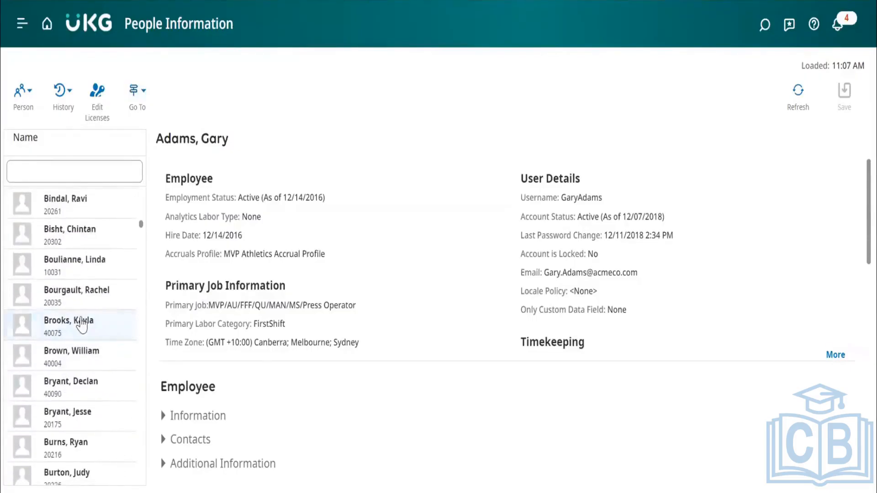
{"action": "left_click", "coordinate": [137, 98]}
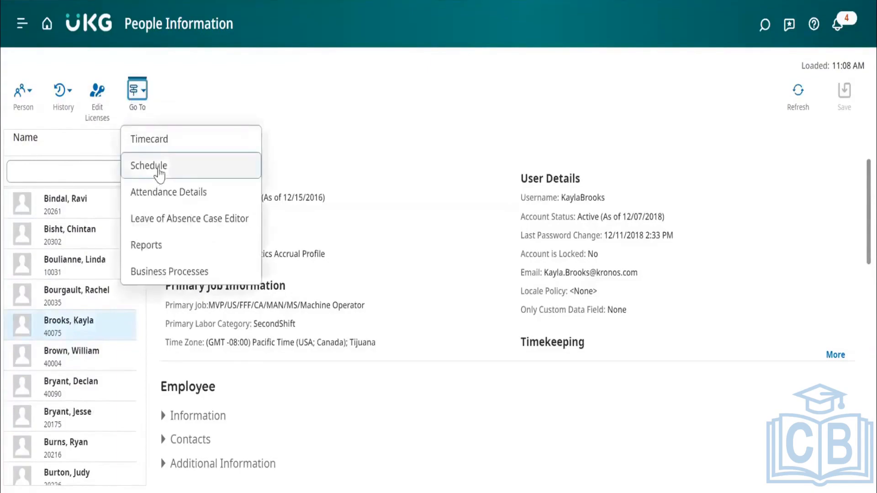
{"action": "left_click", "coordinate": [162, 168]}
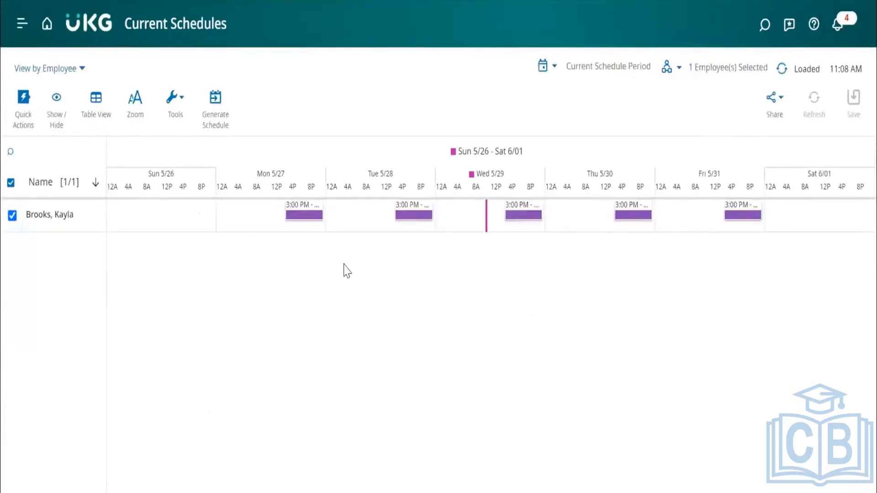
Go from the Machine Operator's schedule to that employee's timecard.
{"action": "left_click", "coordinate": [84, 213]}
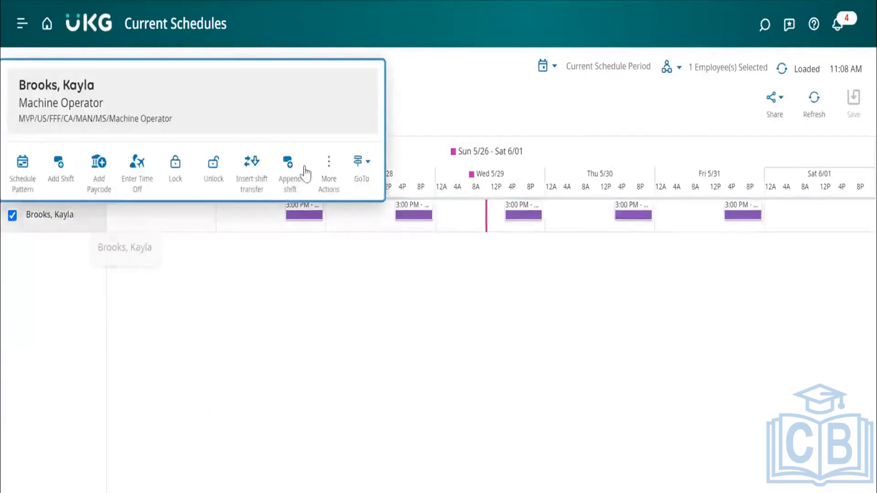
{"action": "left_click", "coordinate": [360, 163]}
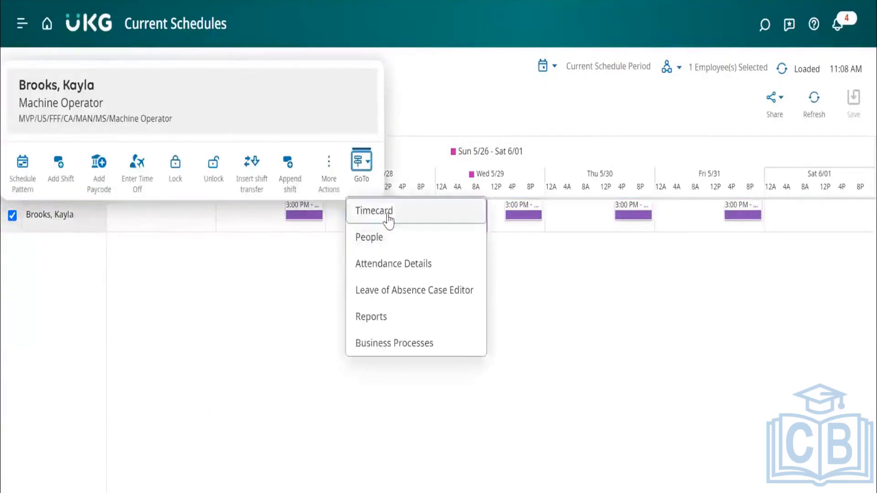
{"action": "left_click", "coordinate": [388, 217]}
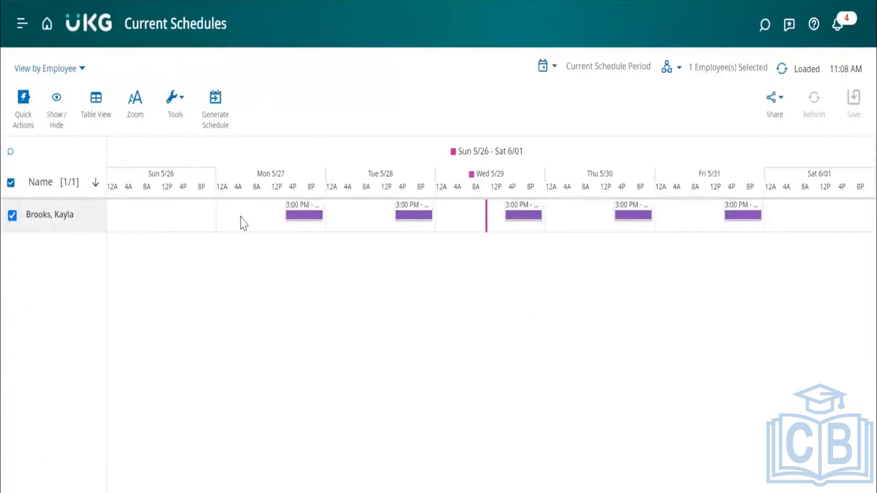
Try to assign breaks to the Monday 5/27 shift and check the applied shift's details.
{"action": "mouse_move", "coordinate": [309, 220]}
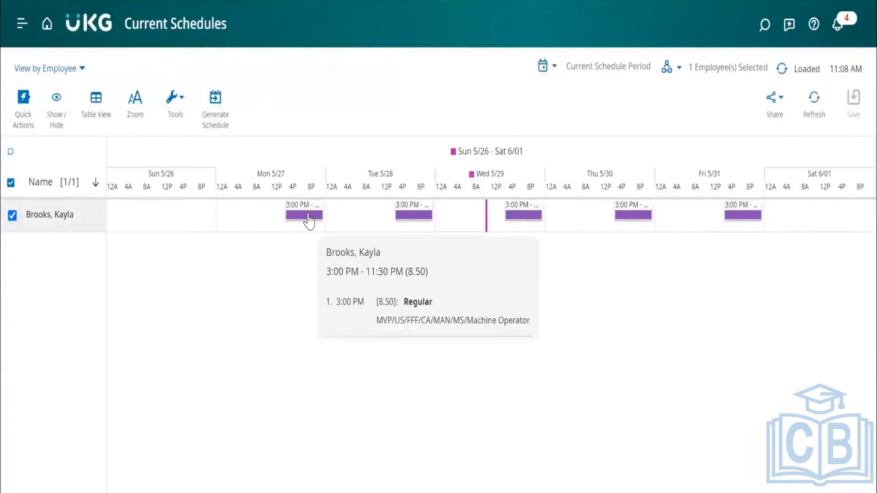
{"action": "double_click", "coordinate": [309, 216]}
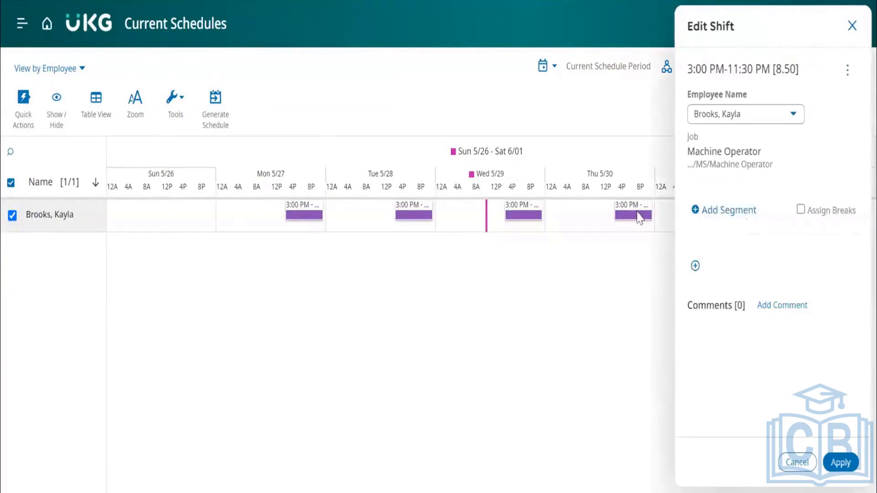
{"action": "scroll", "coordinate": [839, 315], "scroll_direction": "down", "scroll_amount": 1}
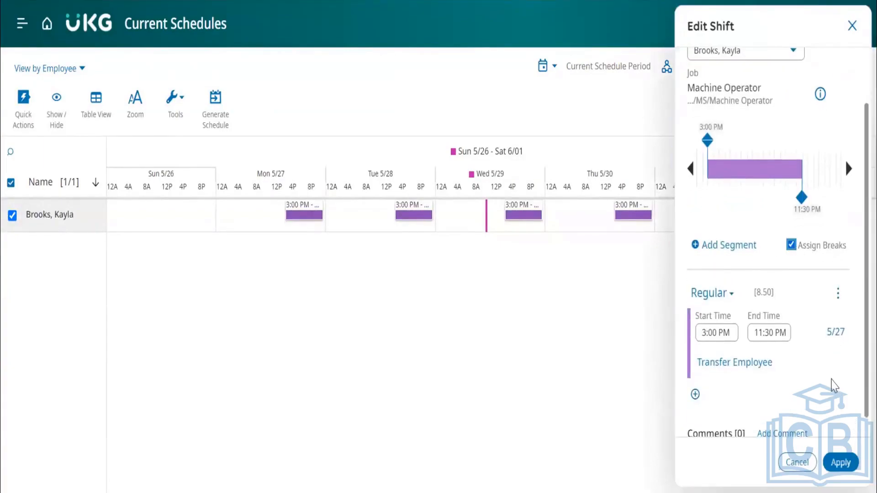
{"action": "scroll", "coordinate": [834, 385], "scroll_direction": "down", "scroll_amount": 1}
{"action": "scroll", "coordinate": [834, 385], "scroll_direction": "up", "scroll_amount": 2}
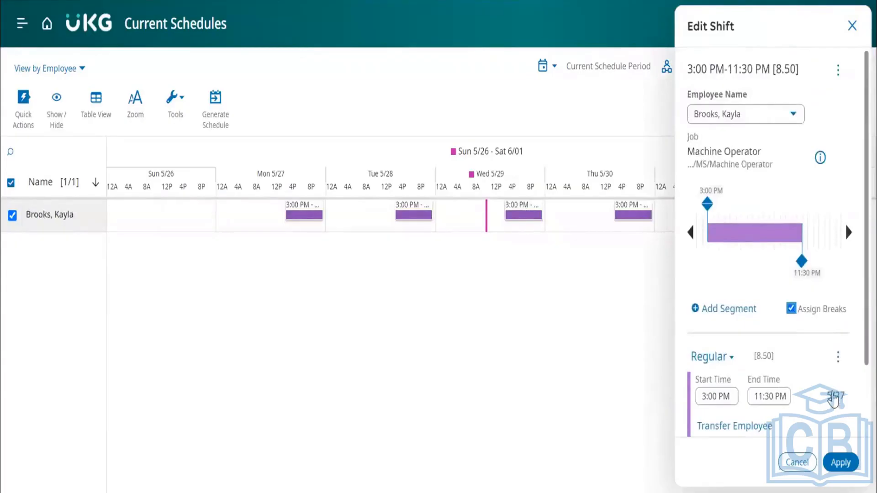
{"action": "left_click", "coordinate": [840, 464]}
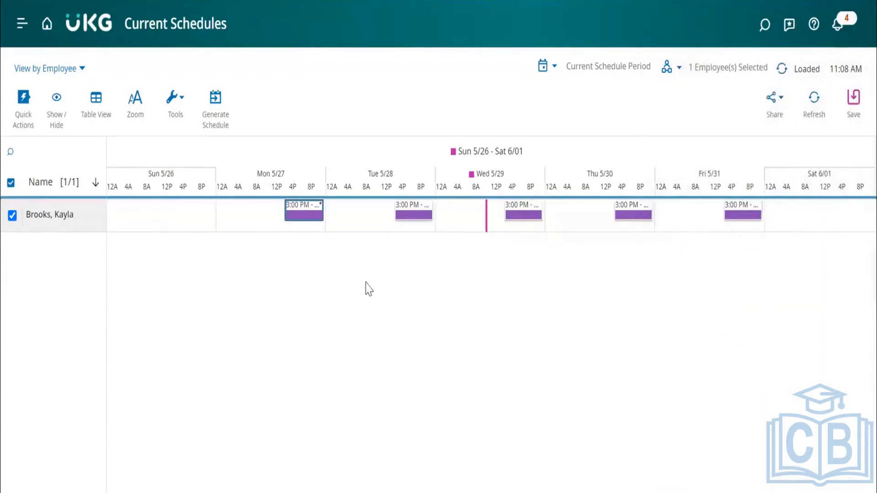
{"action": "mouse_move", "coordinate": [318, 218]}
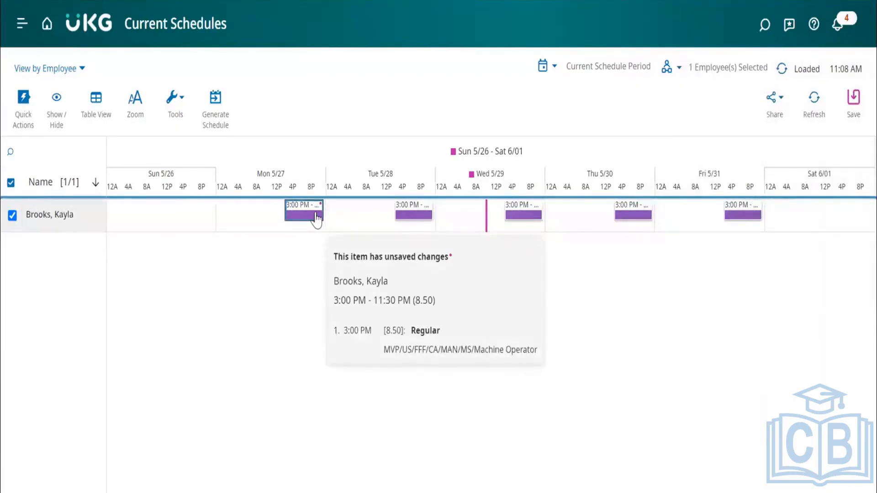
{"action": "left_click", "coordinate": [317, 218]}
{"action": "left_click", "coordinate": [326, 240]}
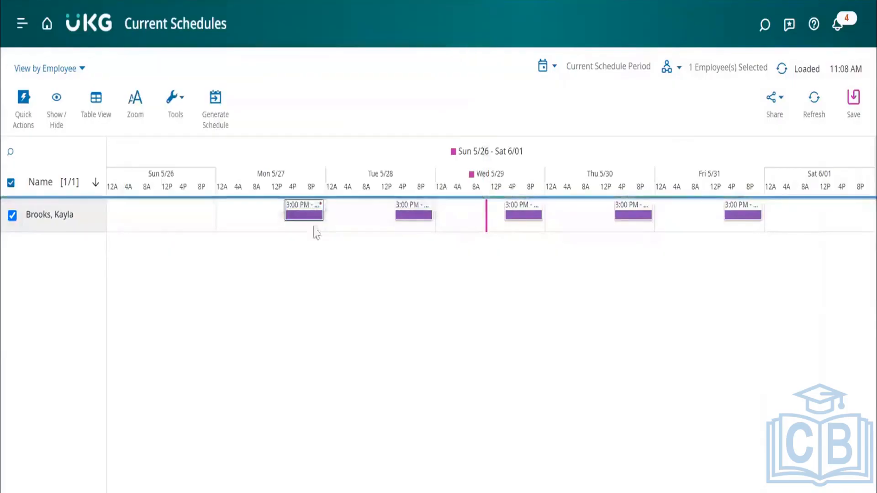
Set the Monday 5/27 shift's start time to 8:30 AM with breaks assigned, and save the schedule.
{"action": "double_click", "coordinate": [311, 215]}
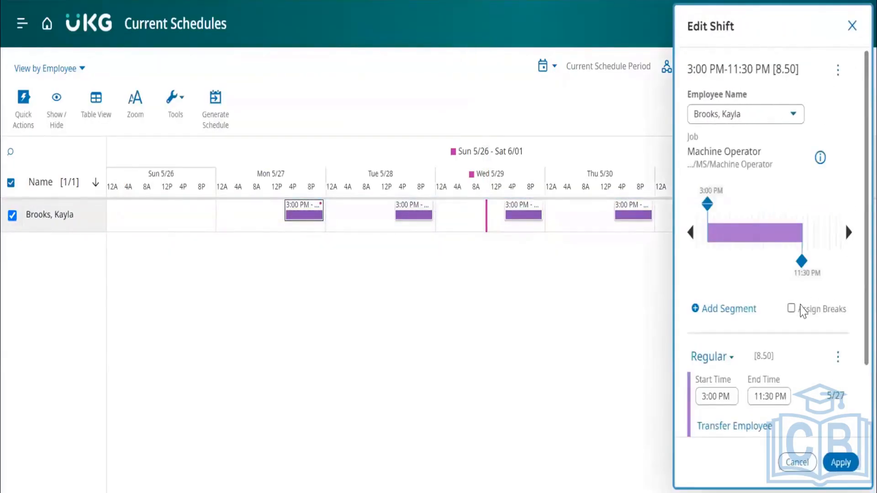
{"action": "left_click", "coordinate": [766, 294]}
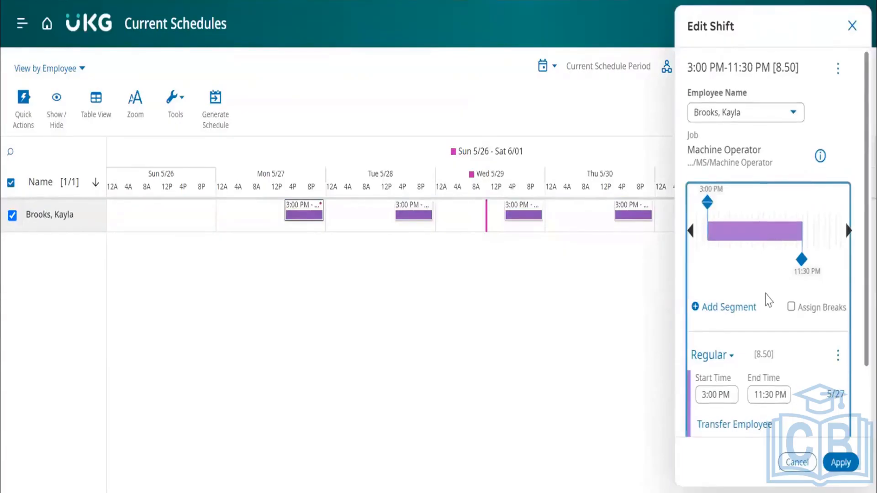
{"action": "scroll", "coordinate": [769, 300], "scroll_direction": "down", "scroll_amount": 2}
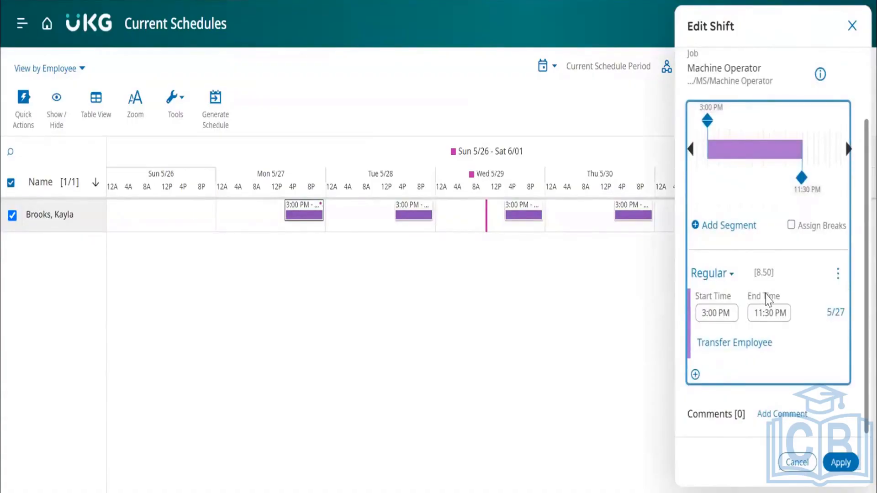
{"action": "left_click", "coordinate": [706, 313]}
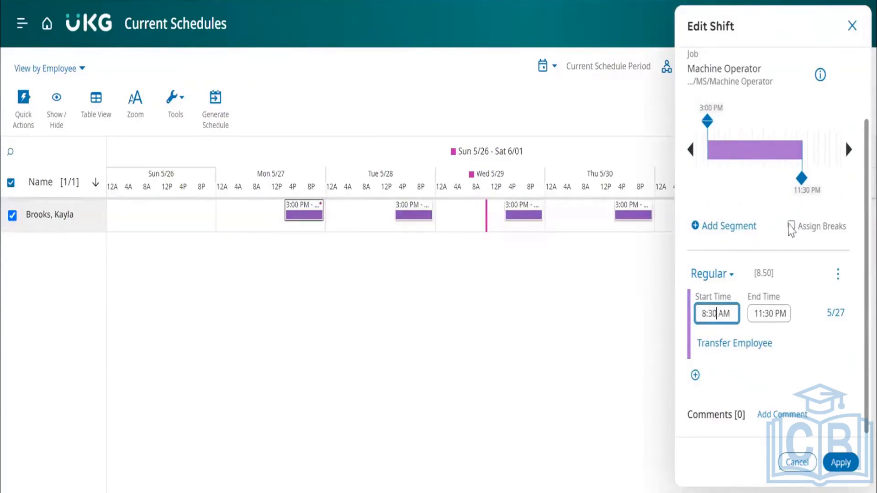
{"action": "left_click", "coordinate": [791, 226]}
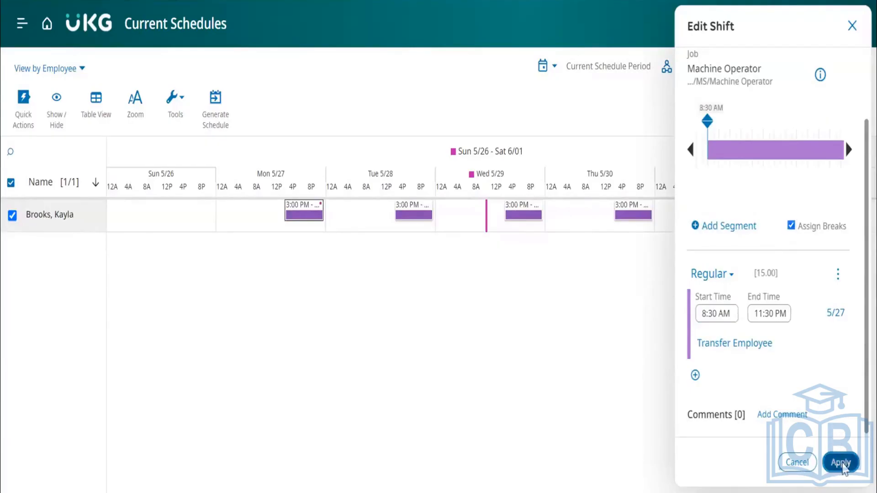
{"action": "left_click", "coordinate": [840, 464]}
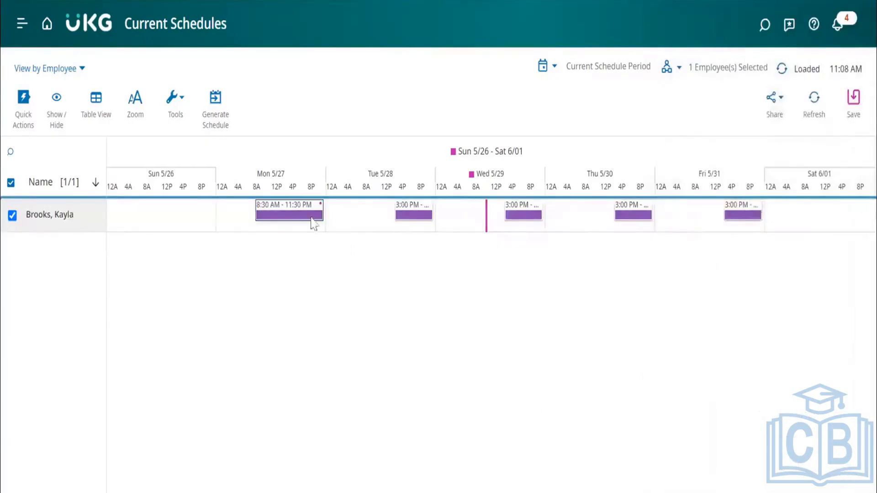
{"action": "mouse_move", "coordinate": [299, 214]}
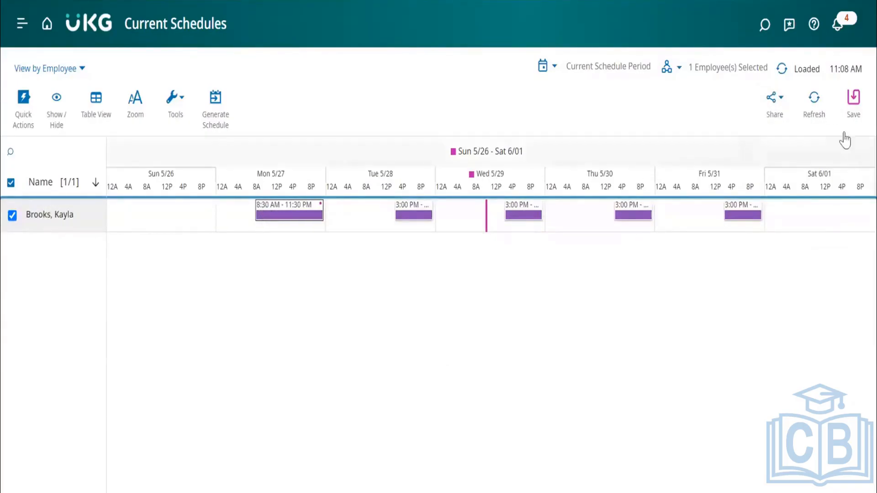
{"action": "left_click", "coordinate": [855, 100]}
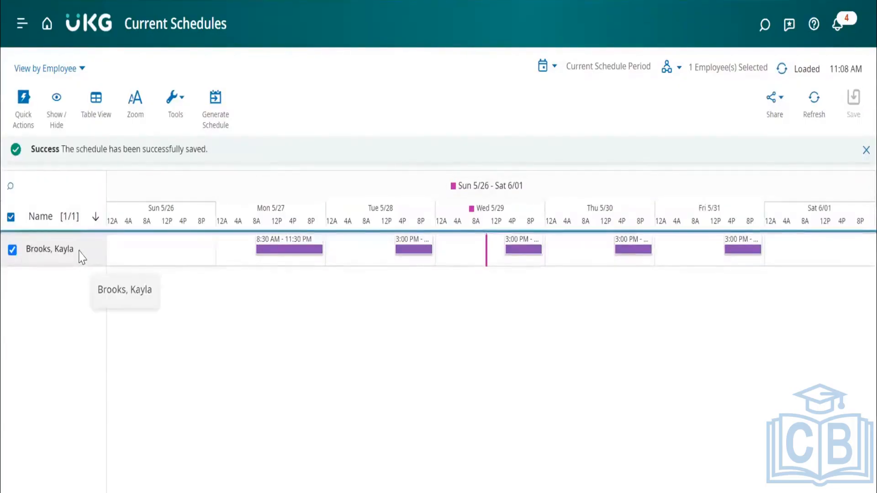
Go from the schedule to the employee's timecard and show its totals.
{"action": "left_click", "coordinate": [80, 256]}
{"action": "left_click", "coordinate": [366, 197]}
{"action": "left_click", "coordinate": [368, 244]}
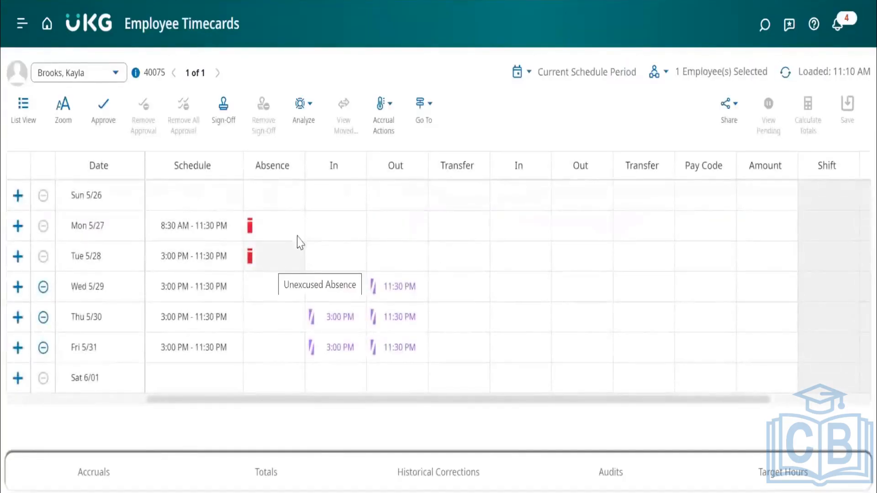
{"action": "left_click", "coordinate": [265, 472]}
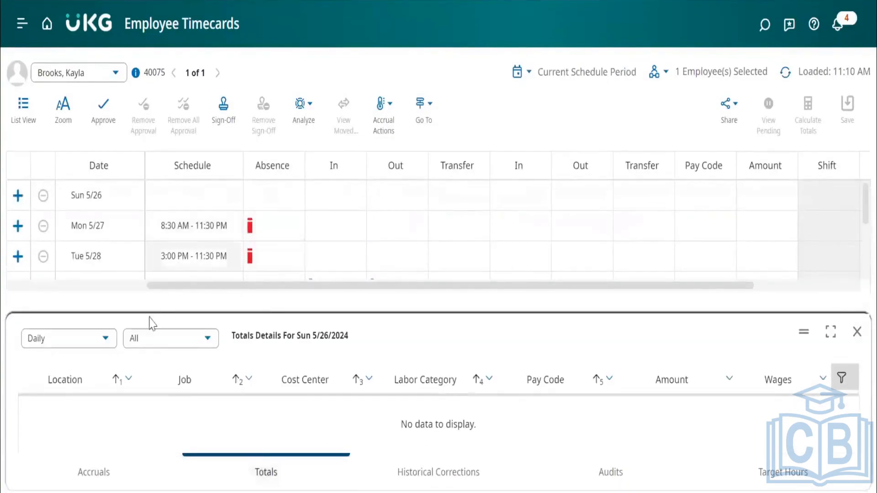
Enter Monday 5/27 punches in the timecard with In at 8:30 AM and Out at 11:30 PM.
{"action": "left_click", "coordinate": [327, 228]}
{"action": "type", "text": "8"}
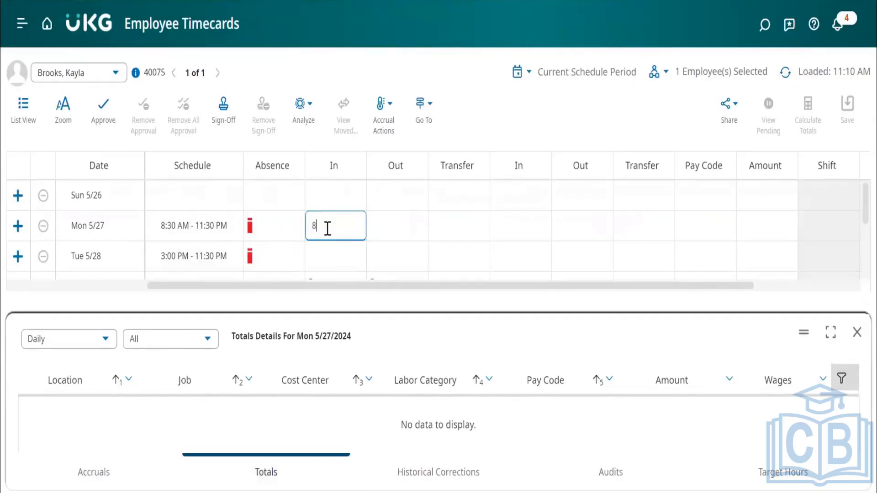
{"action": "type", "text": ":30"}
{"action": "key", "text": "Tab"}
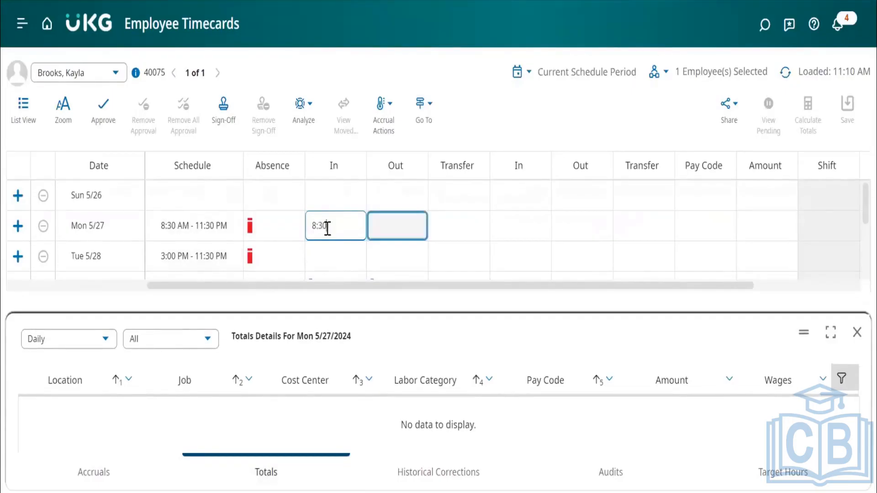
{"action": "left_click", "coordinate": [381, 221]}
{"action": "type", "text": "11"}
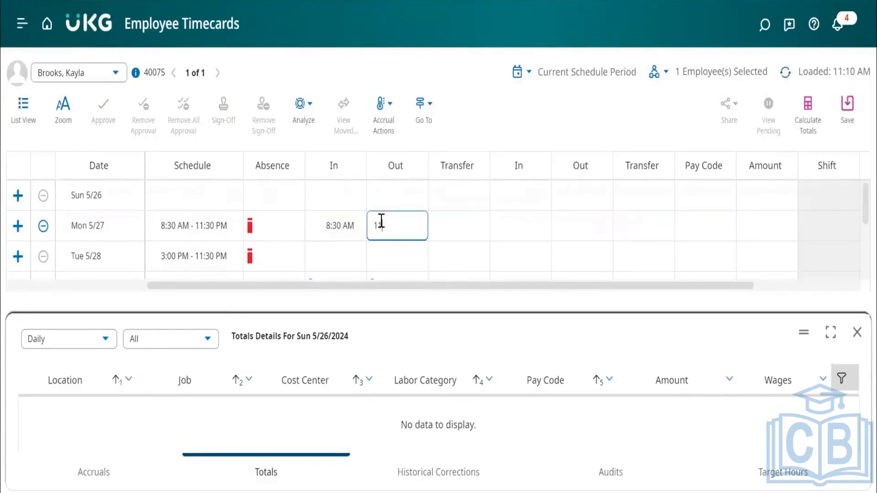
{"action": "type", "text": ":30"}
{"action": "left_click", "coordinate": [438, 216]}
{"action": "left_click", "coordinate": [506, 124]}
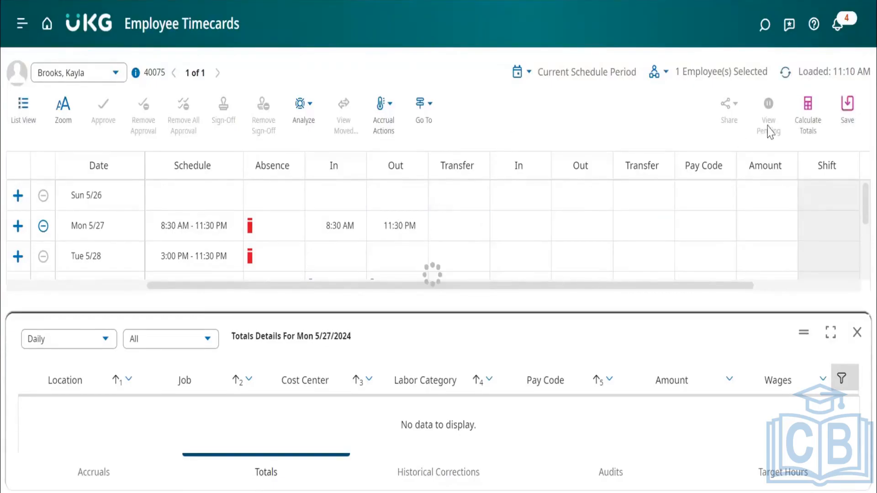
Calculate the timecard totals, including Monday 5/27's new punches, and save the timecard.
{"action": "left_click", "coordinate": [850, 107]}
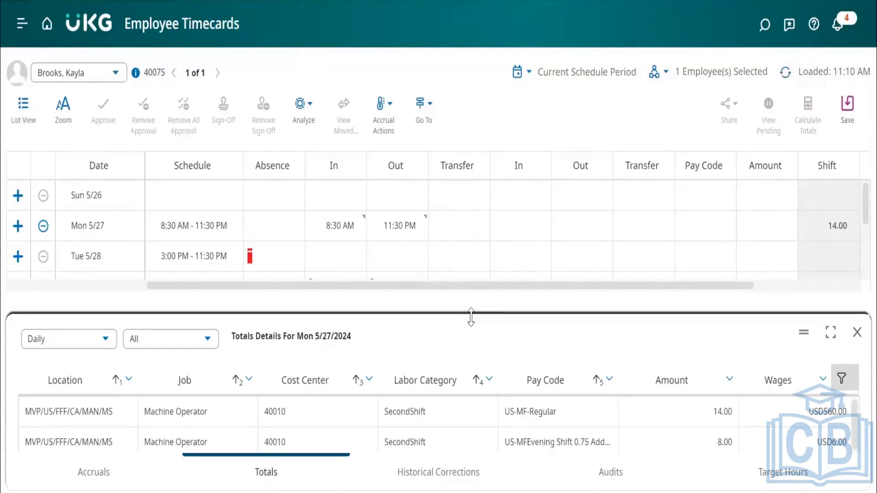
{"action": "left_click_drag", "start_coordinate": [471, 318], "coordinate": [470, 290]}
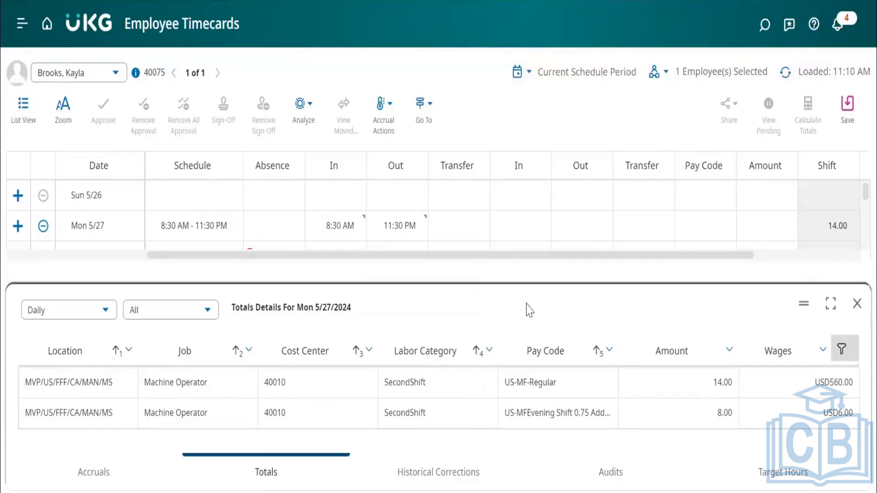
{"action": "left_click_drag", "start_coordinate": [505, 285], "coordinate": [506, 316]}
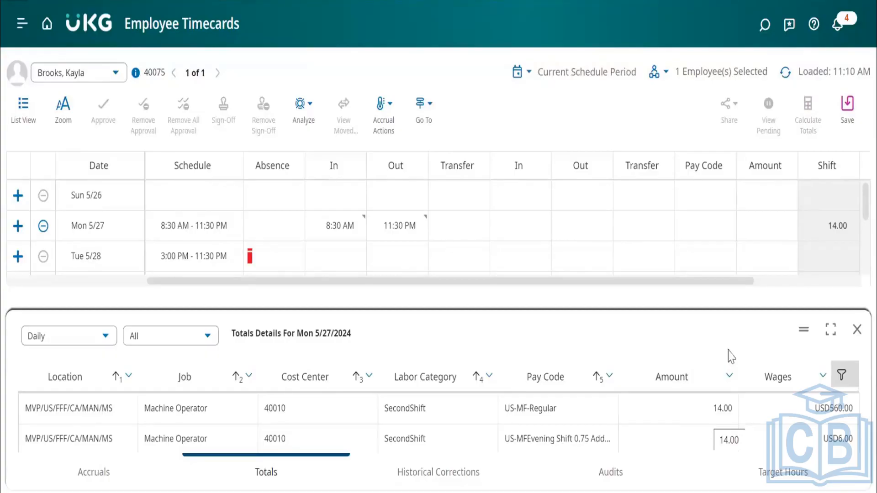
{"action": "left_click", "coordinate": [847, 110]}
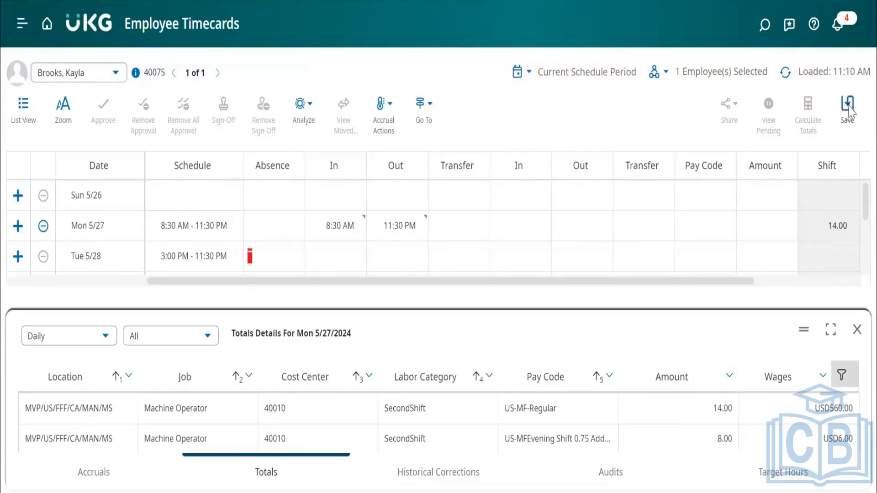
Return from the timecard to the employee's schedule for the current schedule period.
{"action": "left_click", "coordinate": [117, 205]}
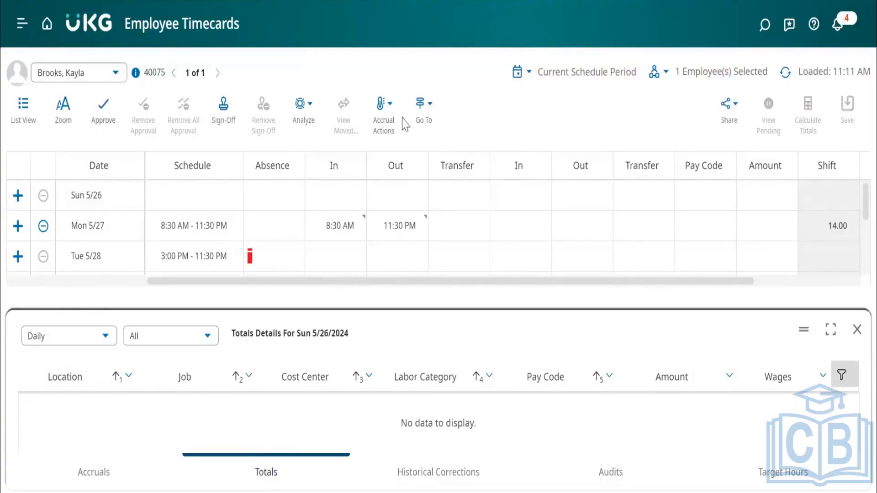
{"action": "left_click", "coordinate": [424, 107]}
{"action": "left_click", "coordinate": [434, 155]}
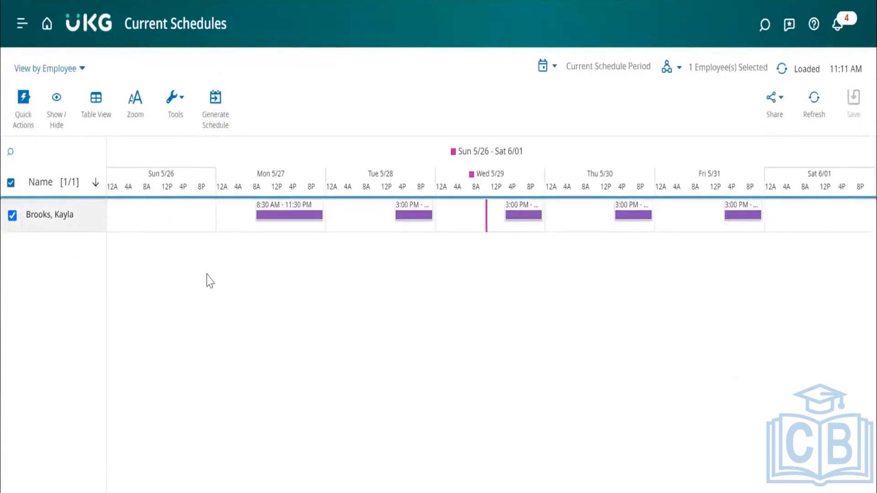
{"action": "double_click", "coordinate": [153, 214]}
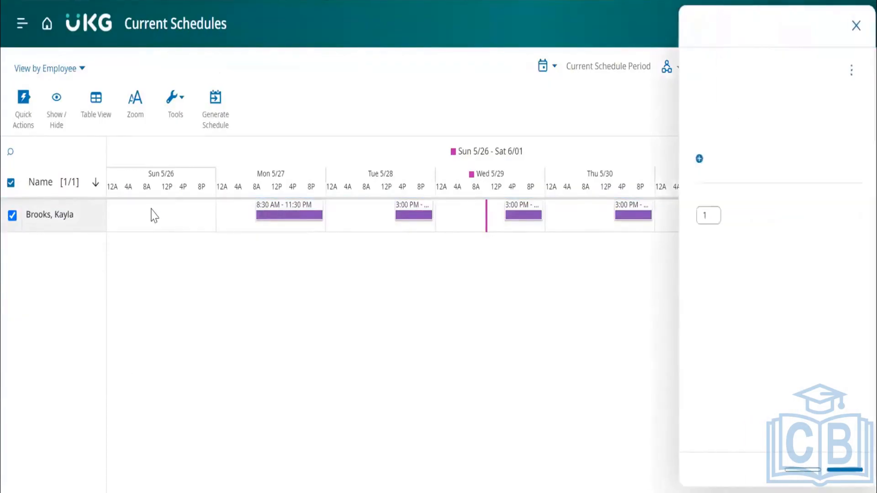
{"action": "left_click", "coordinate": [855, 27]}
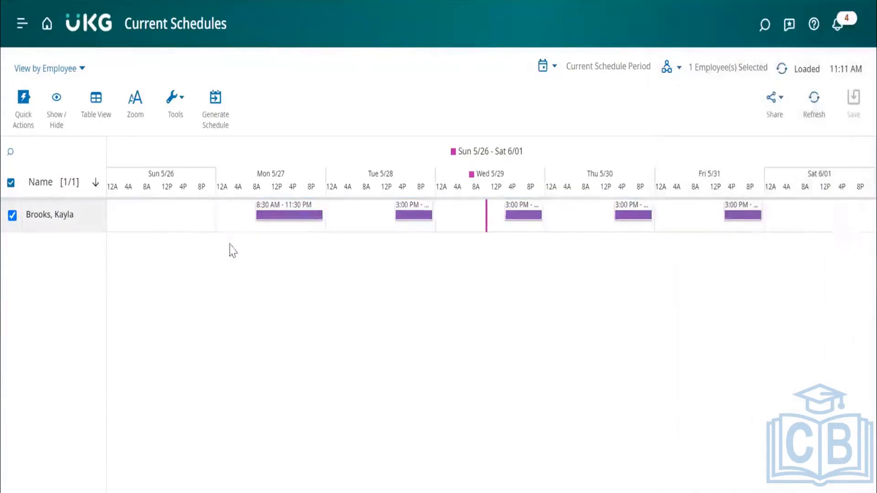
{"action": "double_click", "coordinate": [176, 224]}
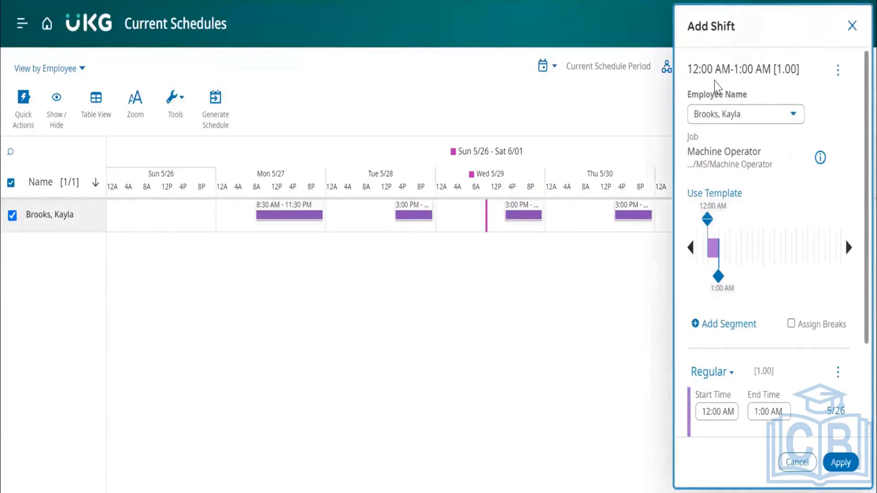
{"action": "scroll", "coordinate": [749, 191], "scroll_direction": "down", "scroll_amount": 2}
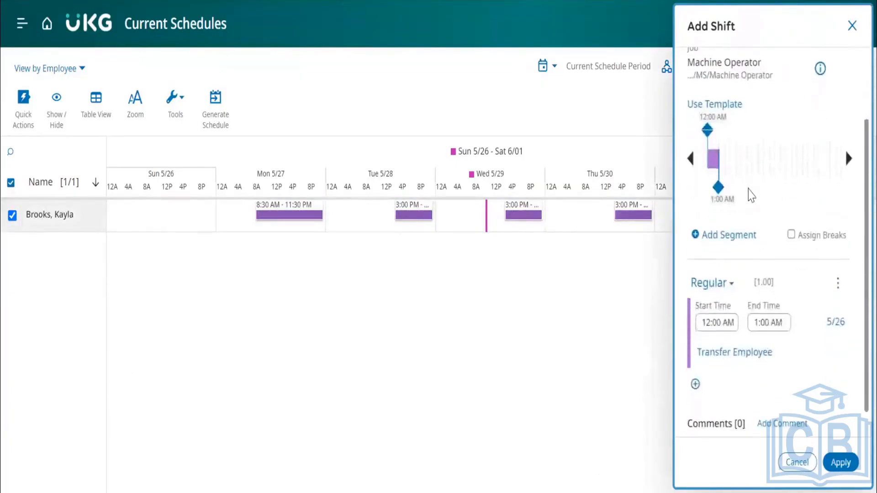
{"action": "scroll", "coordinate": [751, 196], "scroll_direction": "up", "scroll_amount": 3}
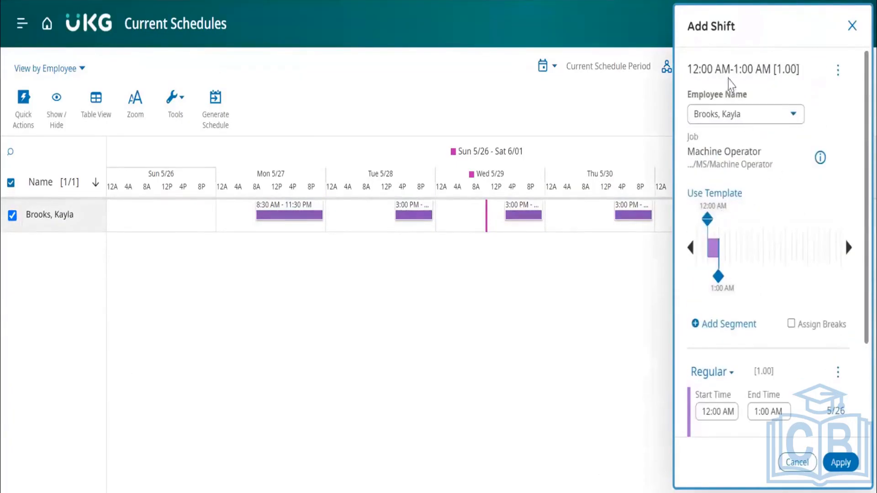
{"action": "left_click", "coordinate": [852, 25]}
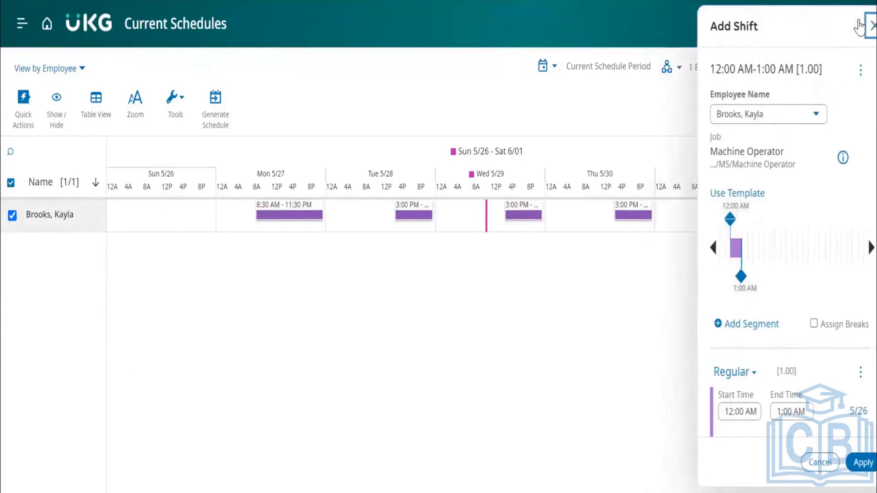
Start a new regular shift for the employee on Sunday 5/26 with a start time of 8:30 AM.
{"action": "double_click", "coordinate": [172, 214]}
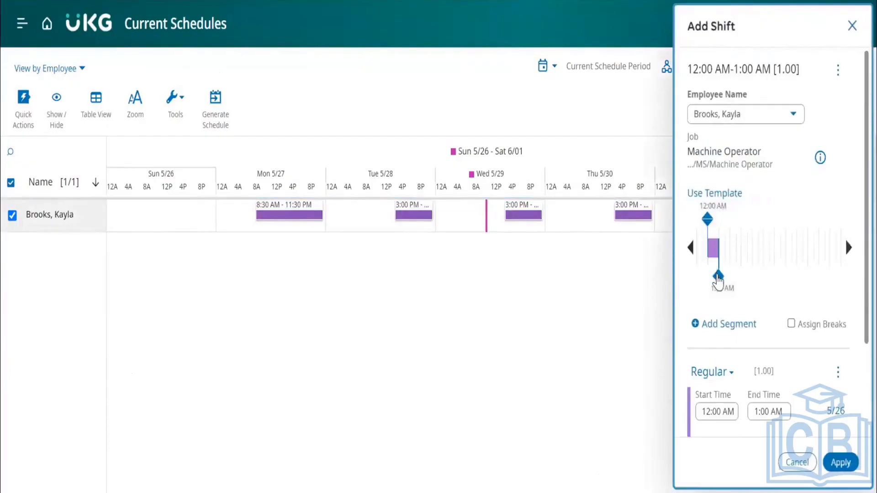
{"action": "left_click", "coordinate": [793, 263]}
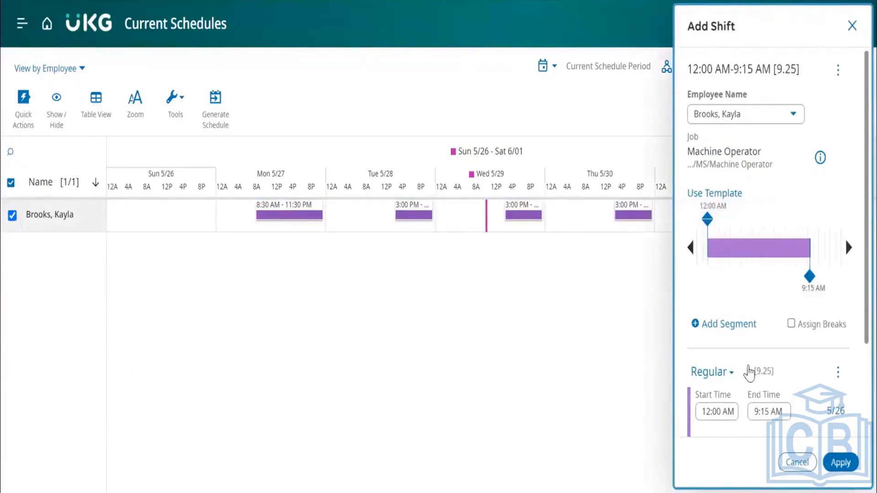
{"action": "scroll", "coordinate": [748, 375], "scroll_direction": "down", "scroll_amount": 1}
{"action": "left_click", "coordinate": [711, 328]}
{"action": "key", "text": "BackSpace"}
{"action": "key", "text": "BackSpace"}
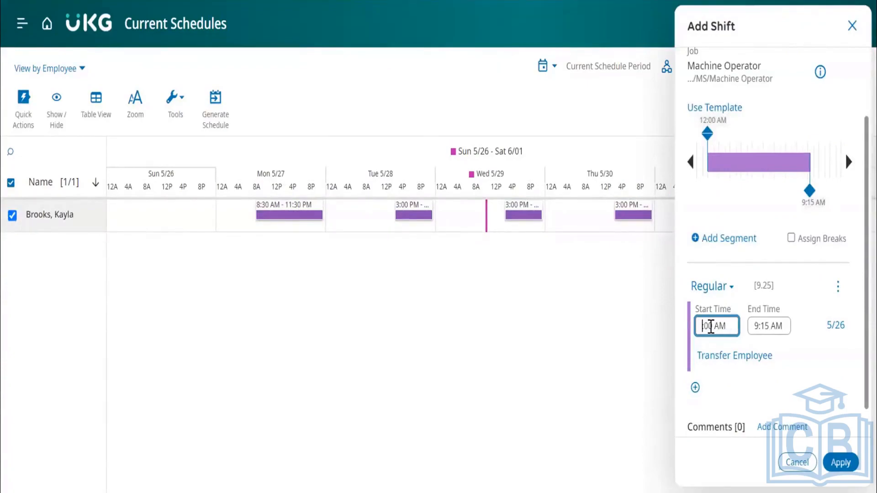
{"action": "type", "text": "8"}
{"action": "key", "text": "Right"}
{"action": "key", "text": "Right"}
{"action": "key", "text": "Right"}
{"action": "key", "text": "BackSpace"}
{"action": "key", "text": "BackSpace"}
{"action": "type", "text": "30"}
Set the new Sunday 5/26 shift's end time to 11:30 PM.
{"action": "left_click", "coordinate": [758, 328]}
{"action": "key", "text": "BackSpace"}
{"action": "type", "text": "11"}
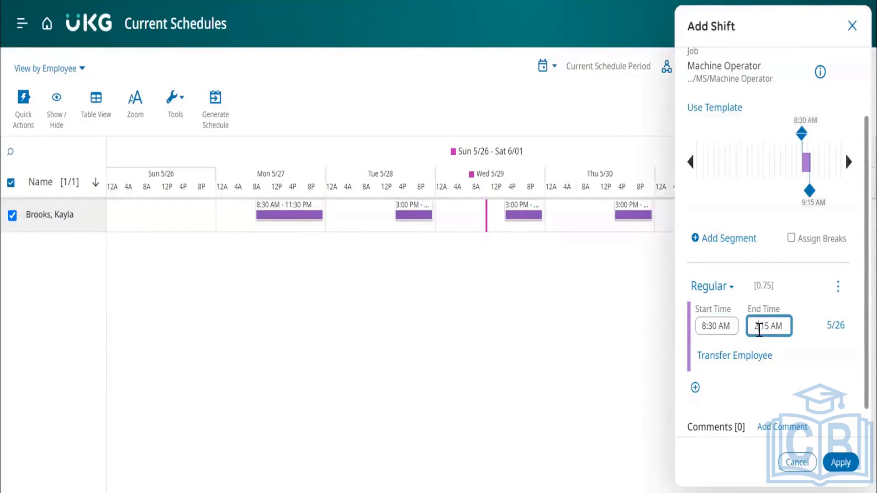
{"action": "key", "text": "Right"}
{"action": "key", "text": "Delete"}
{"action": "key", "text": "Delete"}
{"action": "type", "text": "30"}
{"action": "key", "text": "BackSpace"}
{"action": "type", "text": "P"}
{"action": "left_click", "coordinate": [830, 359]}
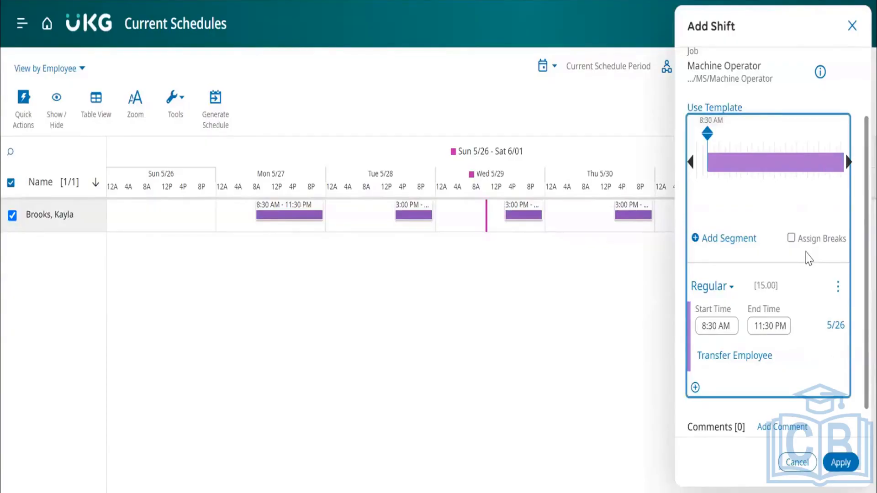
Apply the new Sunday 5/26 shift and save the schedule.
{"action": "scroll", "coordinate": [808, 257], "scroll_direction": "down", "scroll_amount": 1}
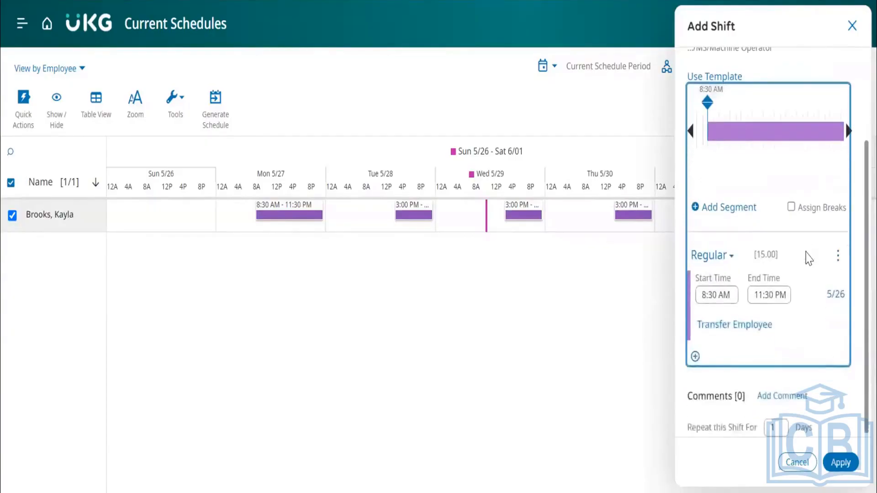
{"action": "left_click", "coordinate": [844, 466]}
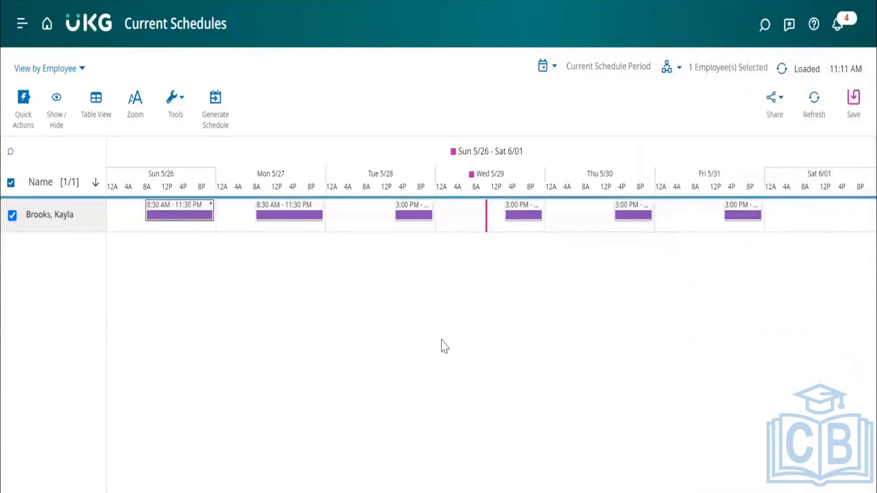
{"action": "left_click", "coordinate": [854, 107]}
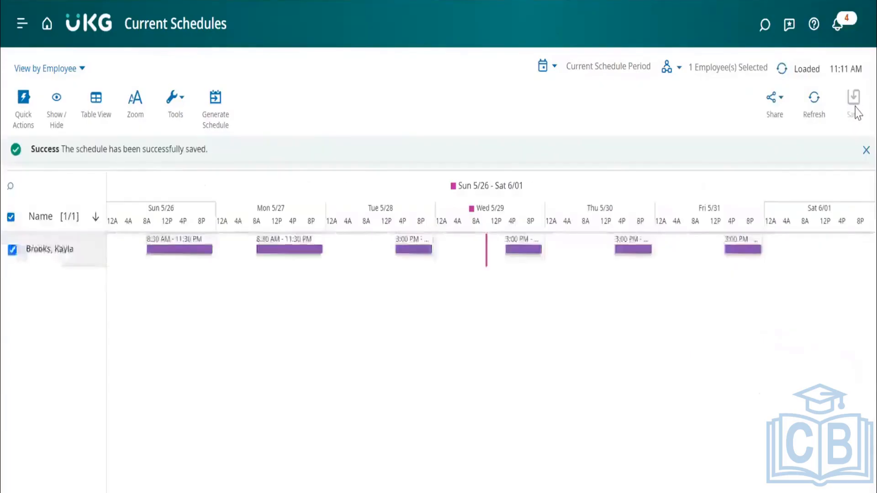
Go from the saved schedule to the same employee's timecard.
{"action": "left_click", "coordinate": [83, 261]}
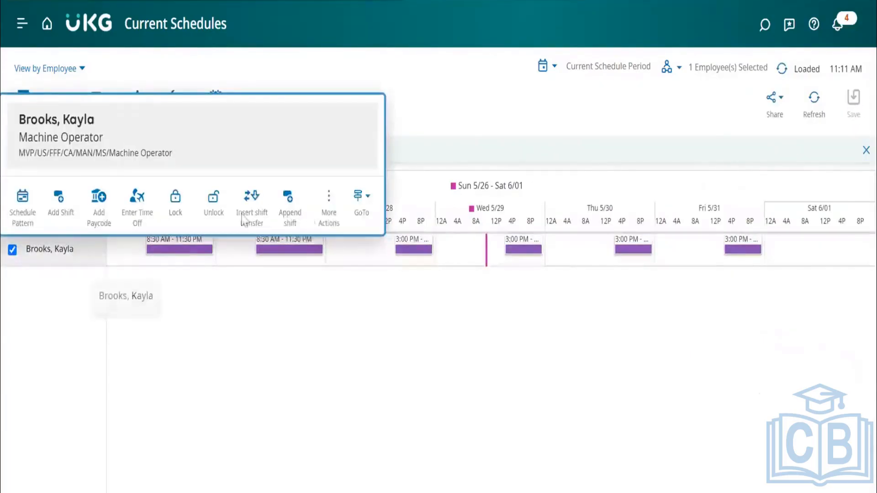
{"action": "left_click", "coordinate": [361, 205]}
{"action": "left_click", "coordinate": [373, 252]}
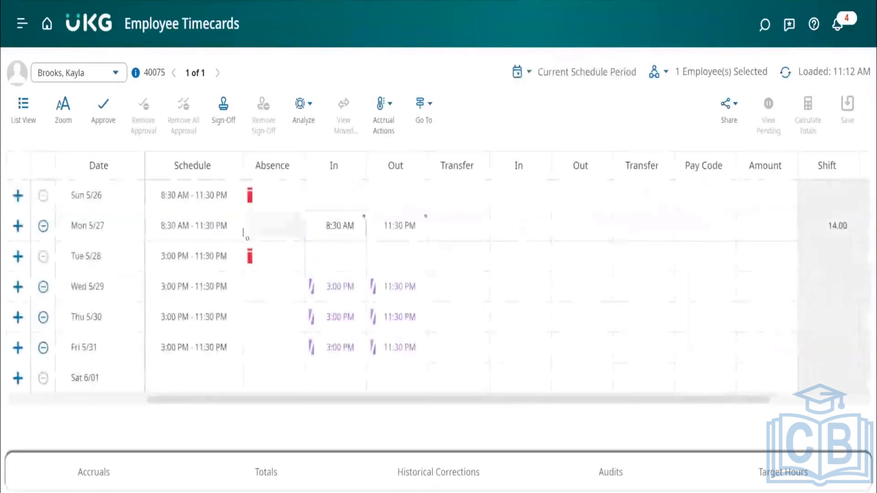
Show the timecard's daily totals and review the pay code amounts and wages for Monday 5/27.
{"action": "left_click", "coordinate": [293, 473]}
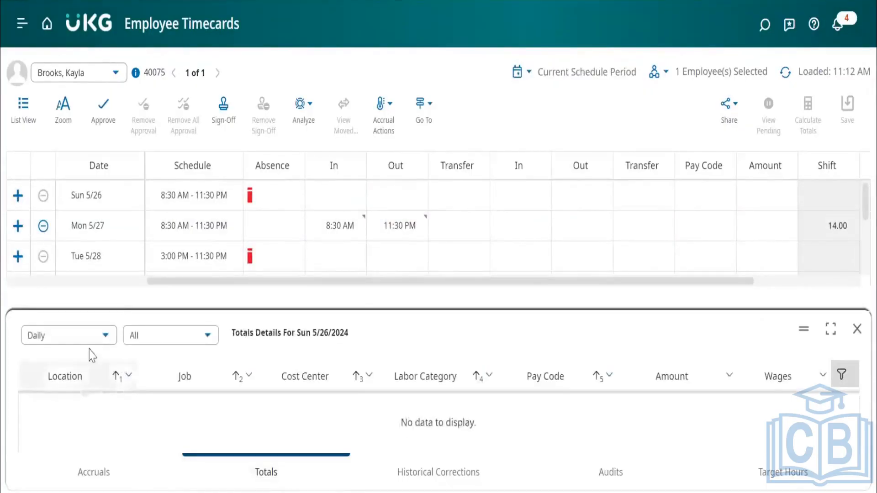
{"action": "left_click", "coordinate": [136, 231]}
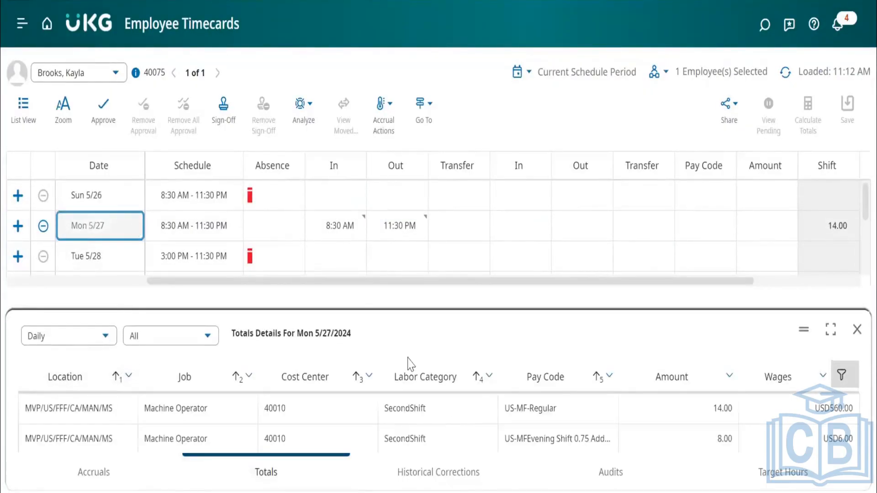
{"action": "left_click_drag", "start_coordinate": [371, 310], "coordinate": [384, 273]}
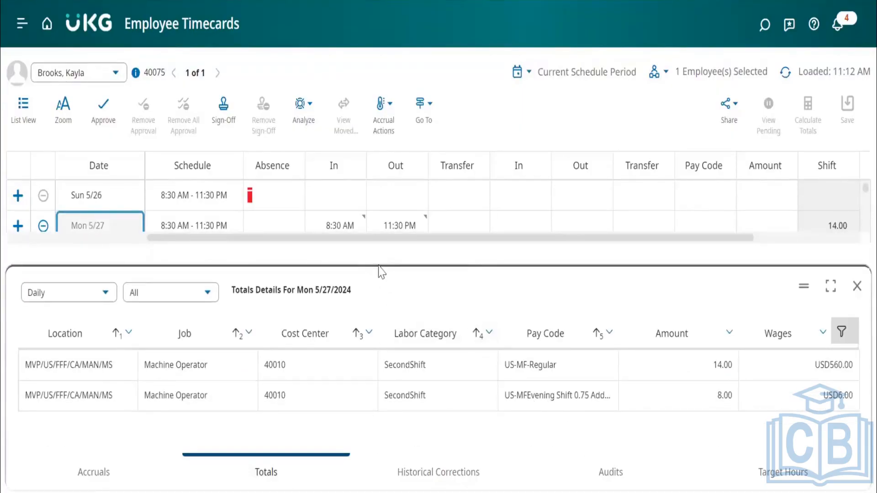
{"action": "left_click_drag", "start_coordinate": [377, 264], "coordinate": [374, 314]}
Enter Sunday 5/26 punches with In at 8:30 AM and Out at 11:30 PM, and save the timecard.
{"action": "left_click", "coordinate": [340, 205]}
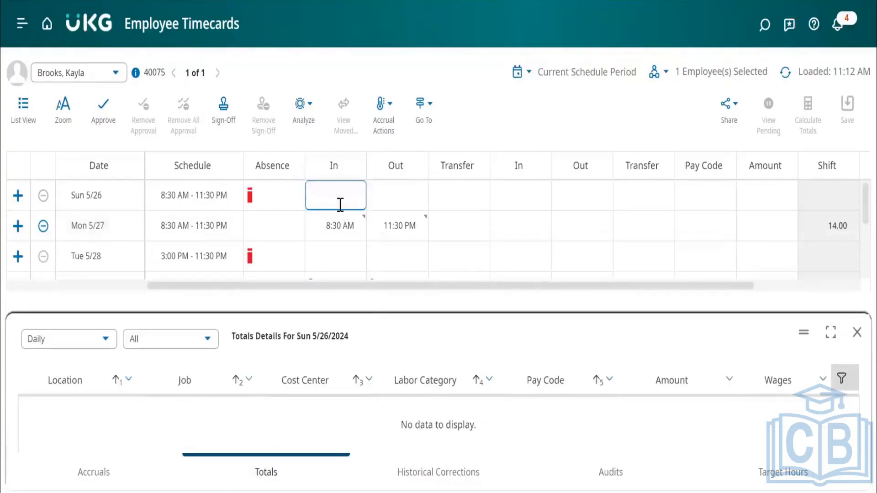
{"action": "type", "text": "8:30"}
{"action": "key", "text": "Tab"}
{"action": "type", "text": "233"}
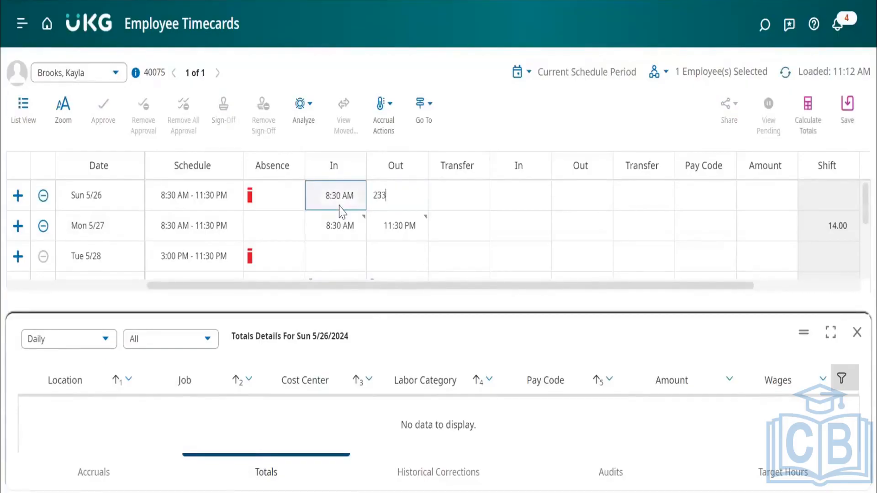
{"action": "key", "text": "Tab"}
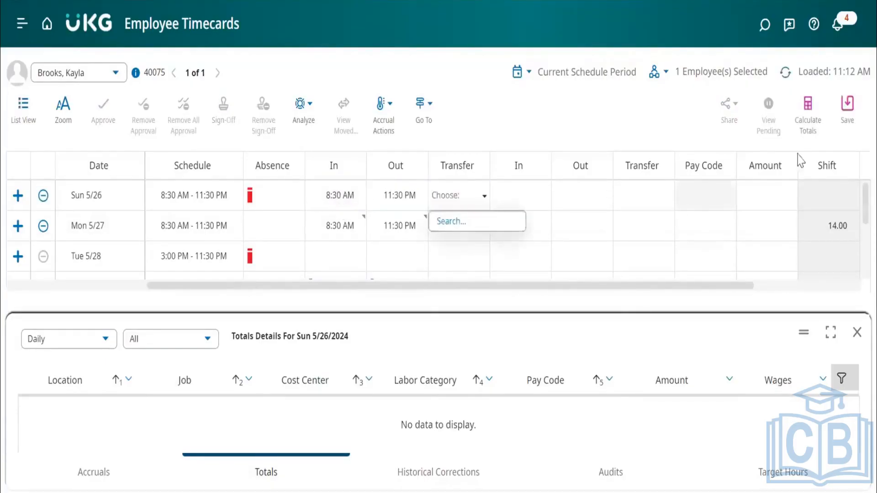
{"action": "left_click", "coordinate": [849, 108]}
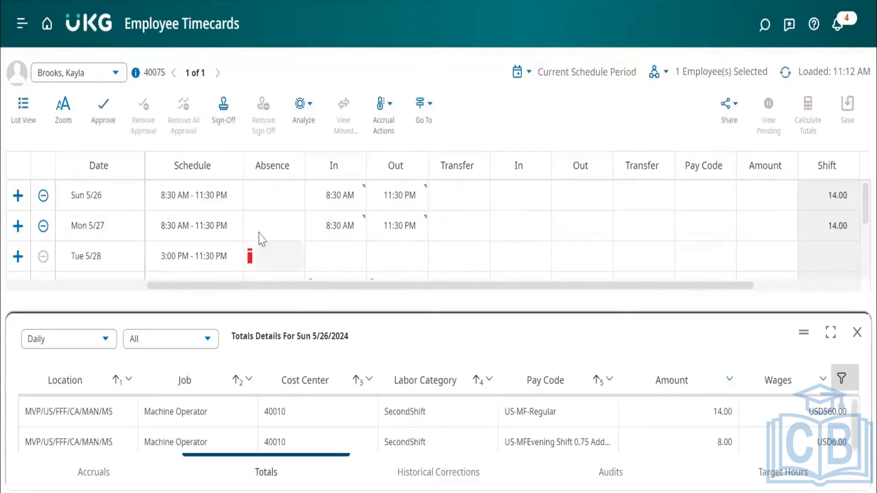
Compare the daily totals for Sunday 5/26 and Monday 5/27, enlarging the totals area to show all rows.
{"action": "left_click", "coordinate": [116, 197]}
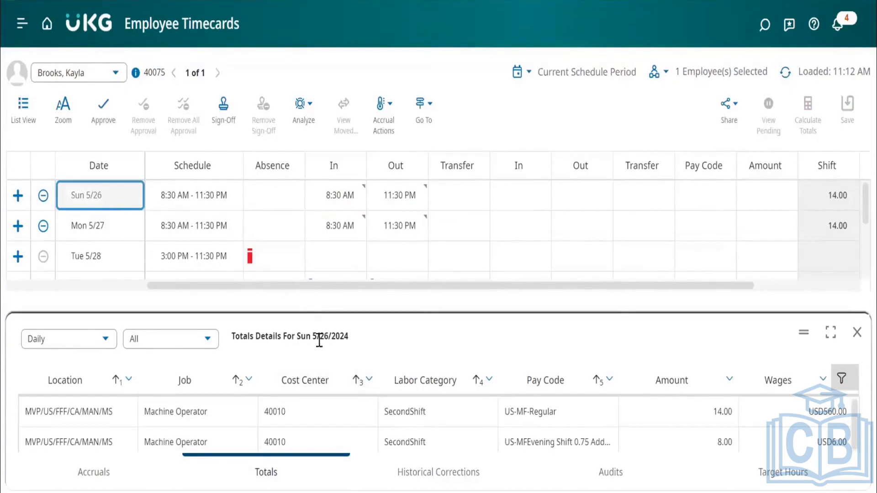
{"action": "left_click_drag", "start_coordinate": [331, 316], "coordinate": [354, 297]}
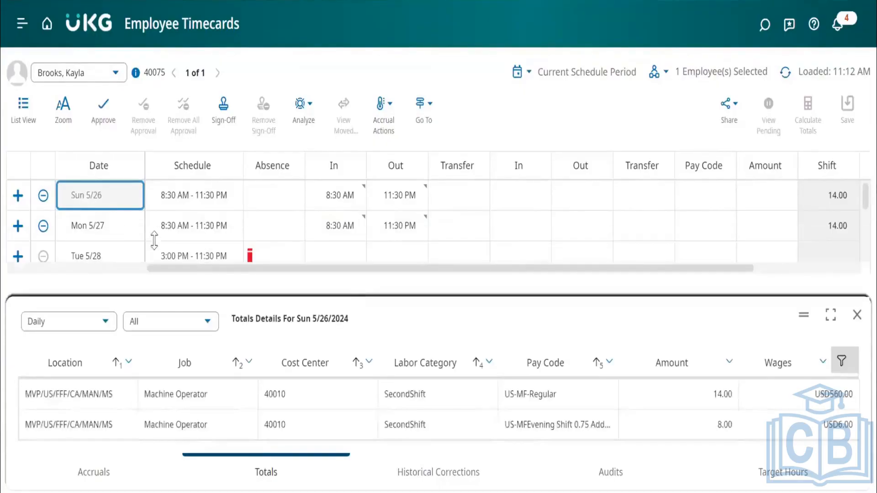
{"action": "left_click", "coordinate": [130, 230]}
{"action": "left_click", "coordinate": [122, 201]}
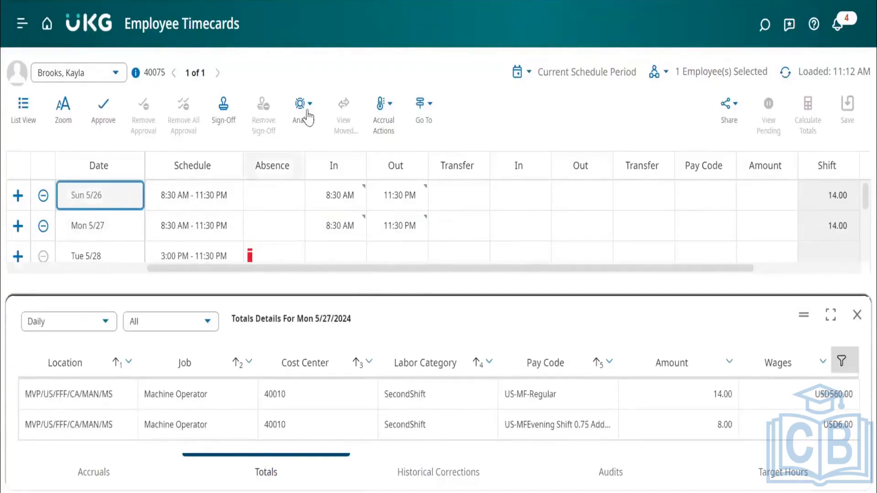
Open the Rule Analysis report for the timecard and review the Sunday 5/26 shift's time, hours and cost.
{"action": "left_click", "coordinate": [304, 112]}
{"action": "left_click", "coordinate": [343, 154]}
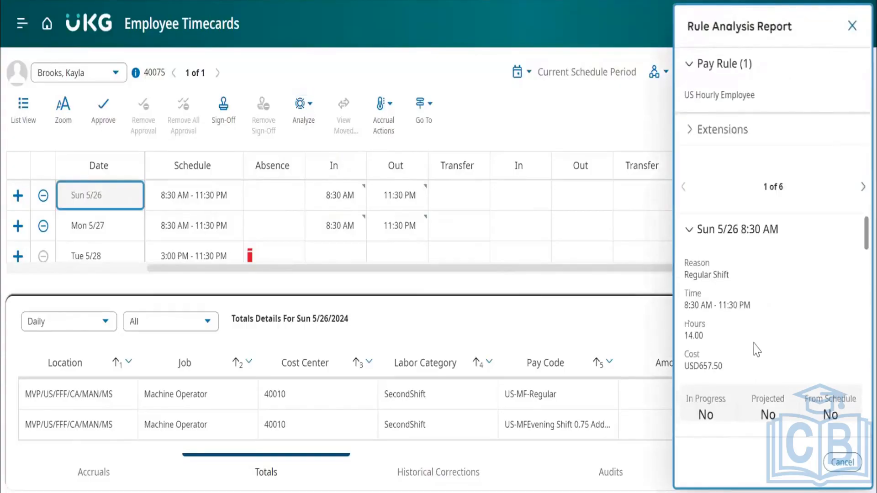
{"action": "scroll", "coordinate": [757, 348], "scroll_direction": "down", "scroll_amount": 1}
{"action": "left_click_drag", "start_coordinate": [751, 263], "coordinate": [689, 265]}
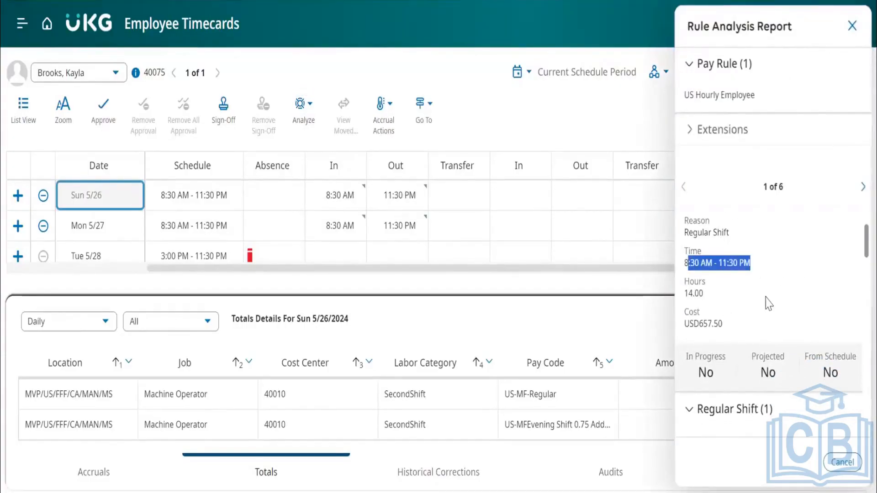
{"action": "scroll", "coordinate": [768, 303], "scroll_direction": "down", "scroll_amount": 3}
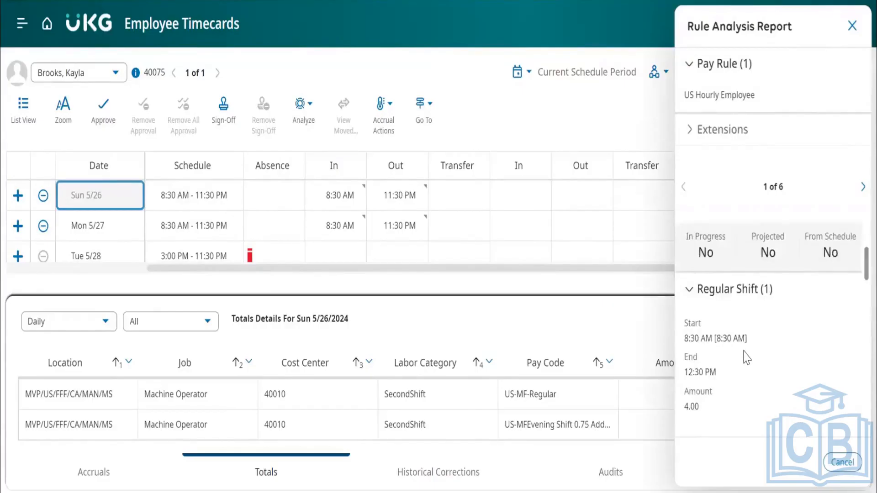
Examine the Regular Shift (1) span's times, overtime, totals, work rule, punch rounding and combination rule in the report.
{"action": "scroll", "coordinate": [744, 358], "scroll_direction": "down", "scroll_amount": 2}
{"action": "scroll", "coordinate": [729, 326], "scroll_direction": "down", "scroll_amount": 2}
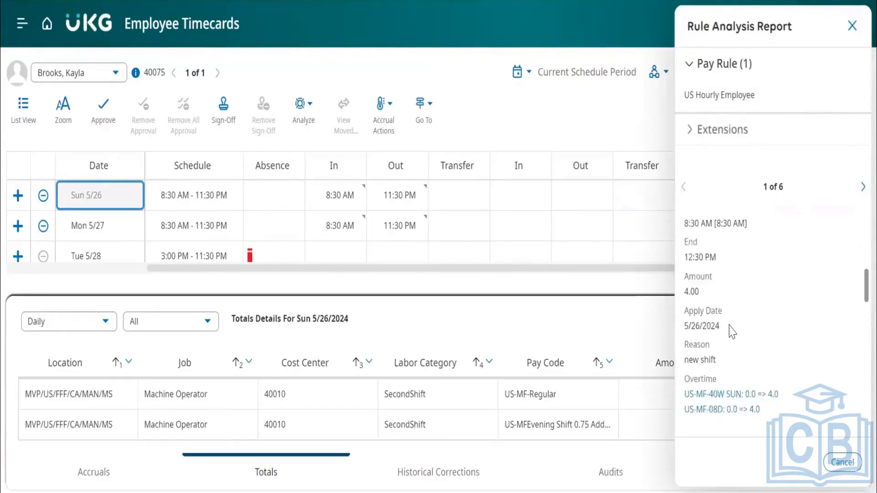
{"action": "scroll", "coordinate": [733, 332], "scroll_direction": "down", "scroll_amount": 3}
{"action": "scroll", "coordinate": [731, 333], "scroll_direction": "up", "scroll_amount": 8}
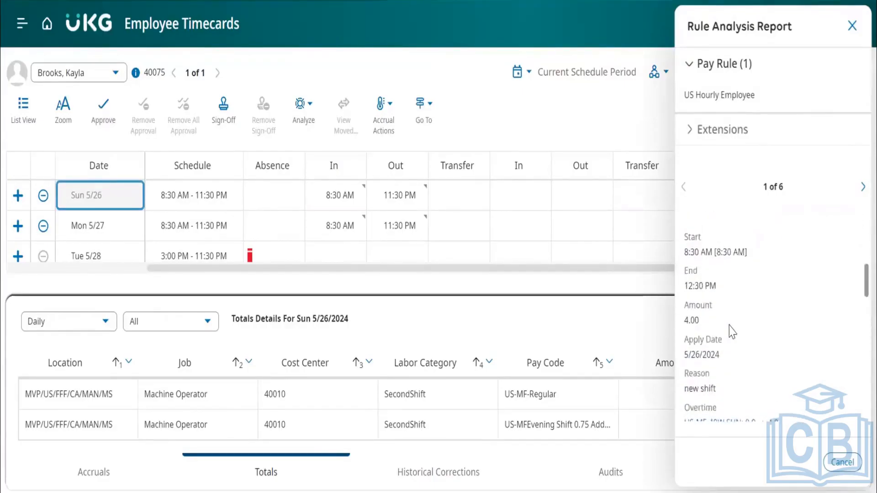
{"action": "scroll", "coordinate": [697, 344], "scroll_direction": "down", "scroll_amount": 2}
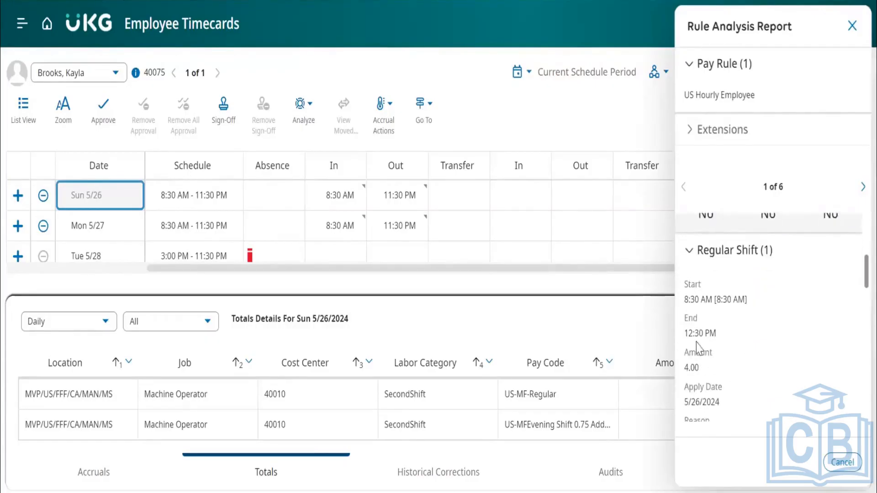
{"action": "scroll", "coordinate": [762, 363], "scroll_direction": "down", "scroll_amount": 6}
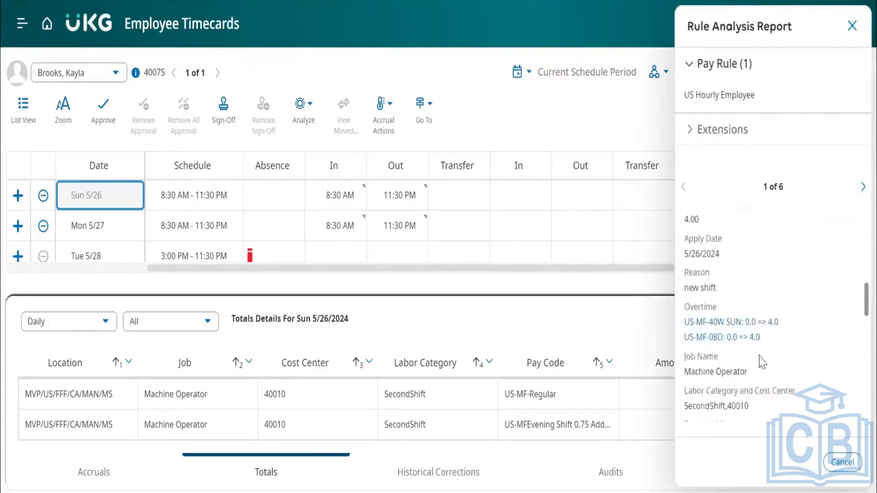
{"action": "scroll", "coordinate": [740, 329], "scroll_direction": "up", "scroll_amount": 2}
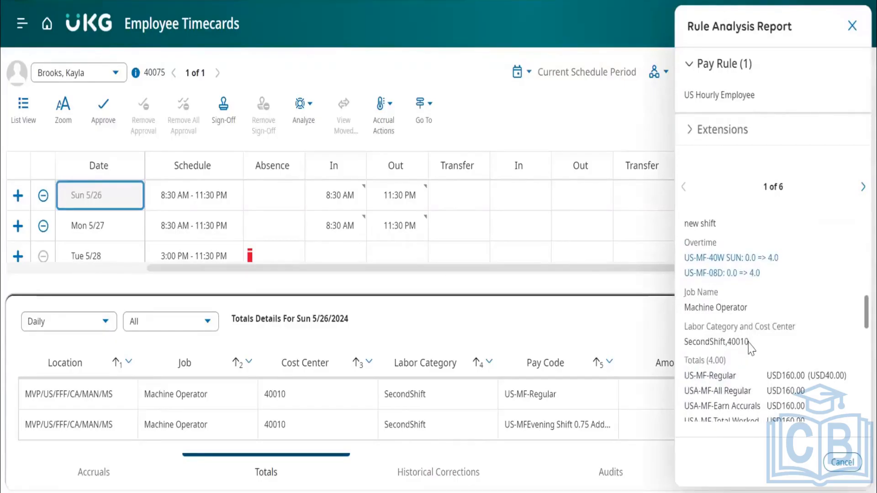
{"action": "scroll", "coordinate": [752, 349], "scroll_direction": "up", "scroll_amount": 5}
{"action": "scroll", "coordinate": [750, 350], "scroll_direction": "down", "scroll_amount": 5}
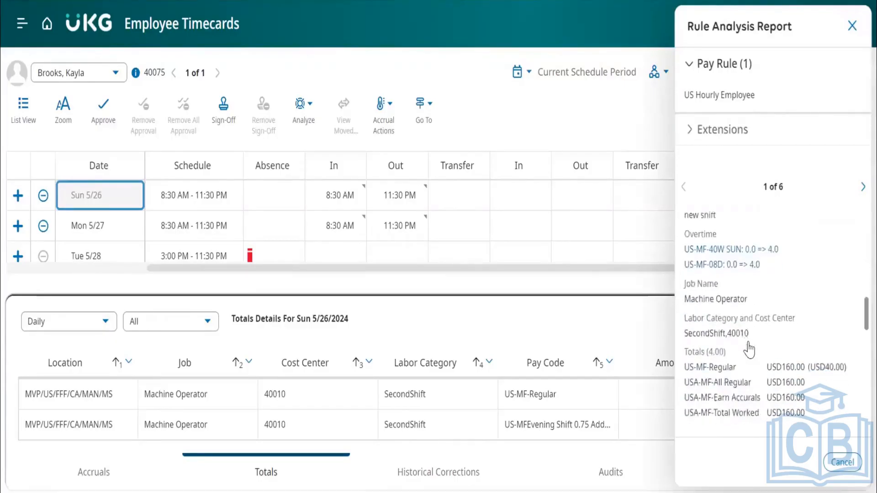
{"action": "scroll", "coordinate": [750, 349], "scroll_direction": "down", "scroll_amount": 5}
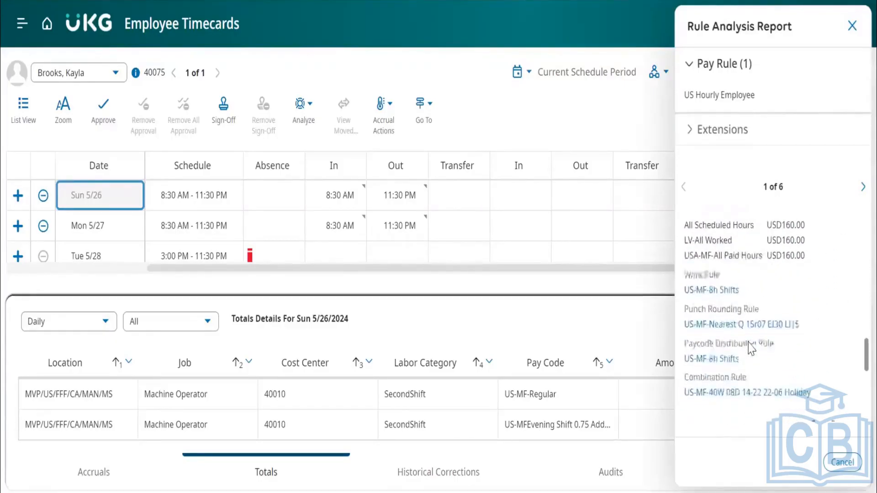
{"action": "scroll", "coordinate": [752, 349], "scroll_direction": "down", "scroll_amount": 4}
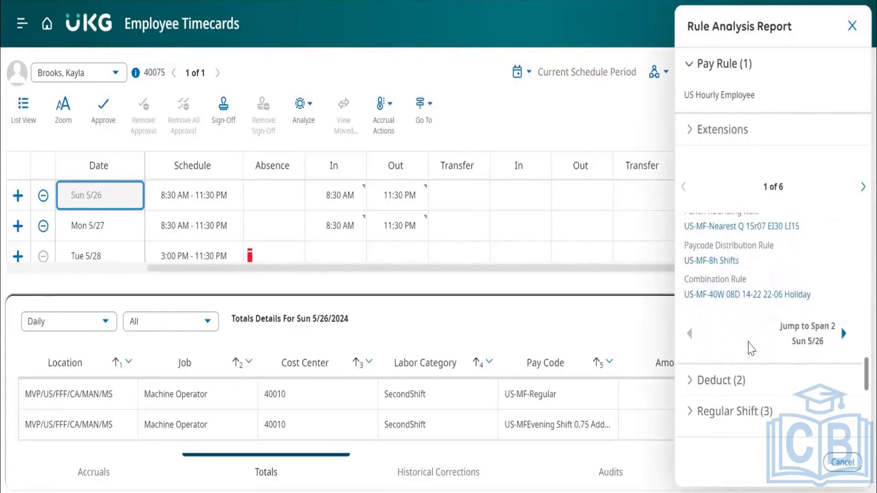
{"action": "scroll", "coordinate": [749, 346], "scroll_direction": "down", "scroll_amount": 1}
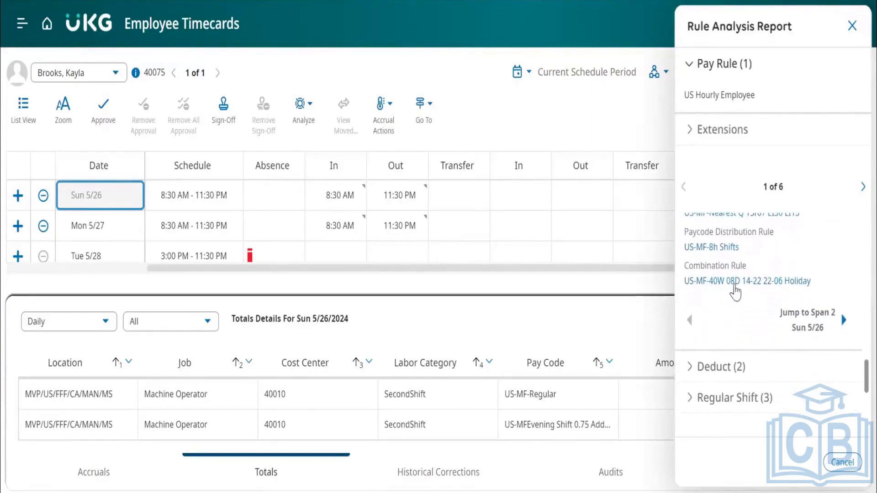
{"action": "scroll", "coordinate": [754, 329], "scroll_direction": "down", "scroll_amount": 3}
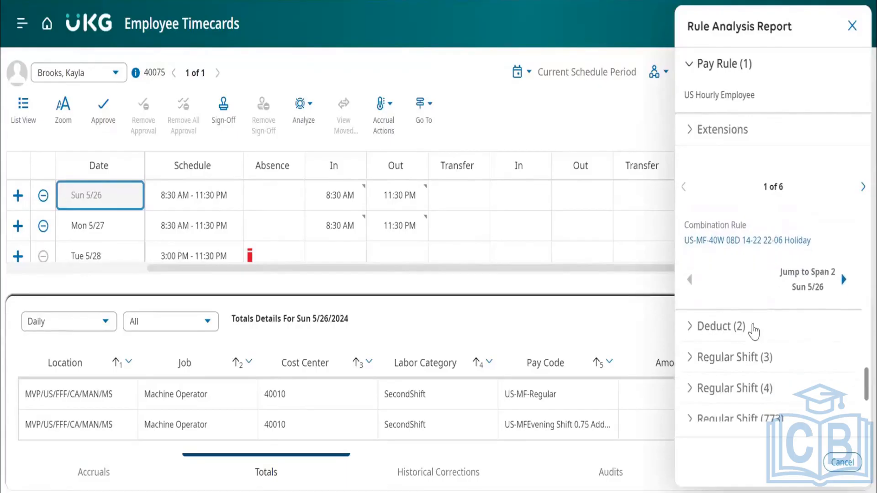
Expand the Deduct (2) span in the report and review its start, end, amount and deduction reason.
{"action": "left_click", "coordinate": [695, 280]}
{"action": "scroll", "coordinate": [749, 347], "scroll_direction": "down", "scroll_amount": 2}
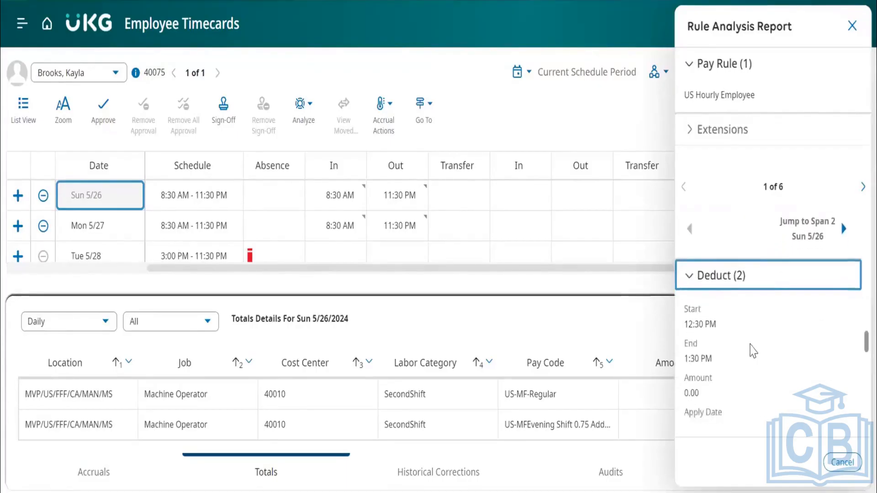
{"action": "scroll", "coordinate": [738, 340], "scroll_direction": "down", "scroll_amount": 1}
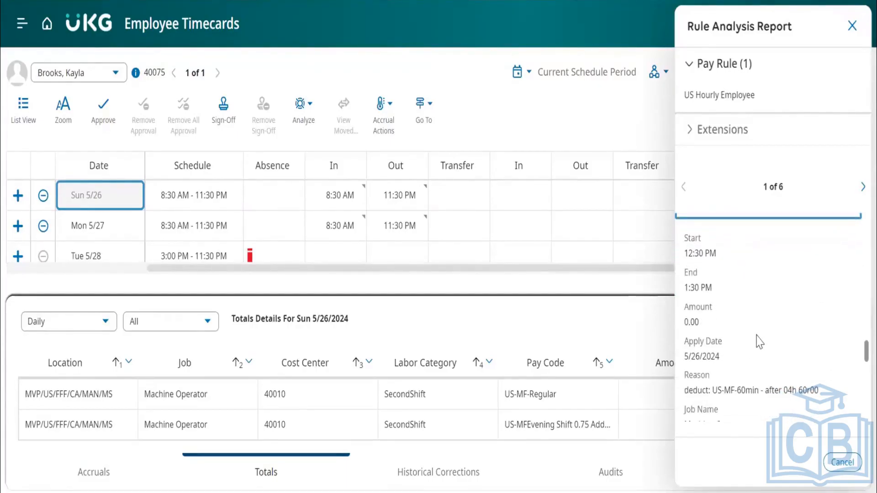
Review the Deduct (2) span's reason, job, work rule, punch rounding and combination rule, and close the Rule Analysis report.
{"action": "scroll", "coordinate": [759, 342], "scroll_direction": "down", "scroll_amount": 1}
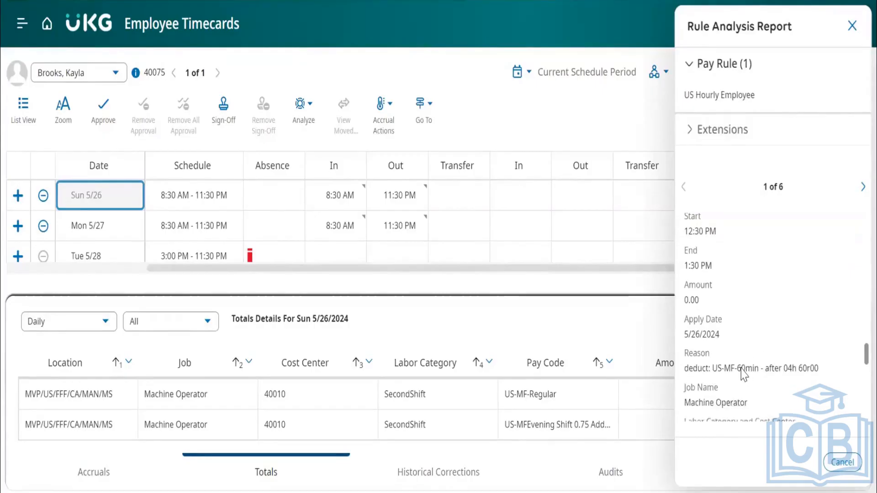
{"action": "scroll", "coordinate": [770, 326], "scroll_direction": "down", "scroll_amount": 5}
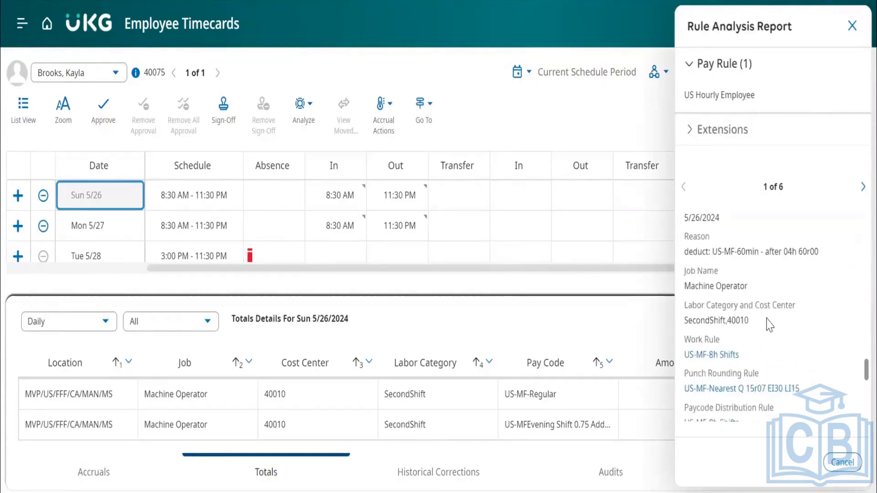
{"action": "scroll", "coordinate": [769, 326], "scroll_direction": "down", "scroll_amount": 2}
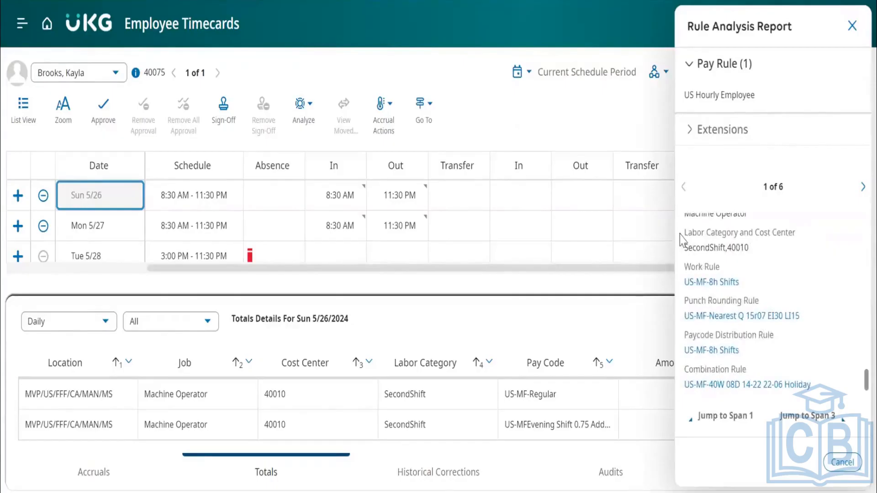
{"action": "scroll", "coordinate": [765, 334], "scroll_direction": "down", "scroll_amount": 3}
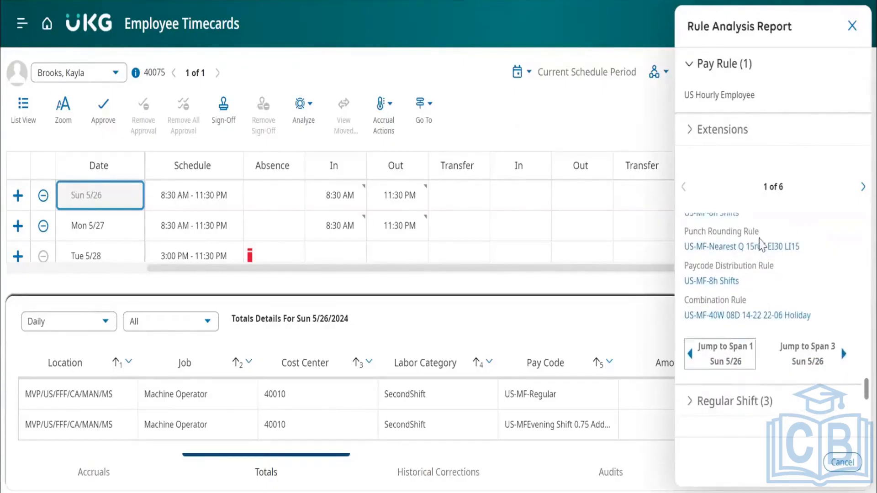
{"action": "left_click", "coordinate": [852, 25]}
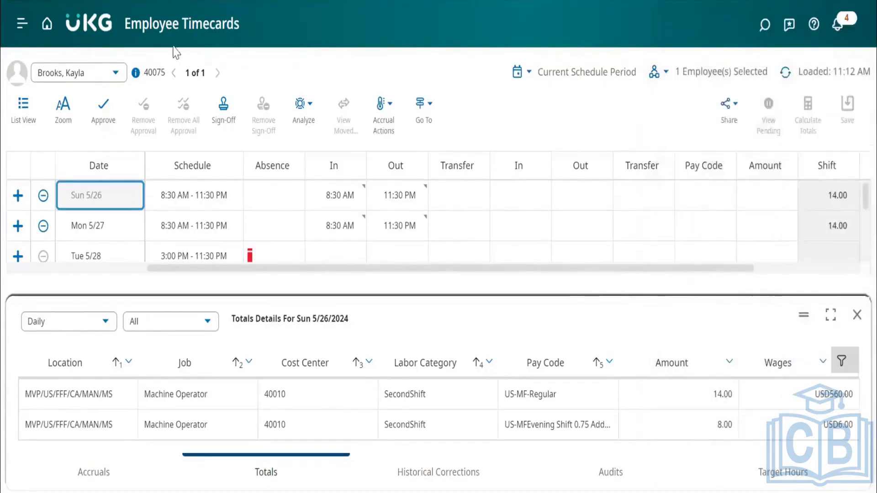
Return to the home page and run an employee search using the previously searched surname.
{"action": "left_click", "coordinate": [48, 35]}
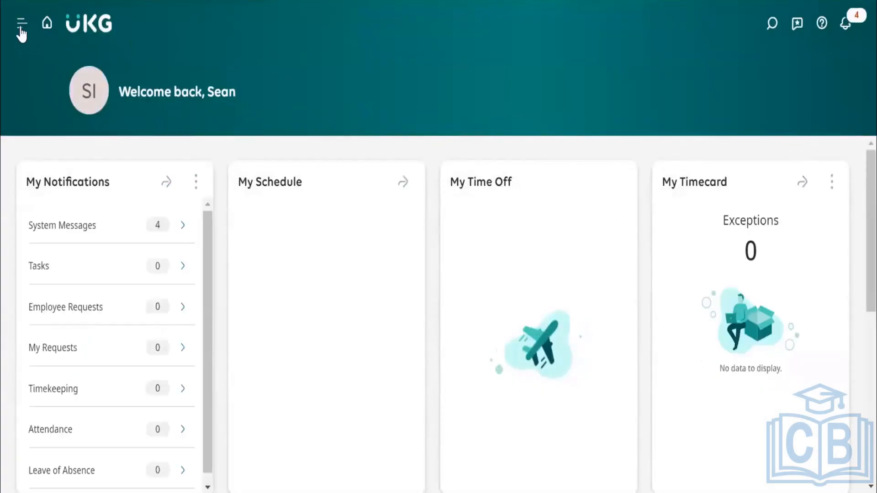
{"action": "left_click", "coordinate": [774, 23]}
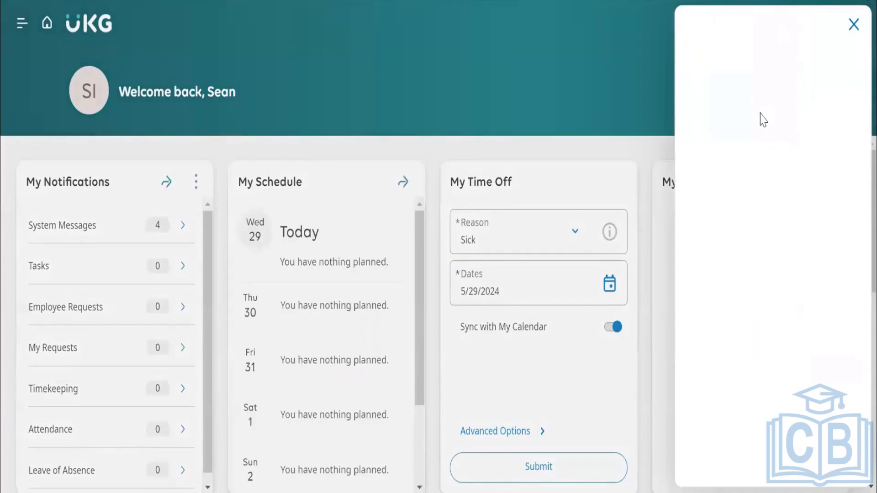
{"action": "left_click", "coordinate": [761, 109]}
{"action": "left_click", "coordinate": [781, 140]}
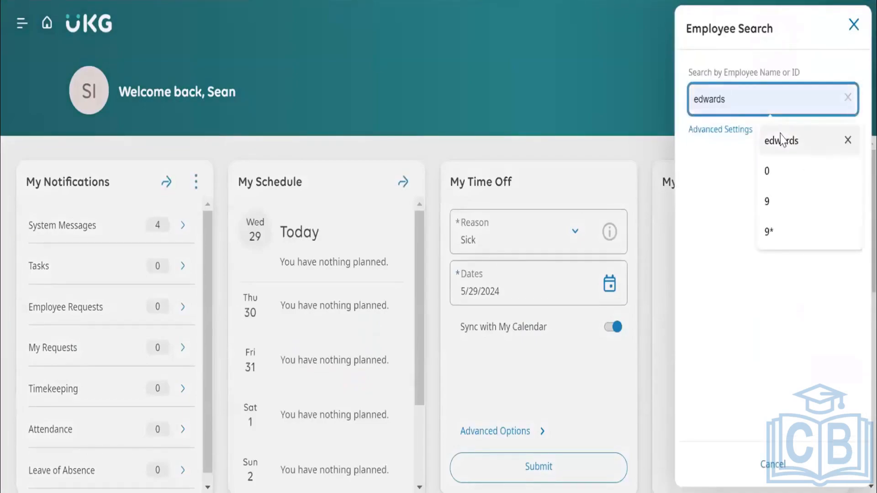
{"action": "left_click", "coordinate": [826, 162]}
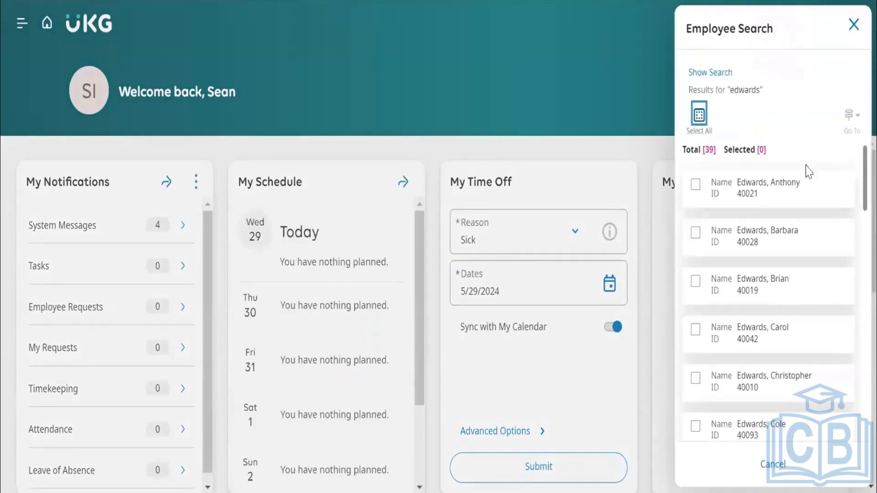
Select the second employee in the search results and go to that employee's schedule.
{"action": "left_click", "coordinate": [695, 234]}
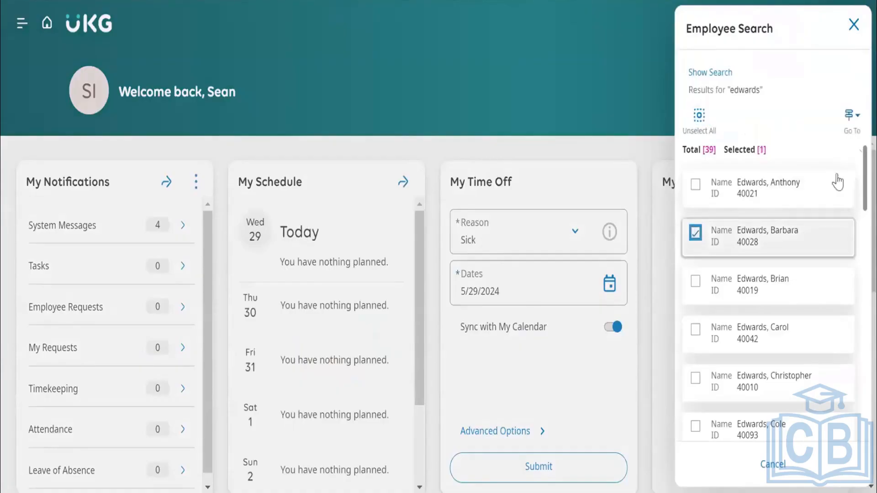
{"action": "left_click", "coordinate": [851, 116]}
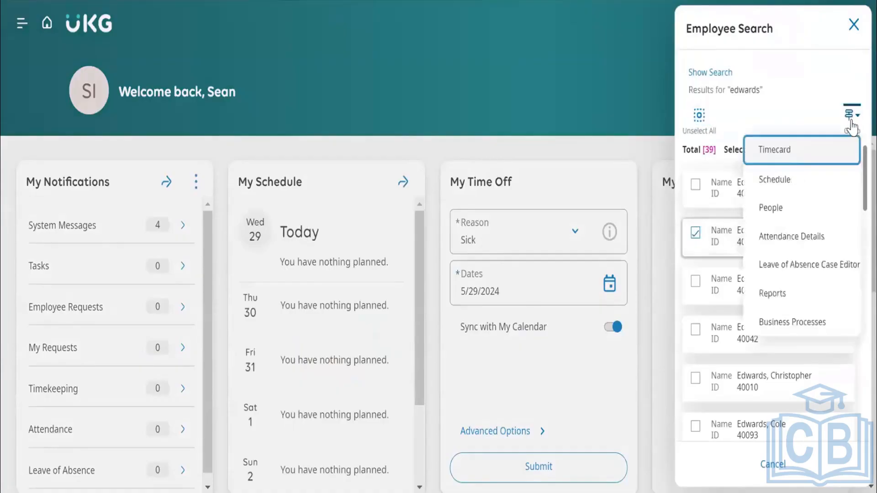
{"action": "left_click", "coordinate": [786, 183]}
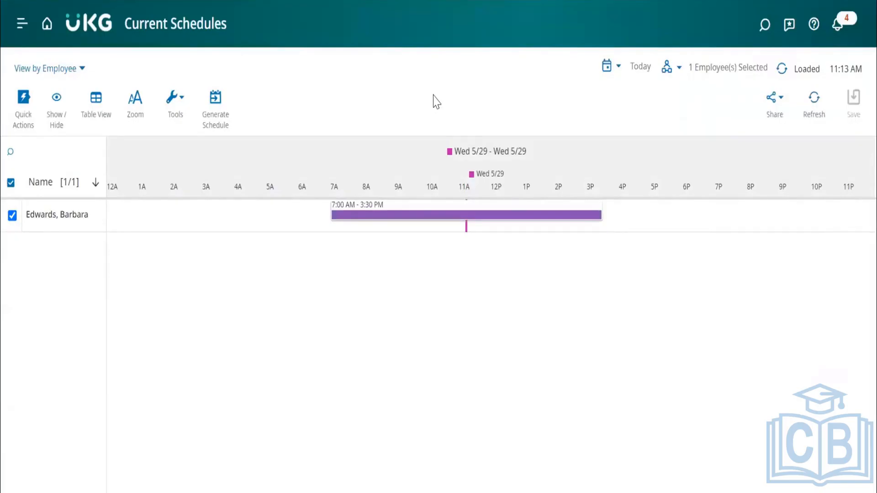
Return to the home page and open the Scheduler Setup Pattern Templates in Application Setup.
{"action": "left_click", "coordinate": [46, 26]}
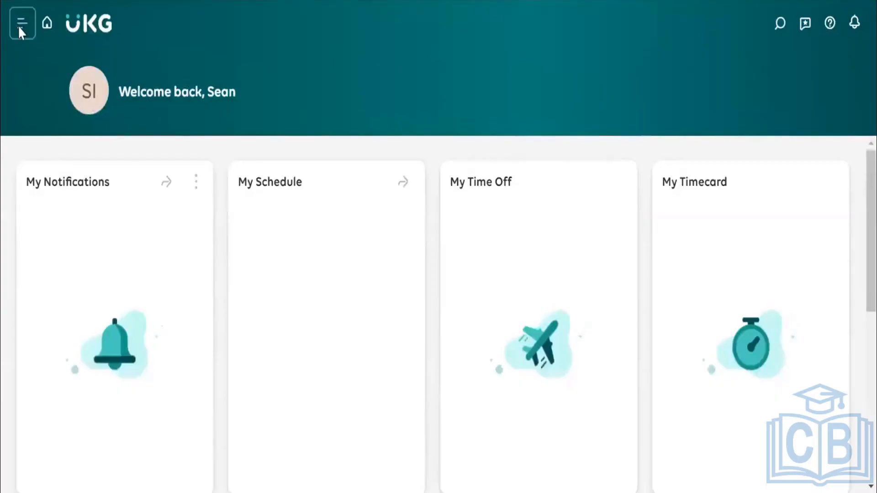
{"action": "left_click", "coordinate": [18, 25]}
{"action": "scroll", "coordinate": [86, 413], "scroll_direction": "down", "scroll_amount": 10}
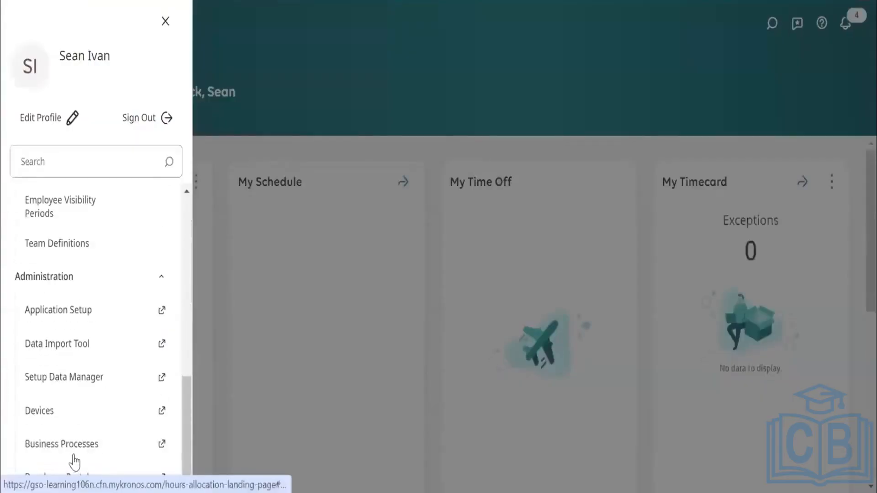
{"action": "left_click", "coordinate": [83, 314]}
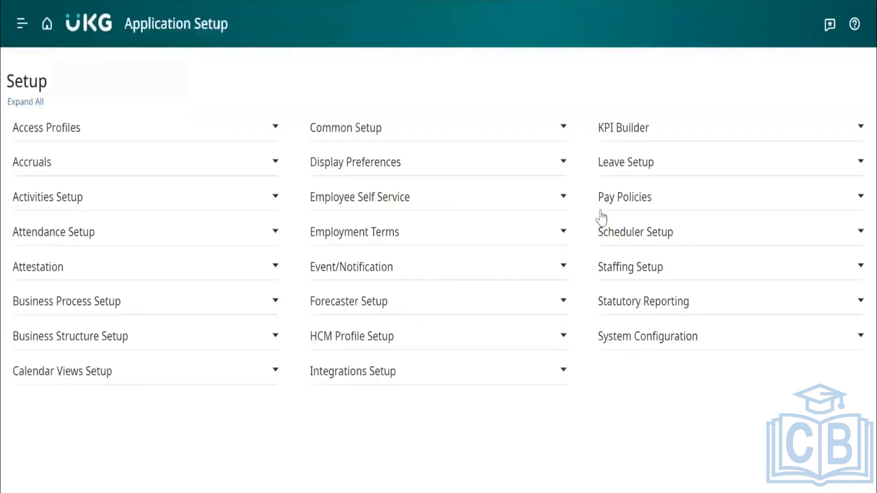
{"action": "left_click", "coordinate": [640, 234]}
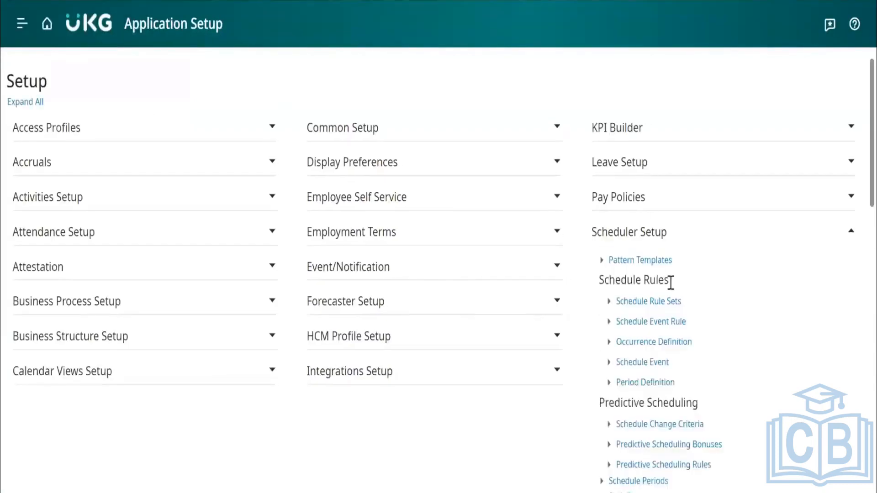
{"action": "left_click", "coordinate": [636, 263]}
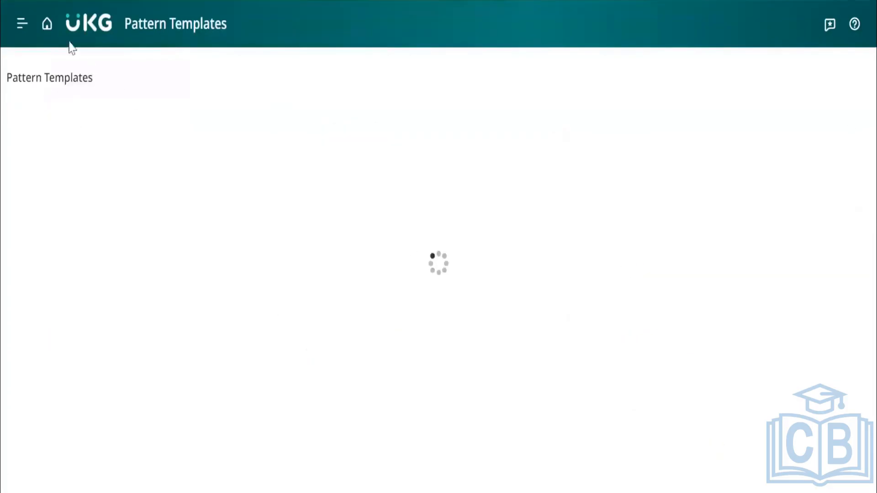
{"action": "left_click", "coordinate": [22, 30]}
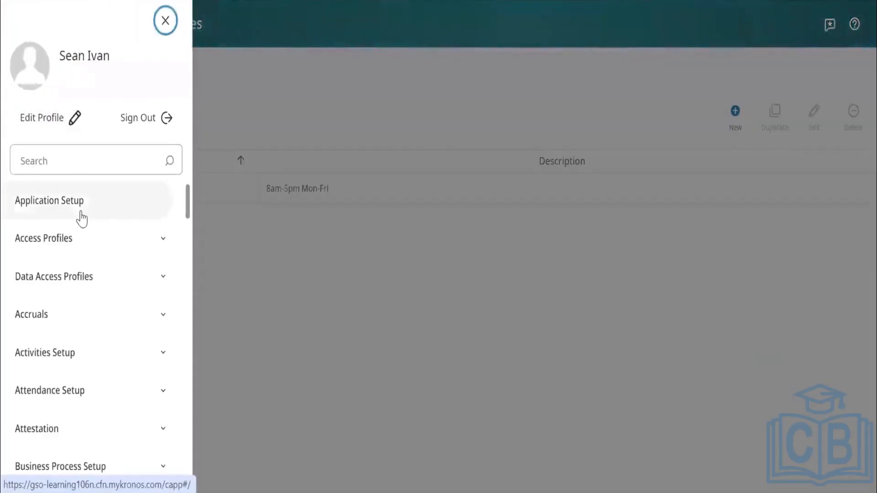
{"action": "scroll", "coordinate": [82, 220], "scroll_direction": "down", "scroll_amount": 1}
{"action": "scroll", "coordinate": [81, 219], "scroll_direction": "up", "scroll_amount": 1}
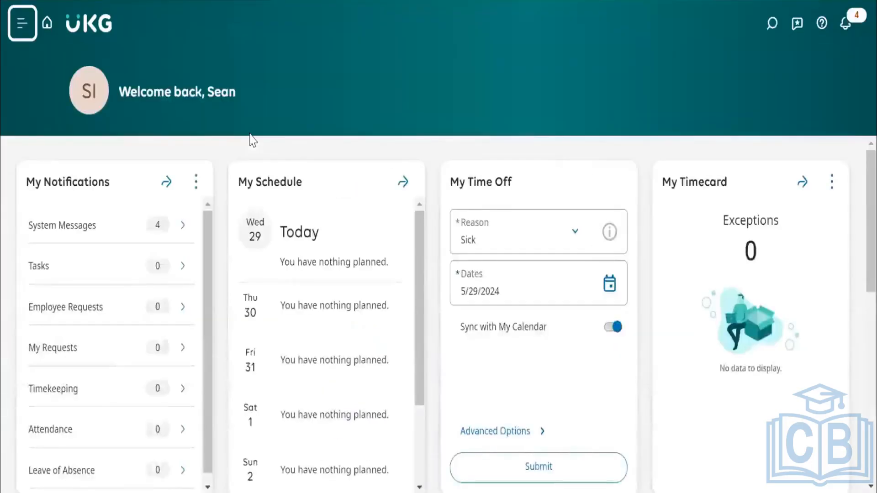
Look through the Time, Schedule, Maintenance and Administration sections of the main navigation.
{"action": "left_click", "coordinate": [22, 23]}
{"action": "scroll", "coordinate": [98, 255], "scroll_direction": "up", "scroll_amount": 5}
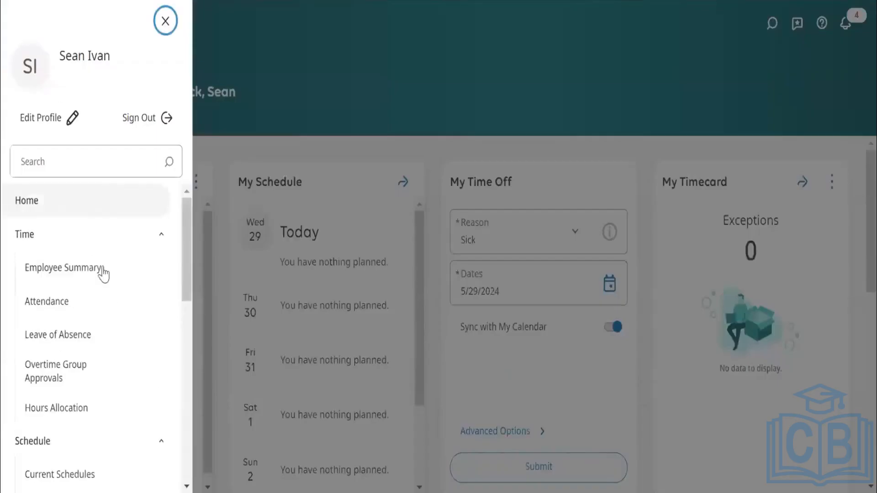
{"action": "left_click", "coordinate": [90, 232]}
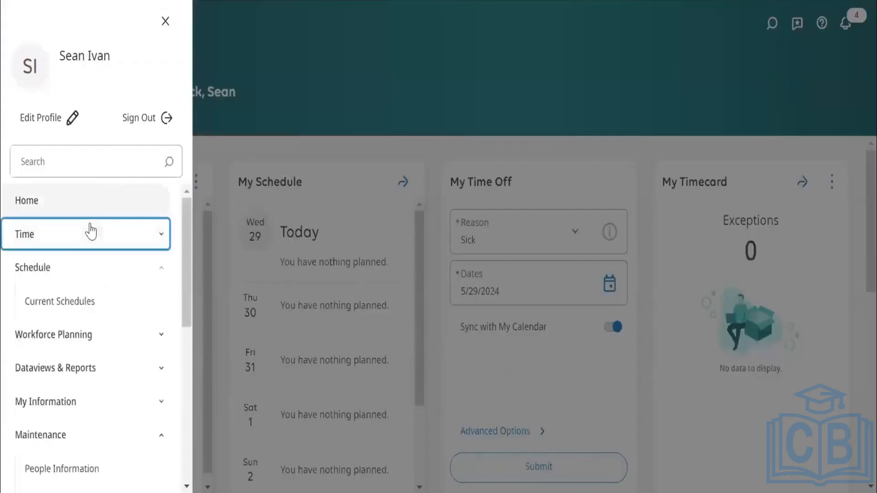
{"action": "left_click", "coordinate": [78, 272]}
{"action": "left_click", "coordinate": [77, 403]}
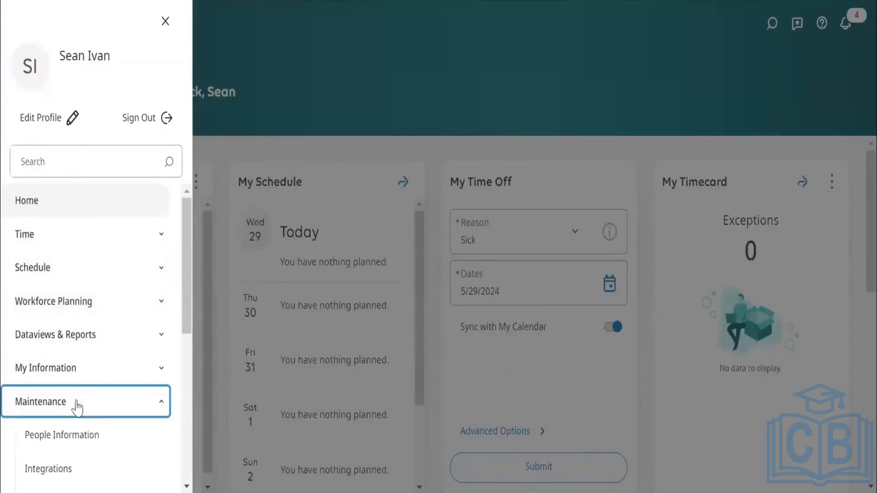
{"action": "left_click", "coordinate": [86, 272]}
{"action": "left_click", "coordinate": [78, 303]}
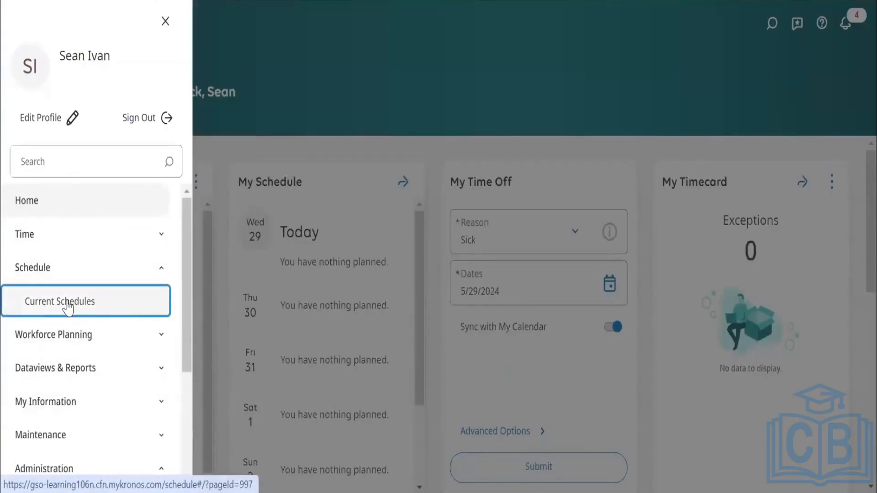
{"action": "left_click", "coordinate": [74, 239]}
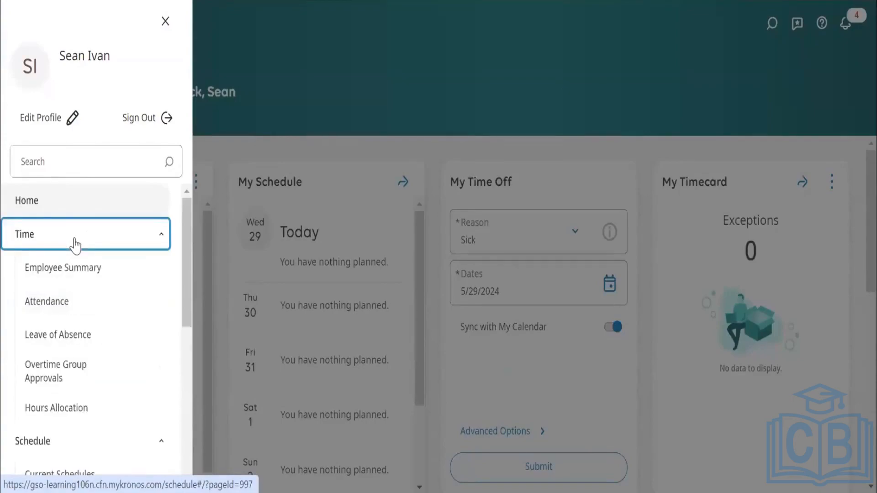
{"action": "key", "text": "Tab"}
{"action": "left_click", "coordinate": [79, 239]}
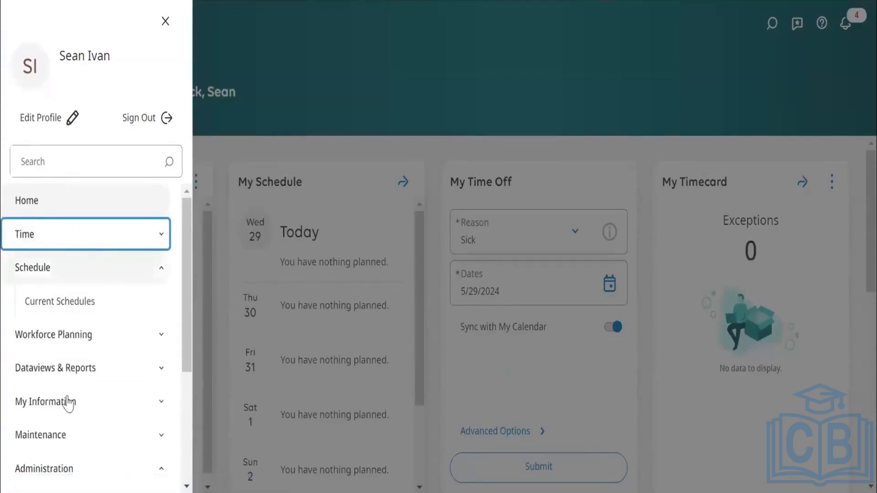
{"action": "scroll", "coordinate": [69, 402], "scroll_direction": "down", "scroll_amount": 4}
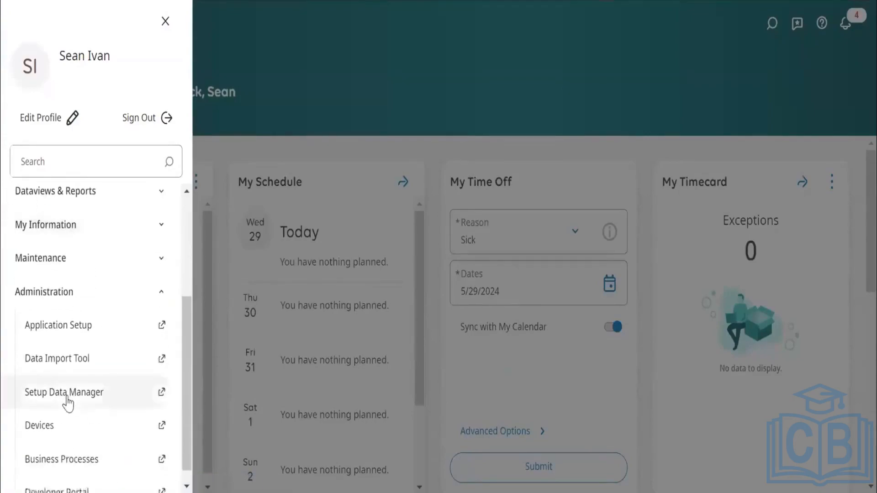
{"action": "scroll", "coordinate": [67, 307], "scroll_direction": "up", "scroll_amount": 4}
Show Current Schedules viewed by Schedule Group for the All Agency Employees hyperfind.
{"action": "left_click", "coordinate": [67, 304]}
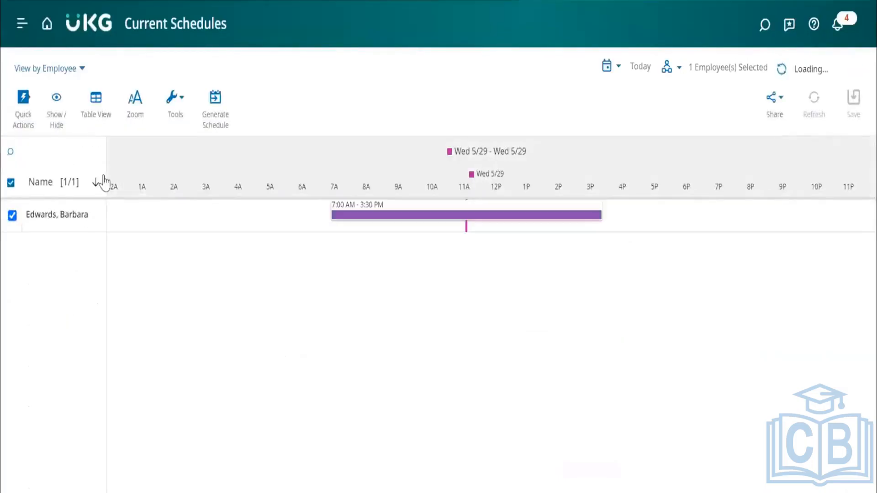
{"action": "left_click", "coordinate": [69, 72]}
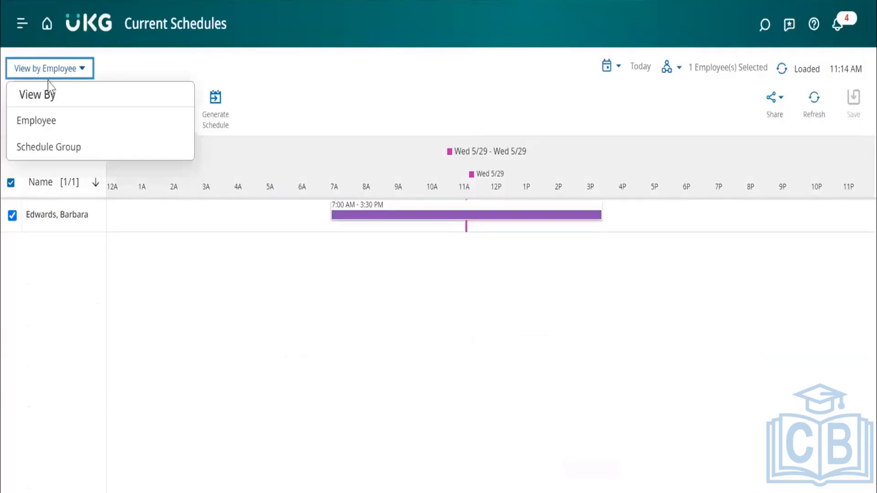
{"action": "left_click", "coordinate": [49, 150]}
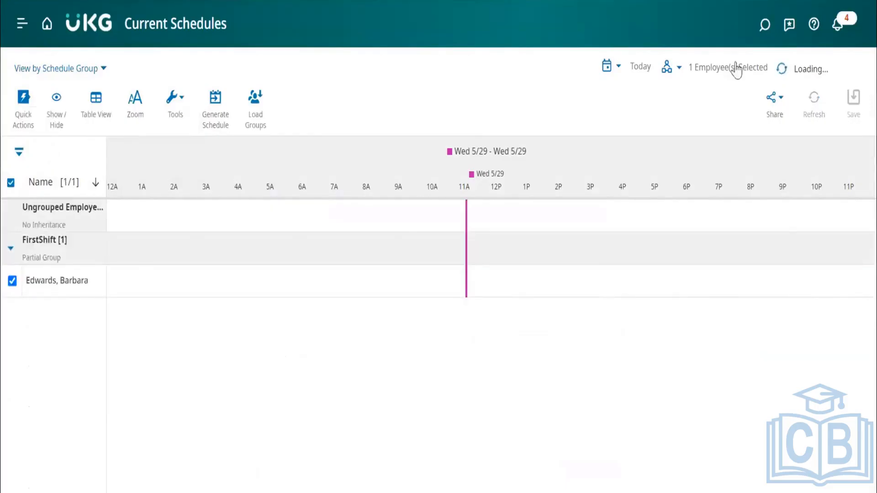
{"action": "left_click", "coordinate": [679, 68]}
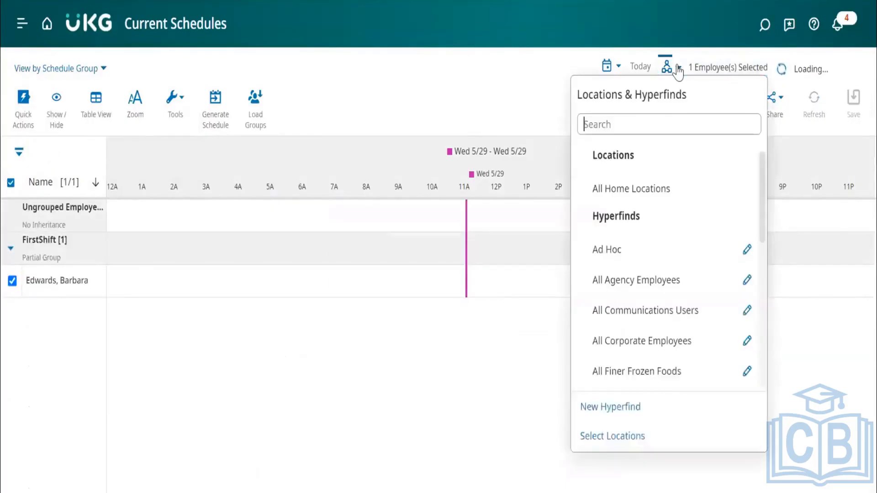
{"action": "left_click", "coordinate": [638, 286]}
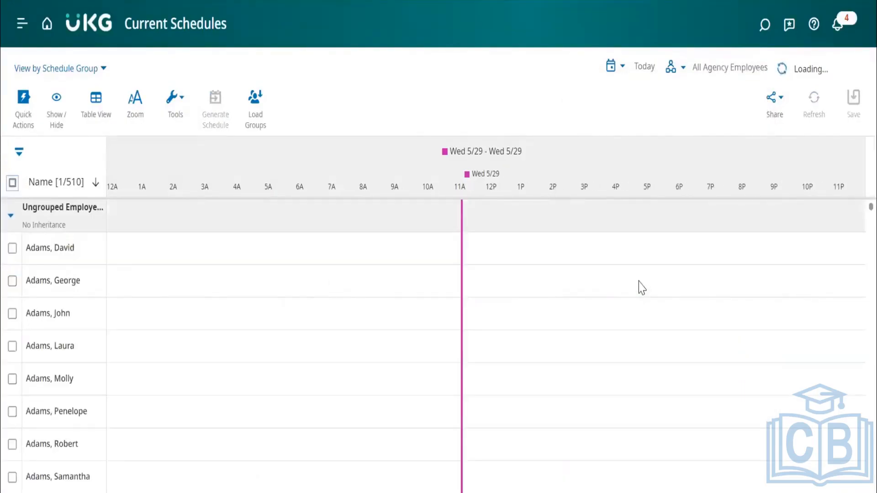
Collapse the Ungrouped Employees and FirstShift groups and open the Schedule Pattern of the SecondShift group.
{"action": "left_click", "coordinate": [11, 218]}
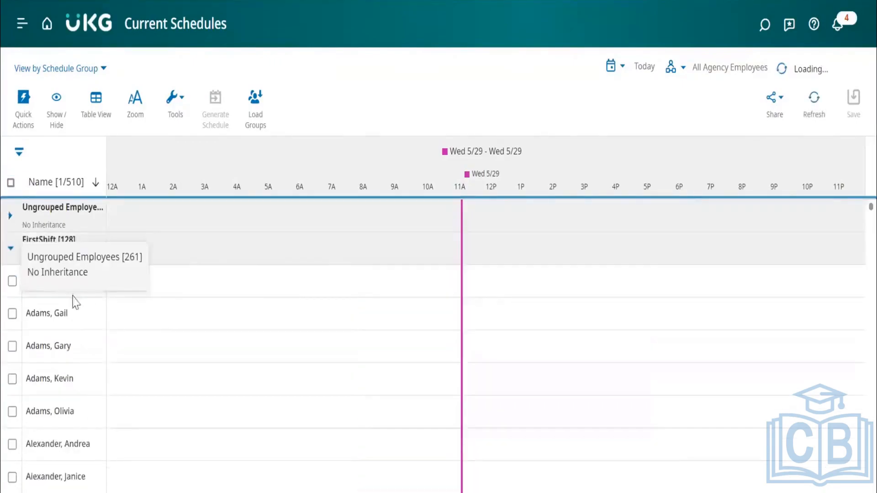
{"action": "left_click", "coordinate": [11, 248]}
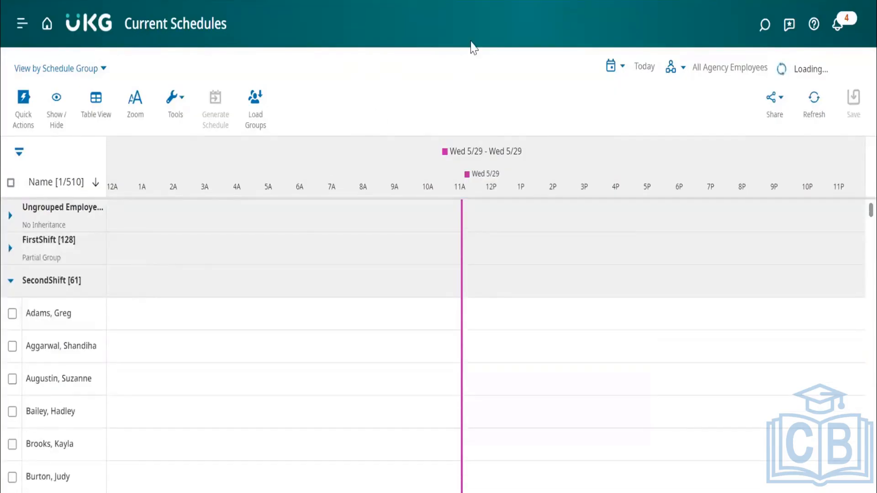
{"action": "left_click", "coordinate": [72, 284]}
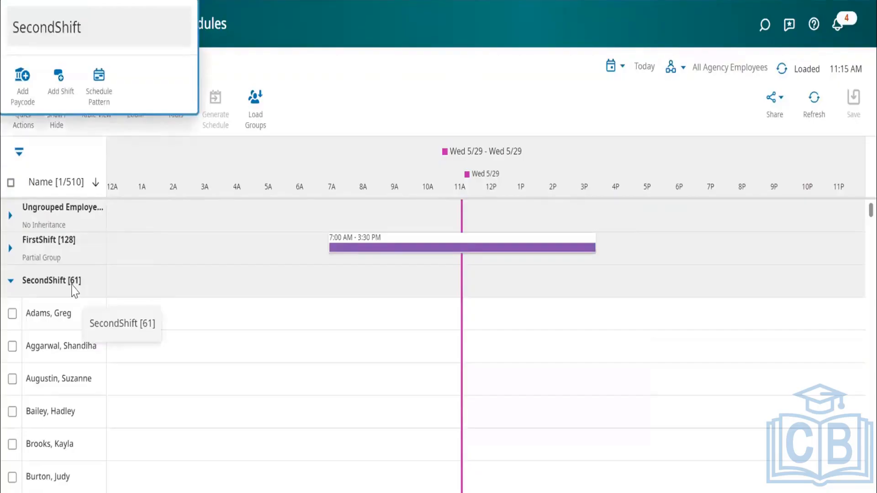
{"action": "left_click", "coordinate": [100, 89]}
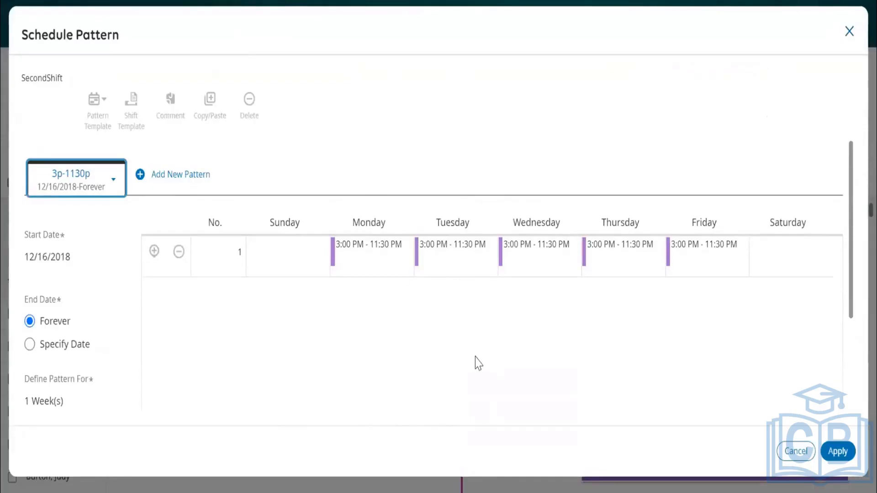
Review the SecondShift schedule pattern, close it and show Current Schedules by Employee.
{"action": "scroll", "coordinate": [478, 363], "scroll_direction": "down", "scroll_amount": 2}
{"action": "scroll", "coordinate": [477, 364], "scroll_direction": "up", "scroll_amount": 2}
{"action": "left_click", "coordinate": [852, 41]}
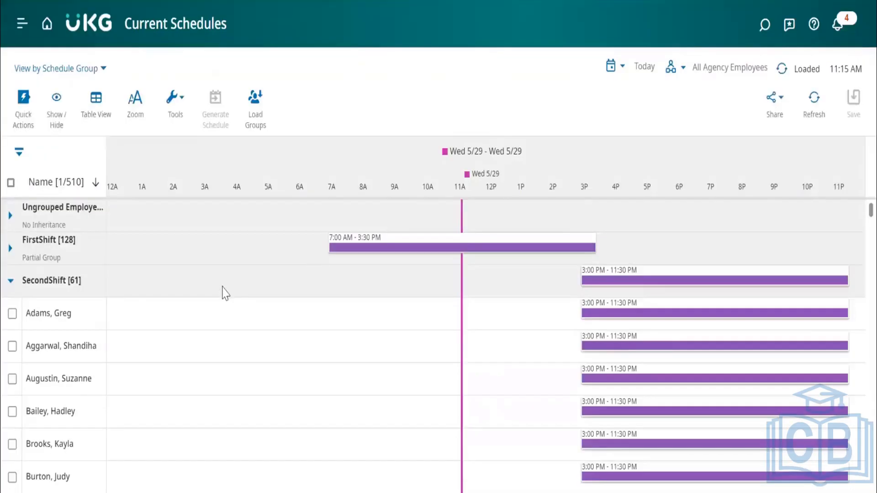
{"action": "left_click", "coordinate": [69, 77]}
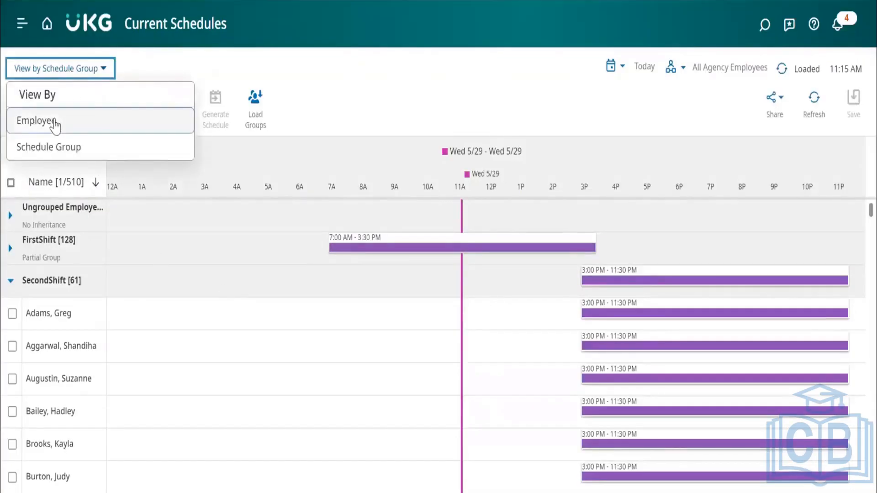
{"action": "left_click", "coordinate": [55, 123]}
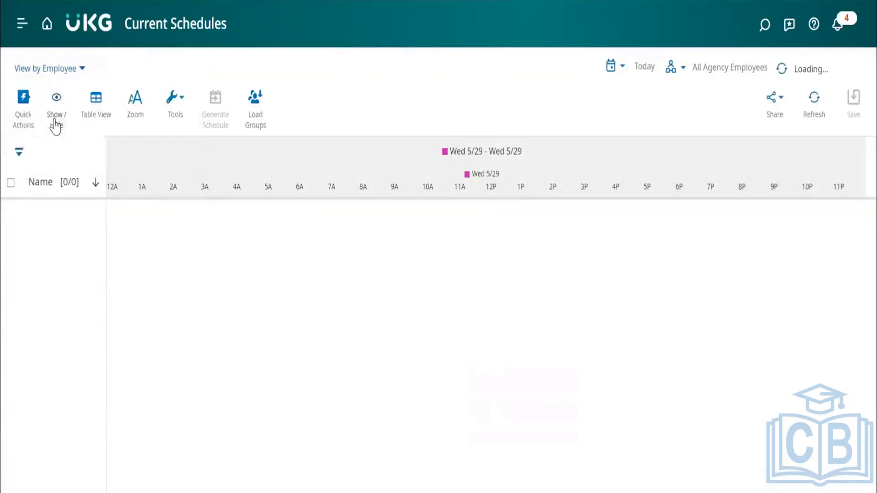
Open the Schedule Pattern of the mechanic in the second row of the employee list.
{"action": "left_click", "coordinate": [68, 251]}
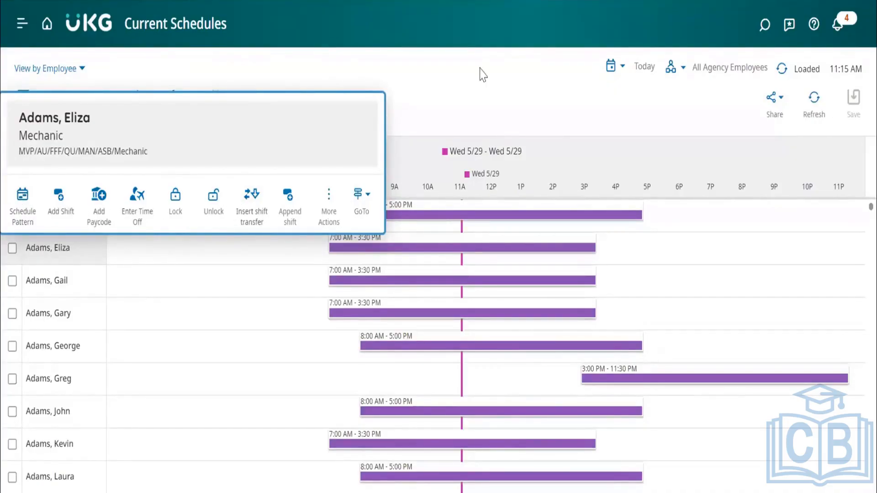
{"action": "left_click", "coordinate": [478, 86]}
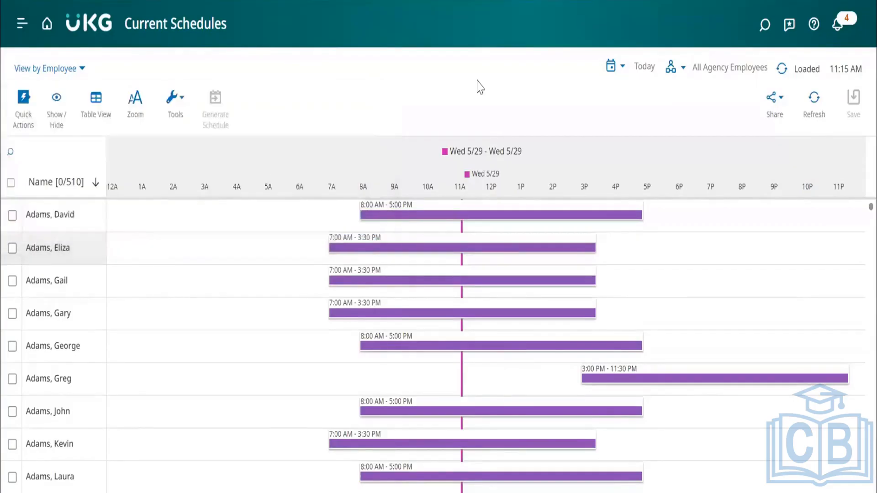
{"action": "left_click", "coordinate": [71, 249]}
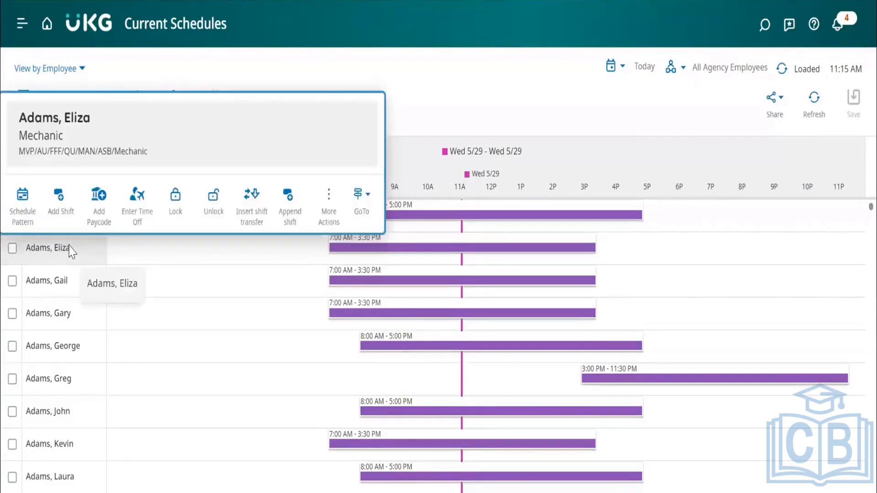
{"action": "left_click", "coordinate": [26, 214]}
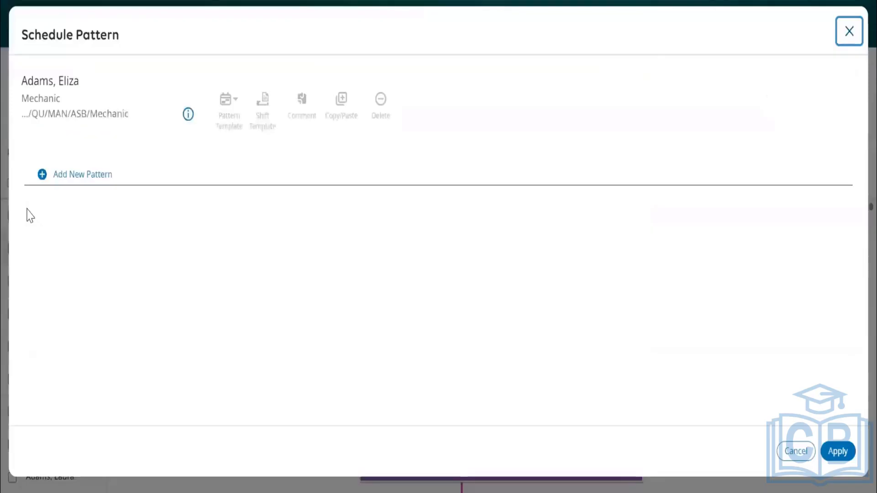
Start a new pattern for the mechanic, check the available pattern templates and the Monday shift cell, and cancel without applying.
{"action": "left_click", "coordinate": [58, 175]}
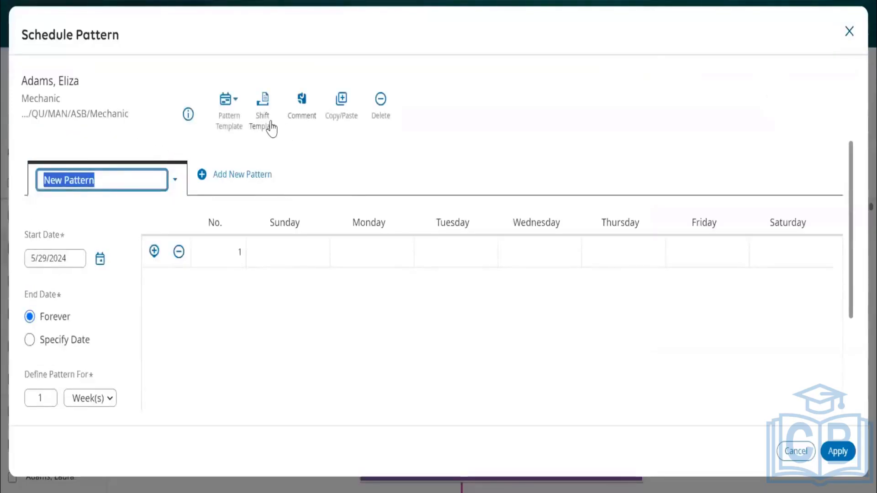
{"action": "left_click", "coordinate": [234, 118]}
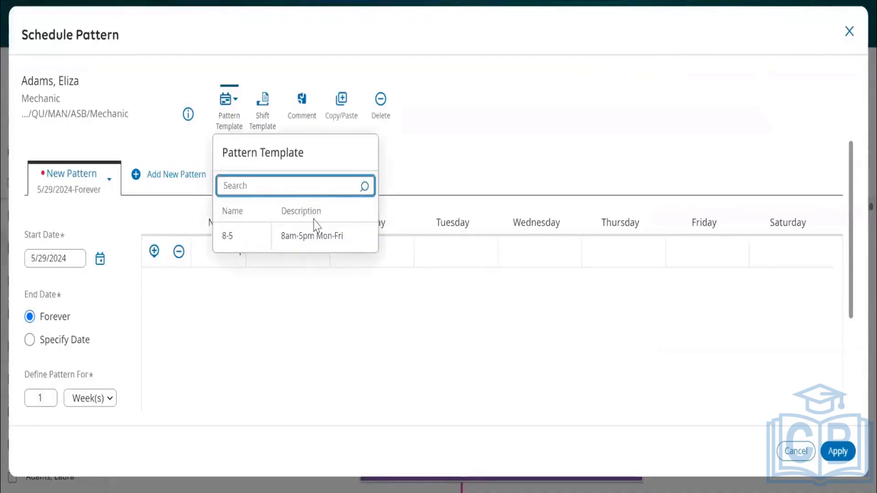
{"action": "left_click", "coordinate": [442, 152]}
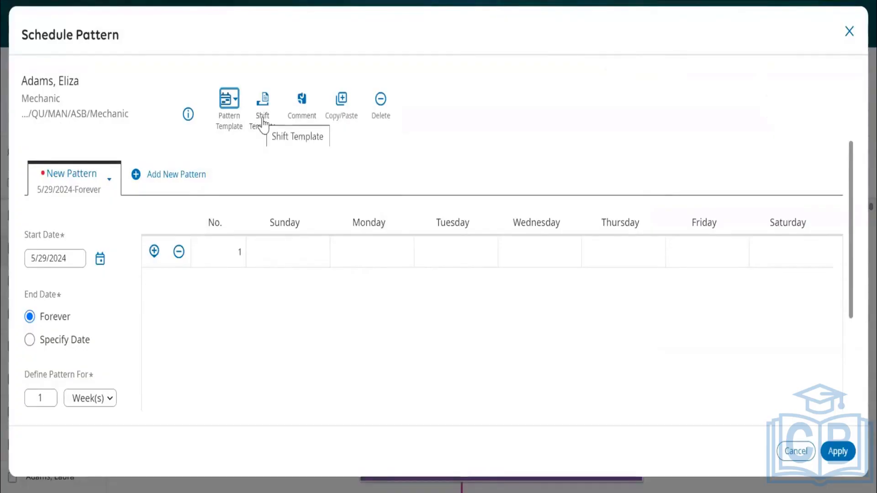
{"action": "left_click", "coordinate": [368, 255]}
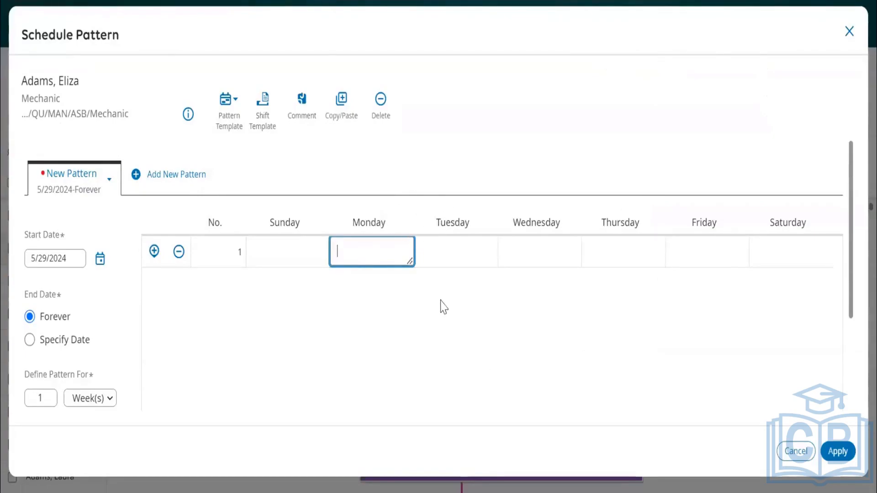
{"action": "left_click", "coordinate": [558, 137]}
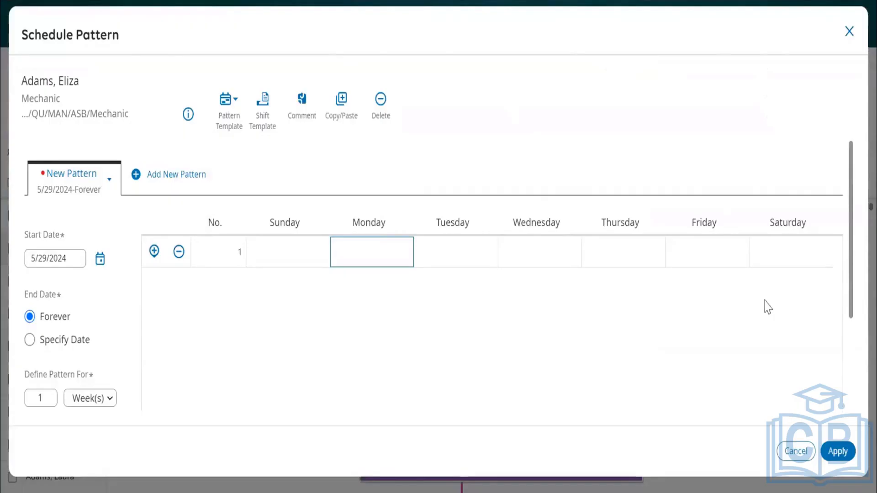
{"action": "left_click", "coordinate": [795, 452]}
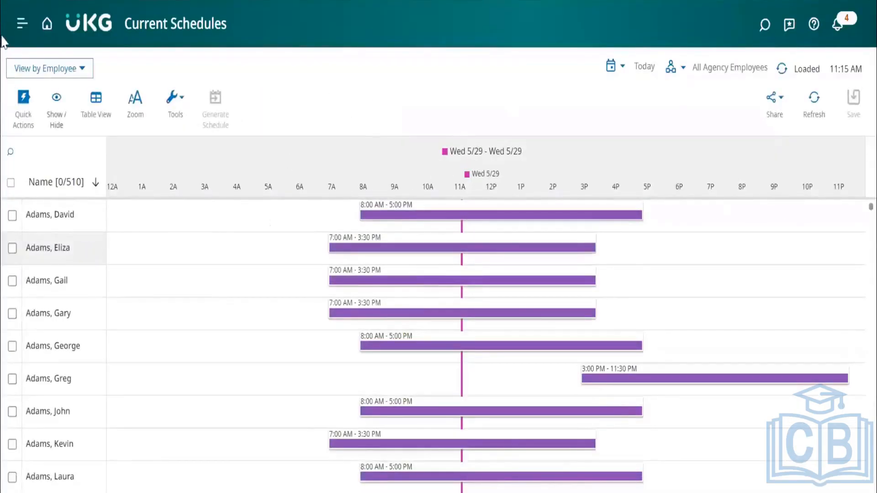
Open the Employee Summary in the Time section of the main navigation.
{"action": "left_click", "coordinate": [21, 24]}
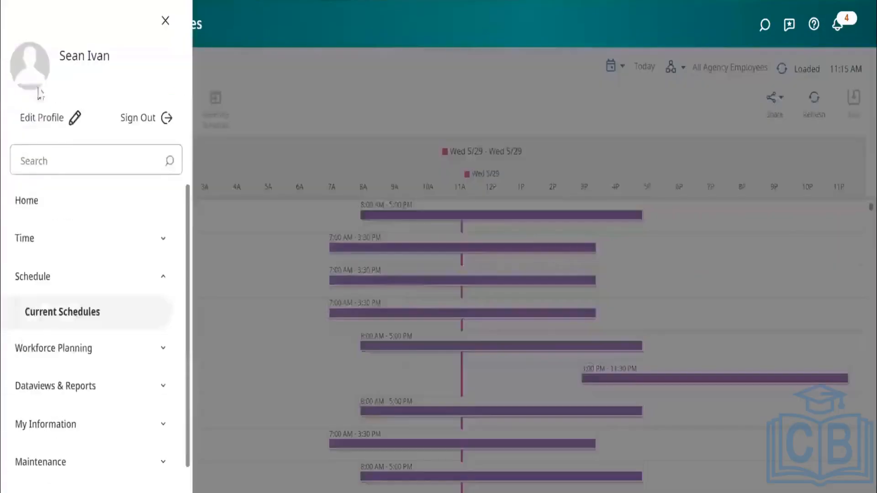
{"action": "left_click", "coordinate": [53, 236]}
{"action": "left_click", "coordinate": [55, 284]}
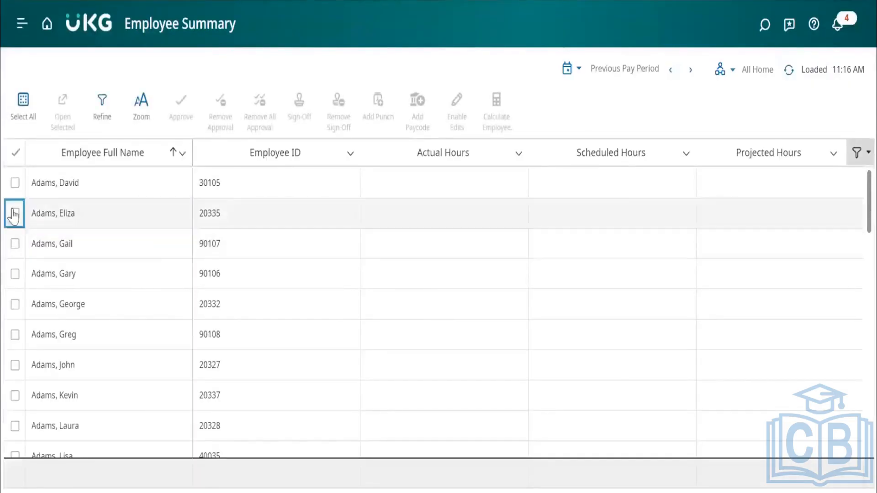
Select an employee farther down the Employee Summary list and go to that employee's schedule.
{"action": "scroll", "coordinate": [18, 293], "scroll_direction": "down", "scroll_amount": 10}
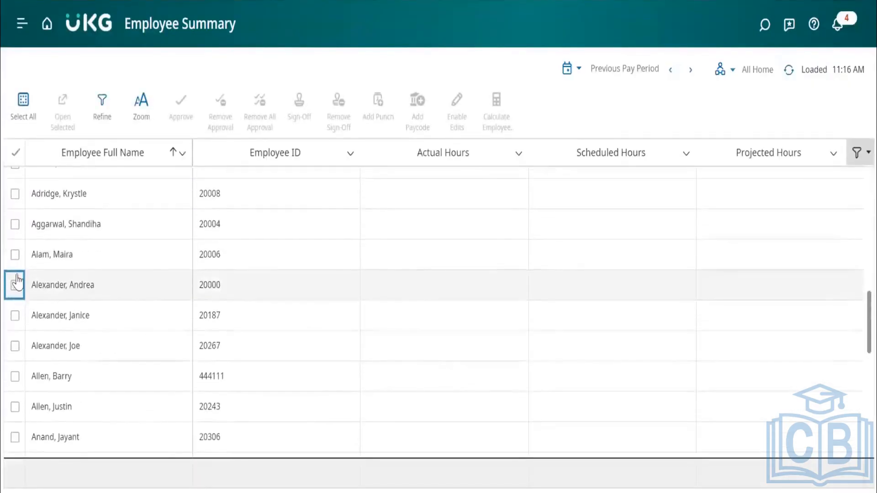
{"action": "left_click", "coordinate": [14, 256]}
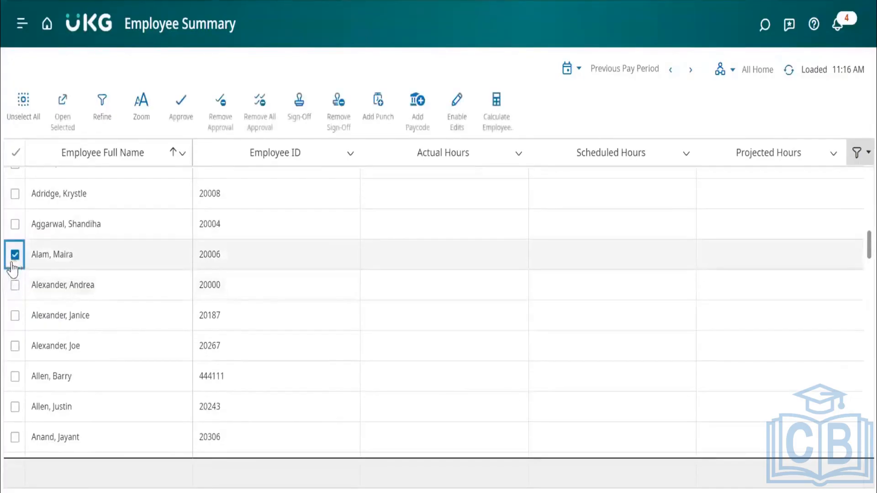
{"action": "left_click", "coordinate": [83, 257]}
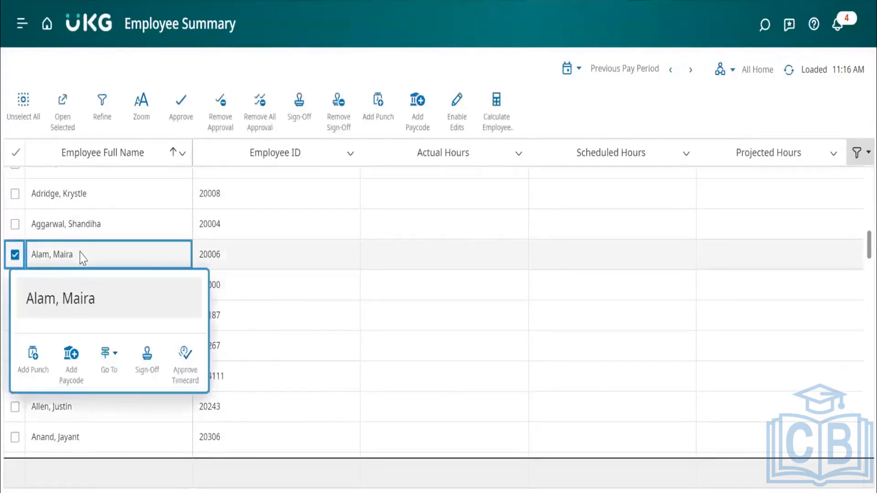
{"action": "left_click", "coordinate": [110, 361]}
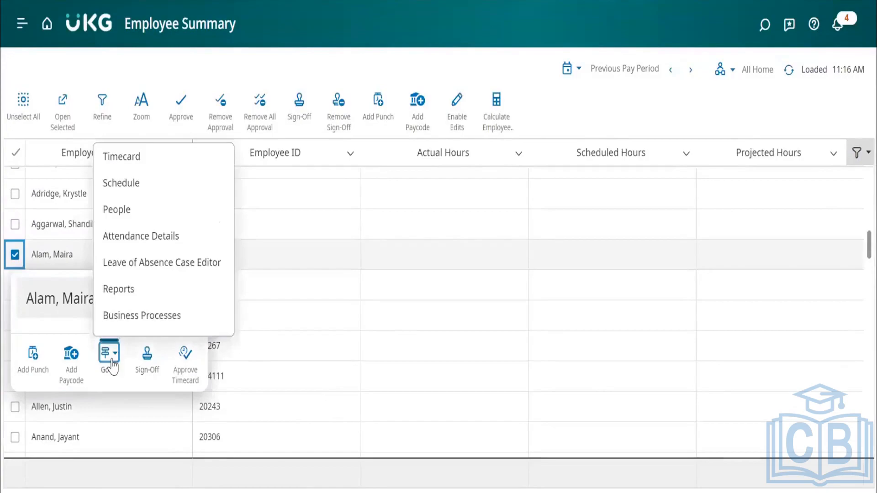
{"action": "left_click", "coordinate": [140, 188]}
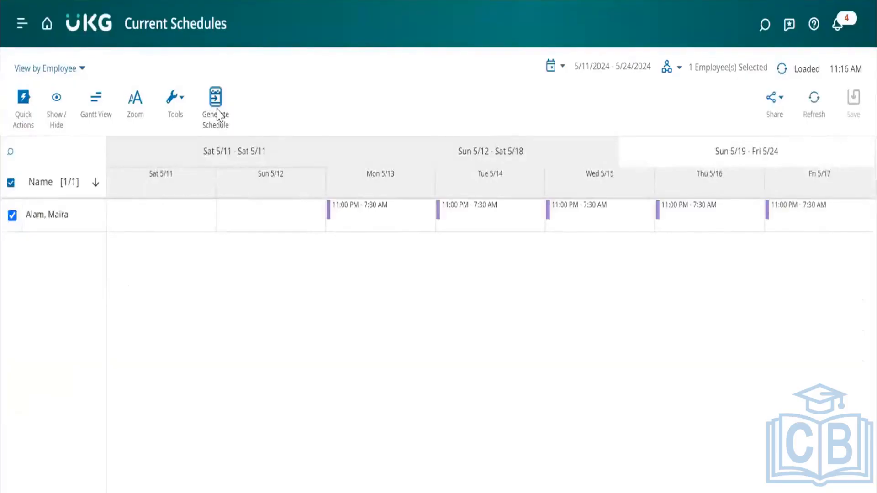
Examine the Generate Schedule dates and Strategy choices for the selected employee, and close the settings.
{"action": "left_click", "coordinate": [216, 105]}
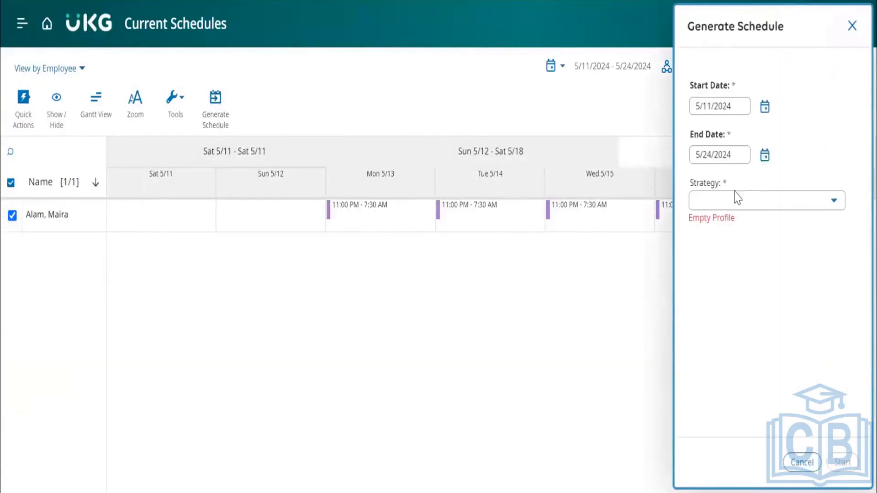
{"action": "left_click", "coordinate": [766, 207]}
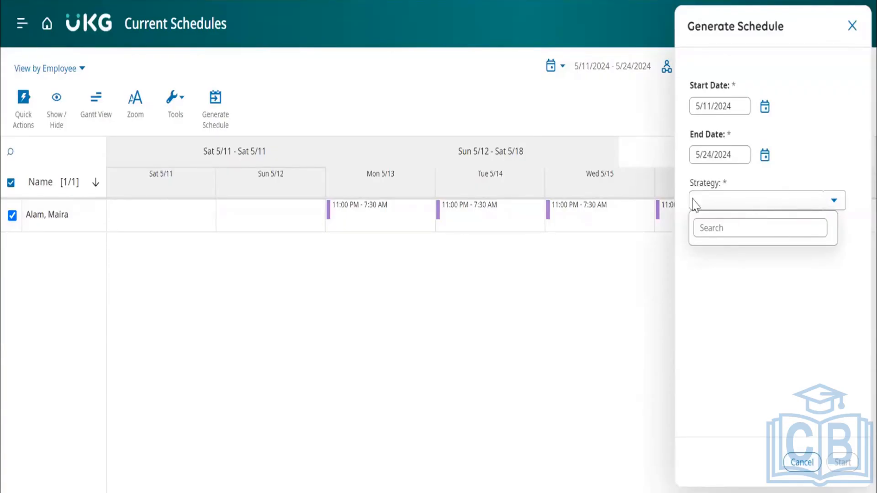
{"action": "left_click", "coordinate": [772, 294]}
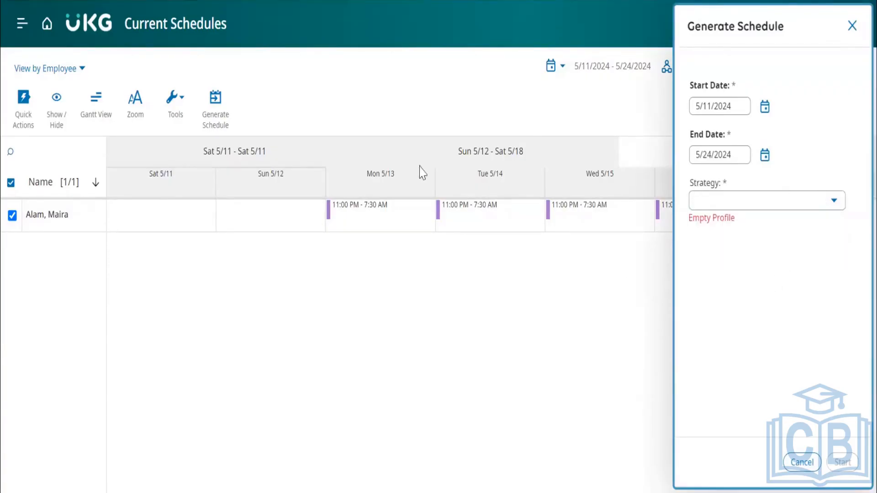
{"action": "left_click", "coordinate": [853, 25]}
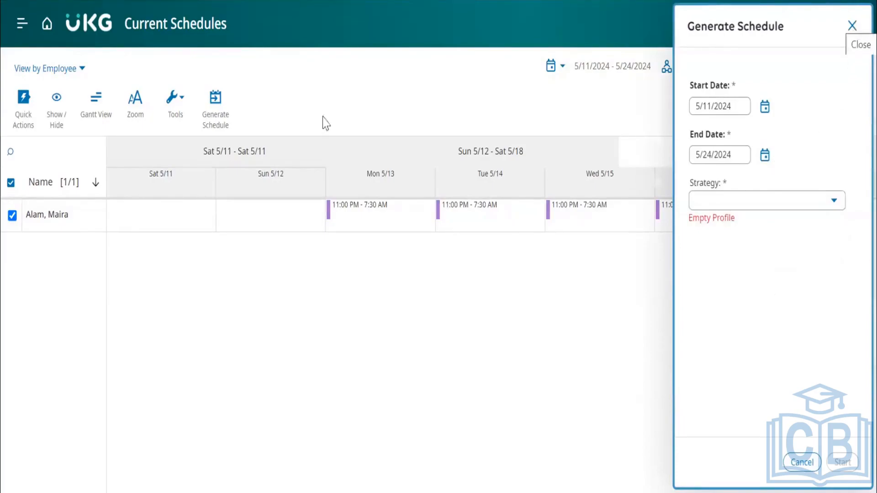
Return to the home page and reopen Current Schedules from the Schedule section.
{"action": "left_click", "coordinate": [48, 28]}
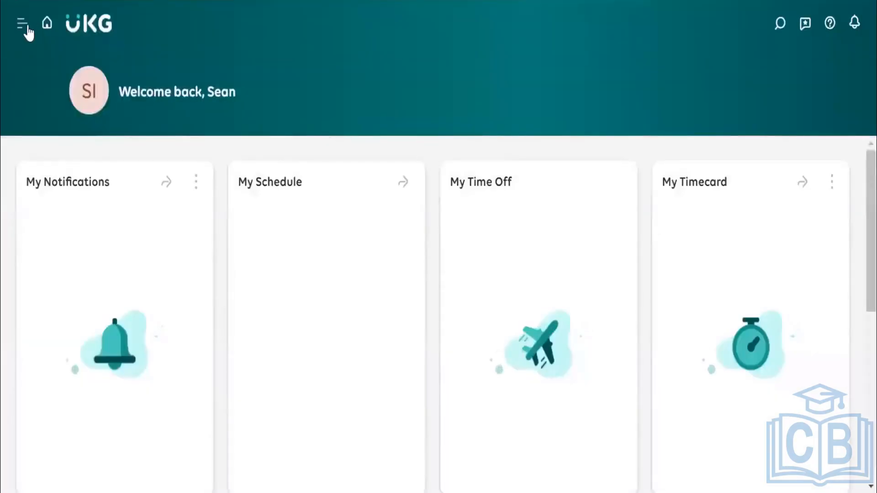
{"action": "left_click", "coordinate": [27, 29]}
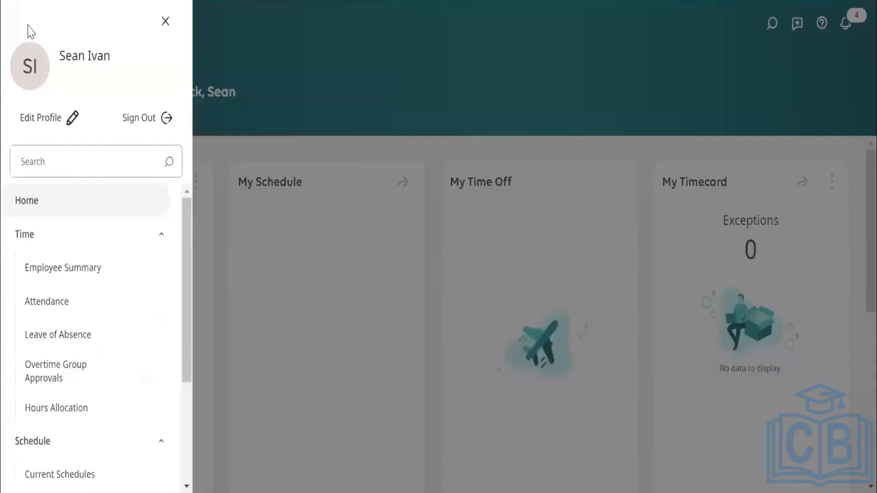
{"action": "left_click", "coordinate": [67, 236]}
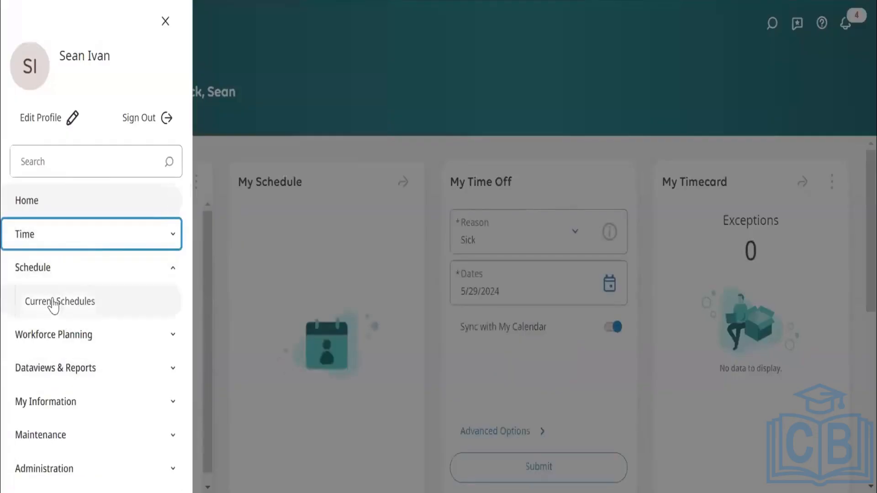
{"action": "left_click", "coordinate": [40, 298]}
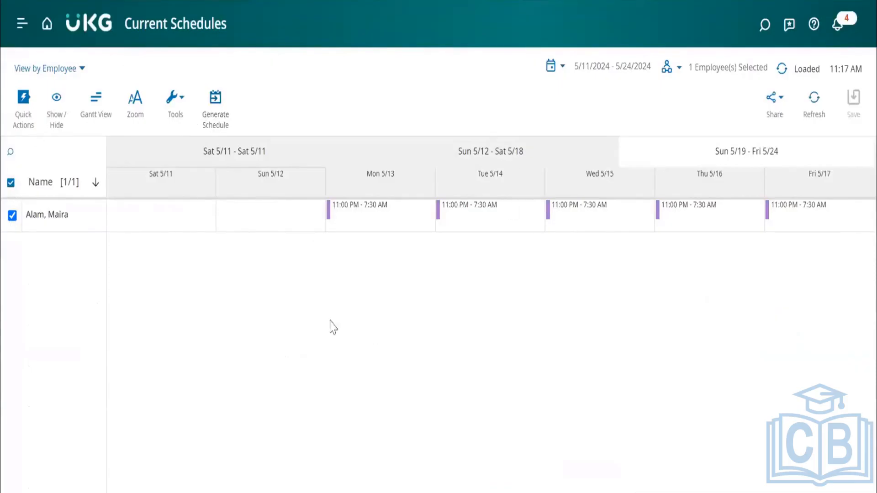
Recheck the Generate Schedule settings and the View By choices without changing either.
{"action": "left_click", "coordinate": [219, 107]}
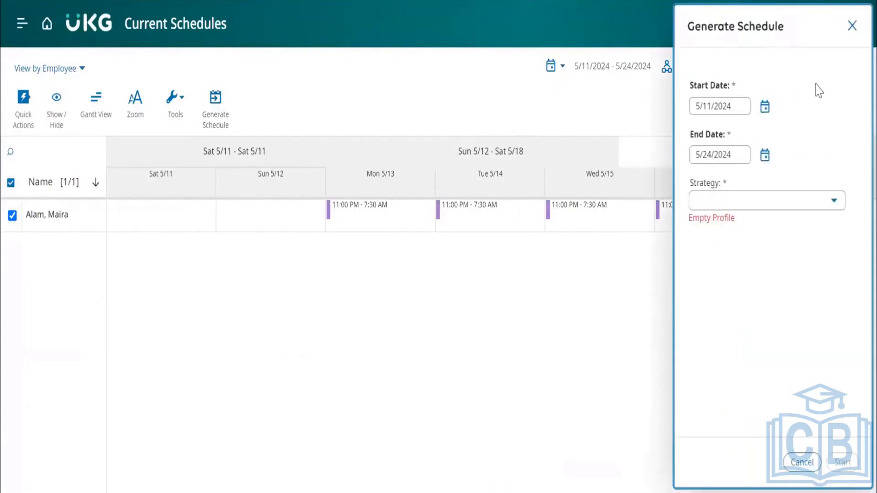
{"action": "left_click", "coordinate": [852, 26]}
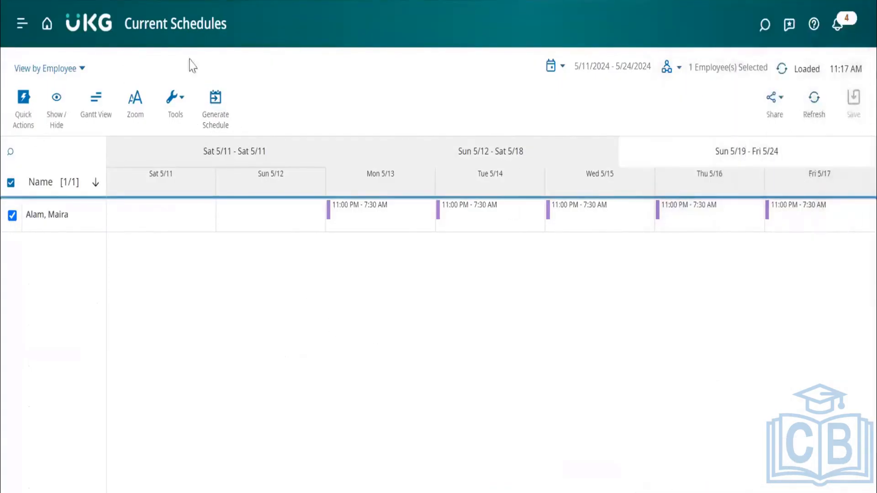
{"action": "left_click", "coordinate": [69, 73]}
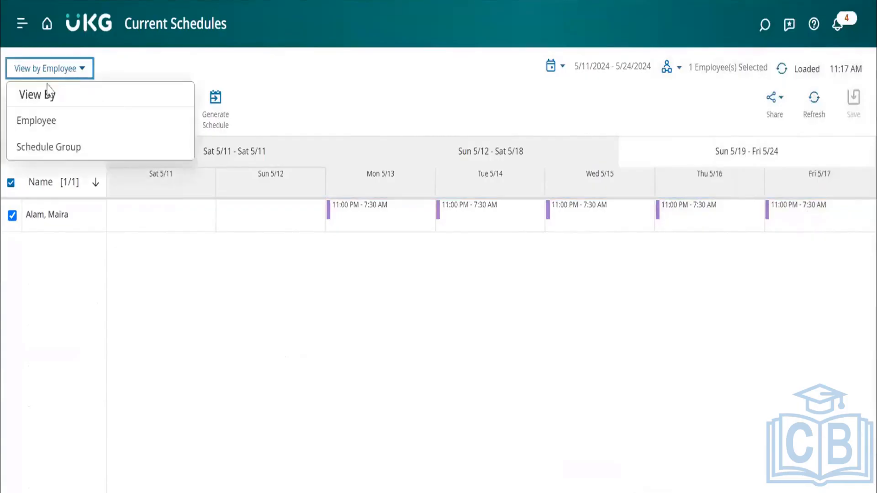
{"action": "left_click", "coordinate": [417, 102]}
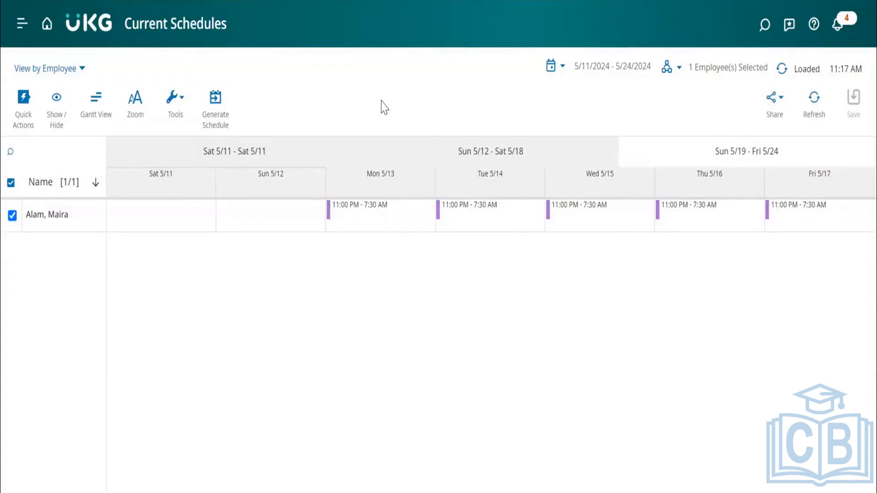
Load the All Corporate Employees hyperfind in Current Schedules.
{"action": "left_click", "coordinate": [668, 67]}
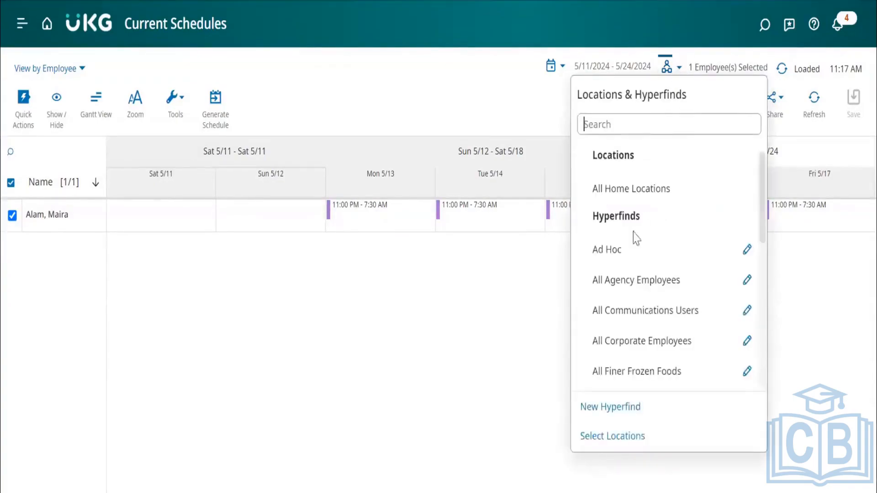
{"action": "scroll", "coordinate": [626, 292], "scroll_direction": "down", "scroll_amount": 2}
{"action": "left_click", "coordinate": [642, 279]}
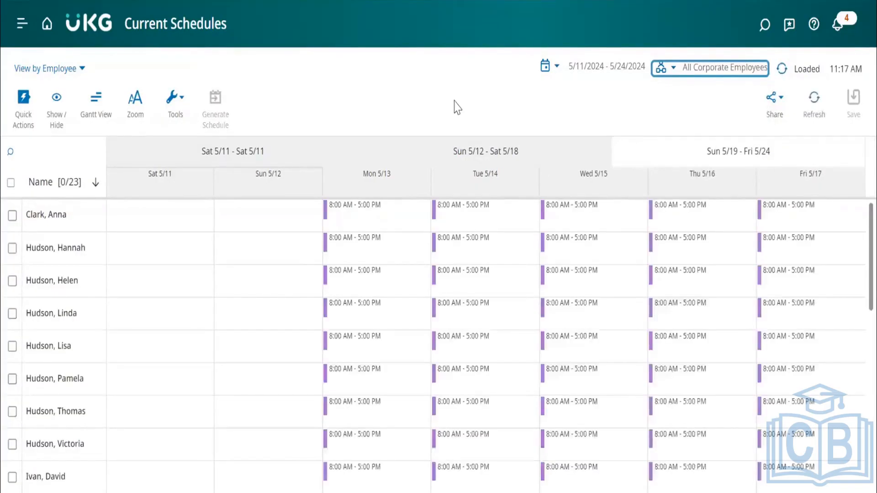
Check which schedule tools are available for All Corporate Employees without running any.
{"action": "left_click", "coordinate": [180, 102]}
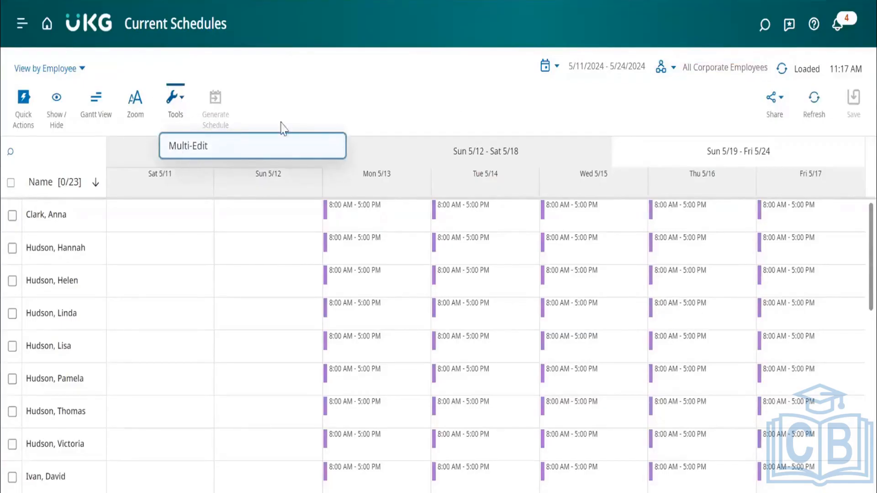
{"action": "left_click", "coordinate": [315, 105]}
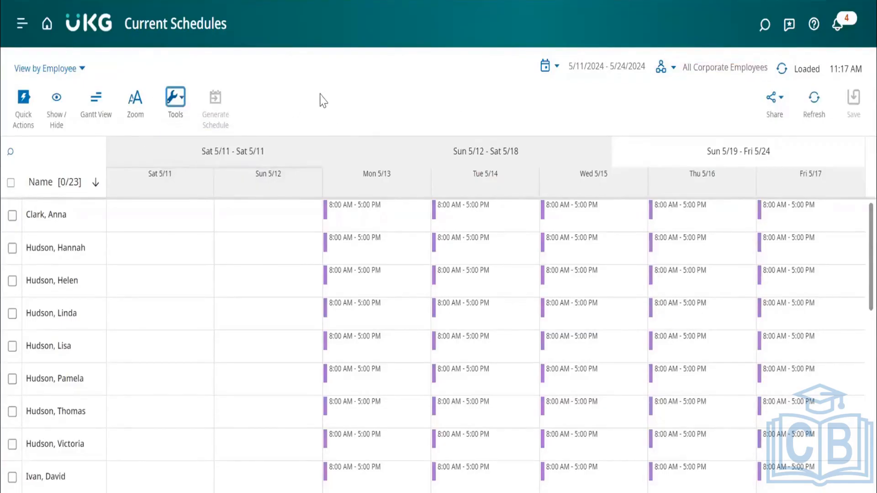
{"action": "left_click", "coordinate": [321, 94]}
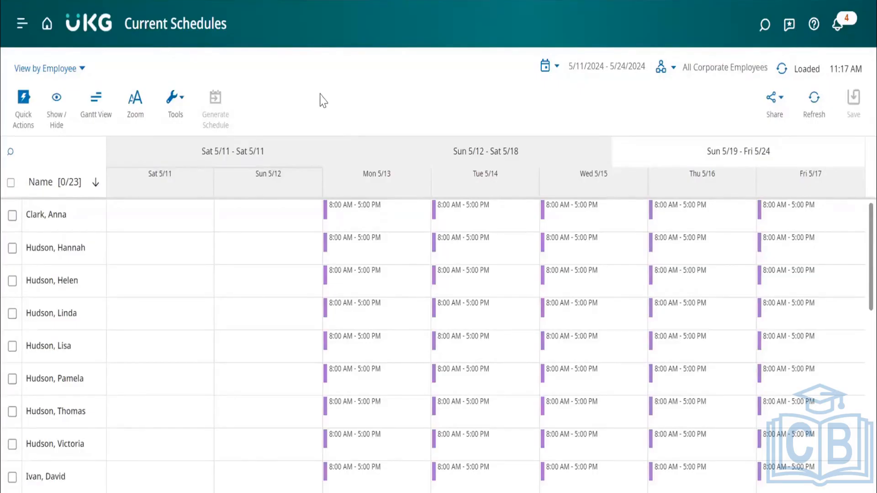
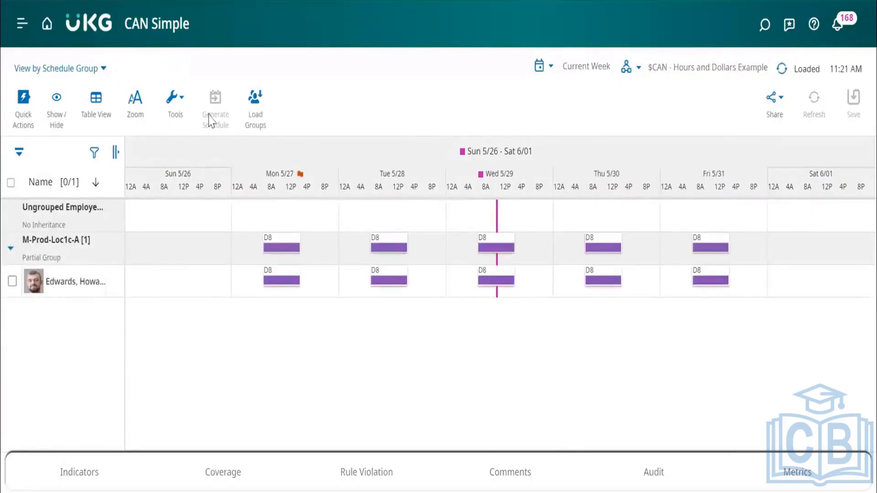
Select the employee in the M-Prod-Loc1c-A group and check the schedule tools and View By choices without changing either.
{"action": "left_click", "coordinate": [12, 284]}
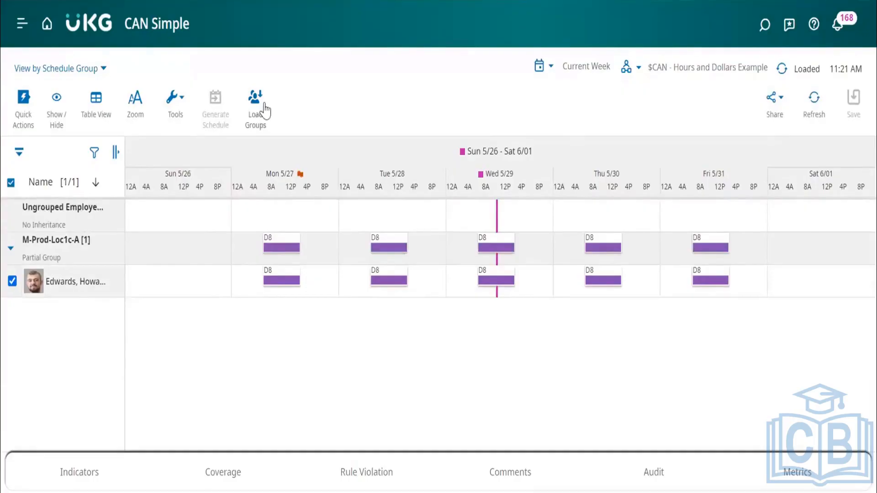
{"action": "left_click", "coordinate": [176, 98]}
{"action": "left_click", "coordinate": [357, 108]}
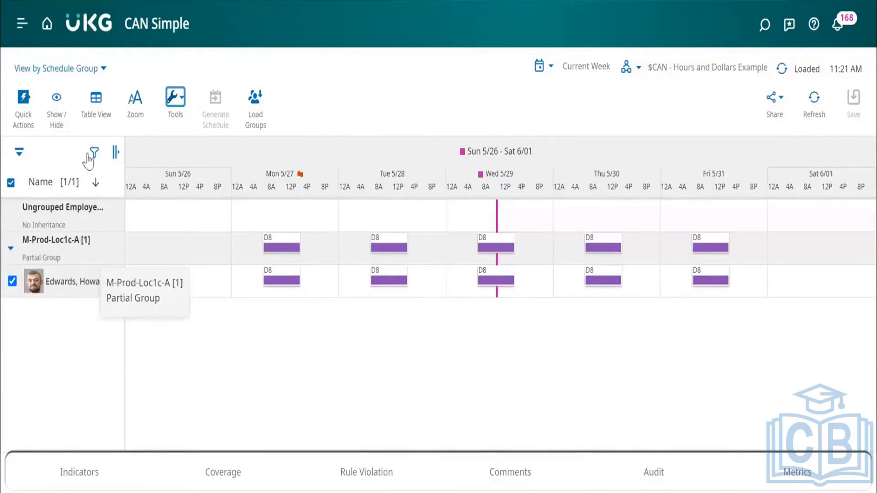
{"action": "left_click", "coordinate": [74, 71]}
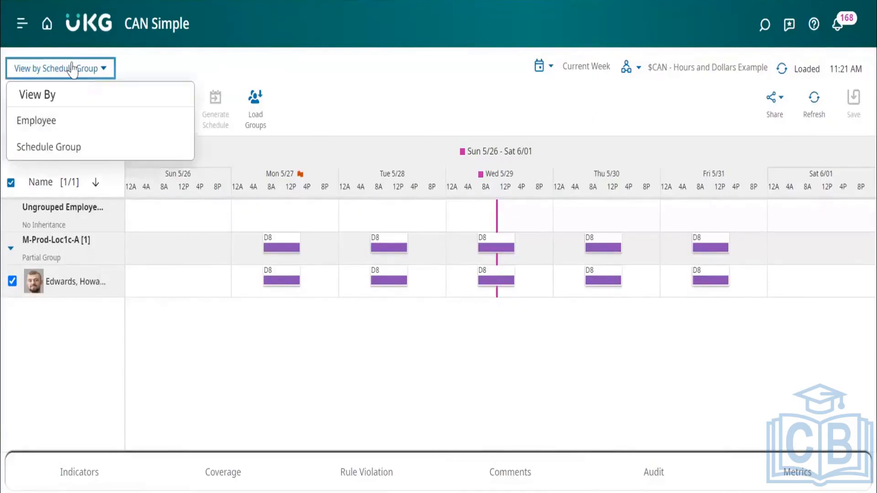
{"action": "left_click", "coordinate": [72, 69]}
{"action": "left_click", "coordinate": [80, 249]}
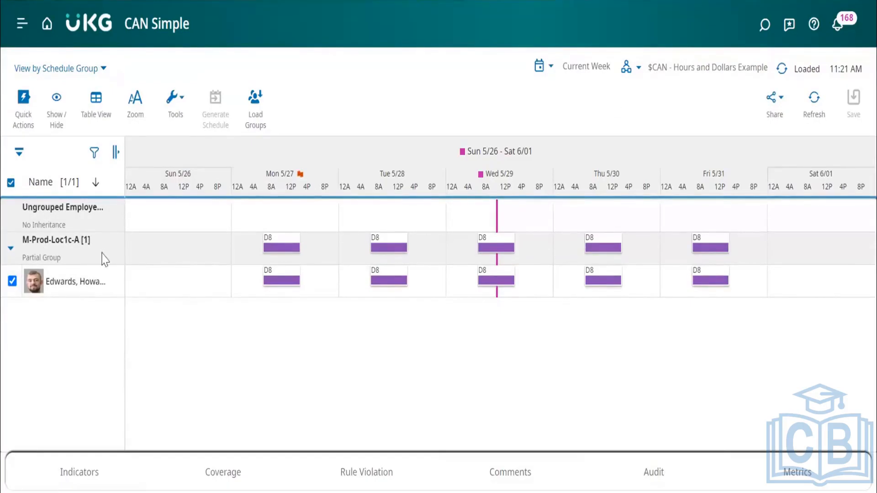
Load the $EX-Hourly TOR hyperfind in the schedule group view.
{"action": "left_click", "coordinate": [653, 68]}
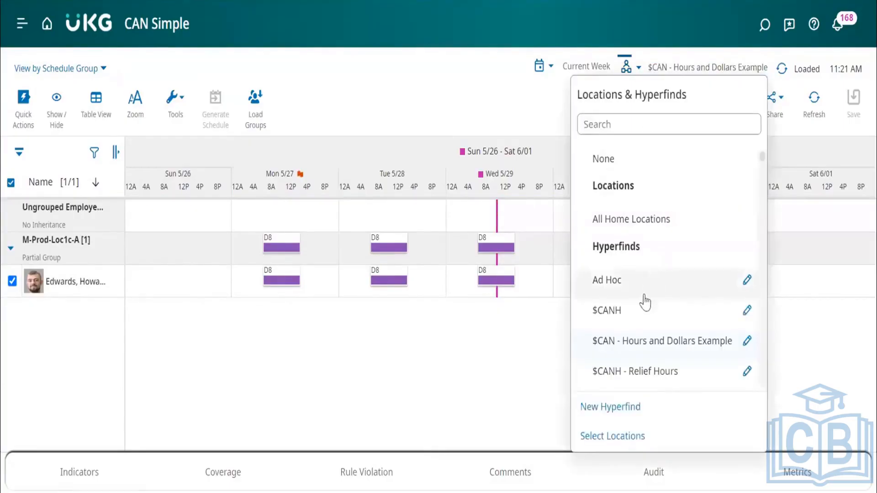
{"action": "scroll", "coordinate": [637, 315], "scroll_direction": "down", "scroll_amount": 4}
{"action": "scroll", "coordinate": [637, 315], "scroll_direction": "down", "scroll_amount": 1}
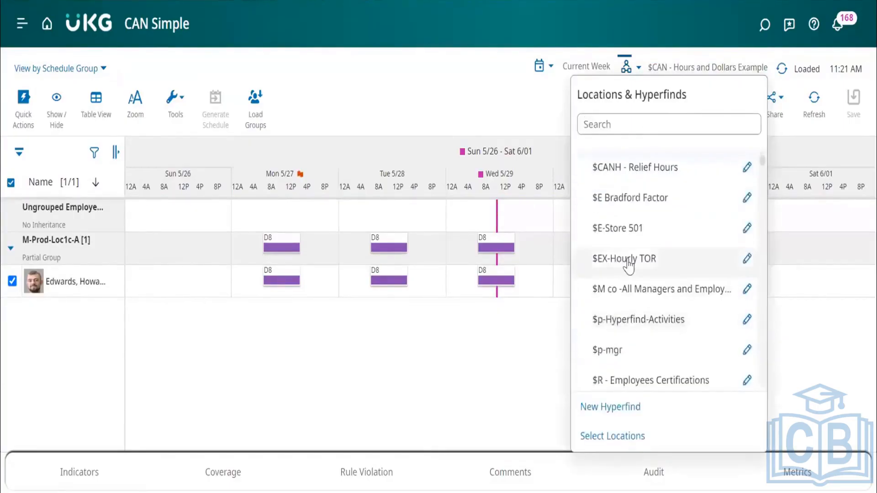
{"action": "left_click", "coordinate": [630, 263]}
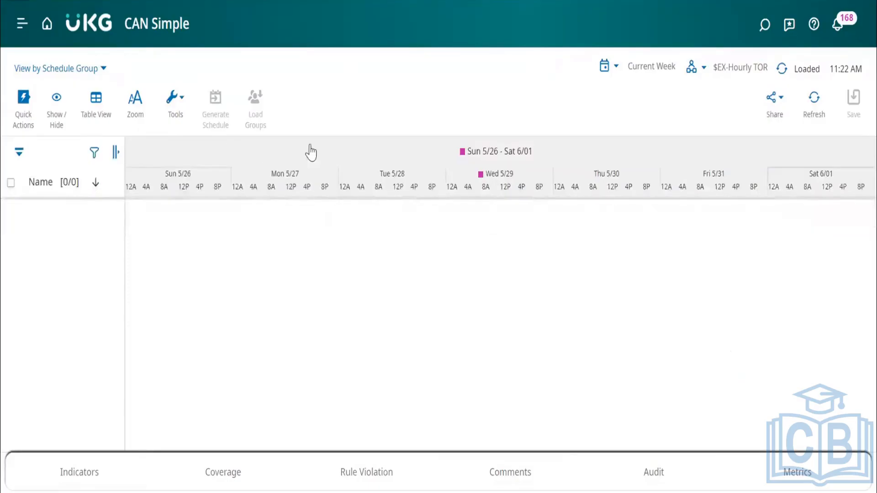
Load the $R PT Hourly Employees hyperfind, then collapse and re-expand the Ungrouped Employees group.
{"action": "left_click", "coordinate": [693, 72]}
{"action": "scroll", "coordinate": [705, 337], "scroll_direction": "down", "scroll_amount": 5}
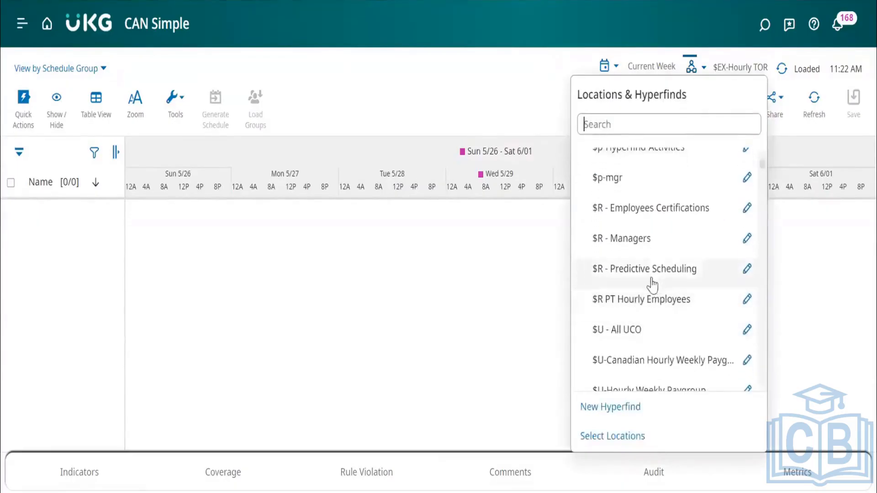
{"action": "left_click", "coordinate": [643, 300]}
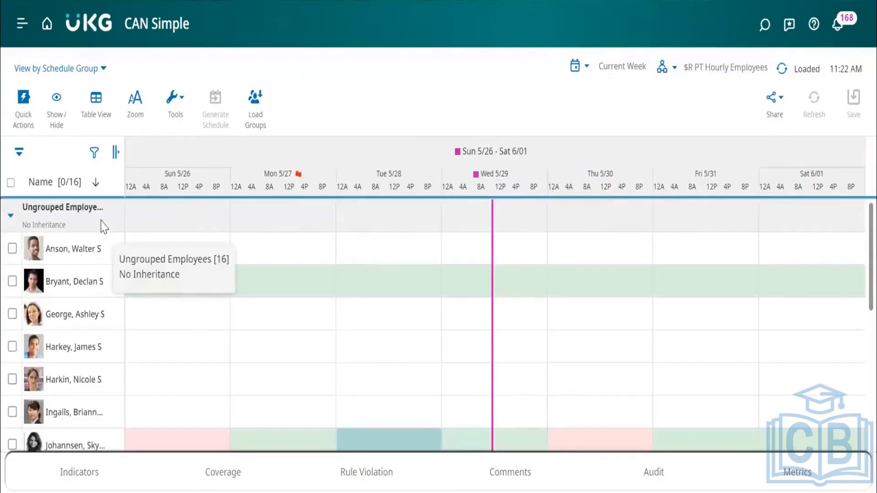
{"action": "left_click", "coordinate": [10, 214]}
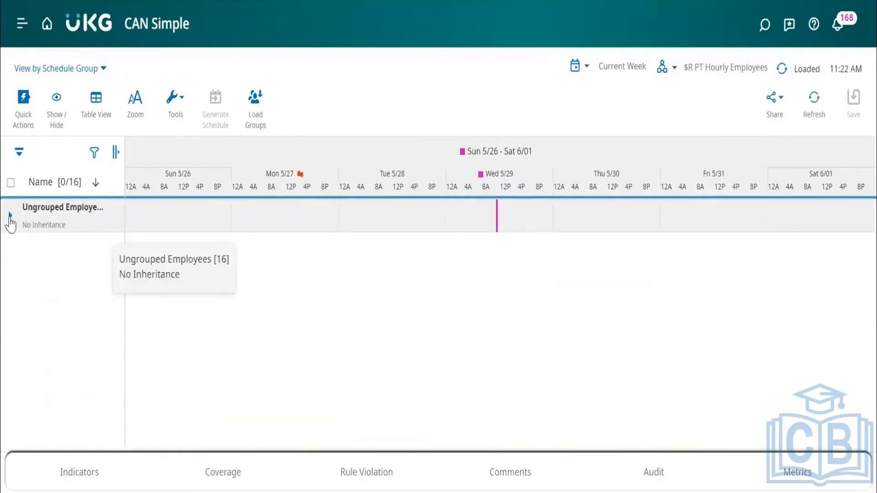
{"action": "left_click", "coordinate": [10, 219]}
Add the first two ungrouped employees to the !! Test 8a-5p group from 5/26/2024 with the end date Forever.
{"action": "left_click", "coordinate": [12, 248]}
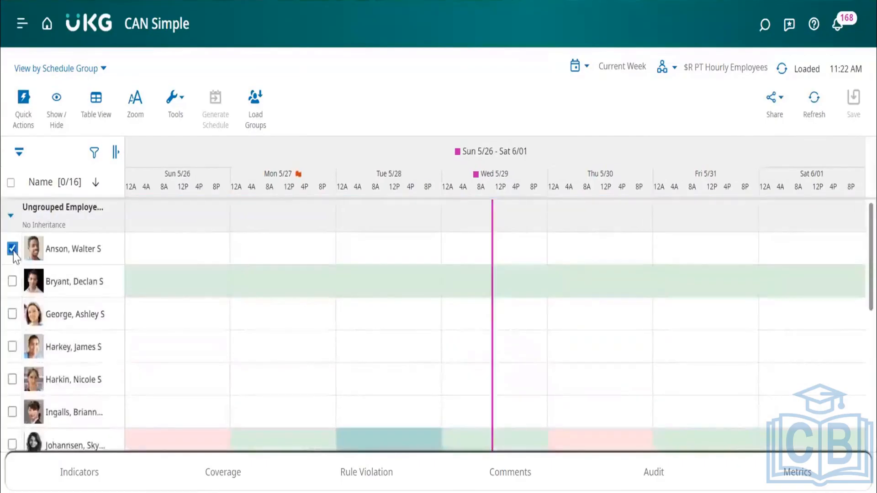
{"action": "left_click", "coordinate": [13, 281]}
{"action": "left_click", "coordinate": [56, 280]}
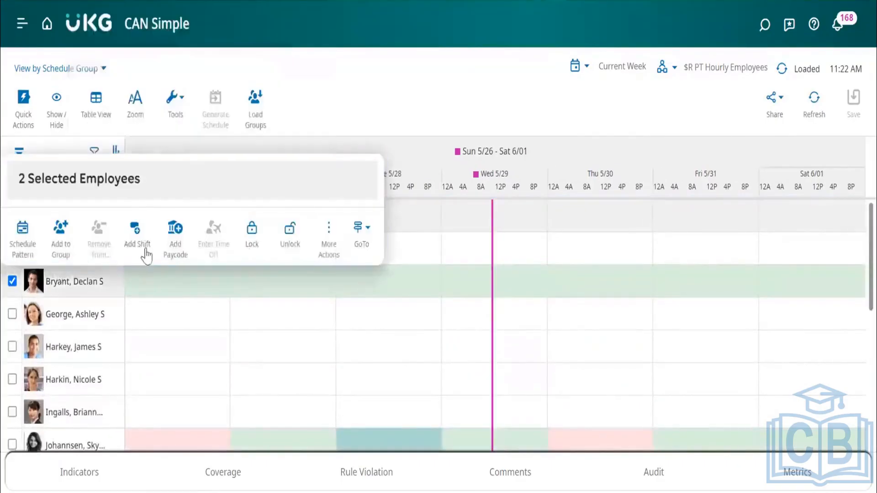
{"action": "left_click", "coordinate": [61, 236]}
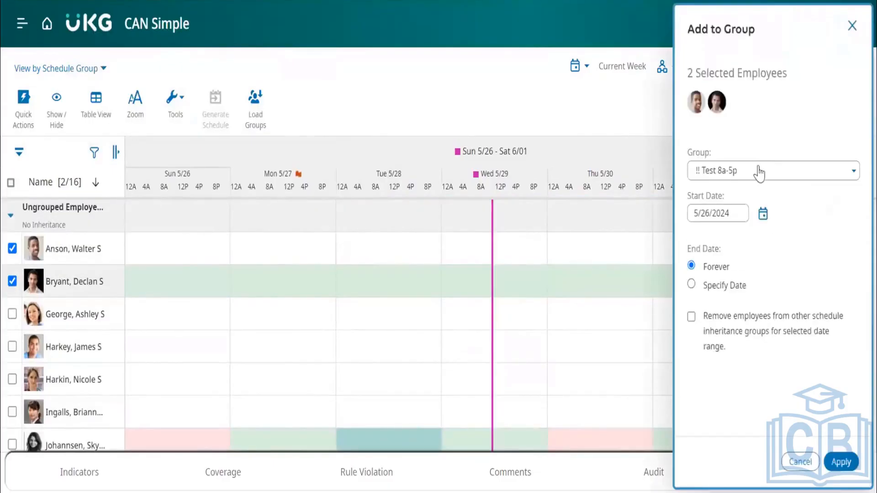
{"action": "left_click", "coordinate": [842, 462]}
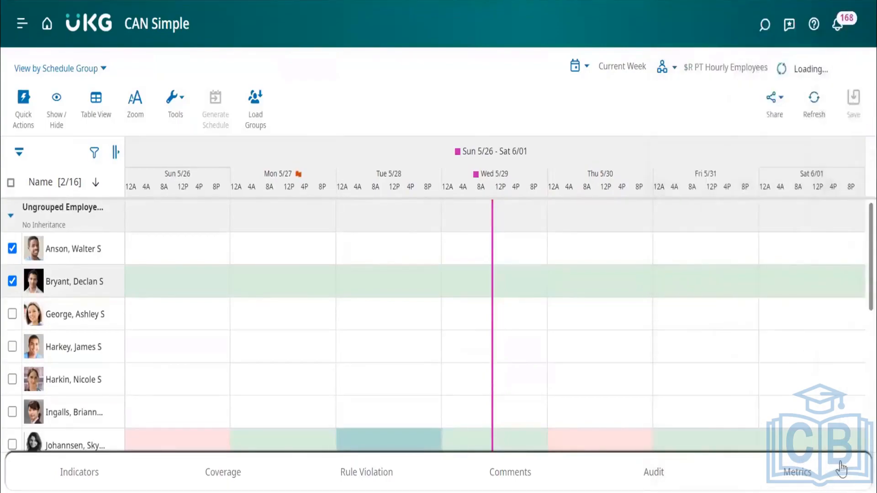
Collapse the Ungrouped Employees group and briefly open the Coverage details before closing them.
{"action": "left_click", "coordinate": [9, 217]}
{"action": "left_click", "coordinate": [255, 467]}
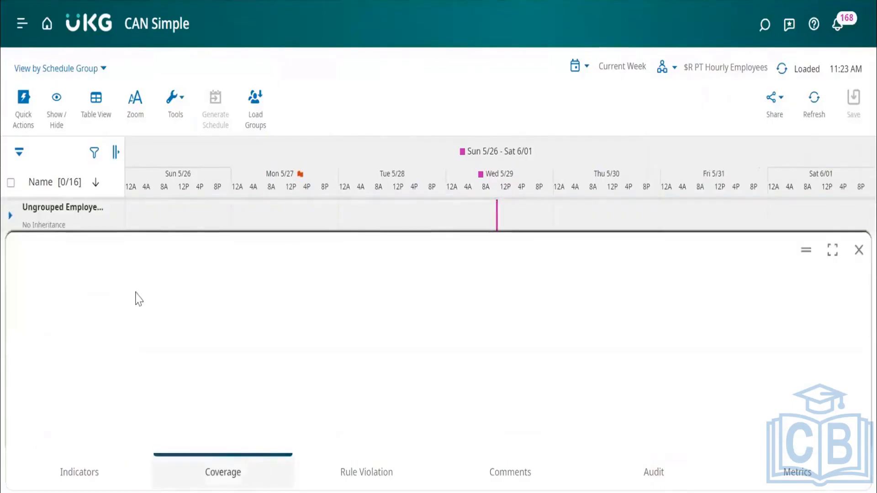
{"action": "left_click", "coordinate": [858, 250]}
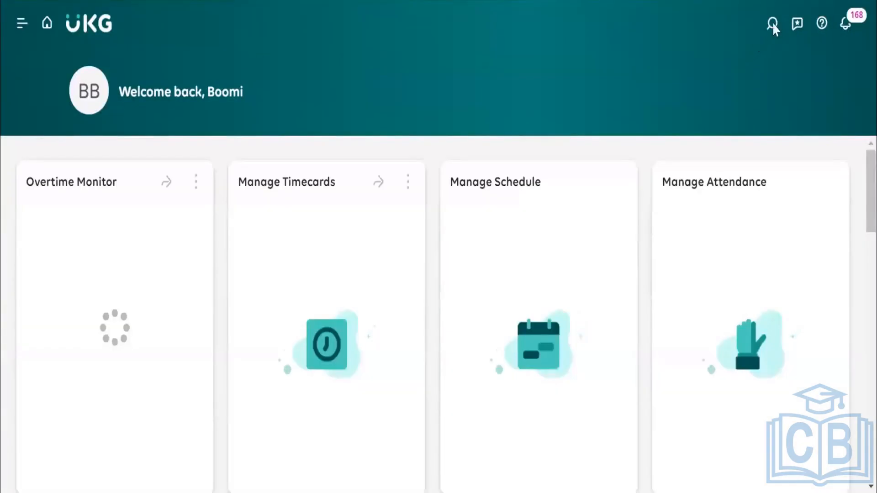
From the home page, search for an employee by surname and go to the first matching employee's schedule.
{"action": "left_click", "coordinate": [773, 25]}
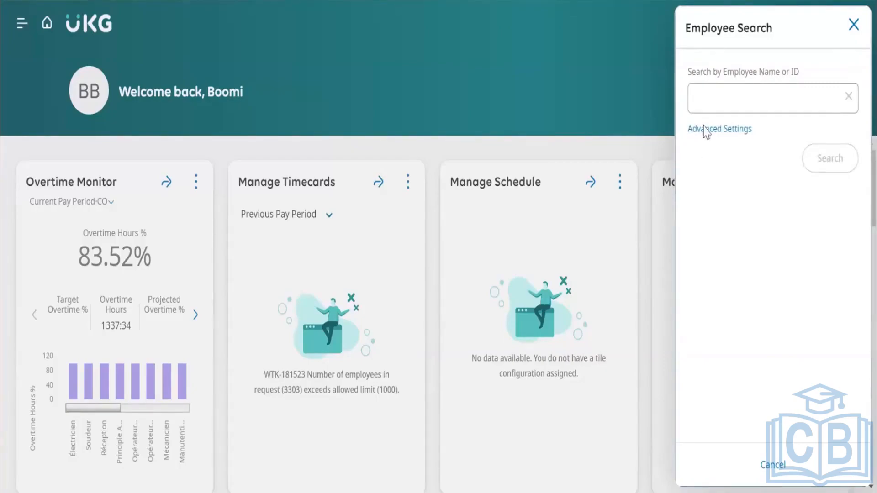
{"action": "left_click", "coordinate": [719, 106]}
{"action": "left_click", "coordinate": [789, 147]}
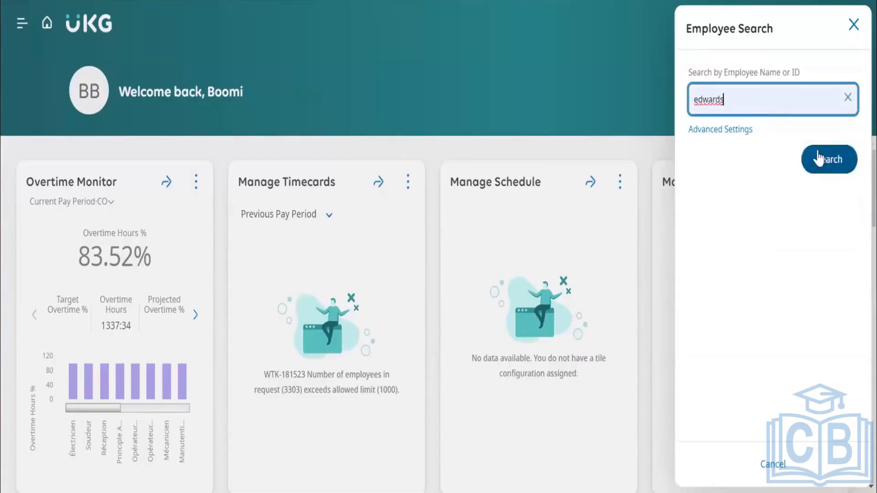
{"action": "left_click", "coordinate": [819, 153]}
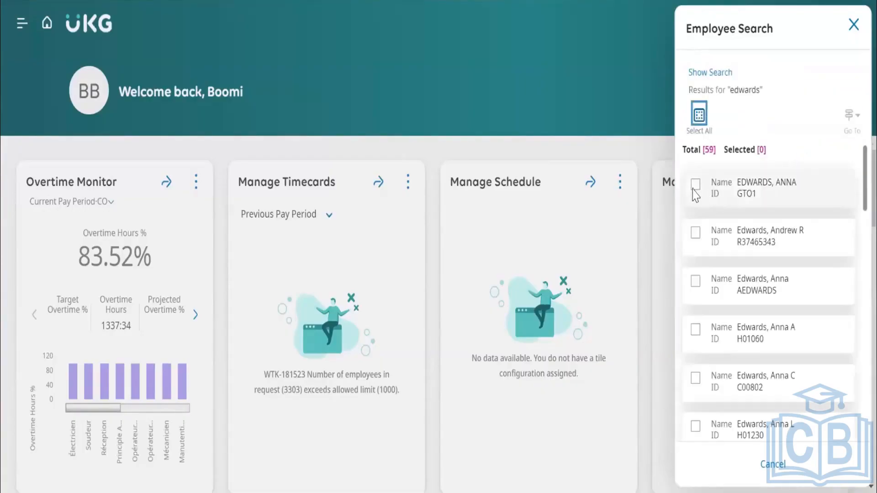
{"action": "left_click", "coordinate": [694, 188]}
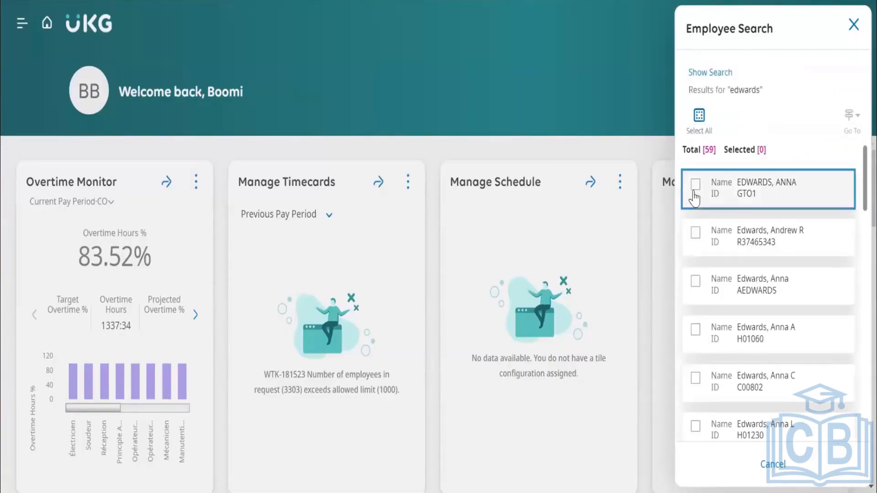
{"action": "left_click", "coordinate": [856, 123]}
{"action": "left_click", "coordinate": [793, 182]}
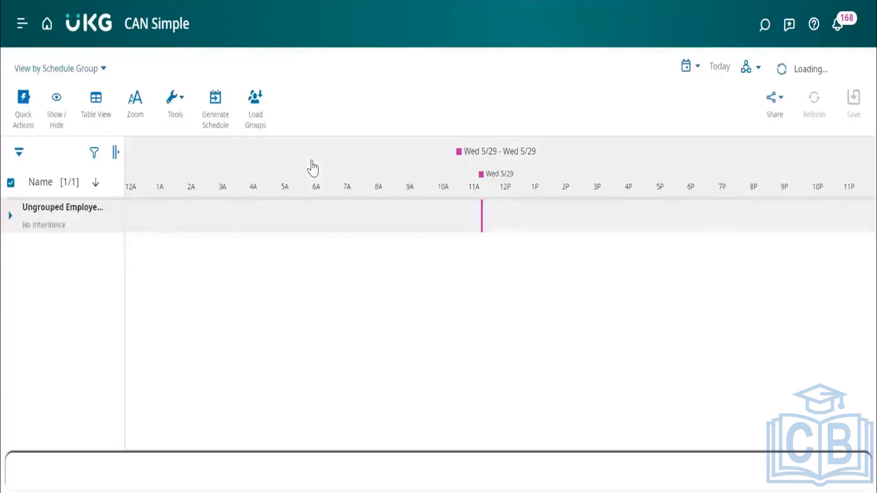
Check the Strategy choices in Generate Schedule for the selected employee and close it without starting a run.
{"action": "left_click", "coordinate": [216, 109]}
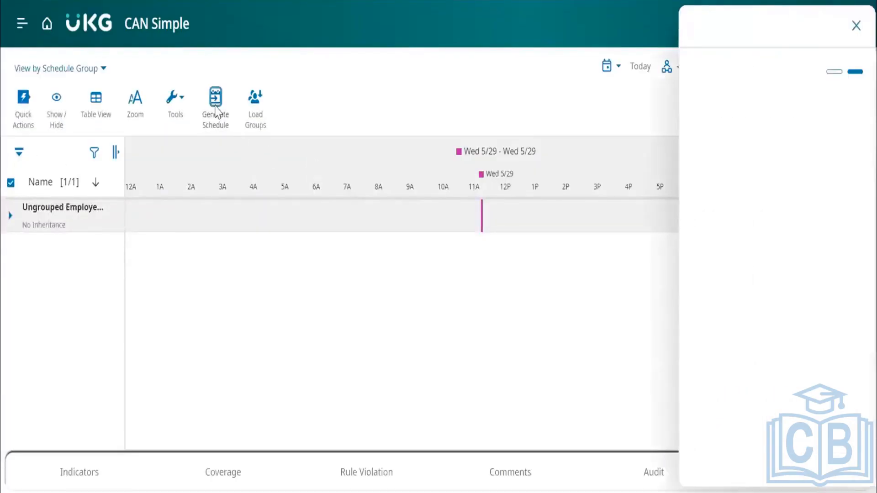
{"action": "left_click", "coordinate": [753, 204]}
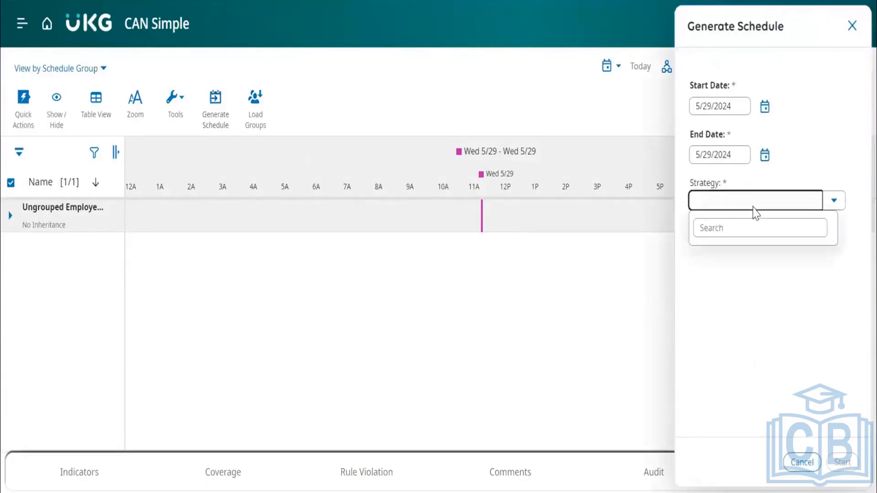
{"action": "left_click", "coordinate": [853, 25]}
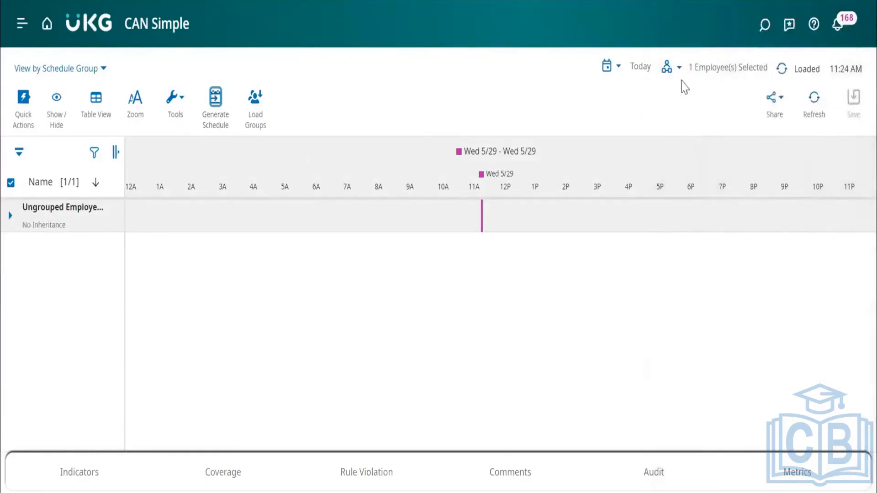
Load the $CANH hyperfind for the Current Schedule Period and look through its schedule groups and employee shifts.
{"action": "left_click", "coordinate": [680, 70]}
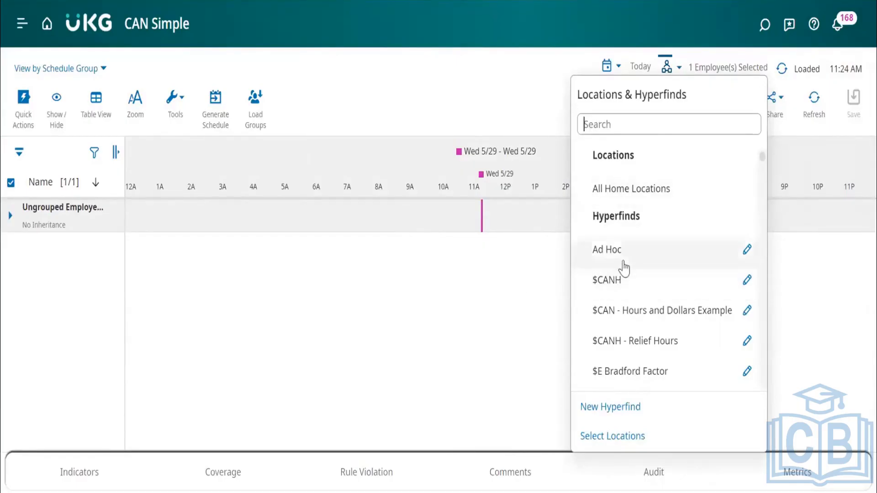
{"action": "left_click", "coordinate": [619, 286]}
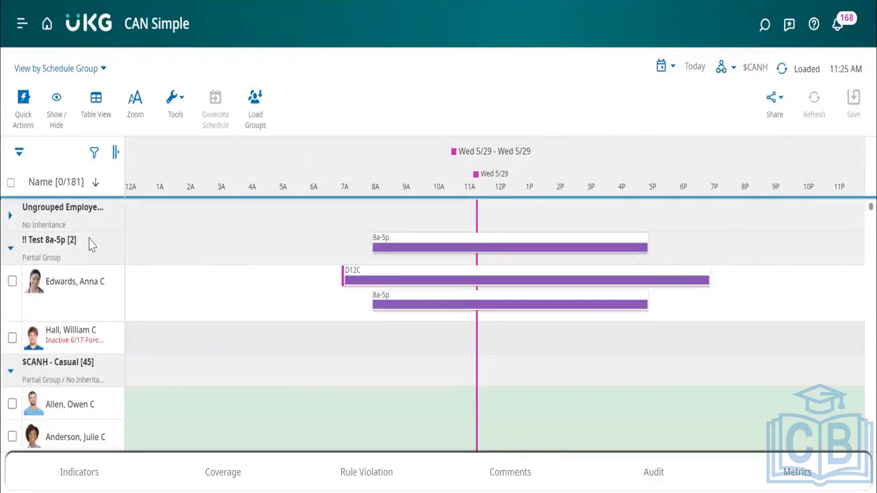
{"action": "left_click", "coordinate": [664, 67]}
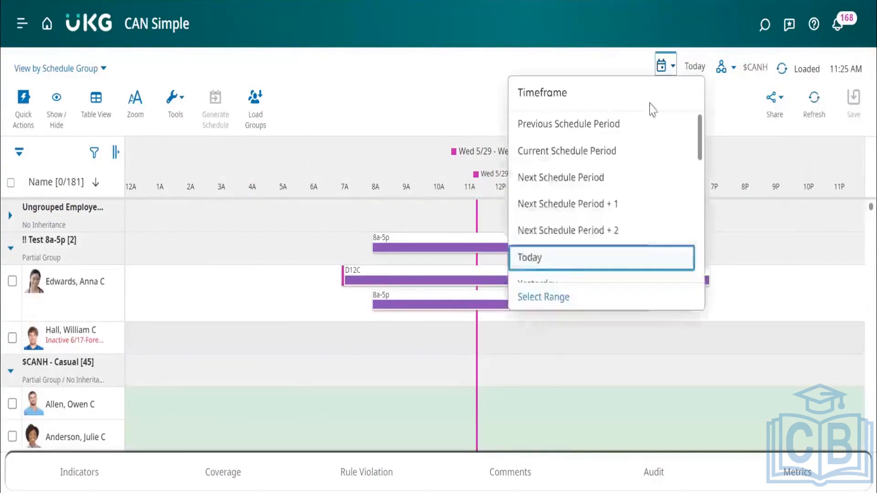
{"action": "left_click", "coordinate": [556, 148]}
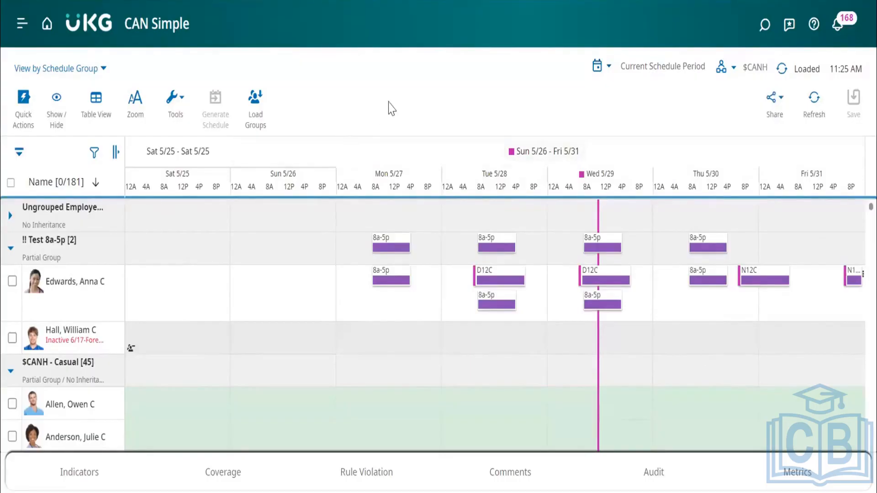
{"action": "scroll", "coordinate": [156, 382], "scroll_direction": "down", "scroll_amount": 3}
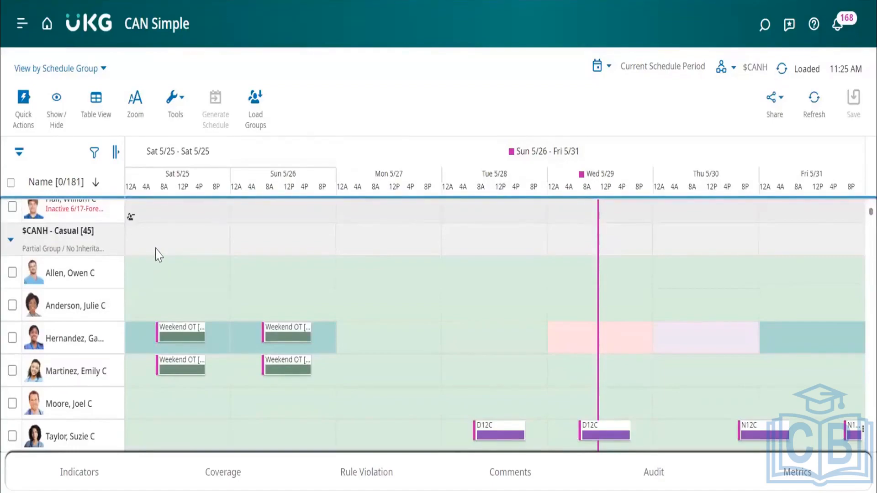
{"action": "scroll", "coordinate": [158, 253], "scroll_direction": "down", "scroll_amount": 2}
{"action": "scroll", "coordinate": [167, 270], "scroll_direction": "up", "scroll_amount": 5}
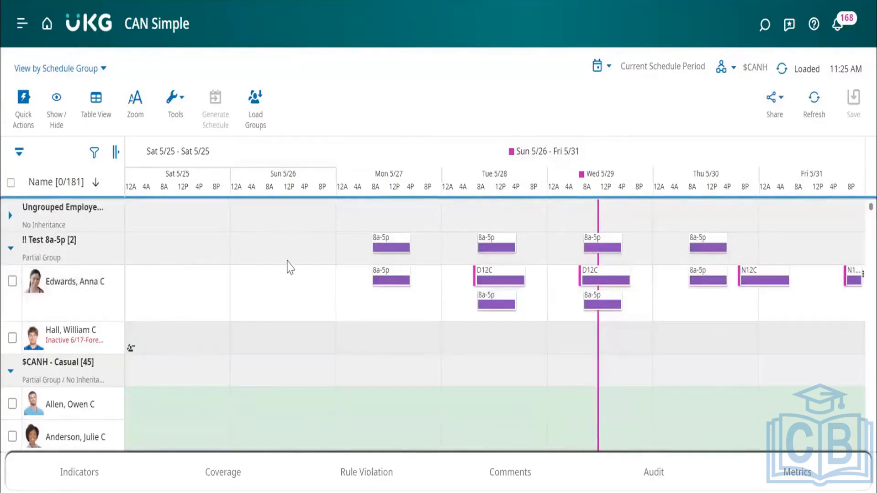
{"action": "scroll", "coordinate": [288, 267], "scroll_direction": "down", "scroll_amount": 6}
{"action": "scroll", "coordinate": [287, 266], "scroll_direction": "up", "scroll_amount": 6}
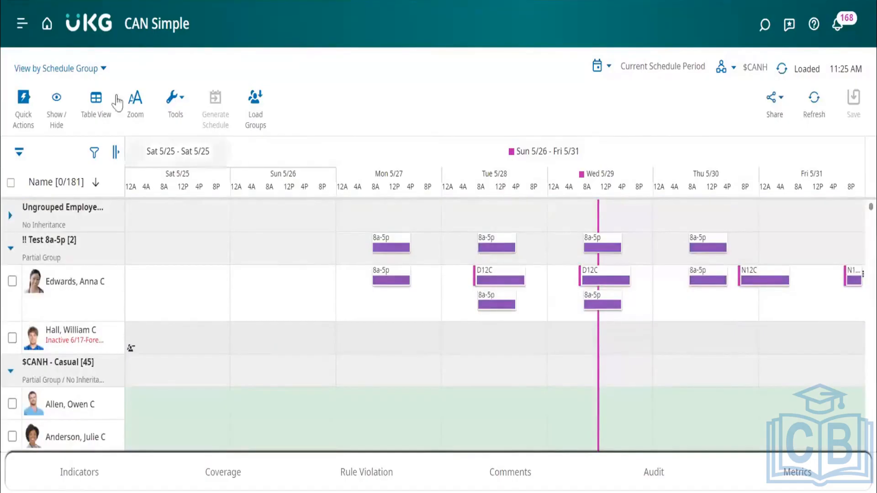
Switch the $CANH schedule view to Employee and back to Schedule Group.
{"action": "left_click", "coordinate": [56, 68]}
{"action": "left_click", "coordinate": [39, 120]}
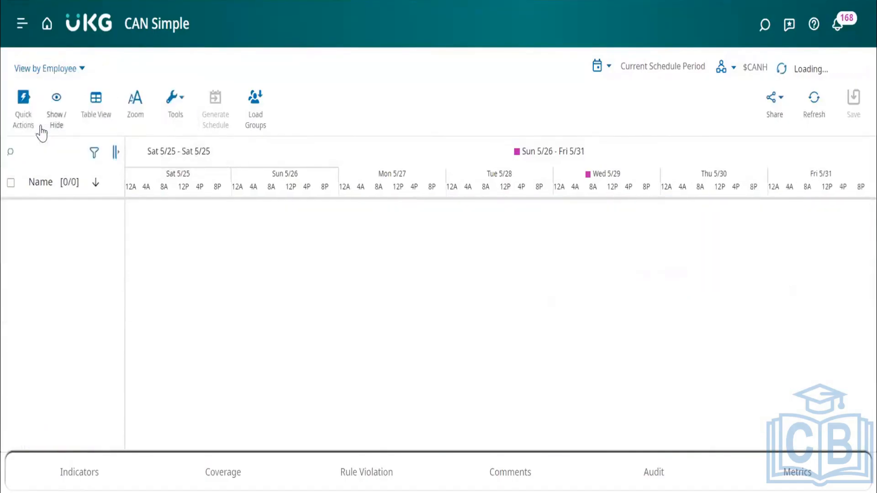
{"action": "left_click", "coordinate": [62, 70]}
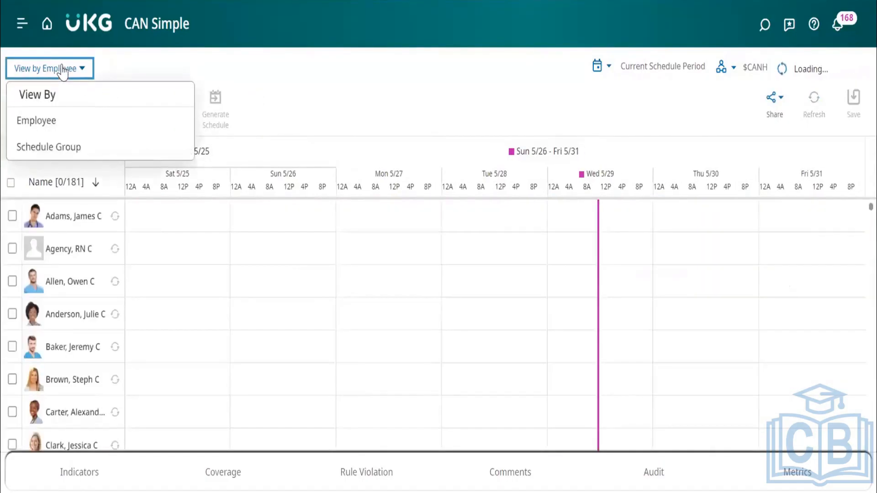
{"action": "mouse_move", "coordinate": [78, 225]}
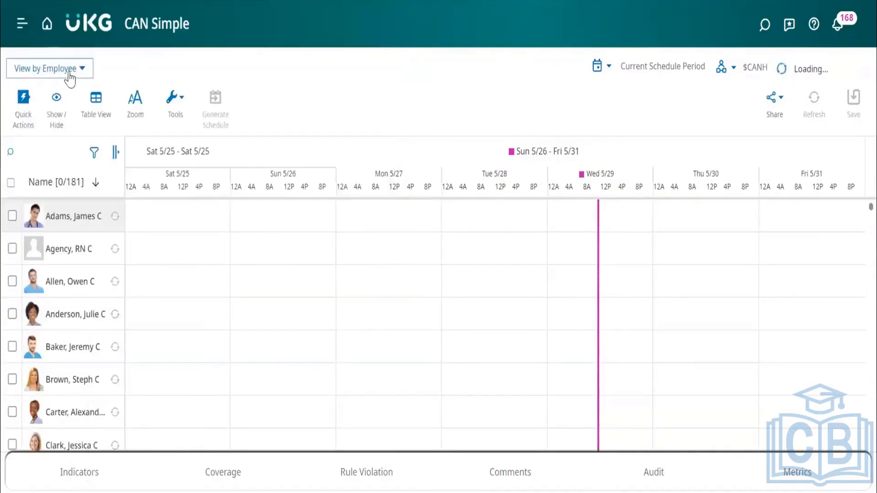
{"action": "left_click", "coordinate": [69, 75]}
{"action": "left_click", "coordinate": [50, 147]}
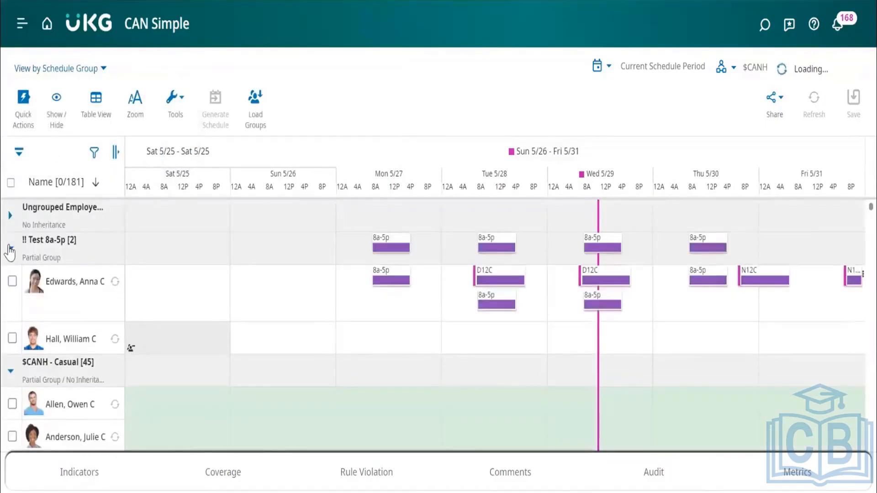
Collapse the !! Test 8a-5p, $CANH - Casual and $CANH - Part Time schedule groups.
{"action": "left_click", "coordinate": [10, 249]}
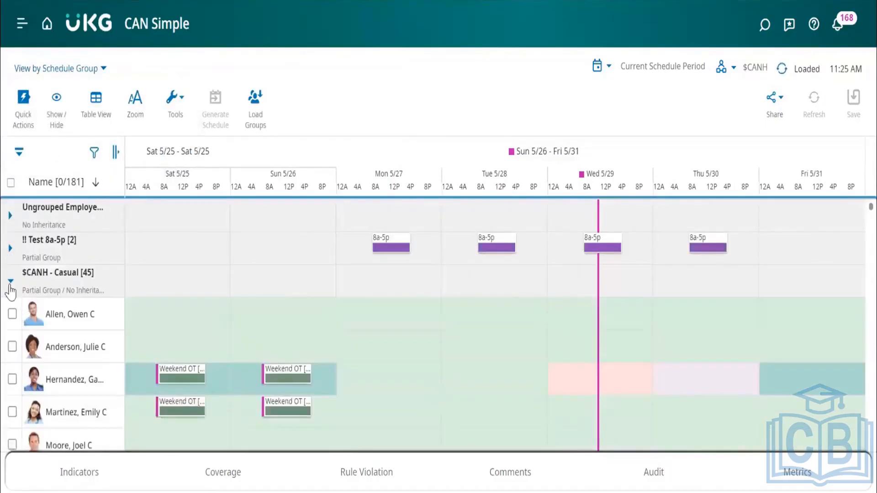
{"action": "left_click", "coordinate": [10, 286]}
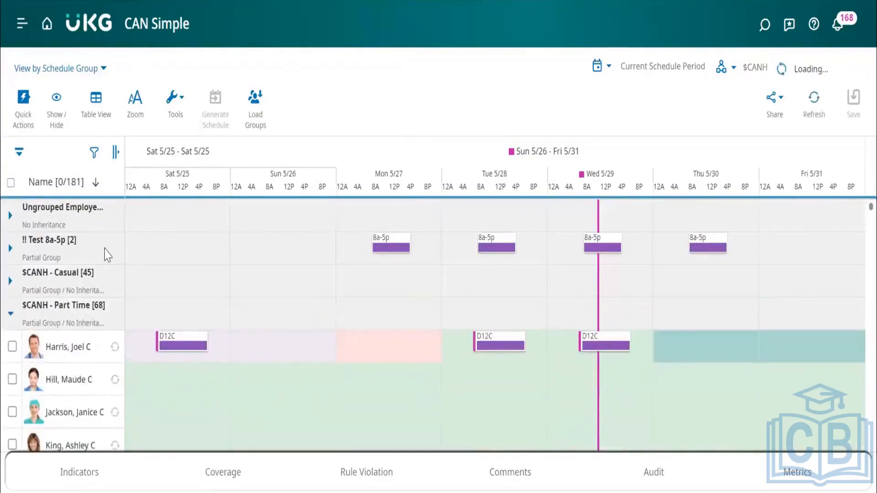
{"action": "left_click", "coordinate": [11, 314]}
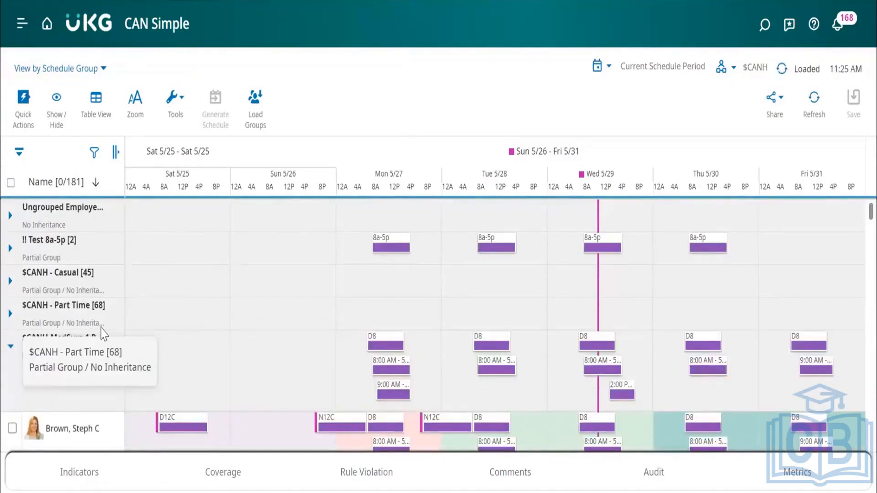
Check the details card and available actions of the employee in the $CANH-MedSurg 1 RN FT Line 3 group, and close it.
{"action": "scroll", "coordinate": [222, 365], "scroll_direction": "down", "scroll_amount": 5}
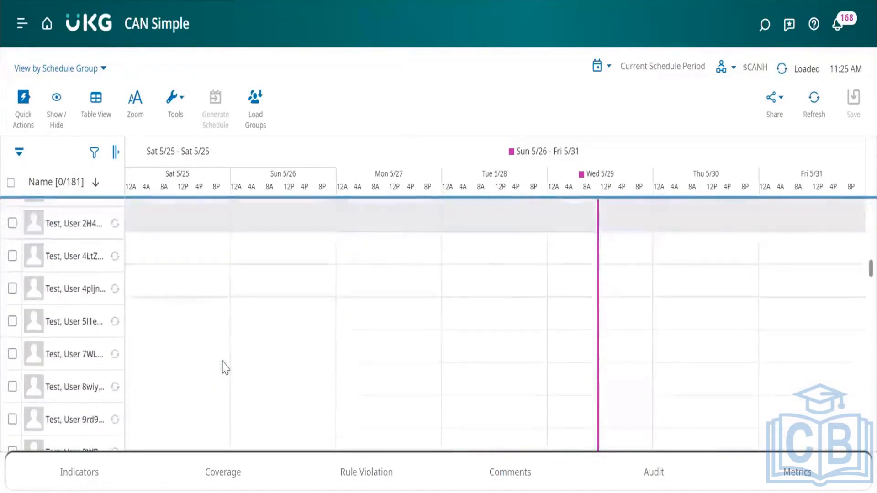
{"action": "scroll", "coordinate": [224, 368], "scroll_direction": "up", "scroll_amount": 8}
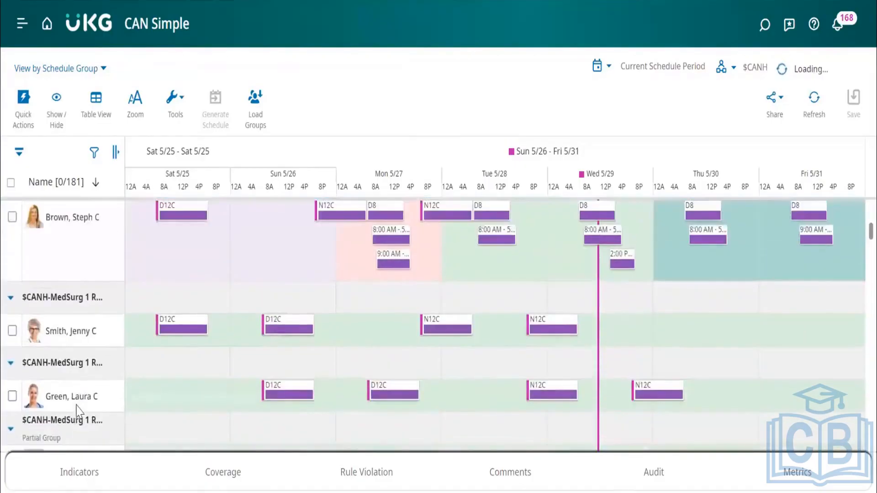
{"action": "left_click", "coordinate": [77, 405]}
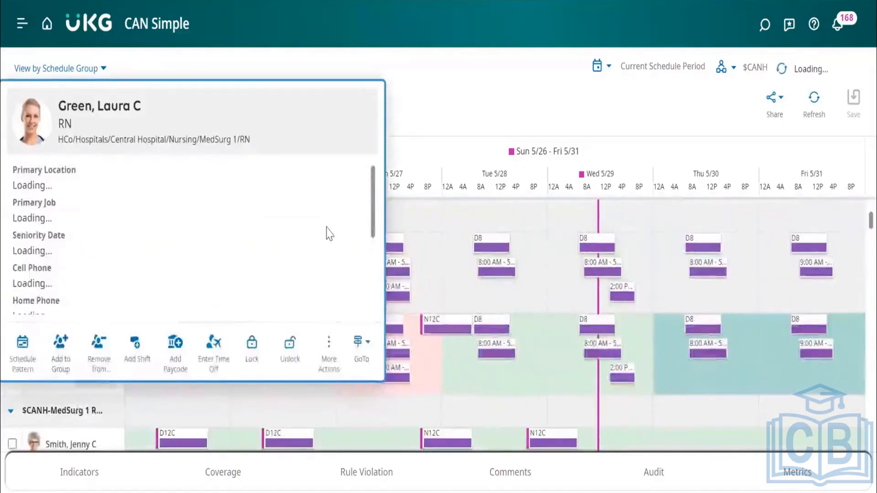
{"action": "left_click", "coordinate": [460, 147]}
{"action": "scroll", "coordinate": [75, 314], "scroll_direction": "up", "scroll_amount": 1}
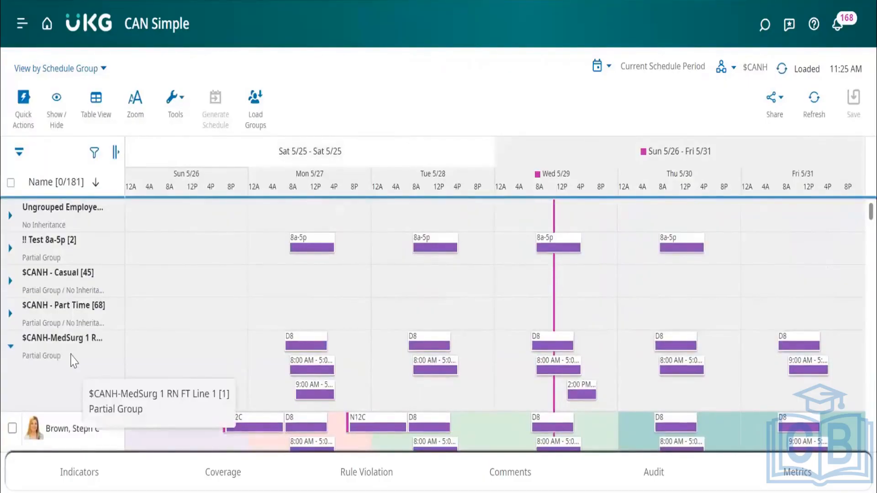
Collapse the $CANH-MedSurg 1 RN FT Line 1 group and check the actions offered for the Line 2 and Line 3 groups.
{"action": "left_click", "coordinate": [10, 352]}
{"action": "scroll", "coordinate": [63, 346], "scroll_direction": "down", "scroll_amount": 3}
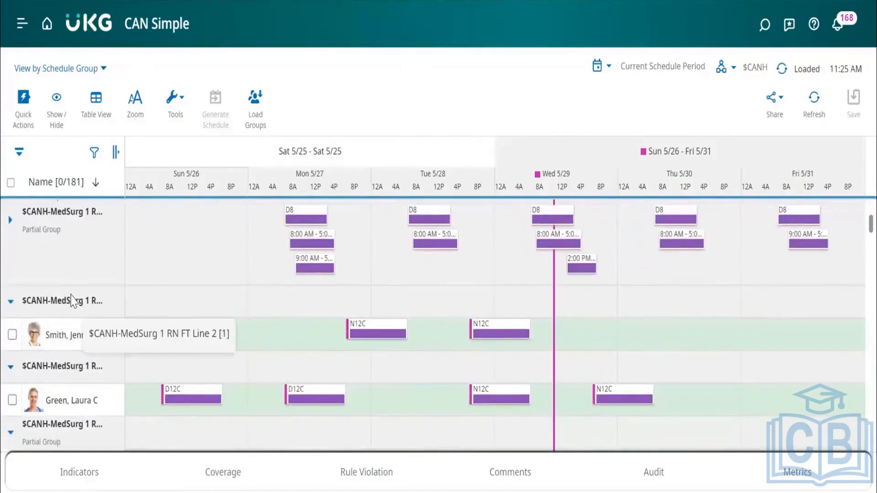
{"action": "left_click", "coordinate": [71, 303]}
{"action": "left_click", "coordinate": [359, 107]}
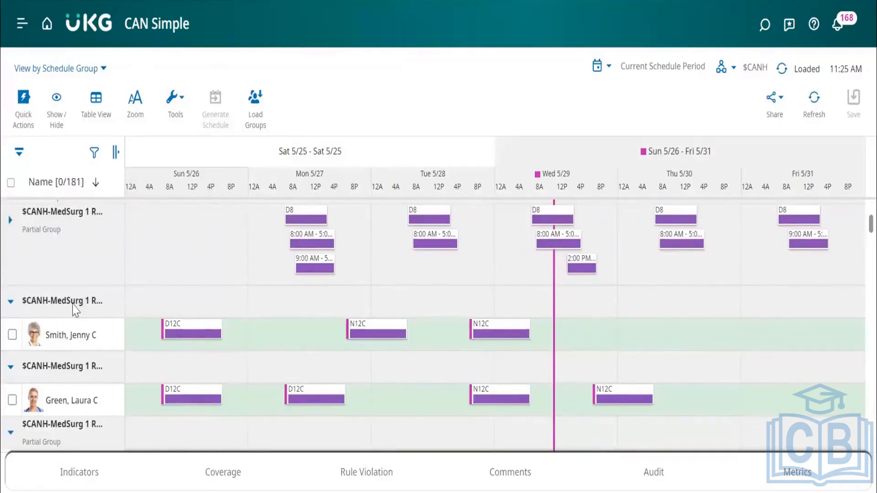
{"action": "left_click", "coordinate": [57, 370]}
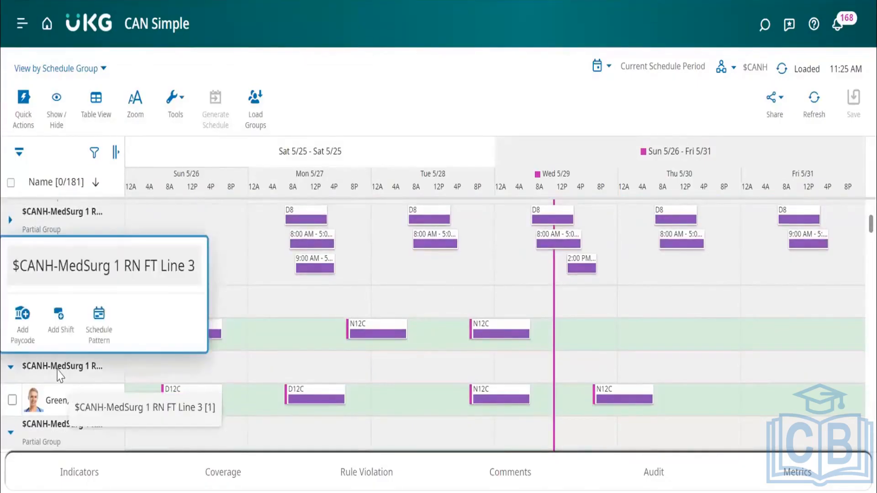
{"action": "left_click", "coordinate": [366, 117]}
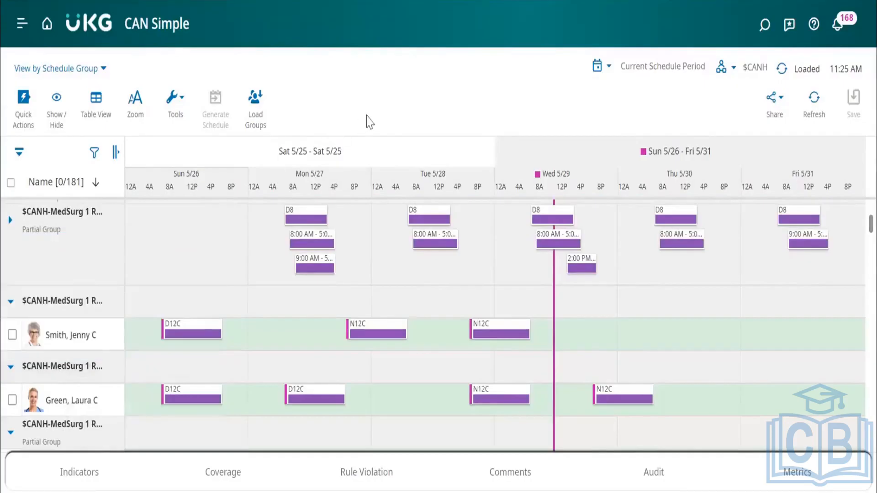
Compare the actions offered for the $CANH-MedSurg 1 RN FT Line 2 group with those for its Sun 5/26 cell.
{"action": "scroll", "coordinate": [144, 321], "scroll_direction": "up", "scroll_amount": 1}
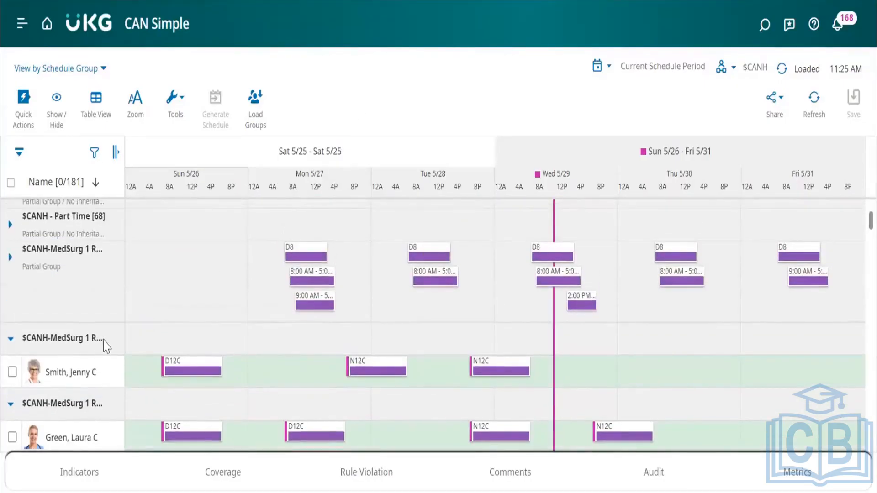
{"action": "scroll", "coordinate": [76, 313], "scroll_direction": "up", "scroll_amount": 2}
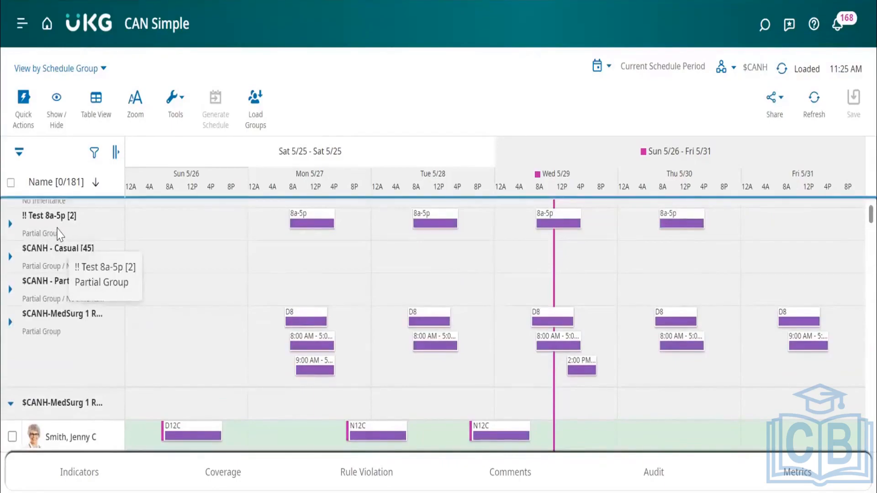
{"action": "scroll", "coordinate": [91, 279], "scroll_direction": "down", "scroll_amount": 3}
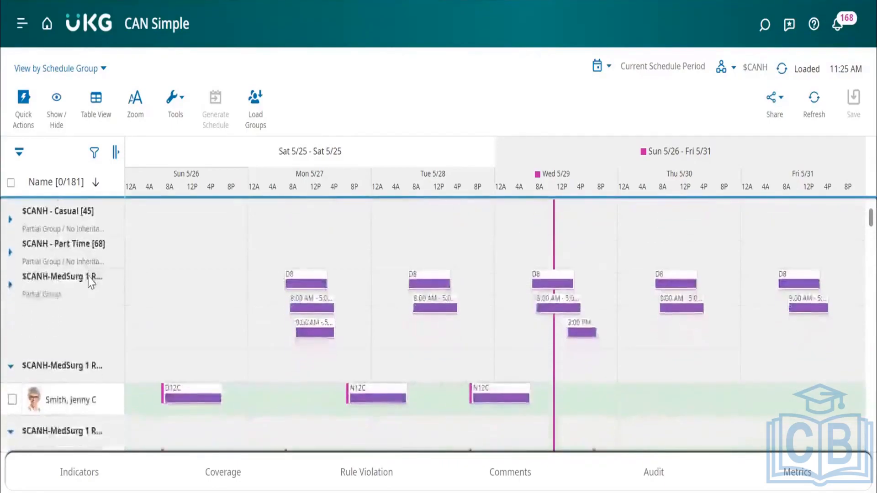
{"action": "scroll", "coordinate": [92, 282], "scroll_direction": "down", "scroll_amount": 1}
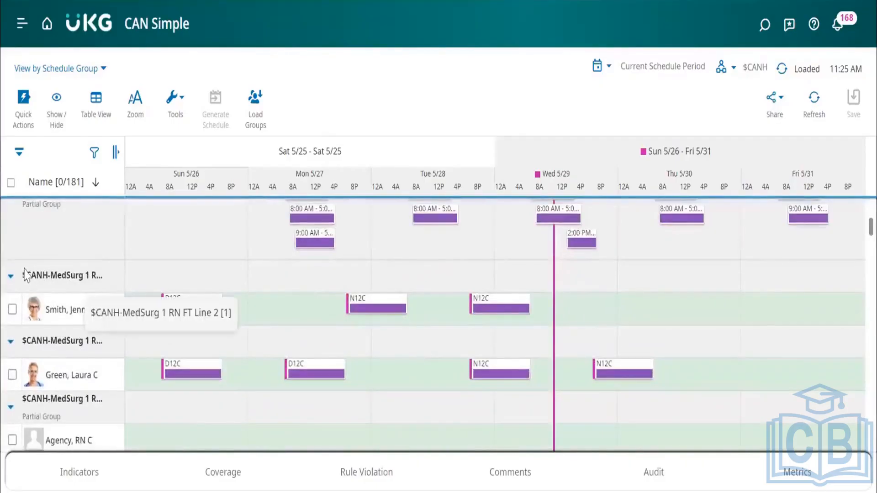
{"action": "left_click", "coordinate": [81, 283]}
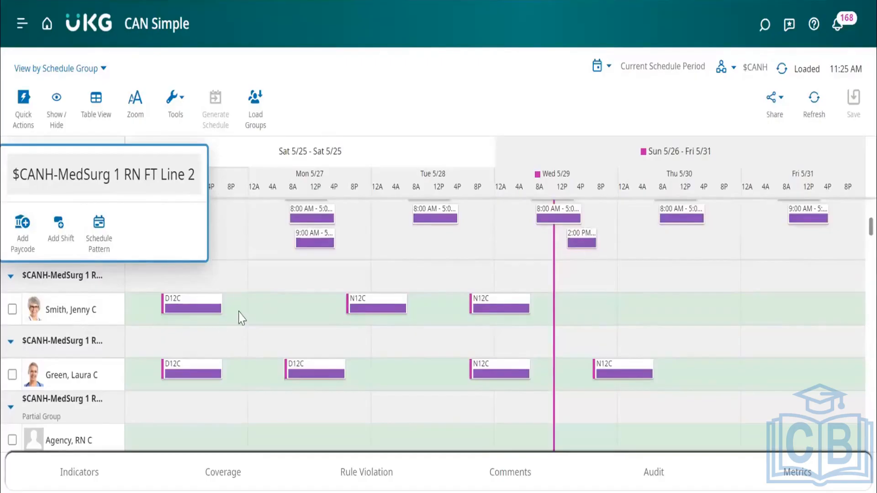
{"action": "left_click", "coordinate": [211, 285]}
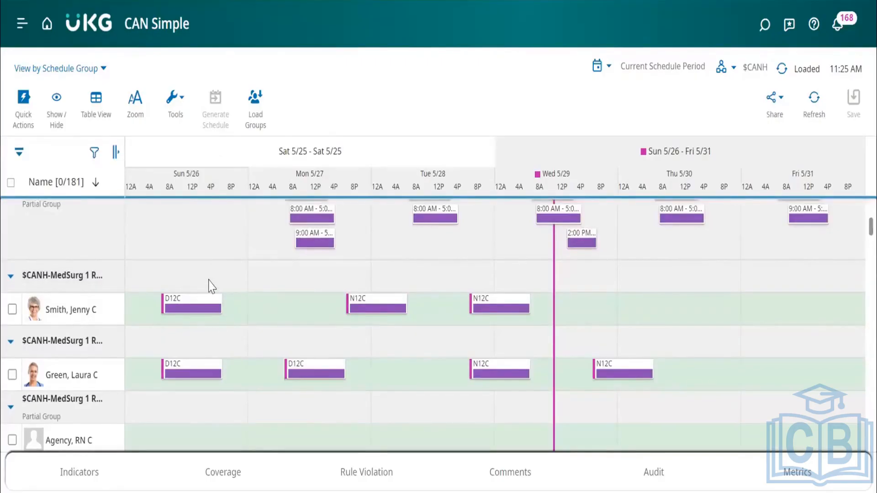
{"action": "left_click", "coordinate": [210, 284]}
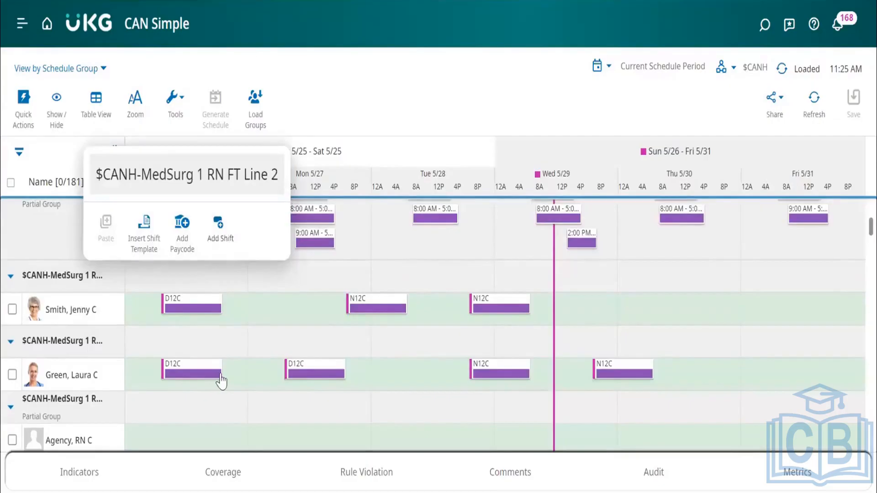
{"action": "right_click", "coordinate": [101, 285]}
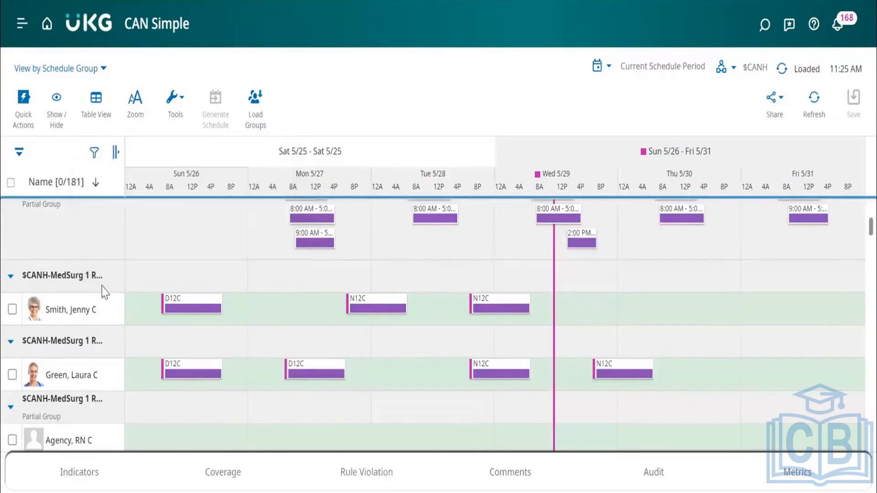
{"action": "left_click", "coordinate": [365, 107]}
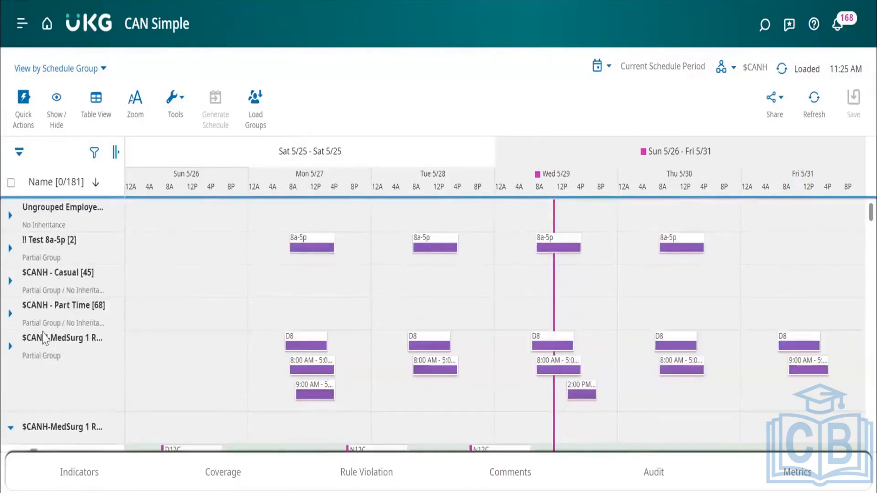
Go to Application Setup and open the Schedule Groups data access profiles under Access Profiles.
{"action": "scroll", "coordinate": [168, 298], "scroll_direction": "down", "scroll_amount": 3}
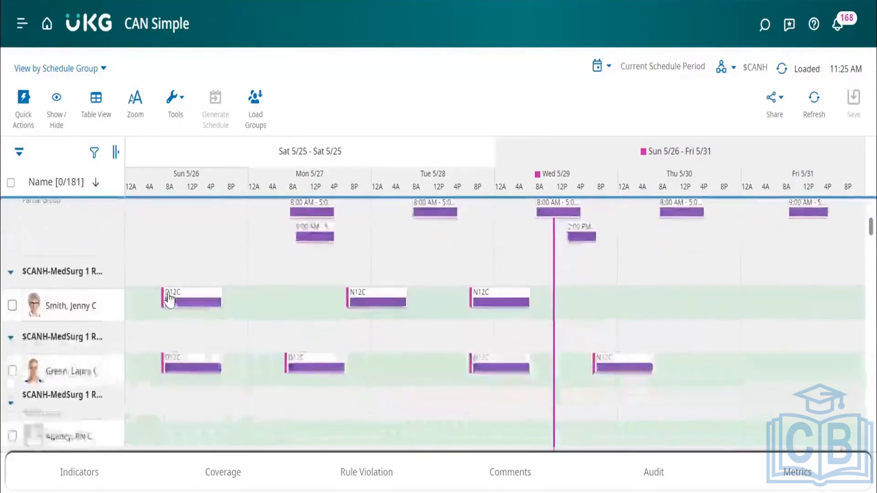
{"action": "scroll", "coordinate": [169, 298], "scroll_direction": "down", "scroll_amount": 1}
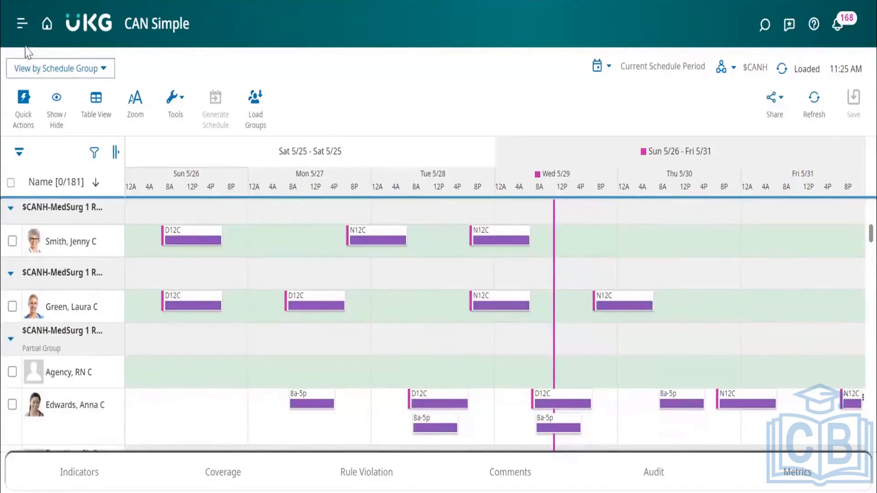
{"action": "left_click", "coordinate": [23, 24]}
{"action": "scroll", "coordinate": [49, 363], "scroll_direction": "down", "scroll_amount": 10}
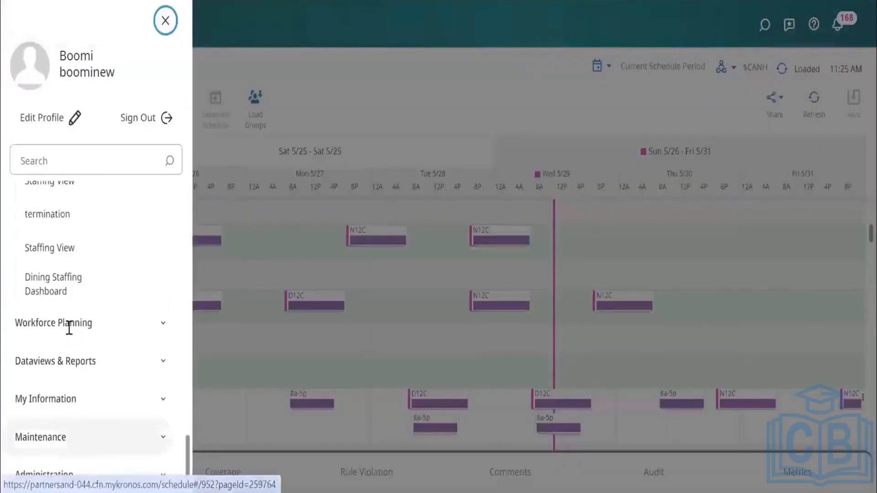
{"action": "left_click", "coordinate": [57, 470]}
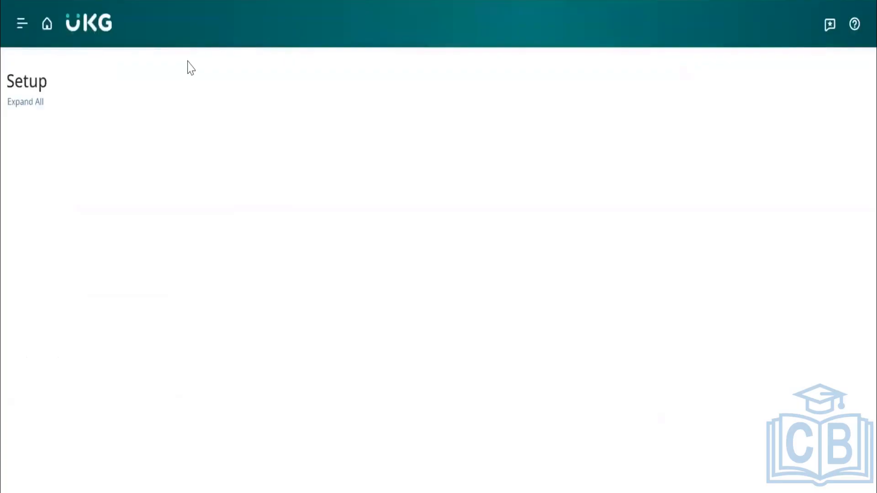
{"action": "left_click", "coordinate": [59, 132]}
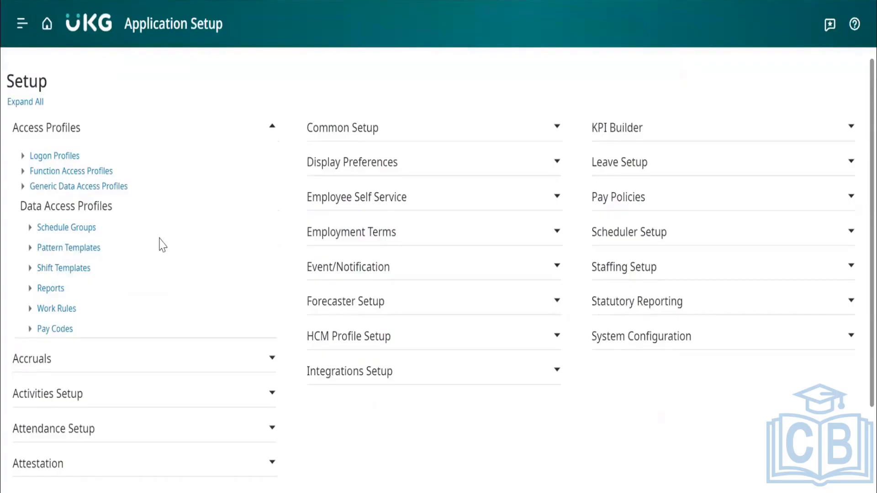
{"action": "left_click", "coordinate": [63, 228]}
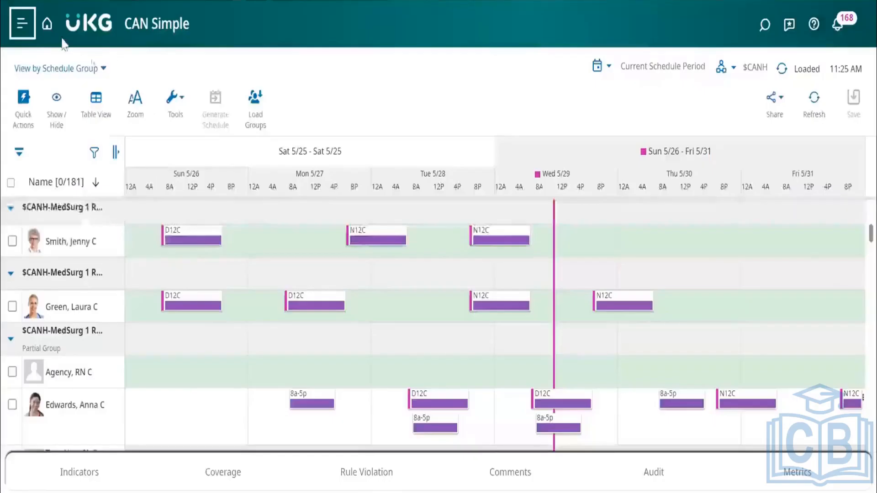
Return to the home page and search for employees by surname, reusing the earlier search term.
{"action": "left_click", "coordinate": [53, 27]}
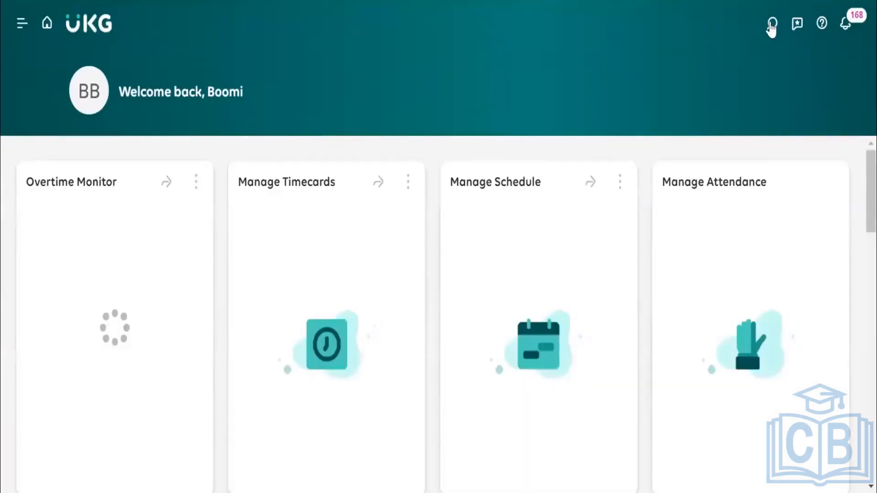
{"action": "left_click", "coordinate": [772, 25]}
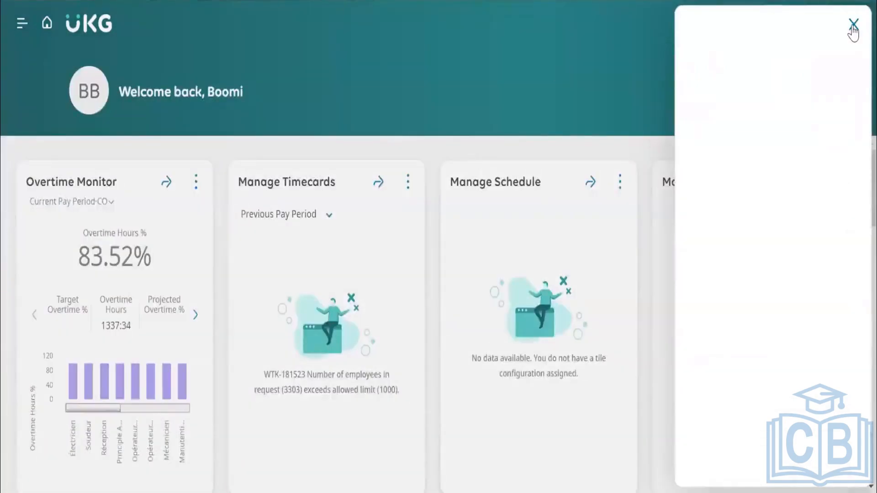
{"action": "left_click", "coordinate": [853, 27]}
{"action": "left_click", "coordinate": [772, 25]}
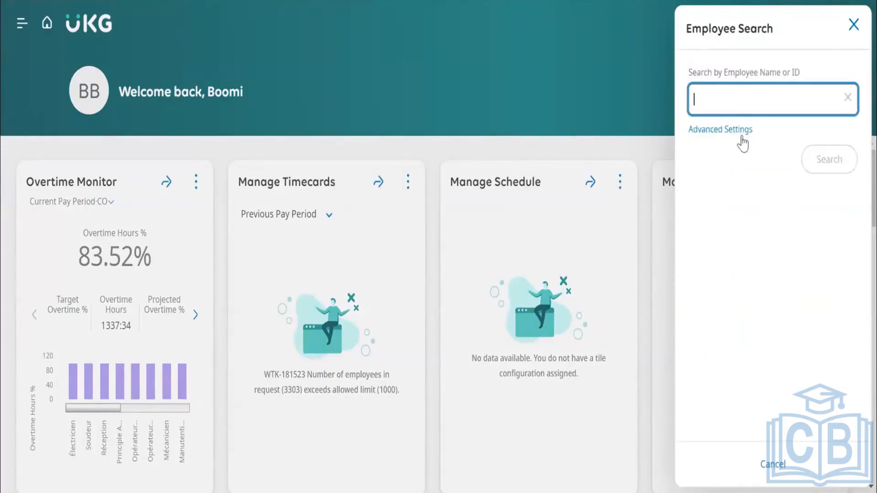
{"action": "type", "text": "edwards"}
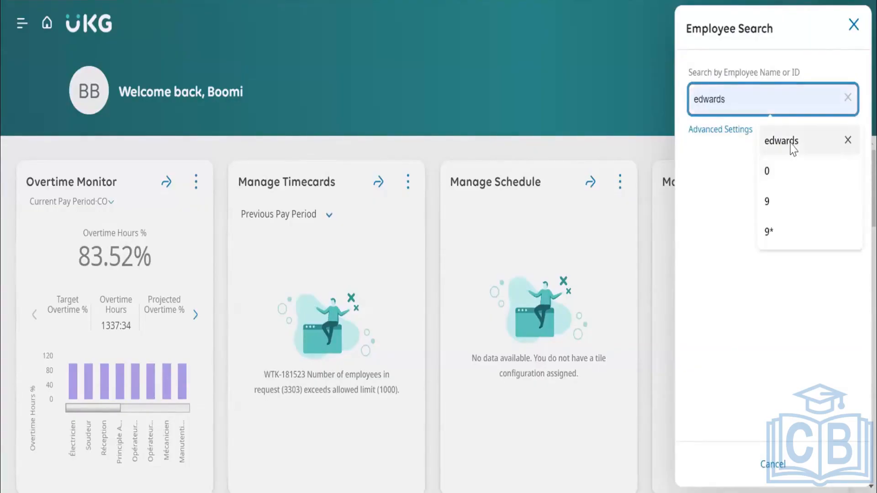
{"action": "left_click", "coordinate": [791, 144]}
{"action": "left_click", "coordinate": [828, 163]}
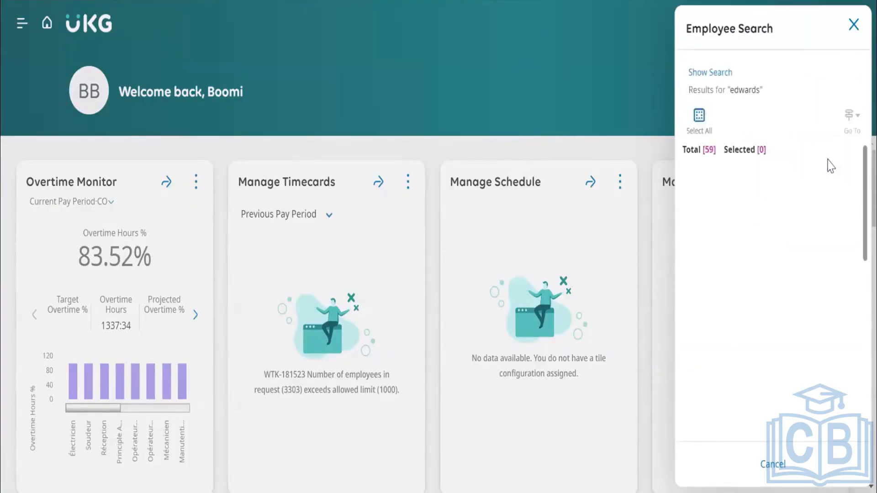
Select a matching employee listed without a middle initial and go to Reports for that employee.
{"action": "scroll", "coordinate": [792, 252], "scroll_direction": "down", "scroll_amount": 2}
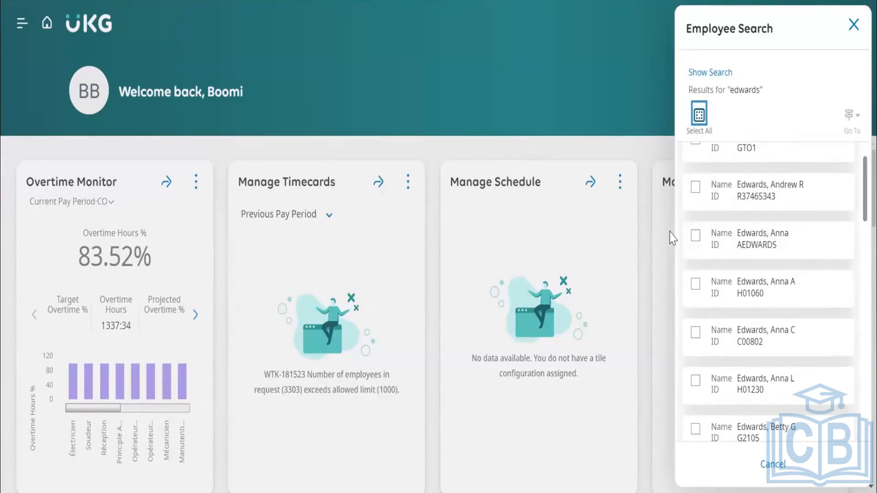
{"action": "left_click", "coordinate": [695, 236]}
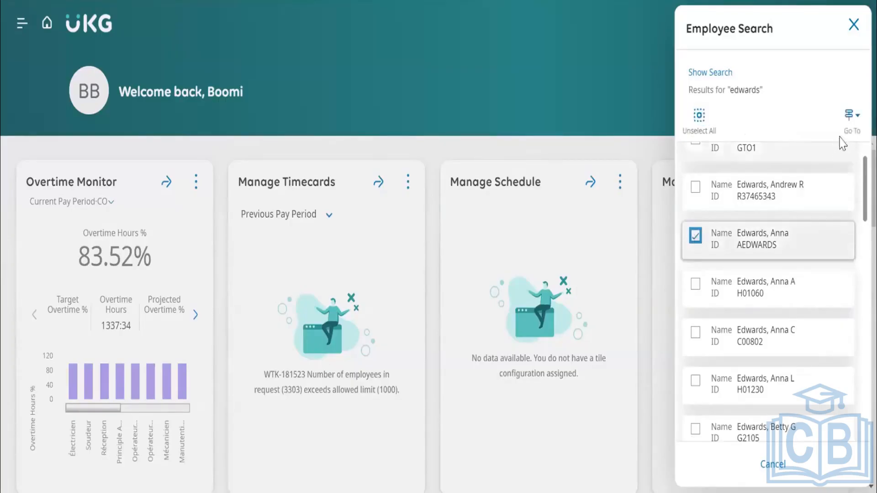
{"action": "left_click", "coordinate": [850, 123]}
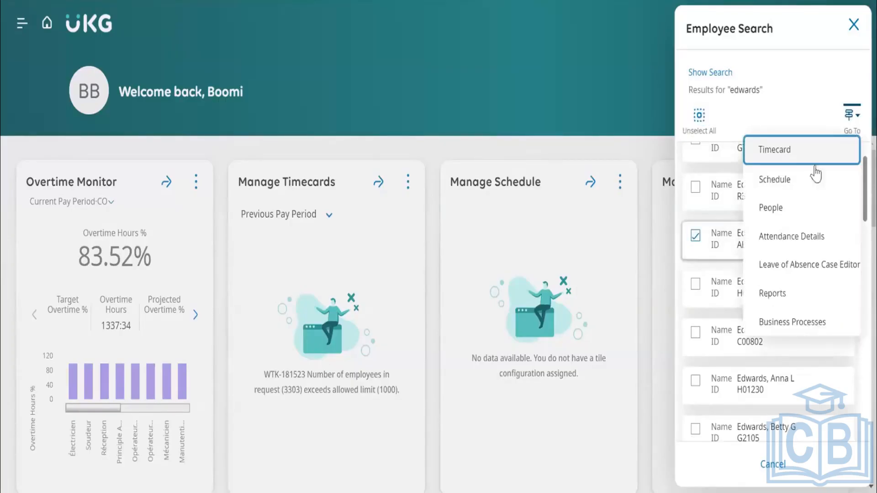
{"action": "left_click", "coordinate": [782, 296]}
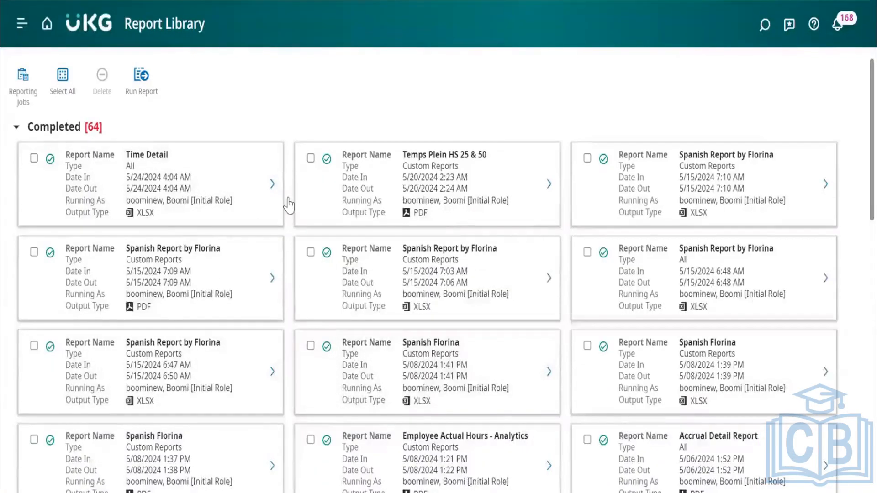
Open the run settings for the Actual vs Schedule by Job report from the All category, and cancel without running it.
{"action": "left_click", "coordinate": [140, 89]}
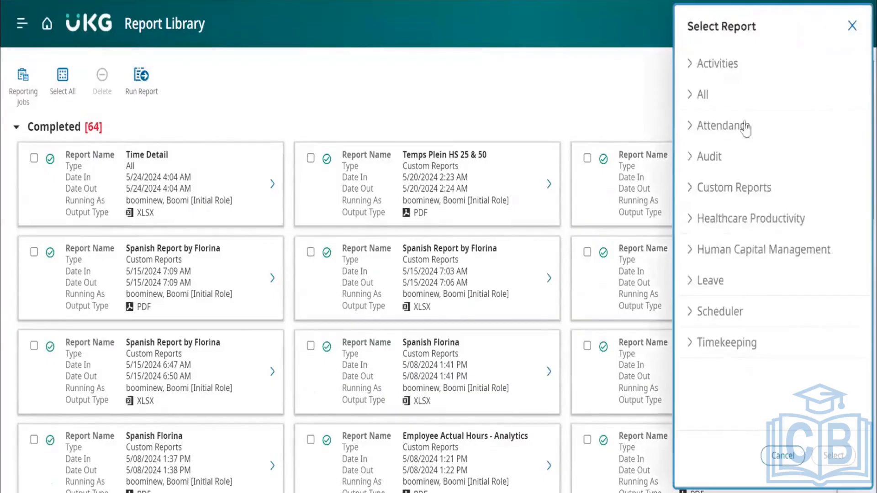
{"action": "left_click", "coordinate": [695, 101]}
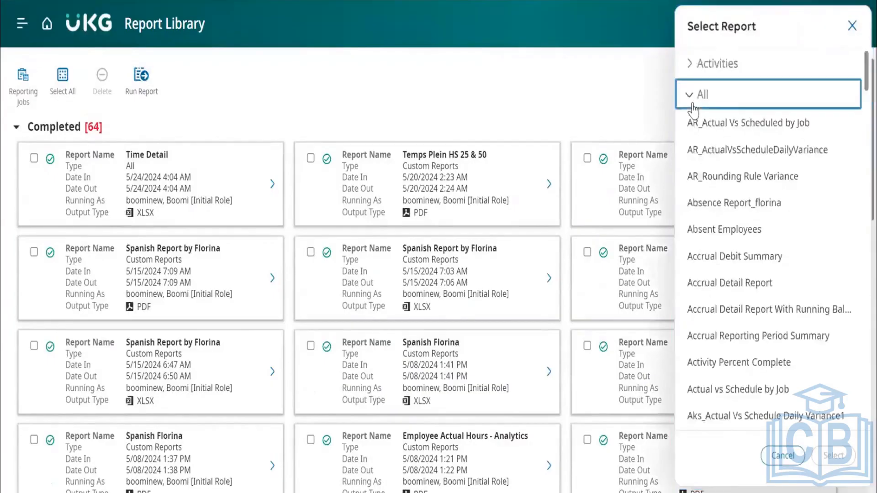
{"action": "scroll", "coordinate": [740, 280], "scroll_direction": "down", "scroll_amount": 3}
{"action": "left_click", "coordinate": [739, 280]}
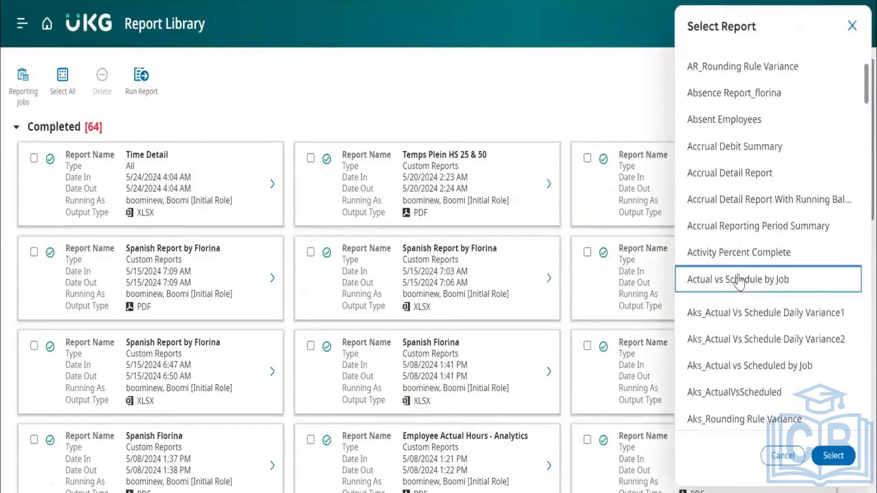
{"action": "left_click", "coordinate": [832, 456]}
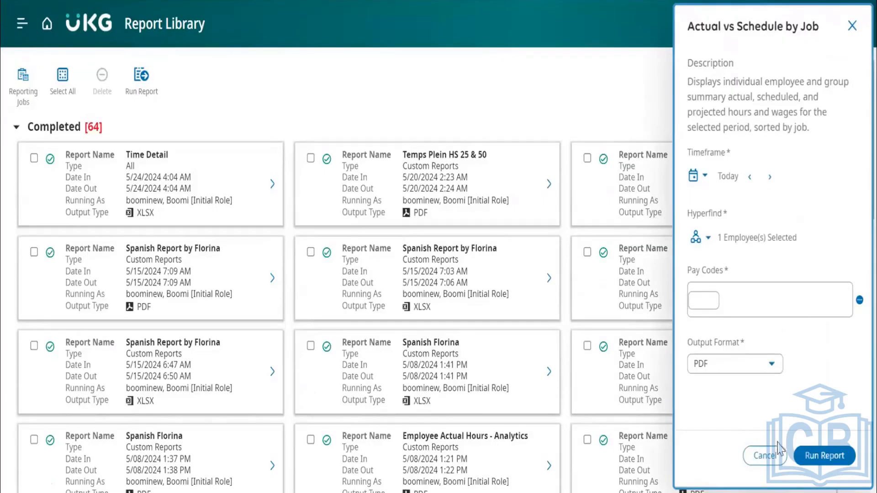
{"action": "left_click", "coordinate": [765, 455]}
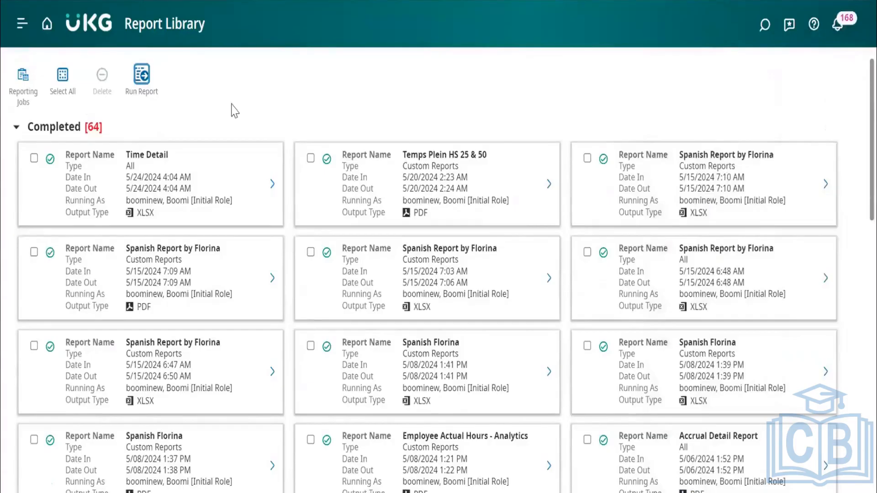
Go to Reporting Jobs and open the scheduling form for the Attendance Action Detail report from the Attendance category.
{"action": "left_click", "coordinate": [23, 76]}
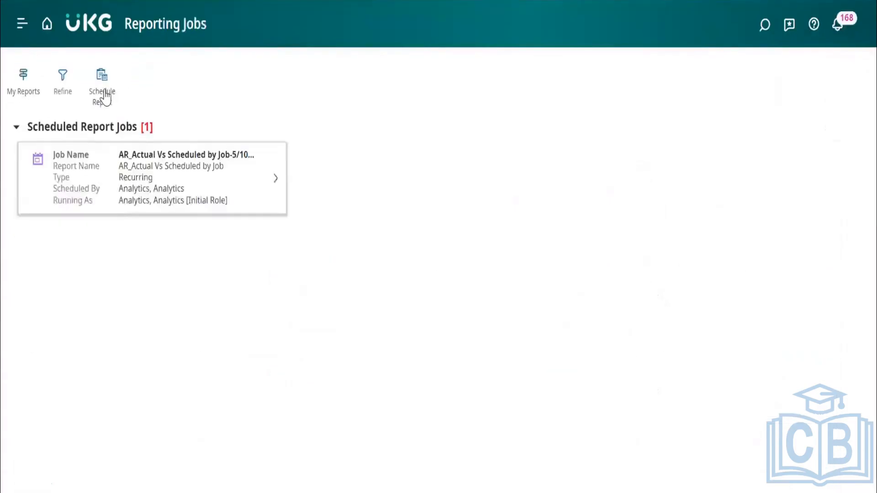
{"action": "left_click", "coordinate": [104, 93]}
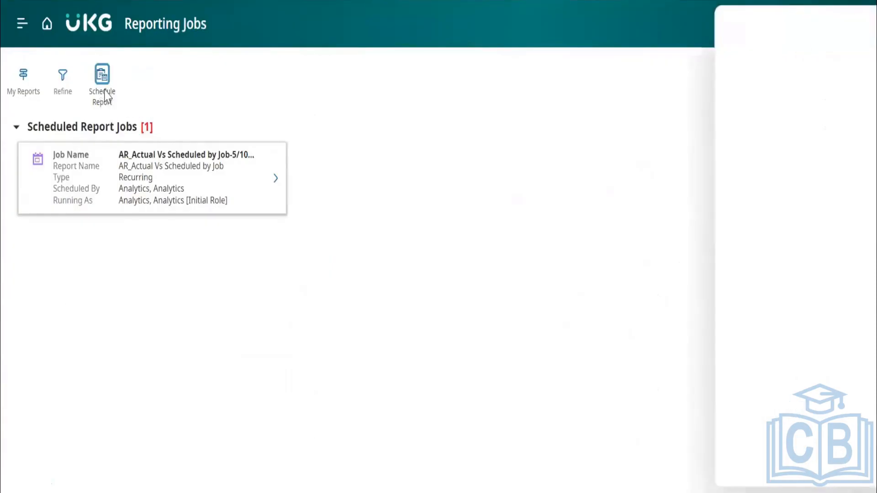
{"action": "right_click", "coordinate": [725, 104]}
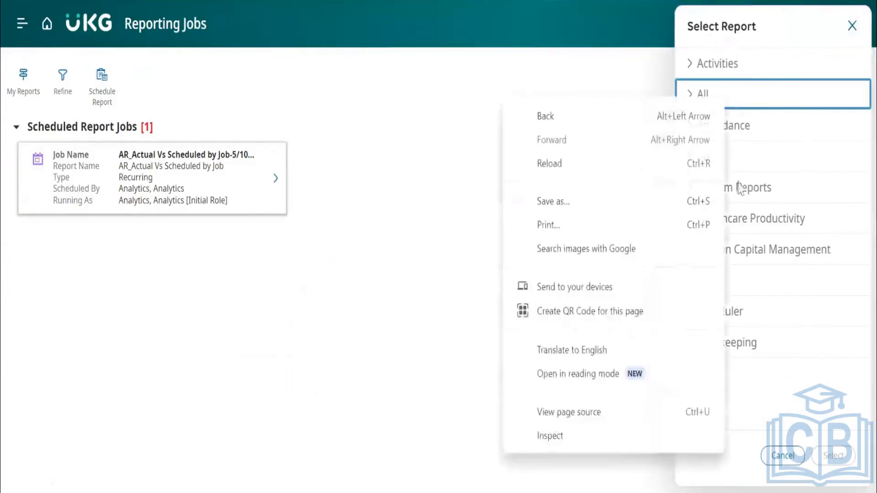
{"action": "right_click", "coordinate": [793, 217]}
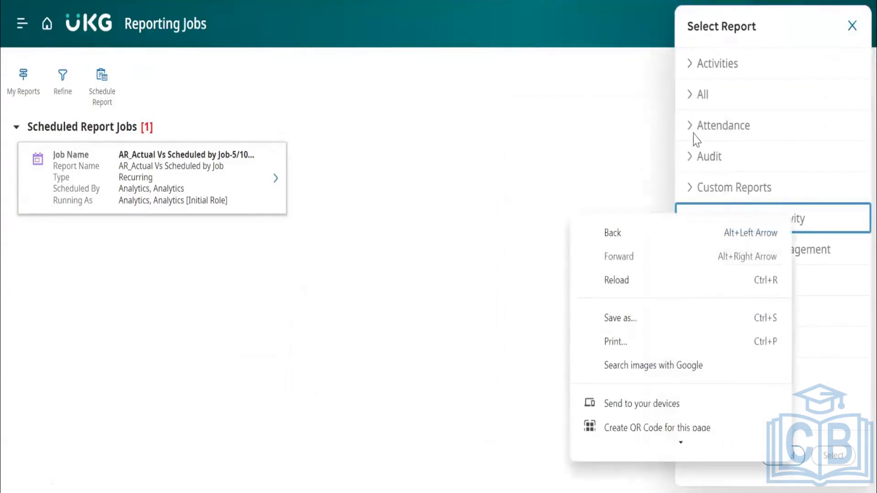
{"action": "left_click", "coordinate": [692, 141]}
{"action": "left_click", "coordinate": [692, 141]}
{"action": "left_click", "coordinate": [703, 158]}
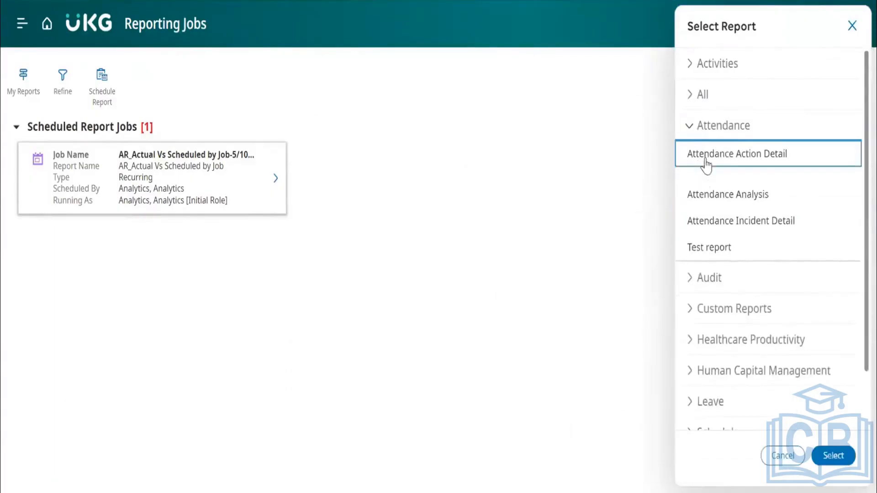
{"action": "left_click", "coordinate": [833, 456]}
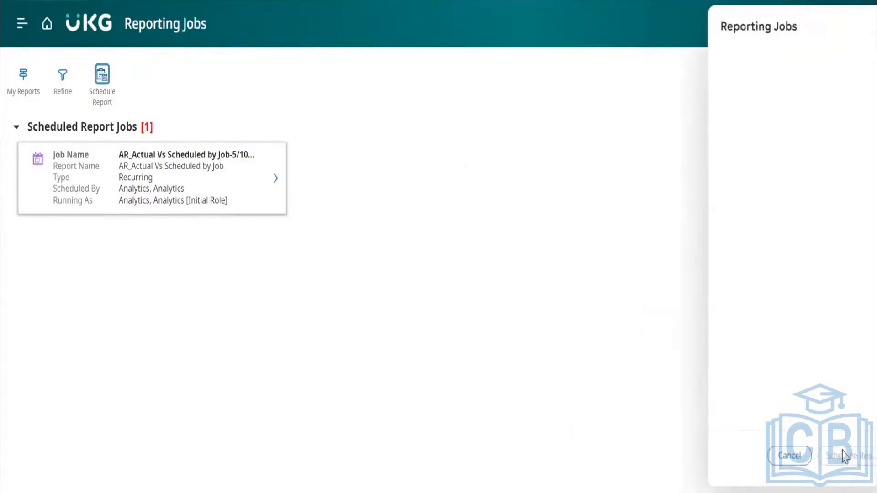
Review the report parameters, schedule, run-as and recipient settings of the reporting job, and close the form without scheduling it.
{"action": "scroll", "coordinate": [756, 261], "scroll_direction": "down", "scroll_amount": 8}
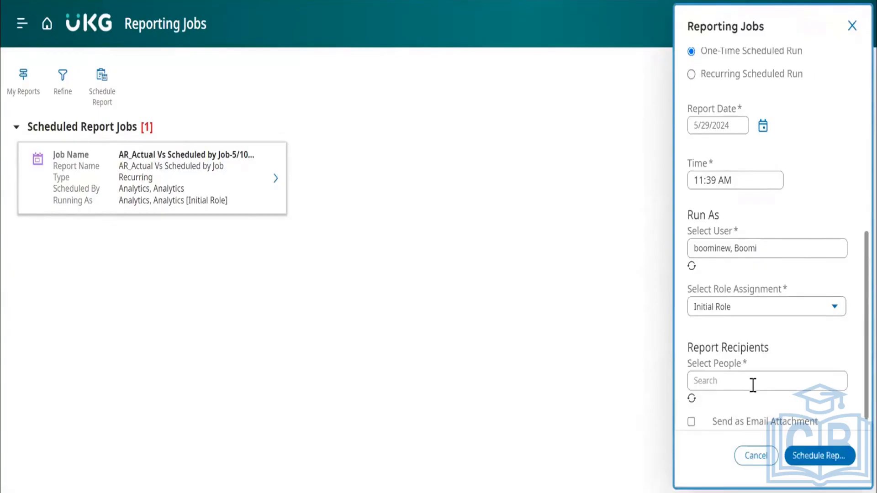
{"action": "scroll", "coordinate": [753, 386], "scroll_direction": "down", "scroll_amount": 1}
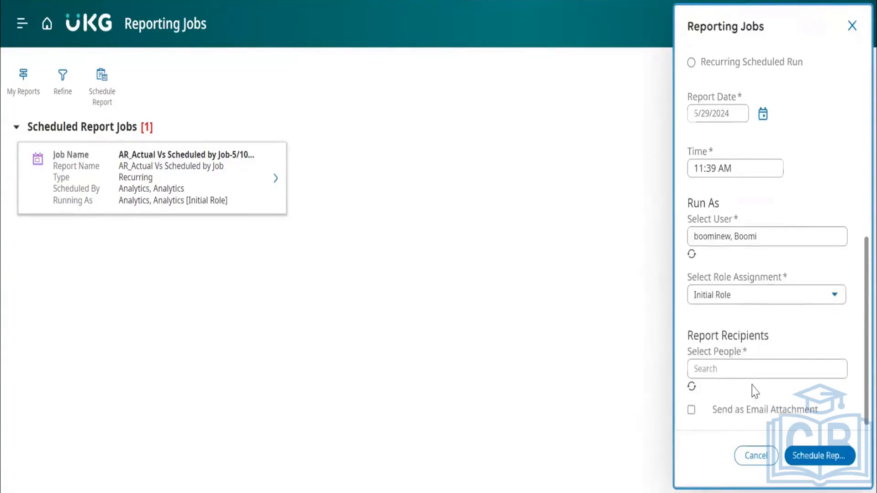
{"action": "scroll", "coordinate": [754, 388], "scroll_direction": "up", "scroll_amount": 3}
{"action": "scroll", "coordinate": [754, 391], "scroll_direction": "up", "scroll_amount": 4}
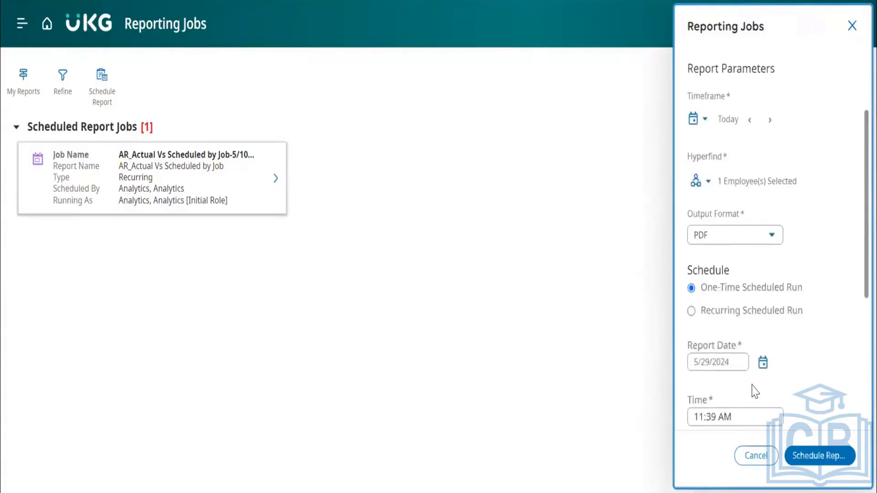
{"action": "scroll", "coordinate": [772, 238], "scroll_direction": "up", "scroll_amount": 2}
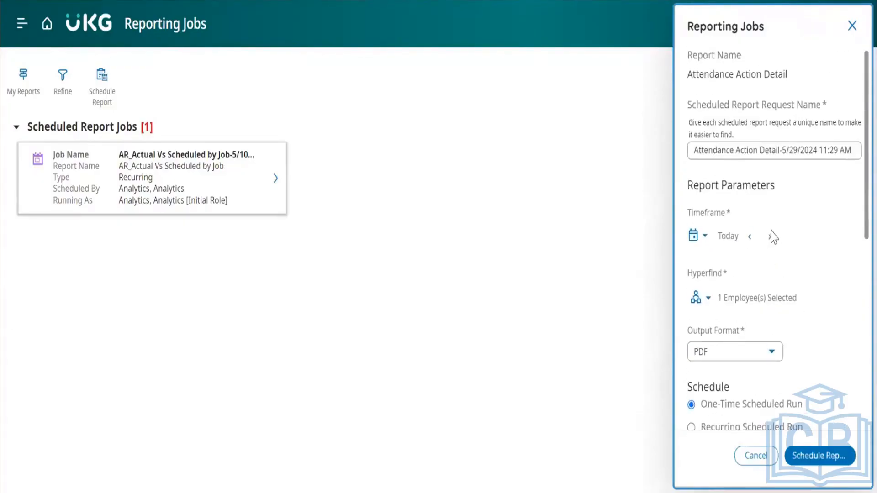
{"action": "left_click", "coordinate": [852, 27]}
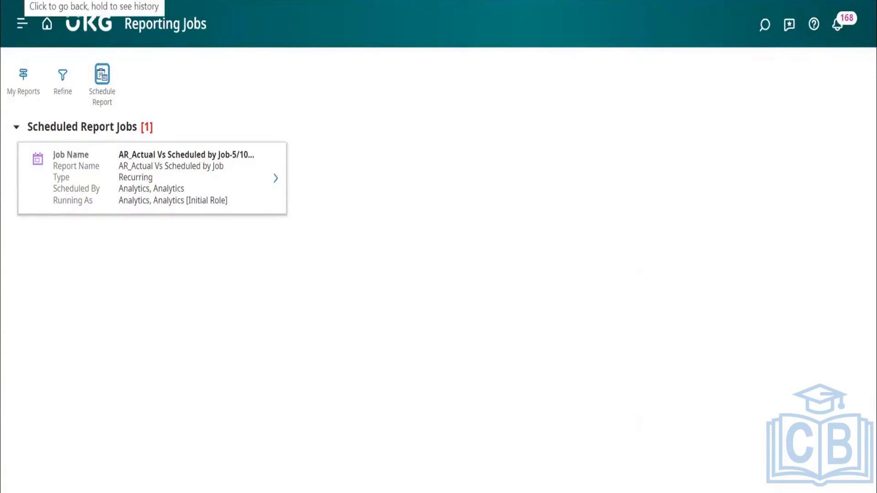
Return to the Report Library, look through the completed reports, and leave for the home page.
{"action": "left_click", "coordinate": [25, 0]}
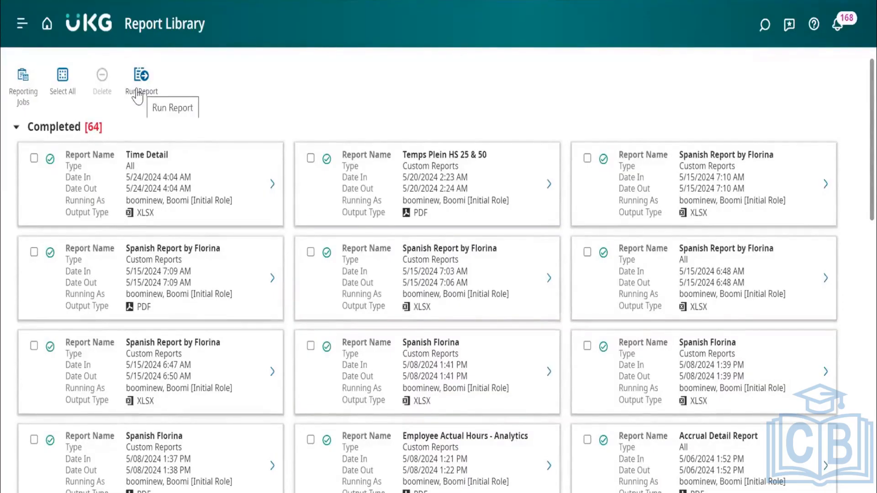
{"action": "left_click", "coordinate": [24, 93]}
{"action": "left_click", "coordinate": [26, 92]}
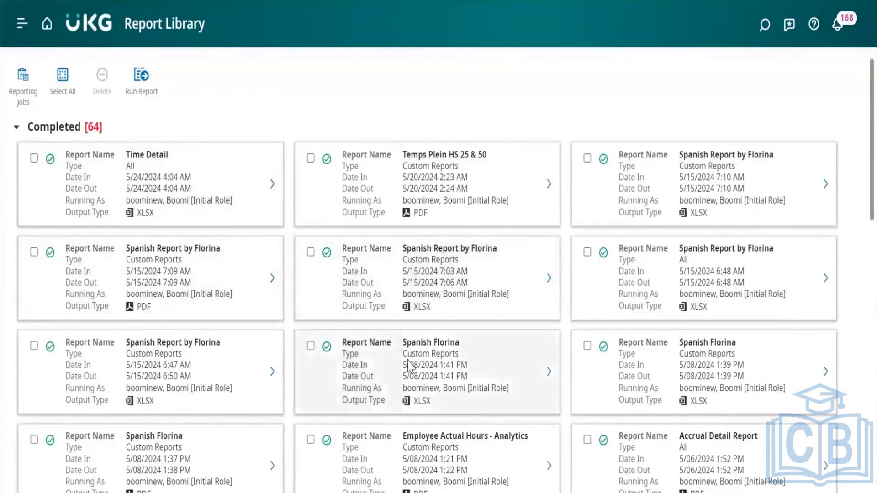
{"action": "scroll", "coordinate": [408, 364], "scroll_direction": "down", "scroll_amount": 2}
{"action": "scroll", "coordinate": [408, 363], "scroll_direction": "up", "scroll_amount": 2}
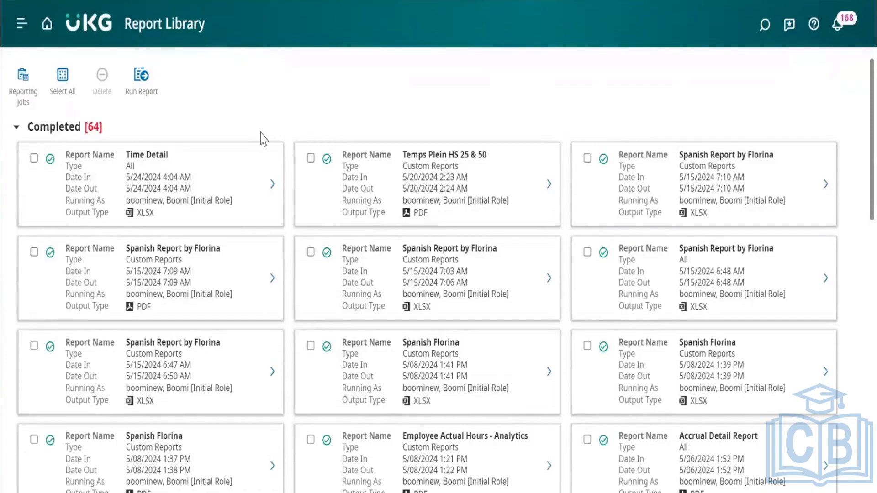
{"action": "left_click", "coordinate": [48, 33]}
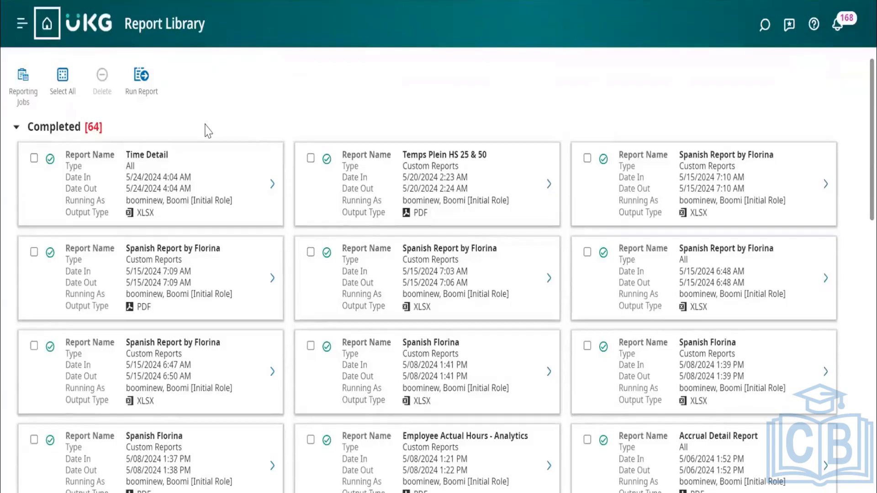